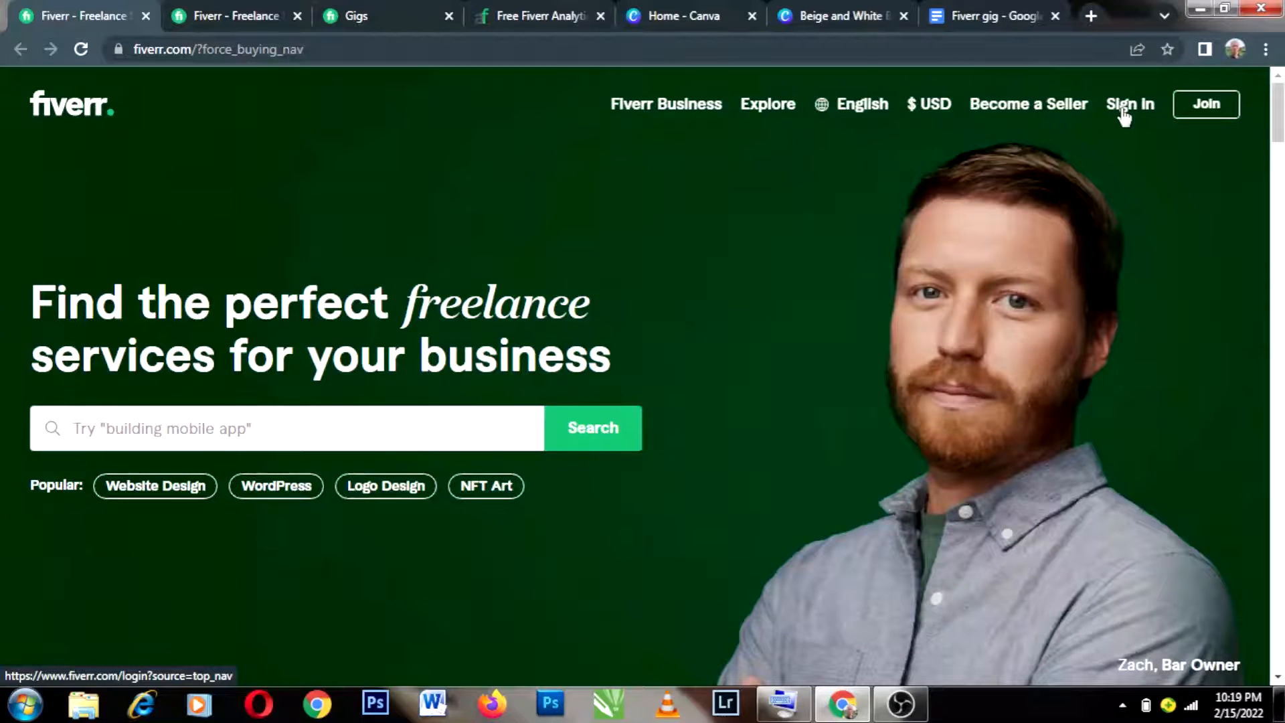
- View the Fiverr registration form, close it, and sign in to the existing account instead
click(1198, 115)
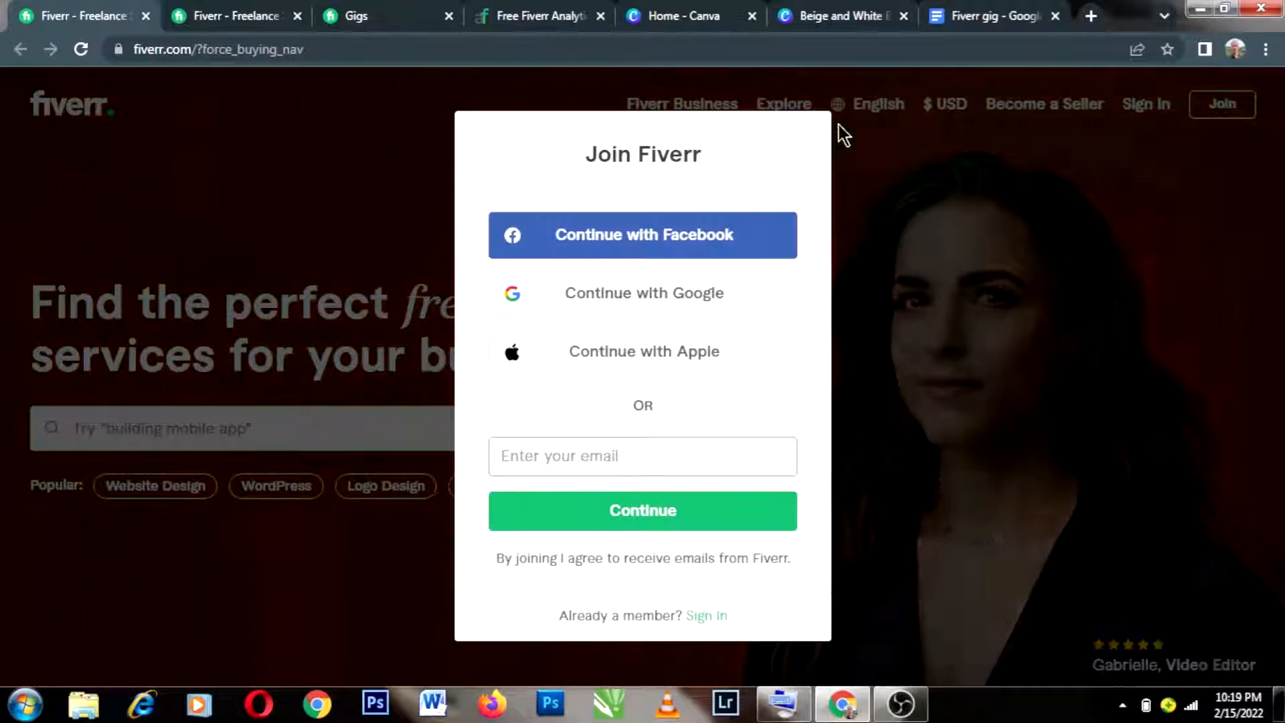
click(885, 176)
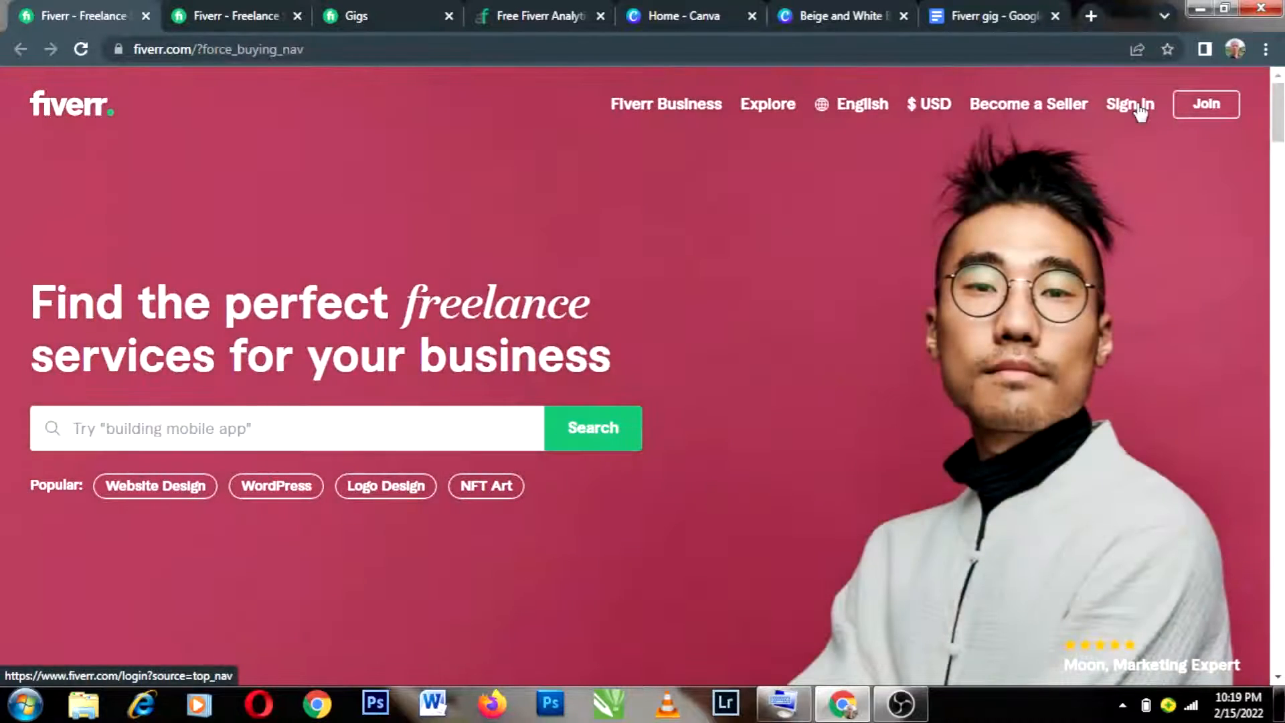
click(1139, 107)
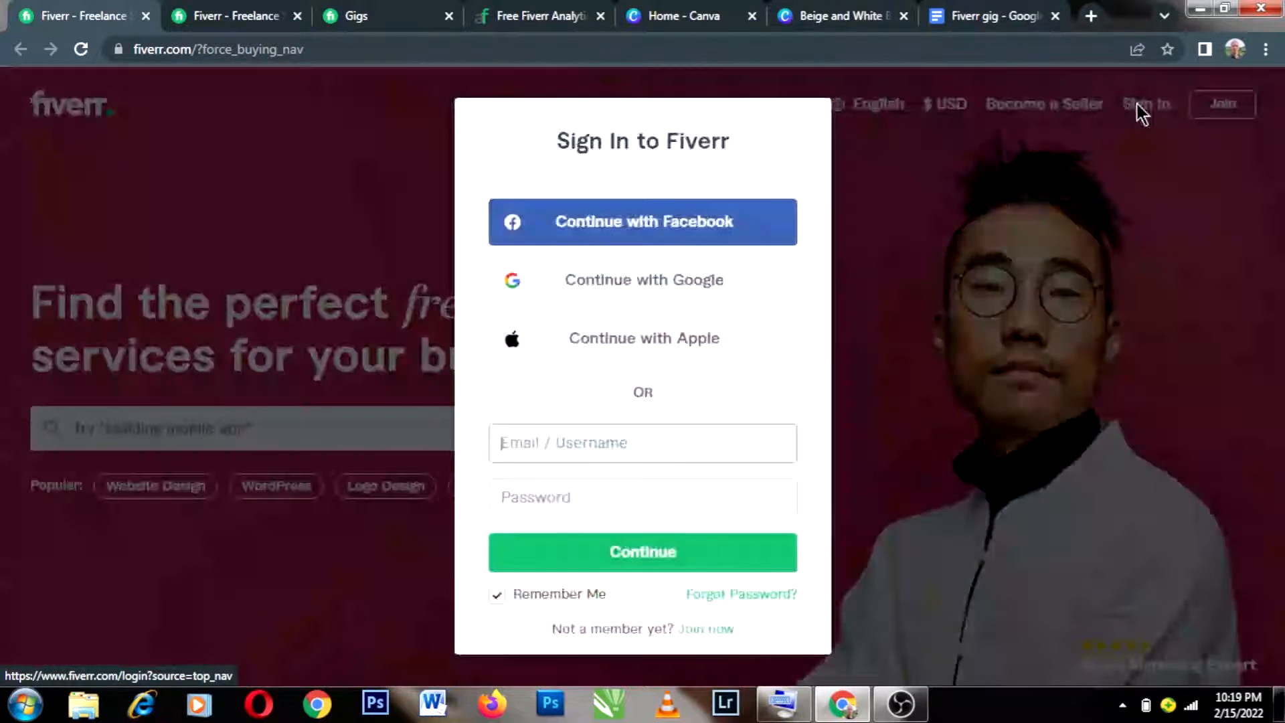
click(712, 554)
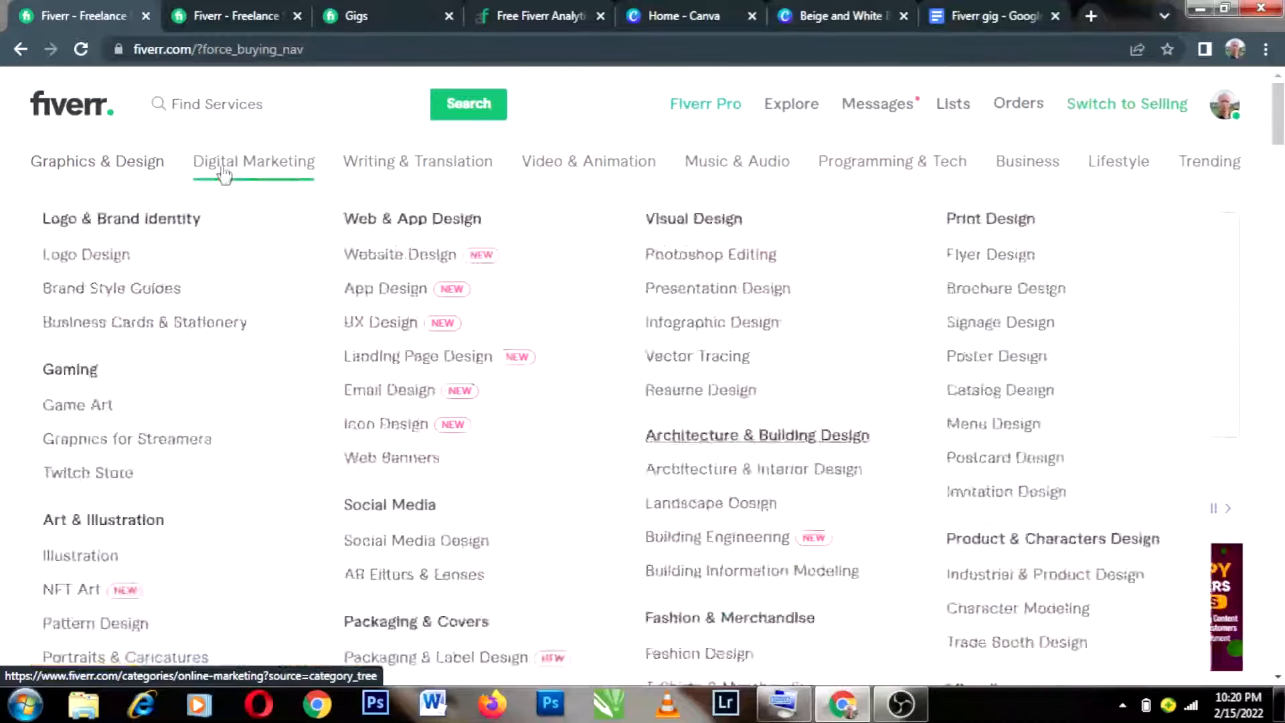
- Glance over the service categories, including Writing & Translation, and open the account's own seller profile
mouse_move(264, 175)
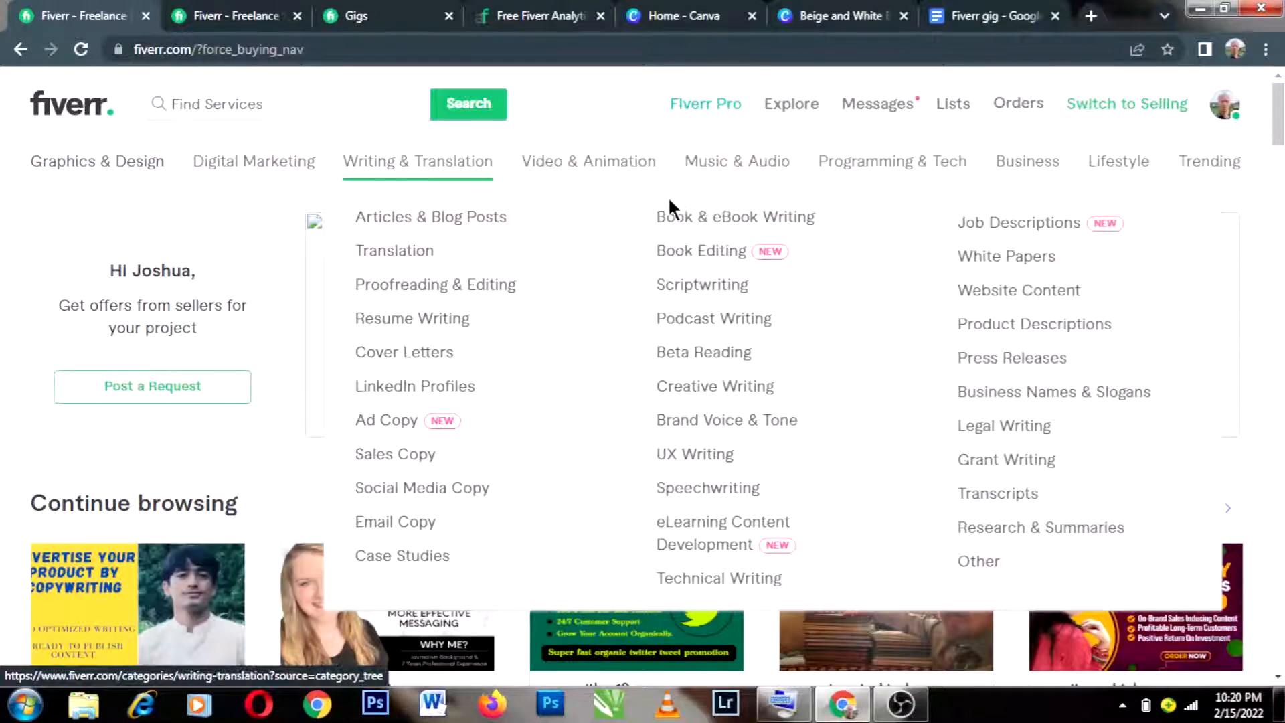
mouse_move(718, 187)
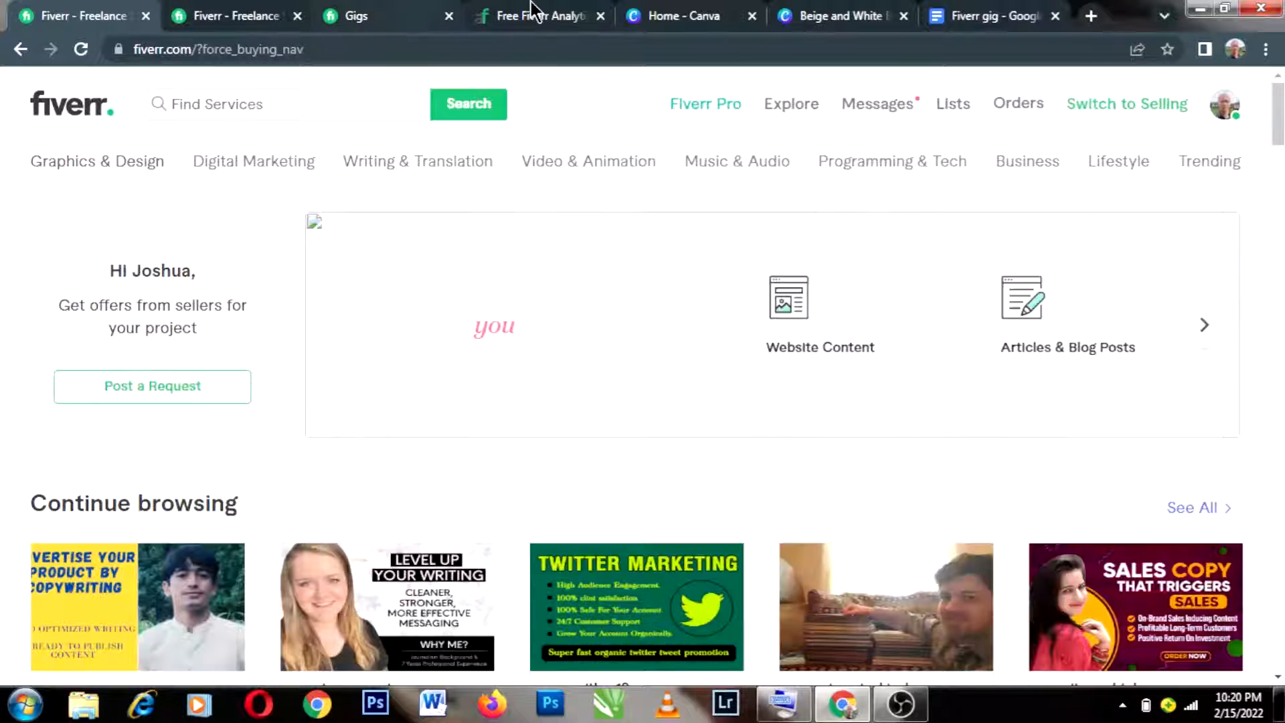
click(1222, 112)
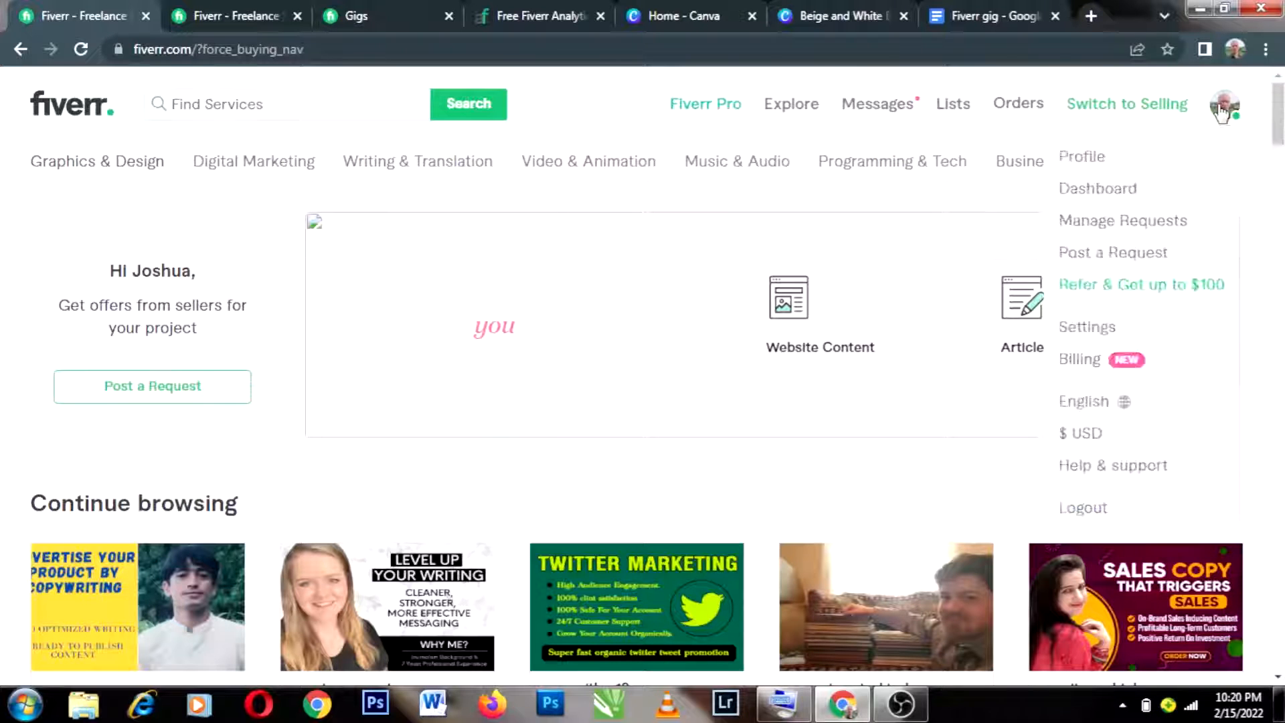
click(1112, 163)
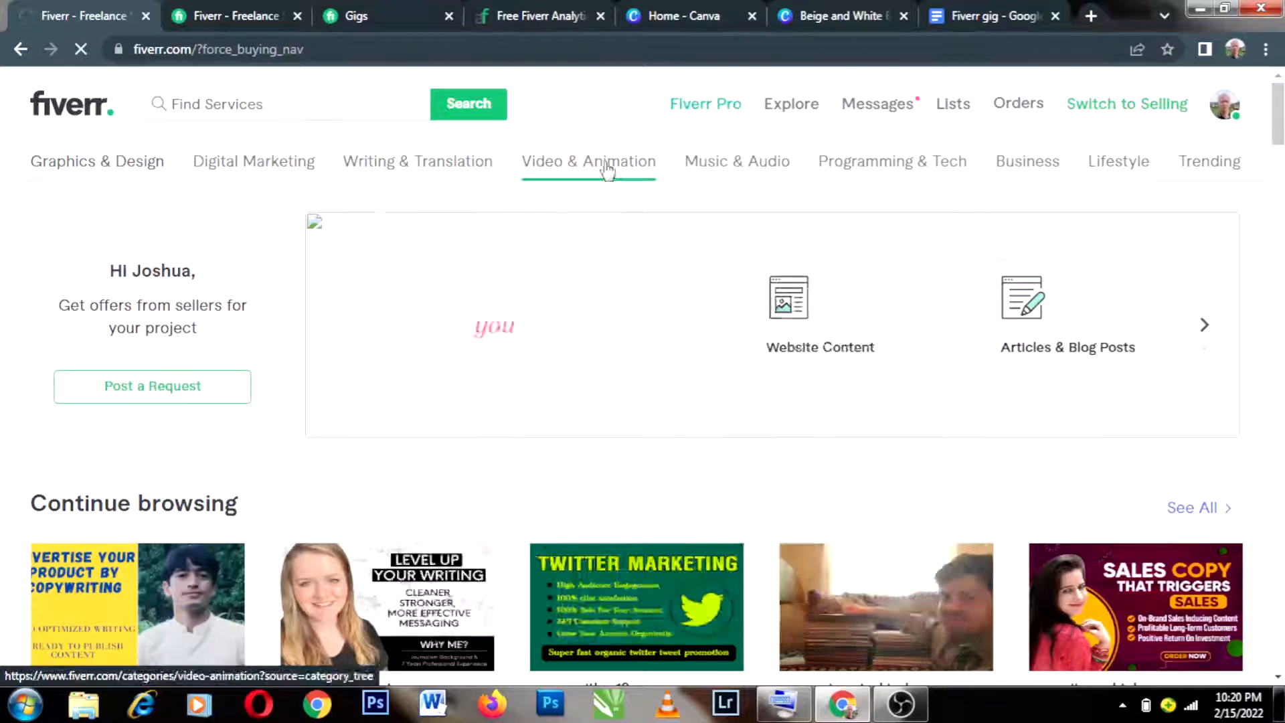
mouse_move(591, 166)
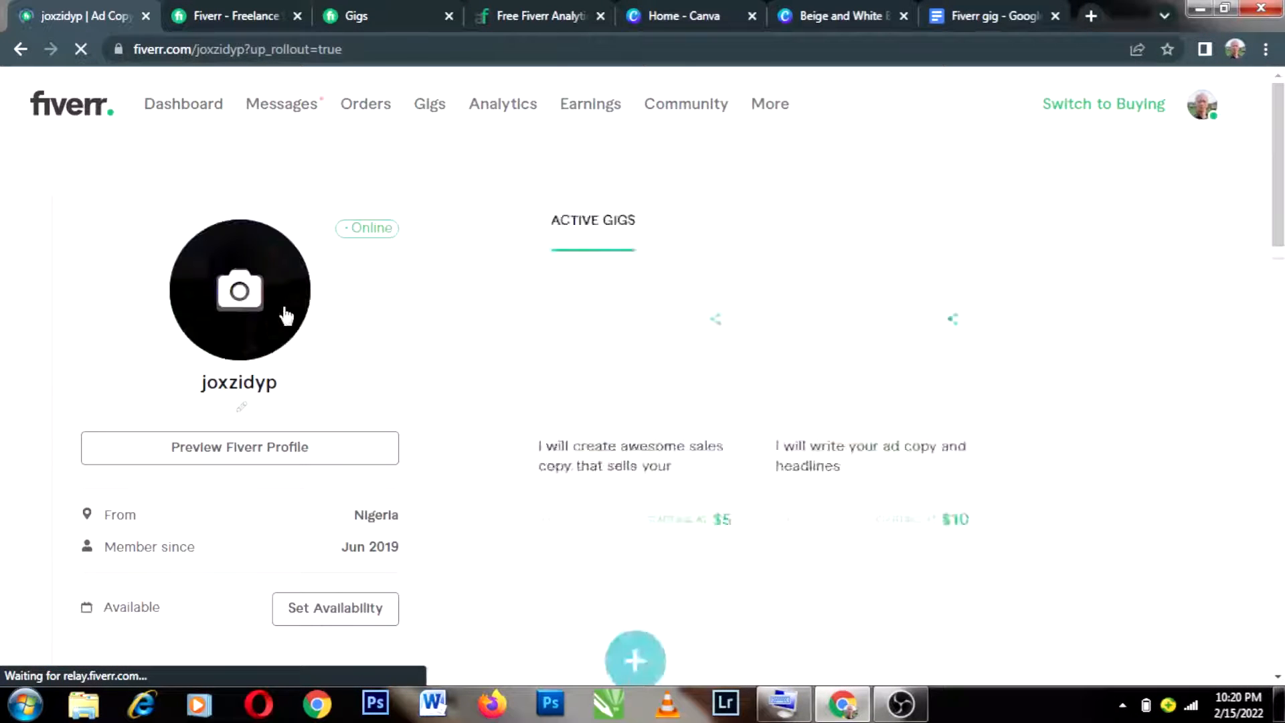
- Examine the seller profile's active gigs, description, languages, tests, linked accounts and skills sections
scroll(283, 307, down, 4)
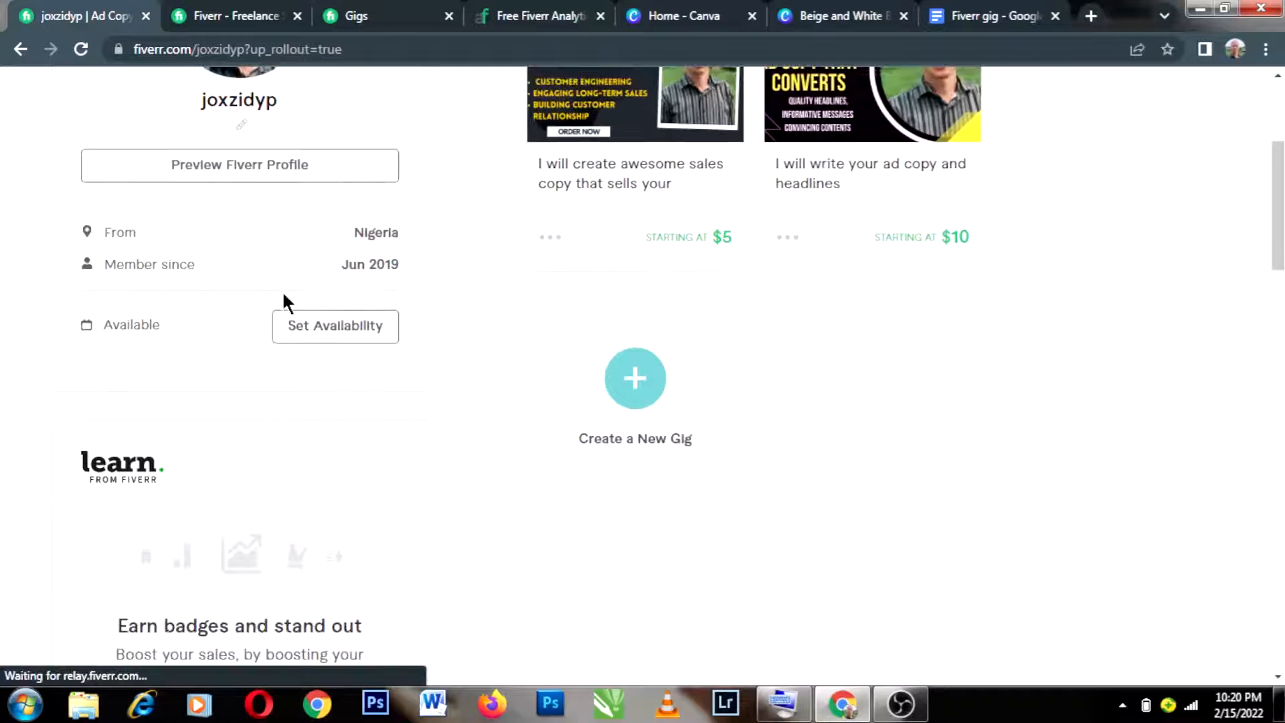
scroll(291, 248, down, 1)
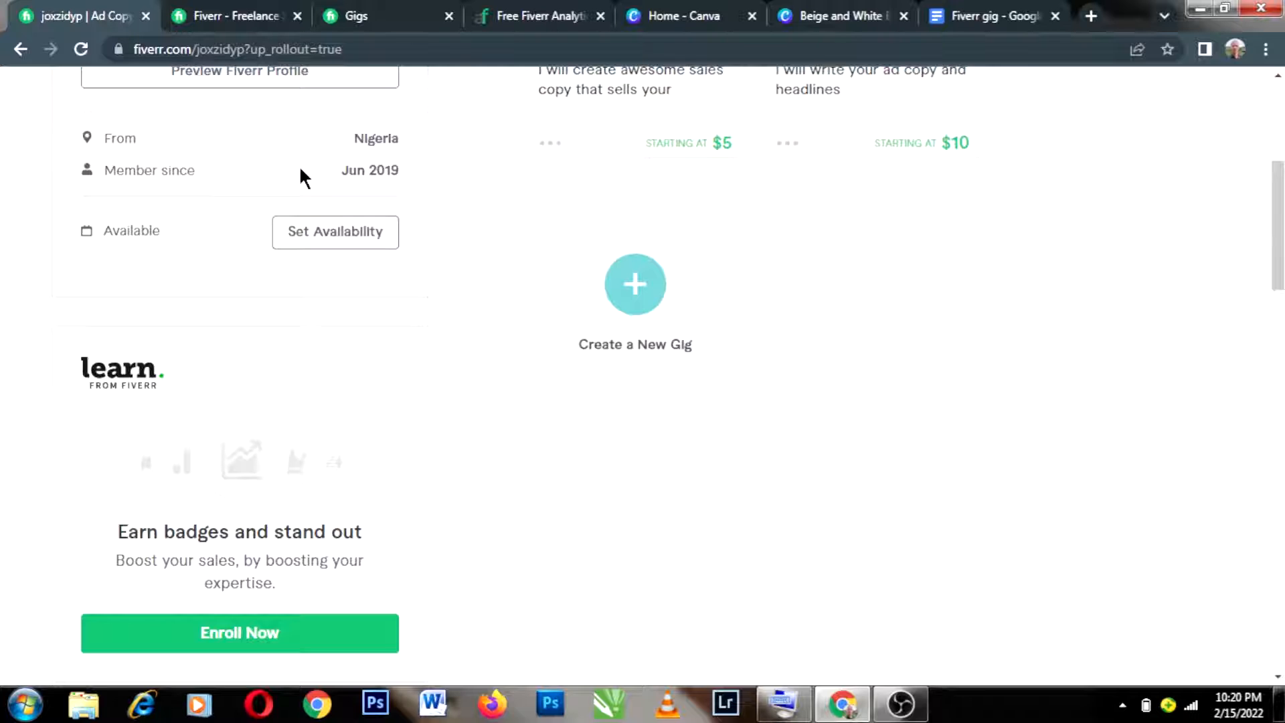
scroll(288, 251, down, 12)
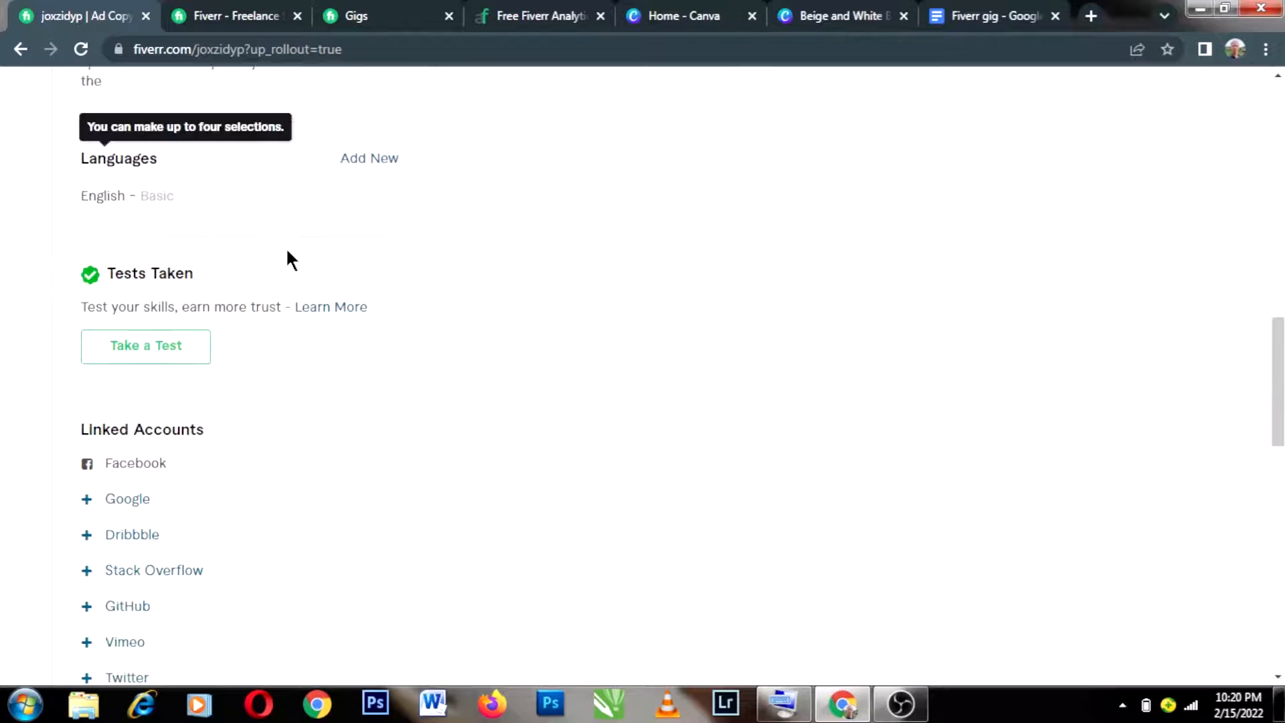
scroll(268, 281, up, 4)
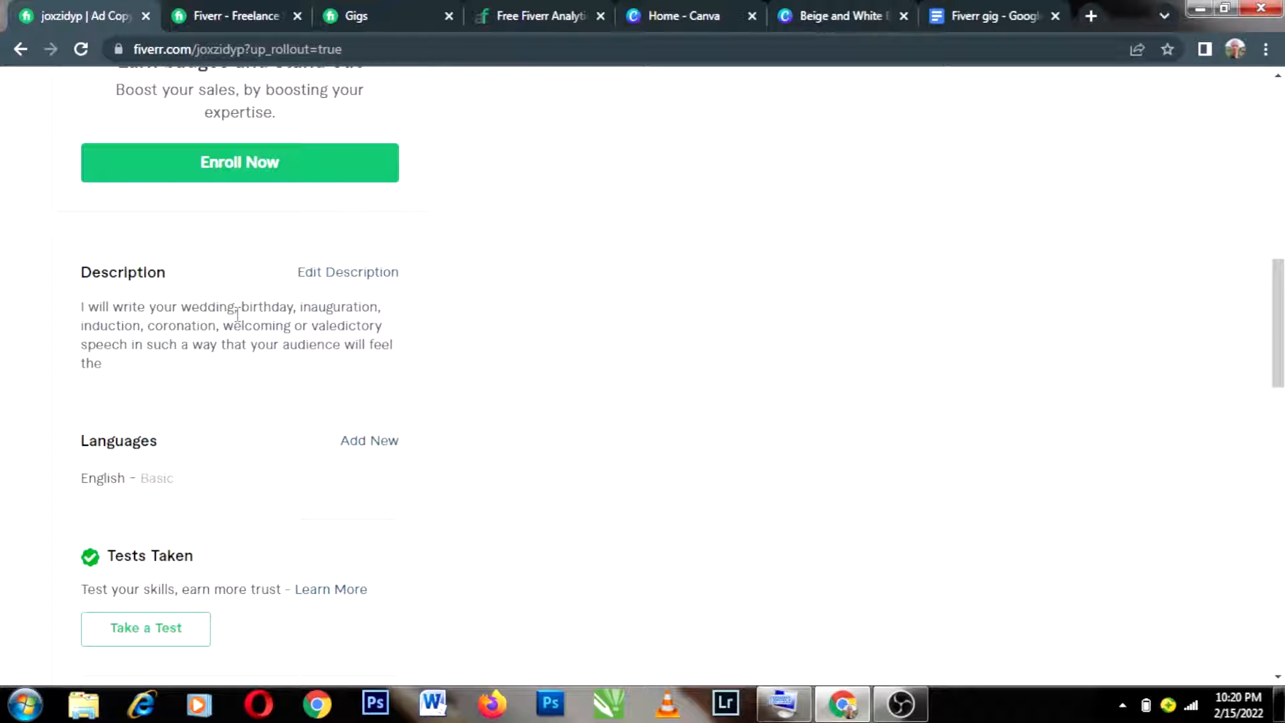
scroll(237, 313, down, 4)
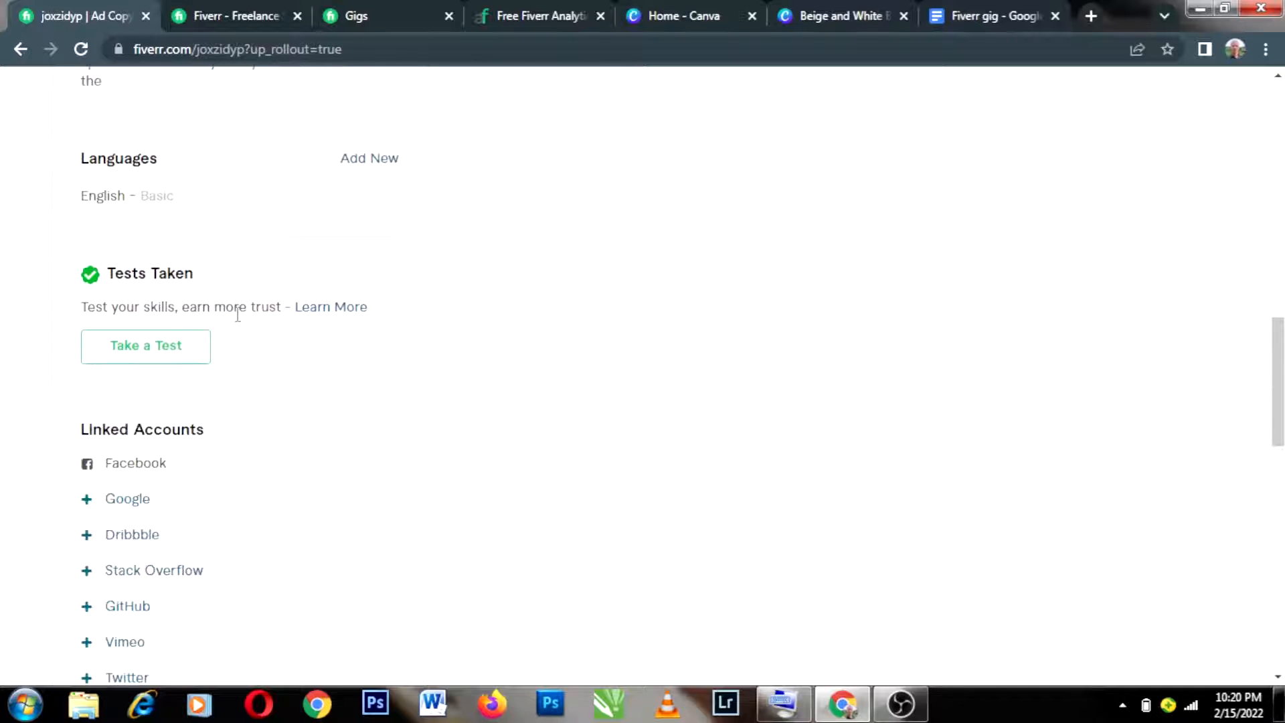
scroll(215, 206, down, 1)
mouse_move(213, 206)
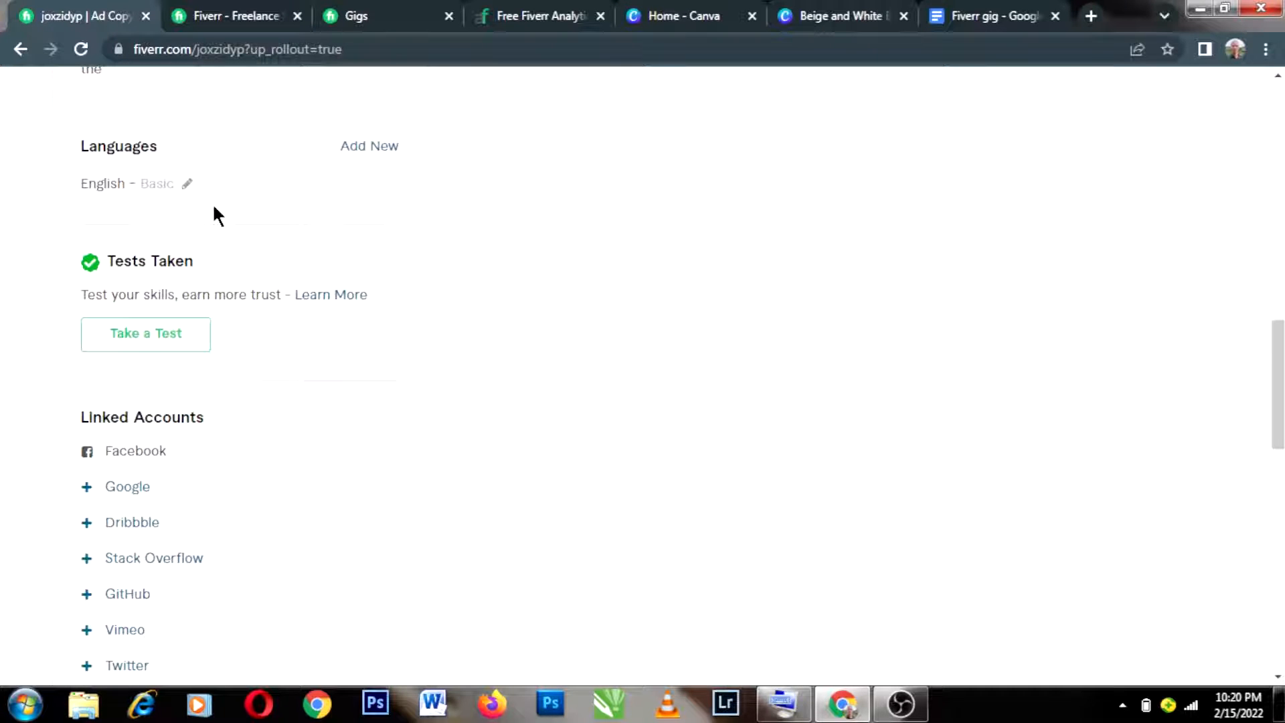
scroll(213, 207, down, 8)
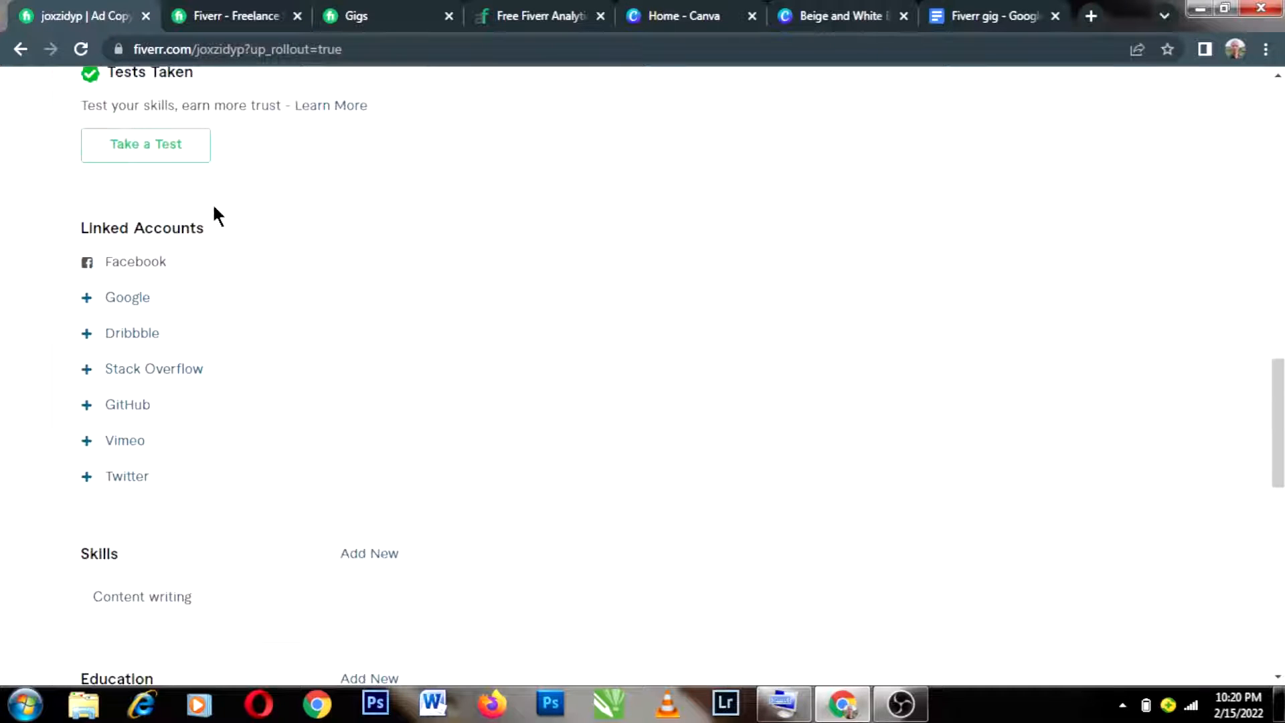
- Return to the Fiverr home page and examine the popular Sales Copy gigs and the suggested gigs
click(28, 49)
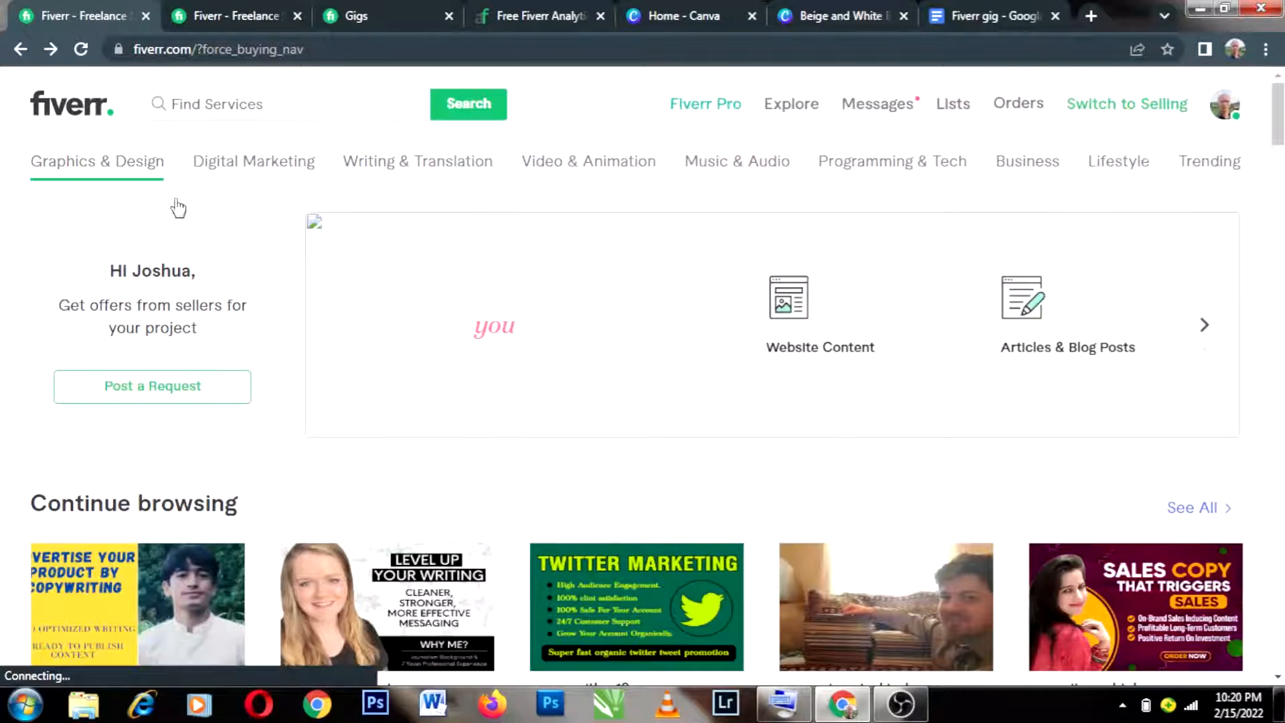
scroll(261, 453, down, 15)
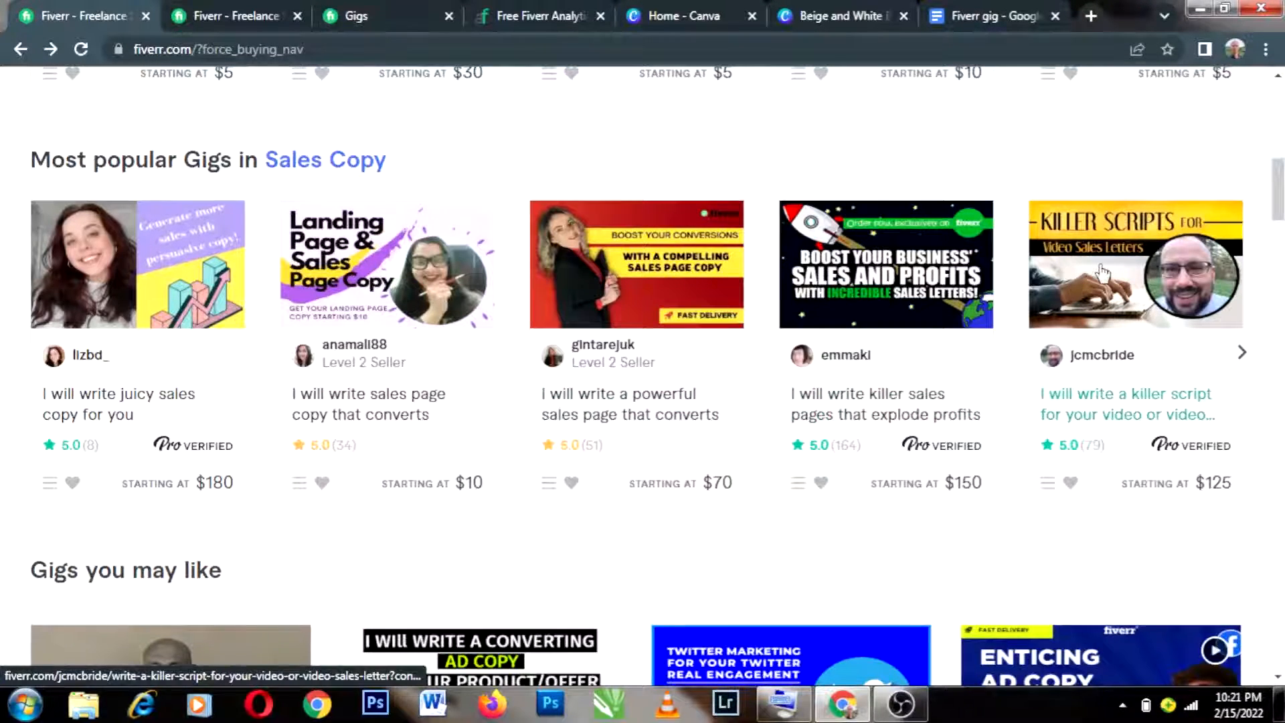
scroll(301, 380, down, 5)
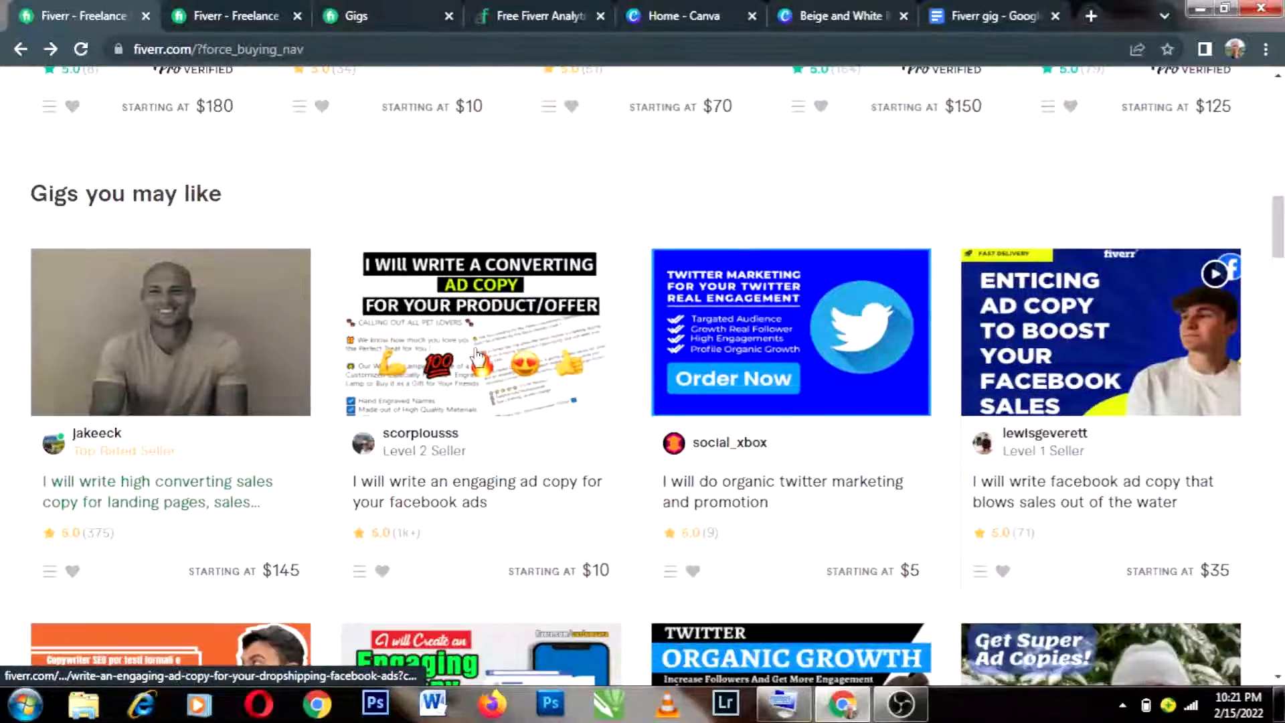
scroll(397, 344, down, 7)
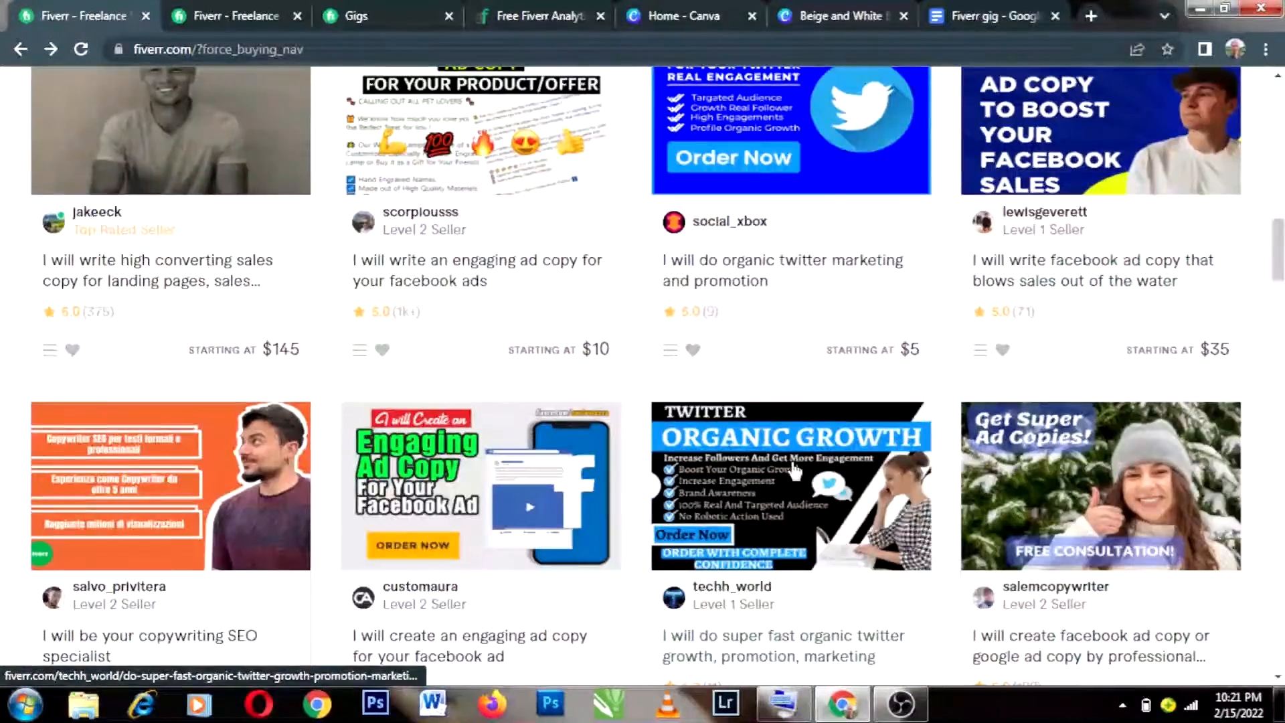
scroll(398, 344, down, 4)
scroll(383, 261, up, 4)
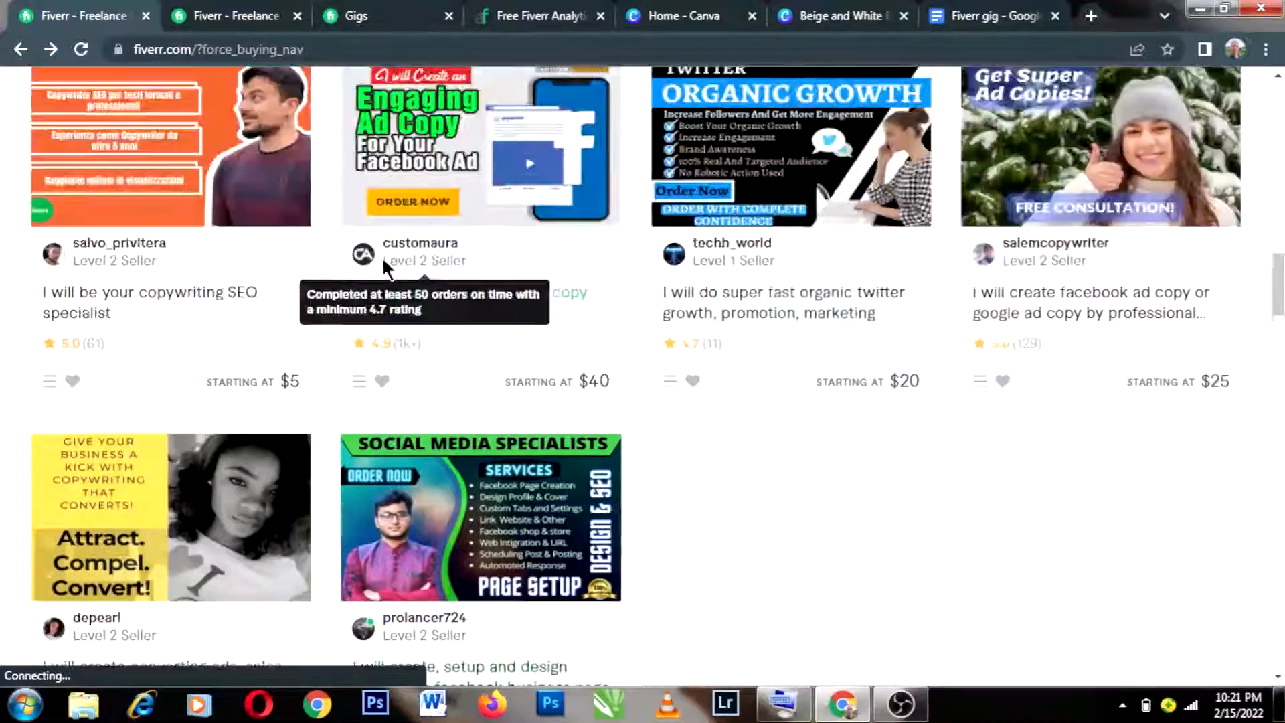
scroll(381, 258, up, 20)
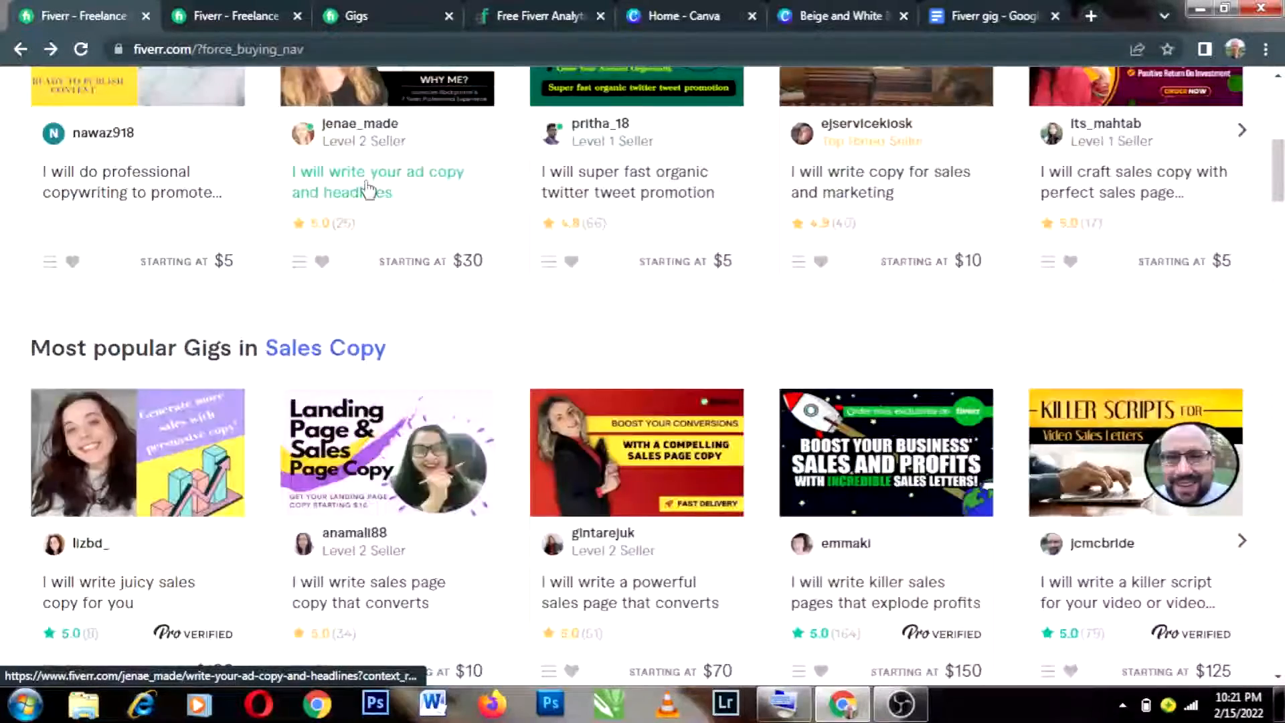
scroll(368, 191, up, 3)
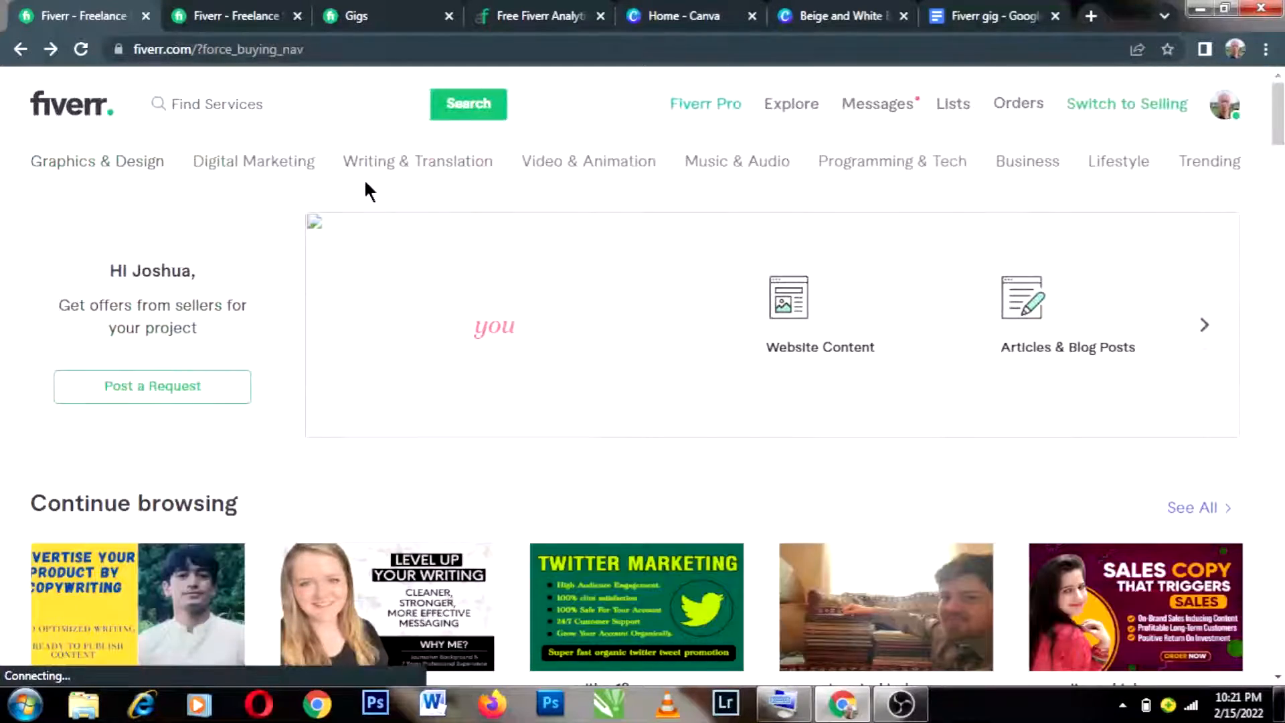
- Examine the subcategories offered under Writing & Translation and Video & Animation
mouse_move(188, 180)
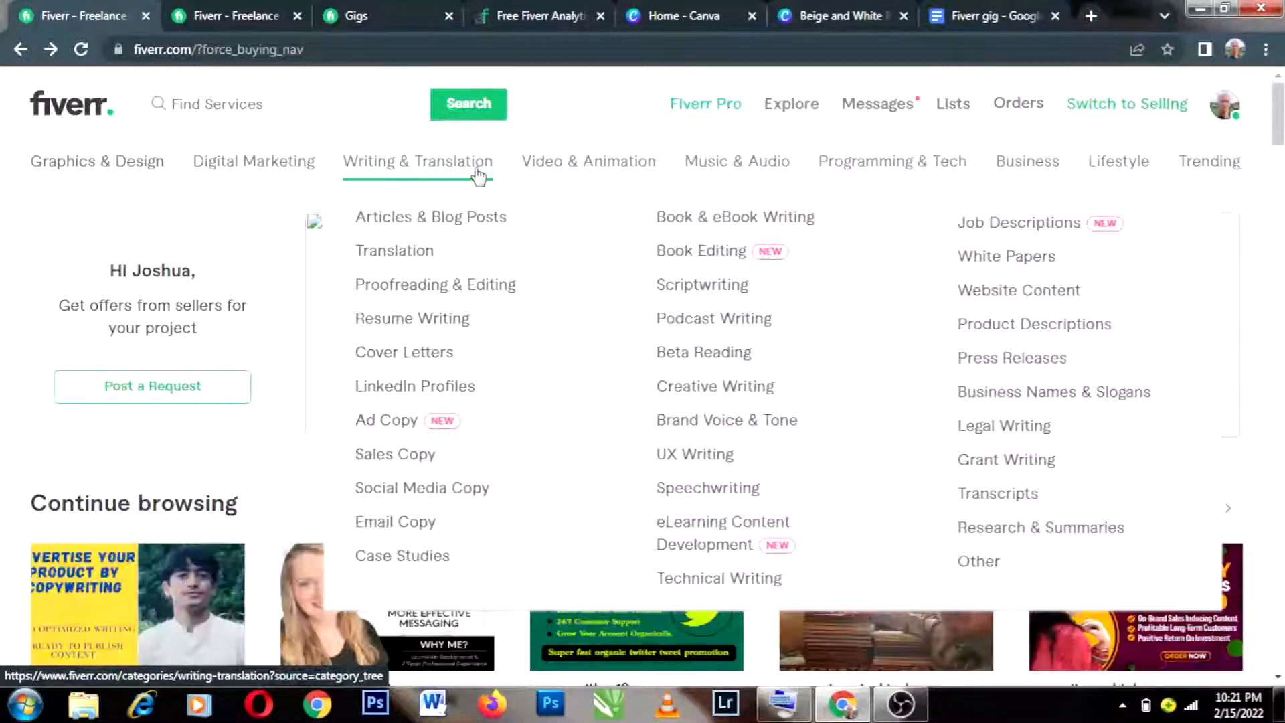
mouse_move(520, 172)
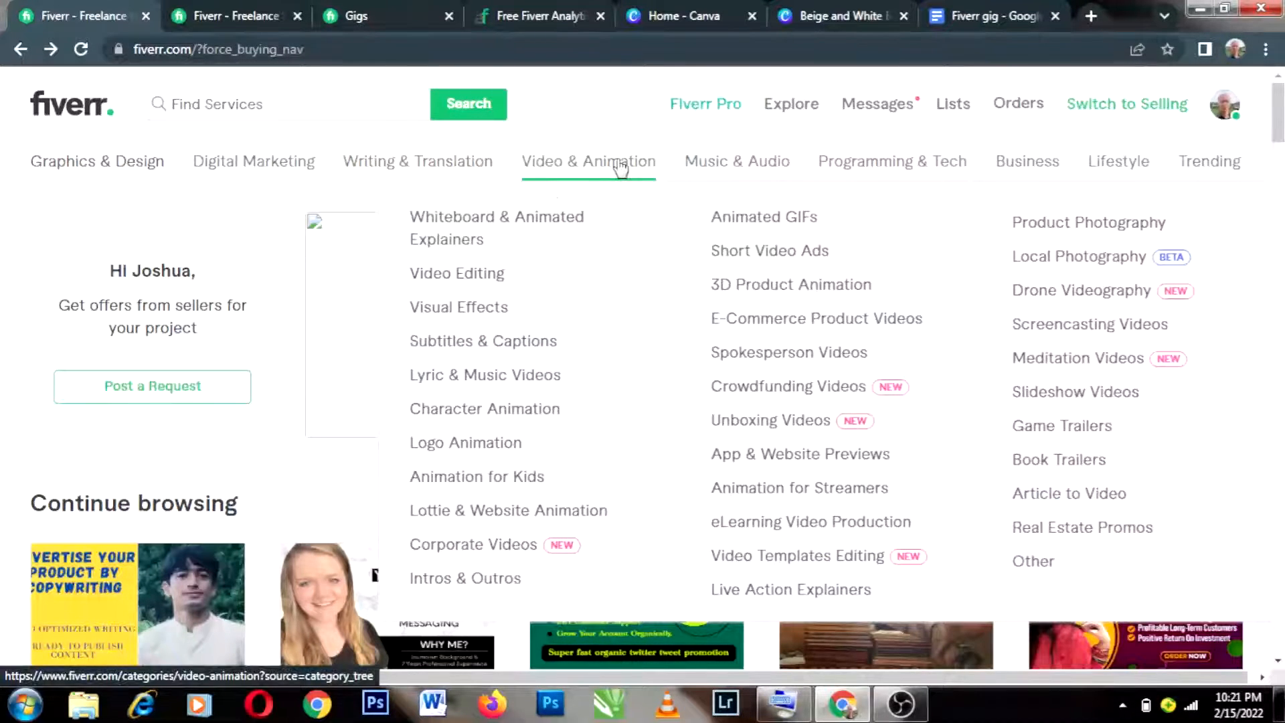
mouse_move(295, 186)
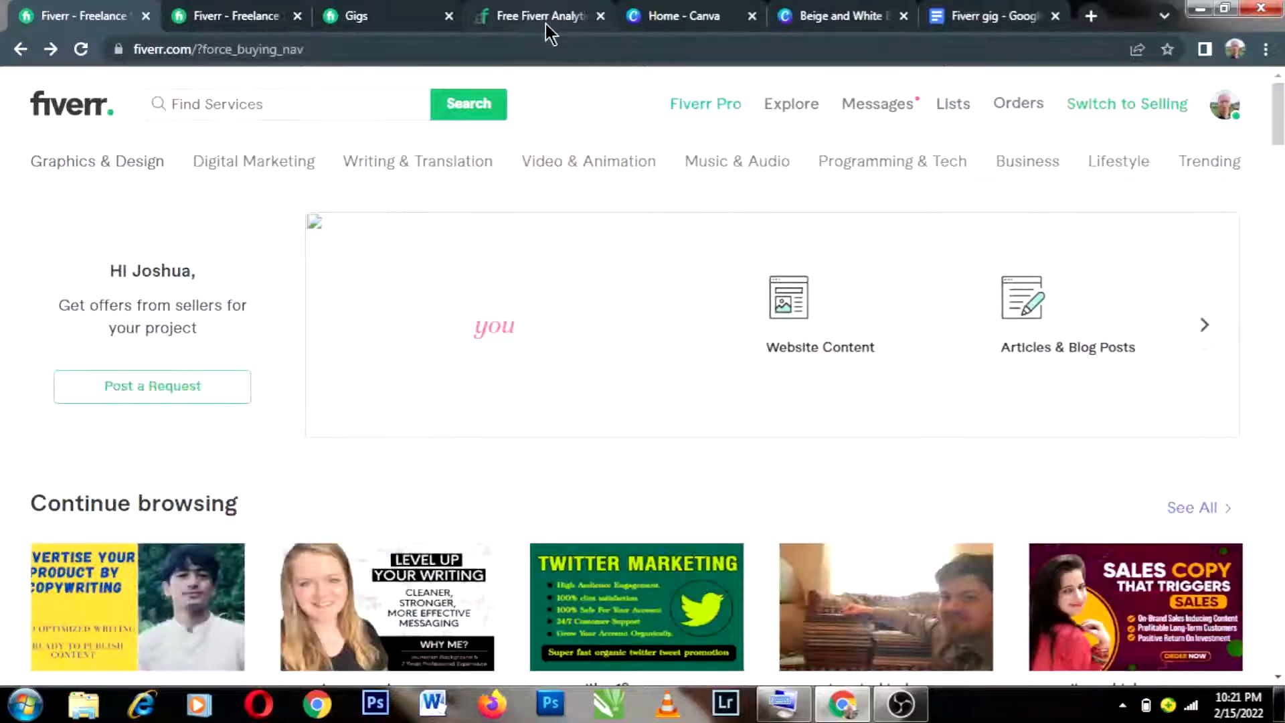
- Switch to the Fivlytics site and open its Keyword Analytics tool at the target keyword form
click(545, 23)
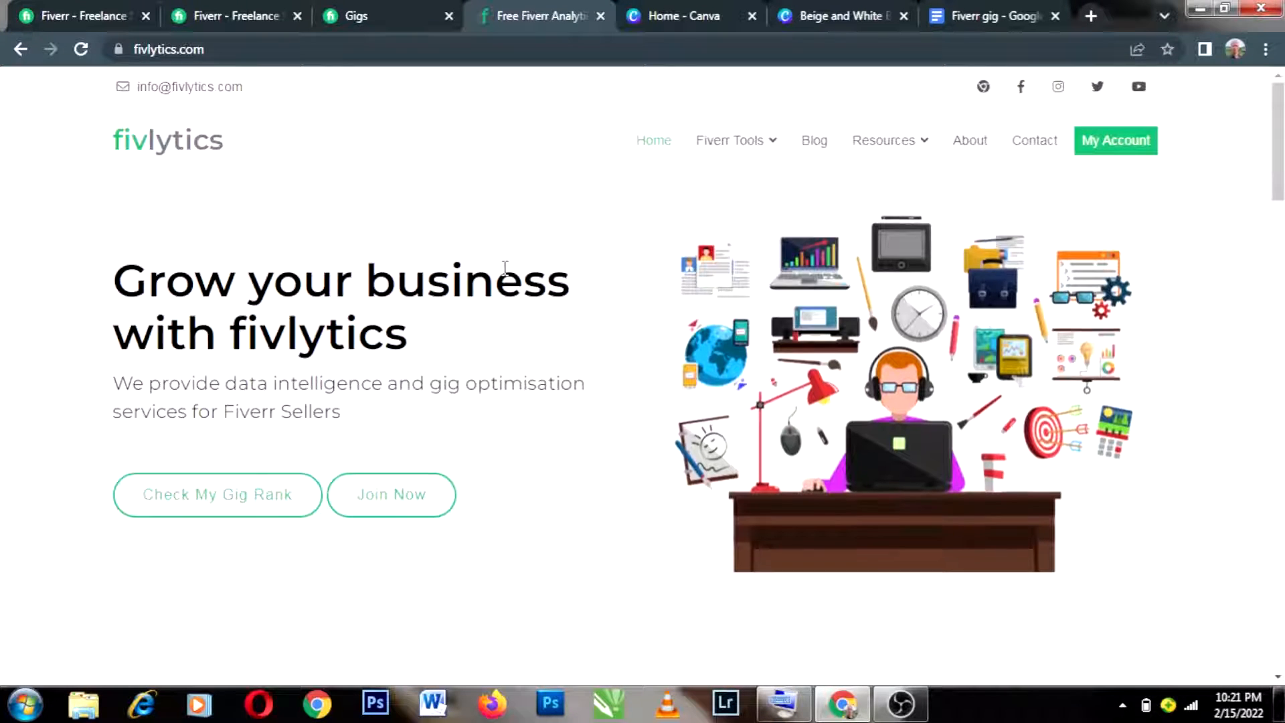
mouse_move(773, 151)
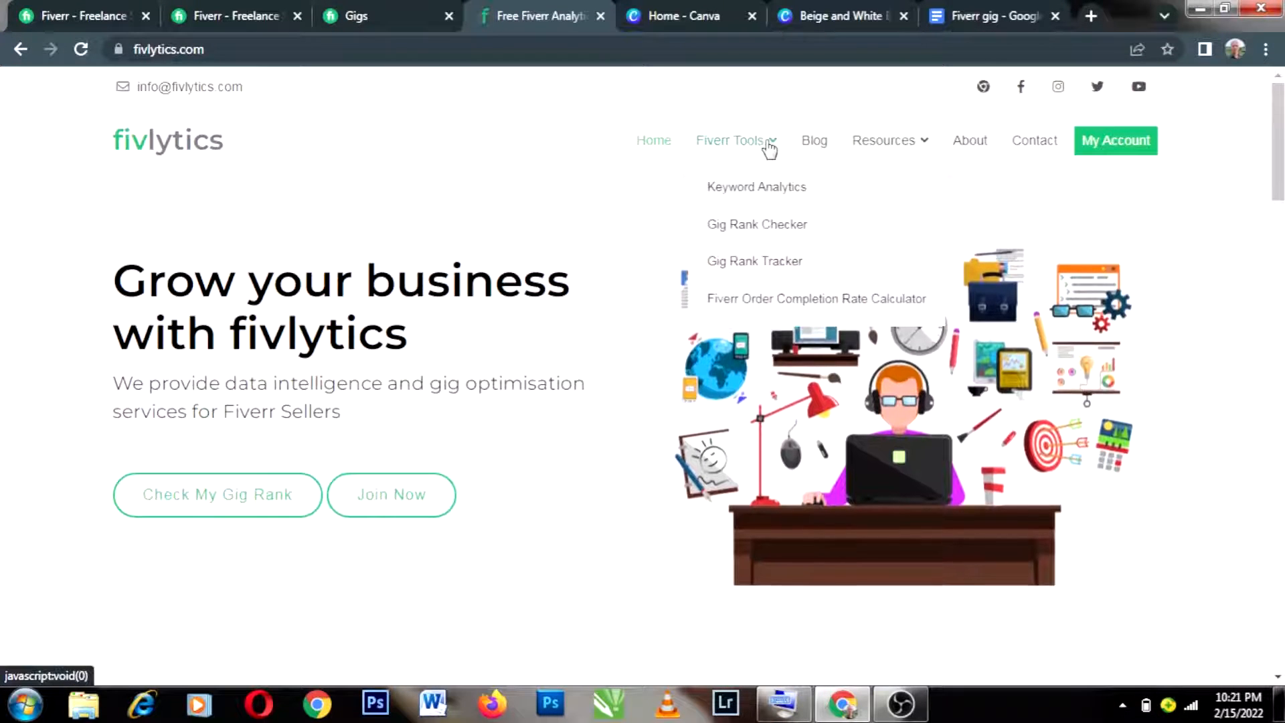
click(775, 190)
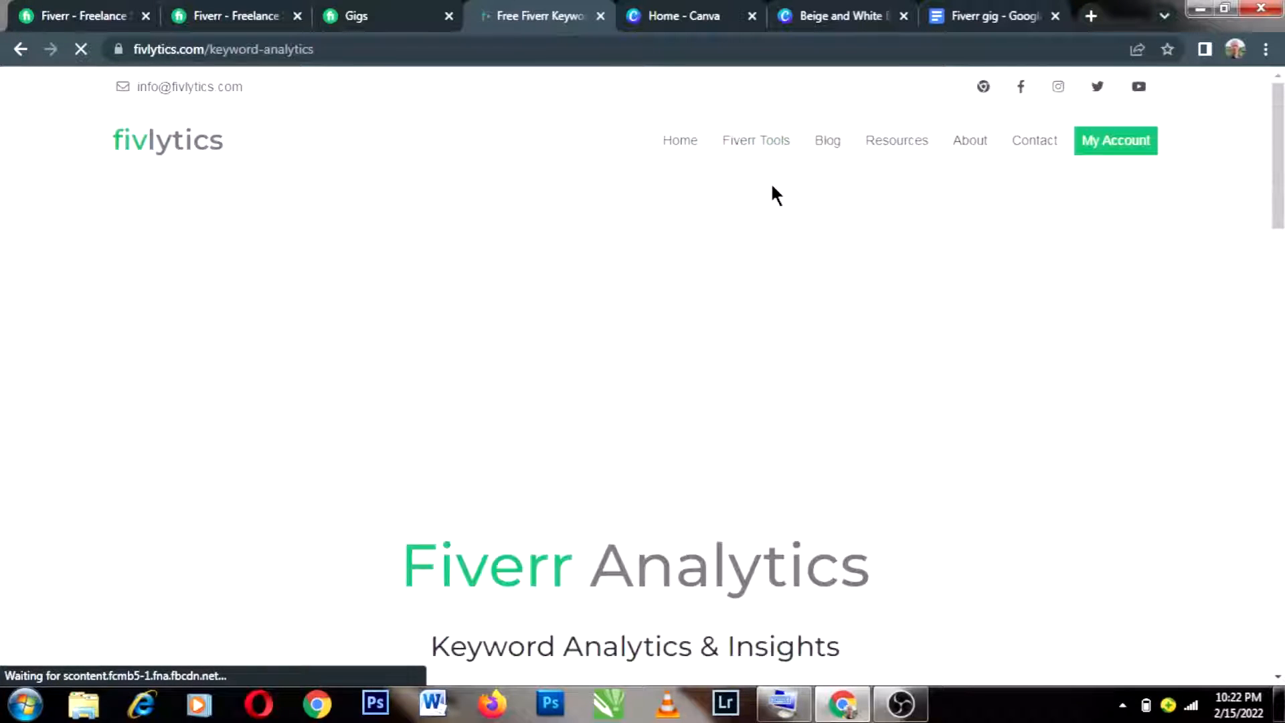
scroll(575, 376, down, 5)
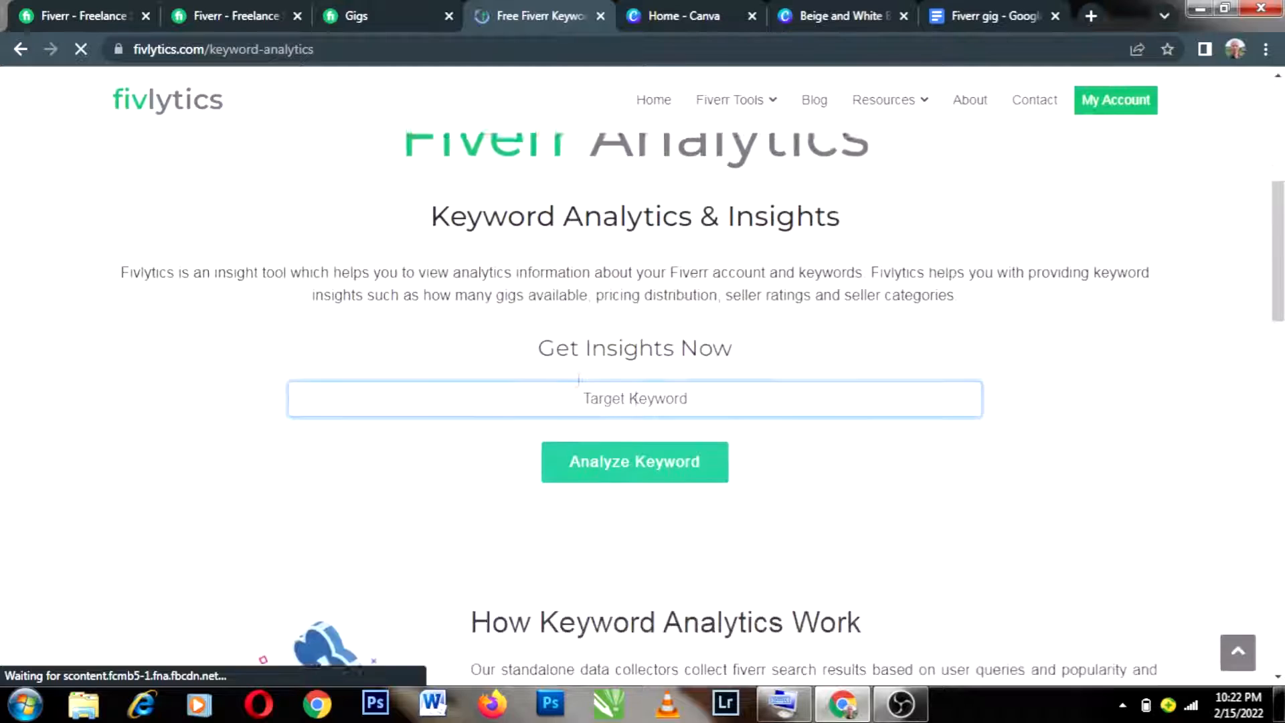
- Analyze the target keyword "graphics" and check the outcome of the keyword analysis
click(573, 354)
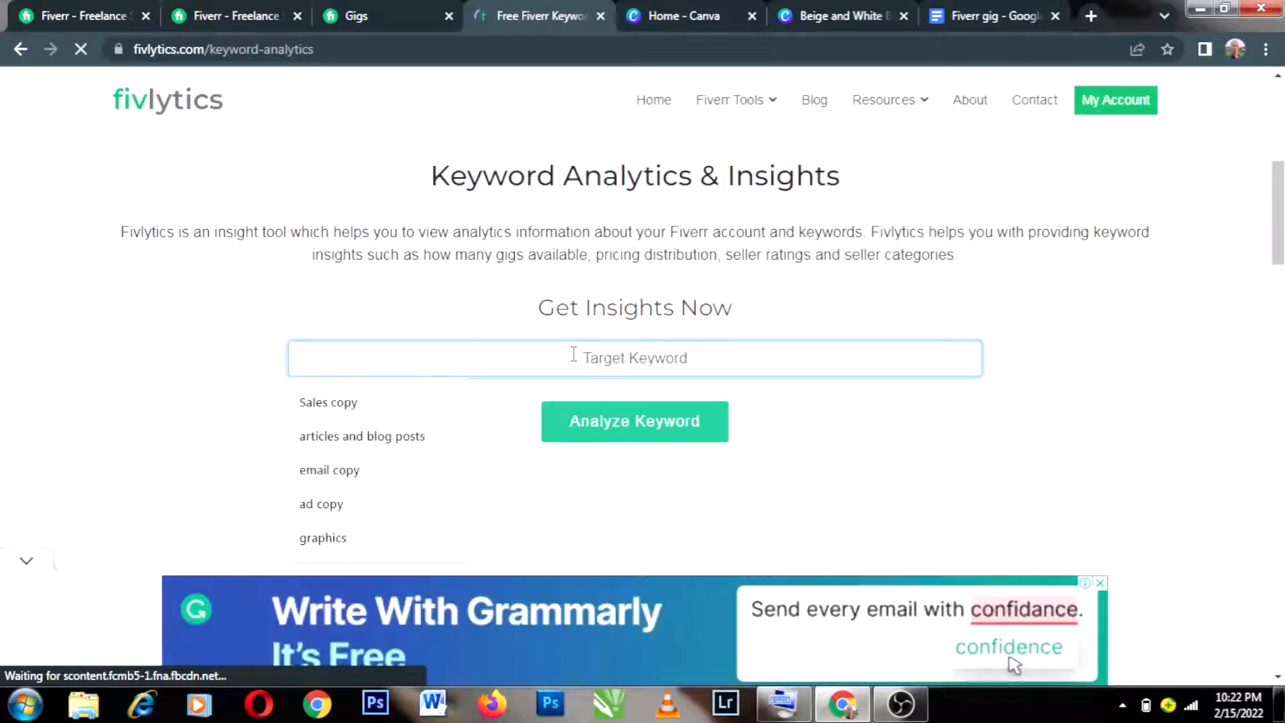
text(gra)
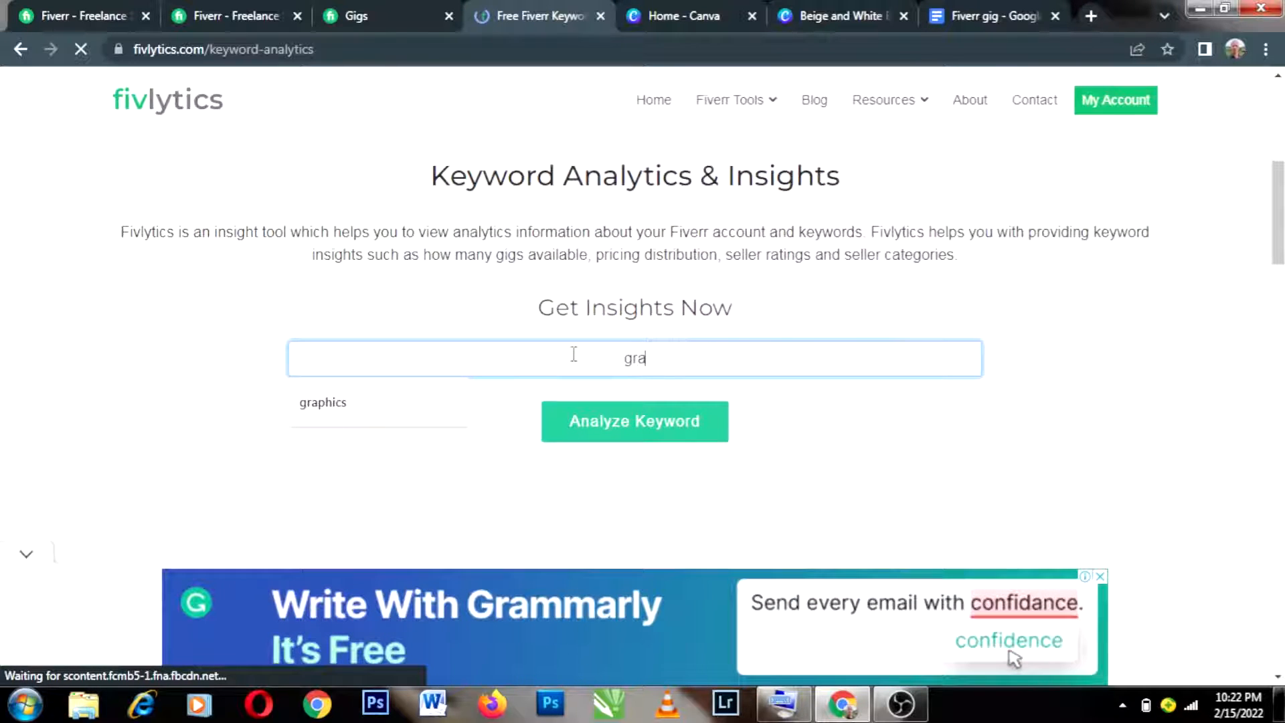
text(phics)
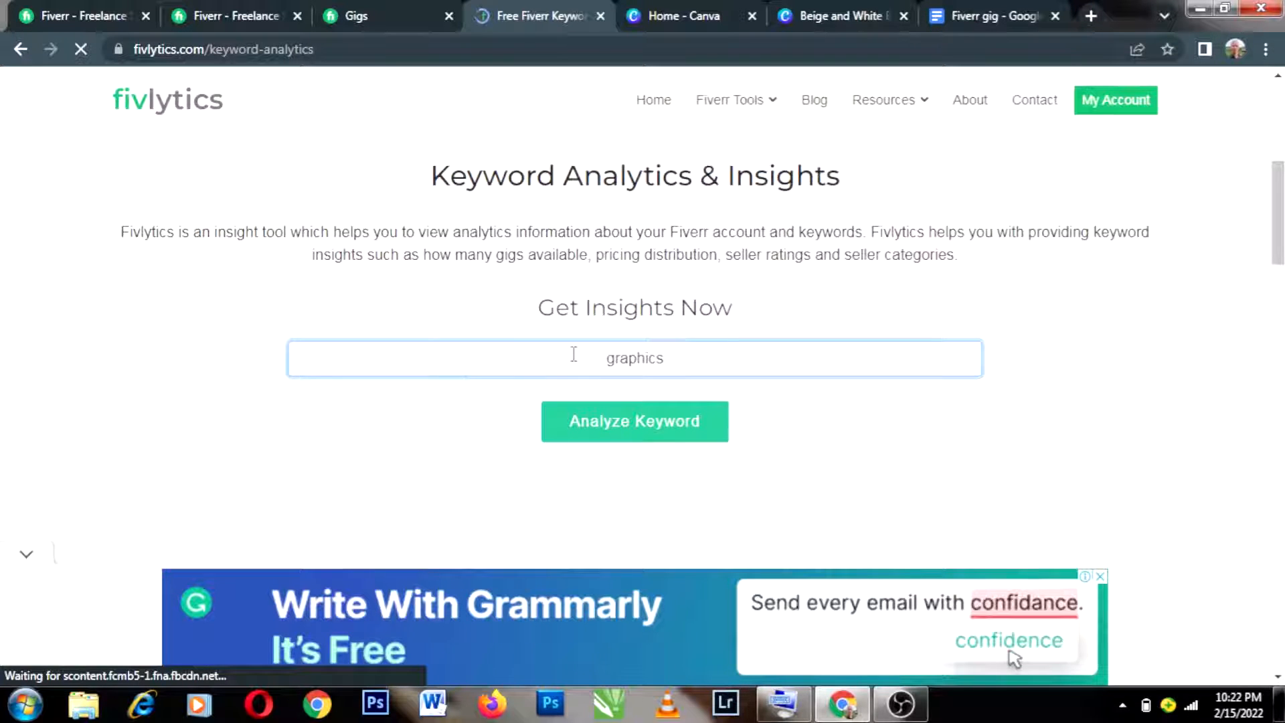
click(639, 438)
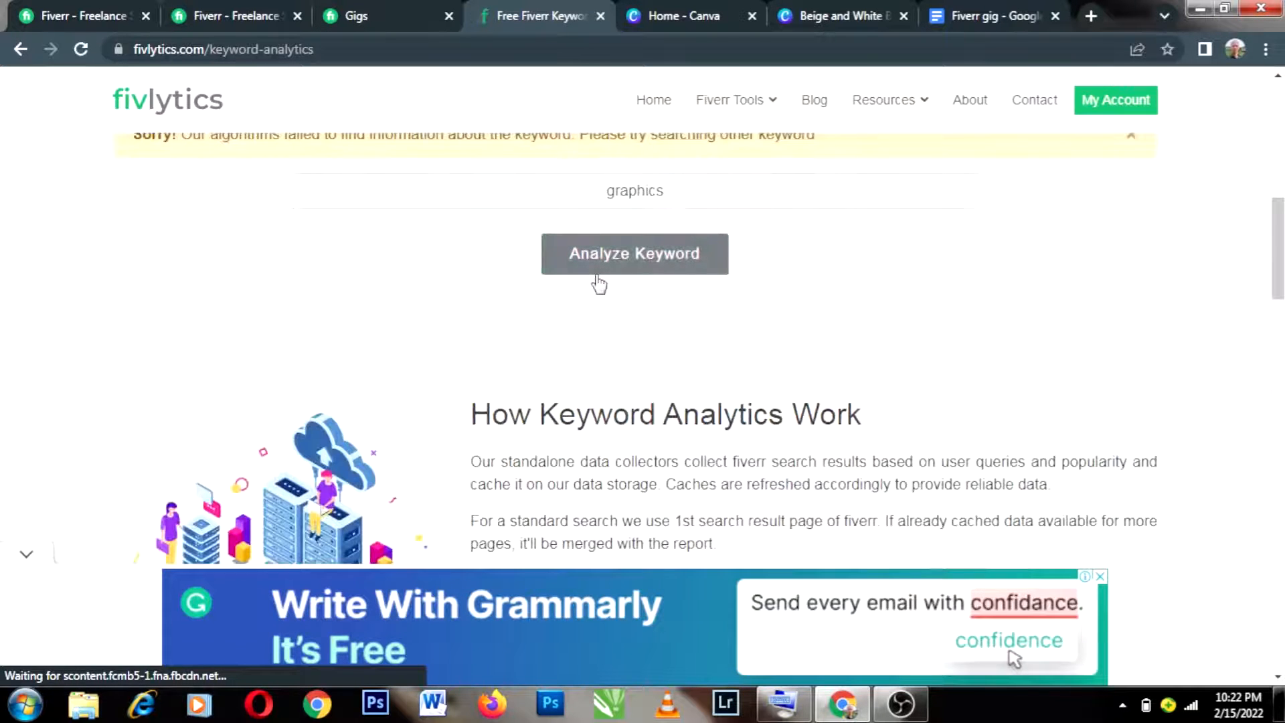
scroll(595, 280, up, 3)
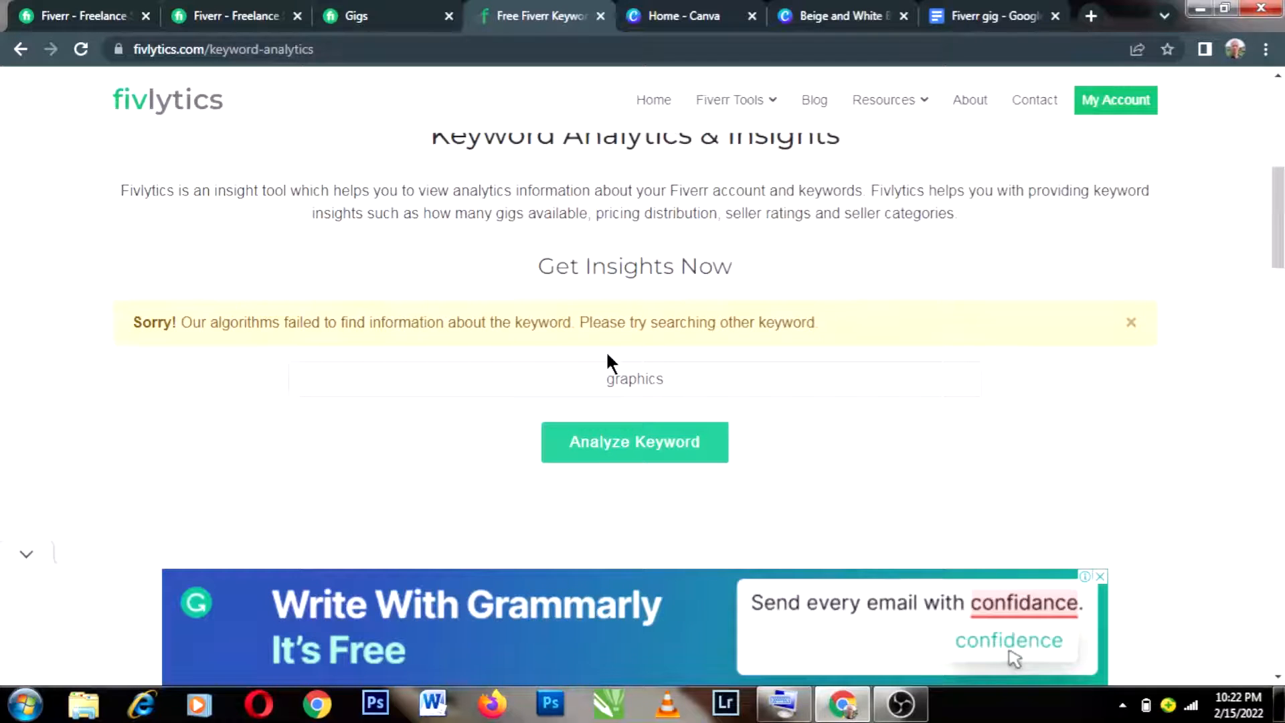
- Analyze the target keyword "video editing" in the keyword analytics form
click(659, 368)
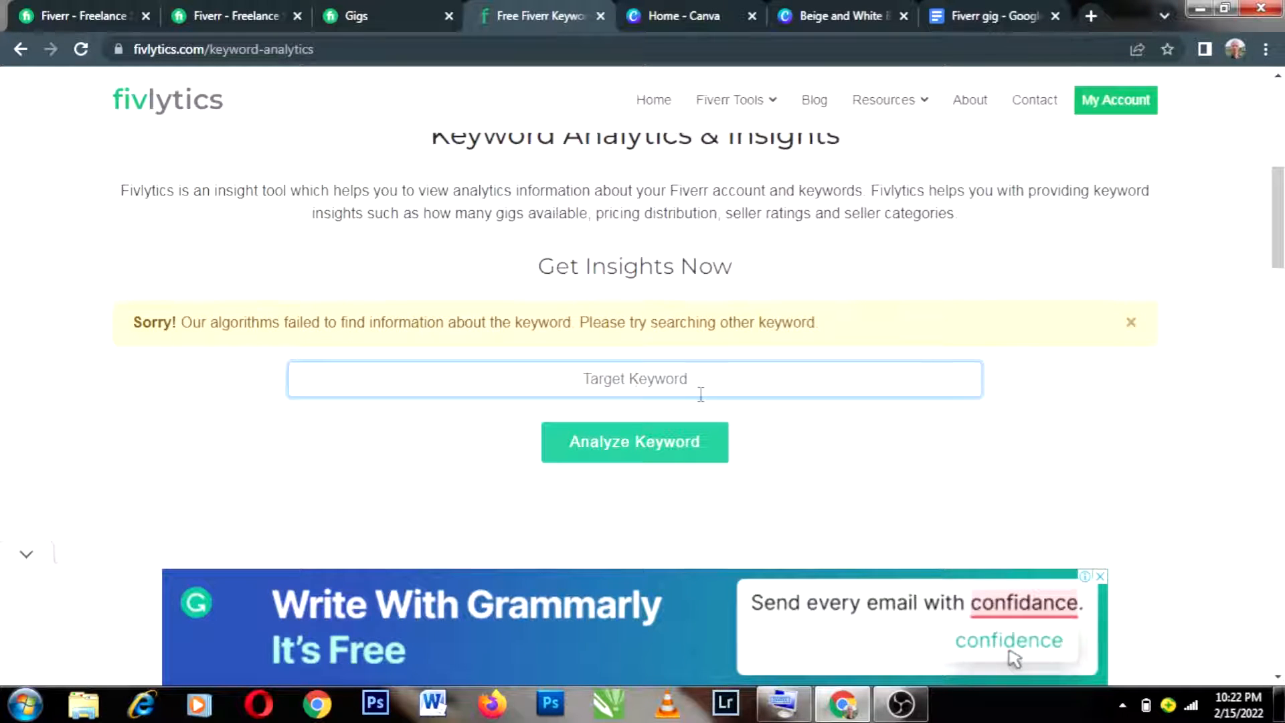
text(video )
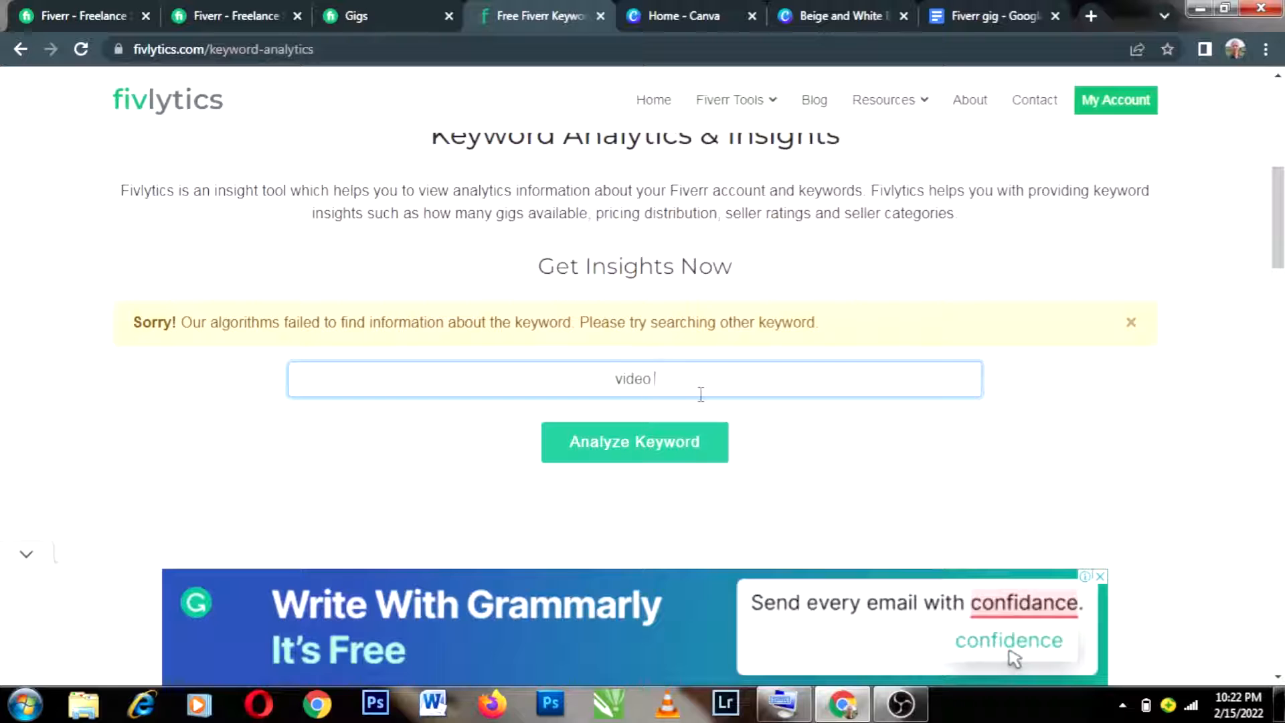
text(editing)
click(663, 443)
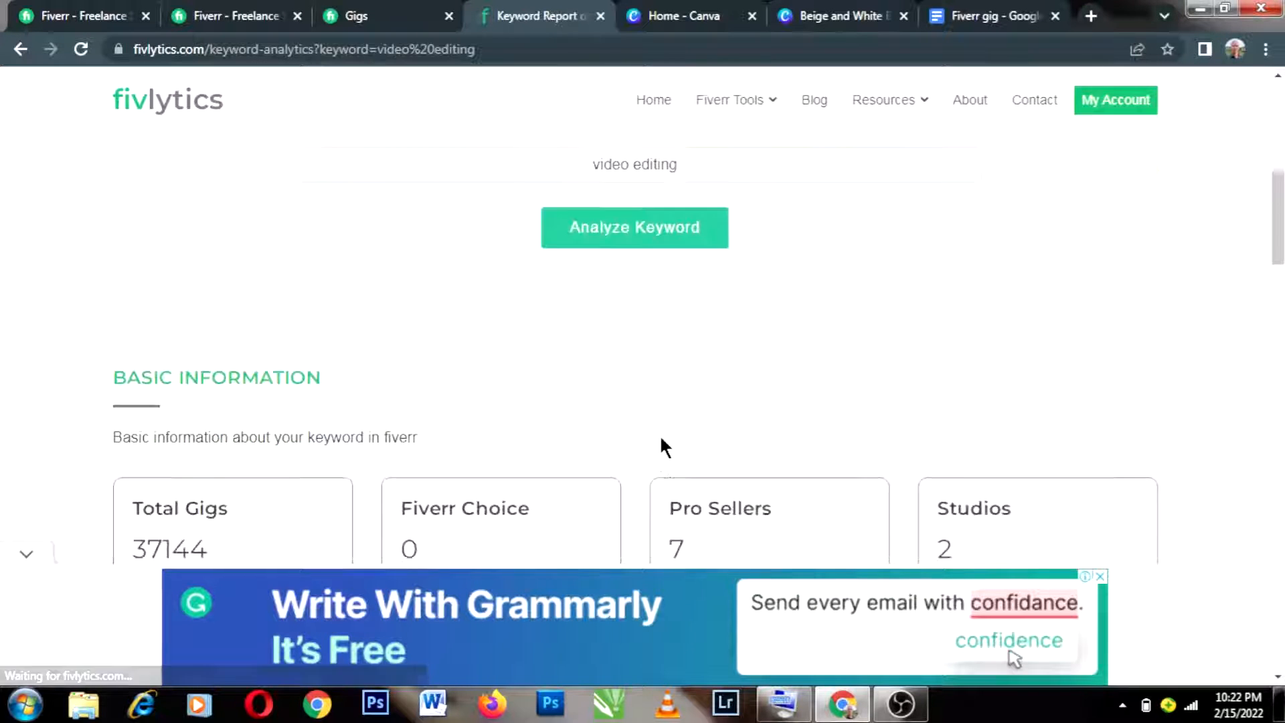
- Examine the basic information and gig features in the keyword report for "video editing"
scroll(410, 359, down, 5)
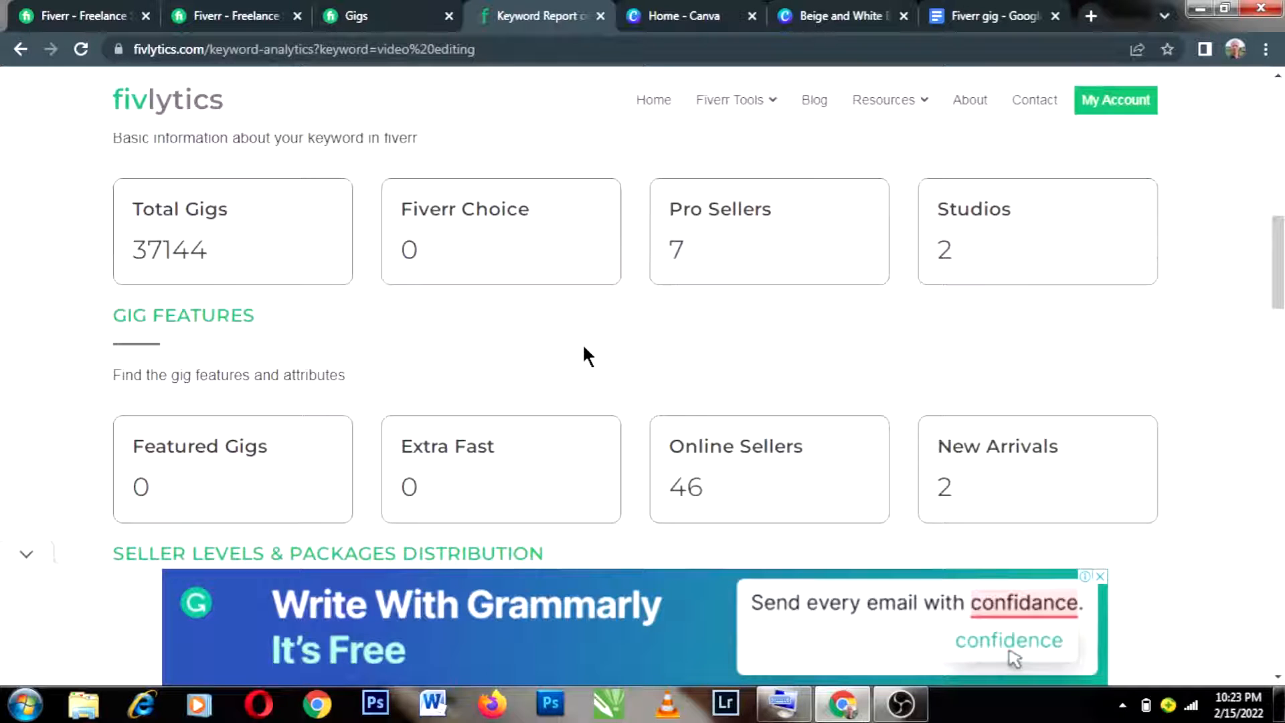
scroll(582, 355, down, 1)
scroll(584, 358, up, 1)
scroll(587, 355, up, 3)
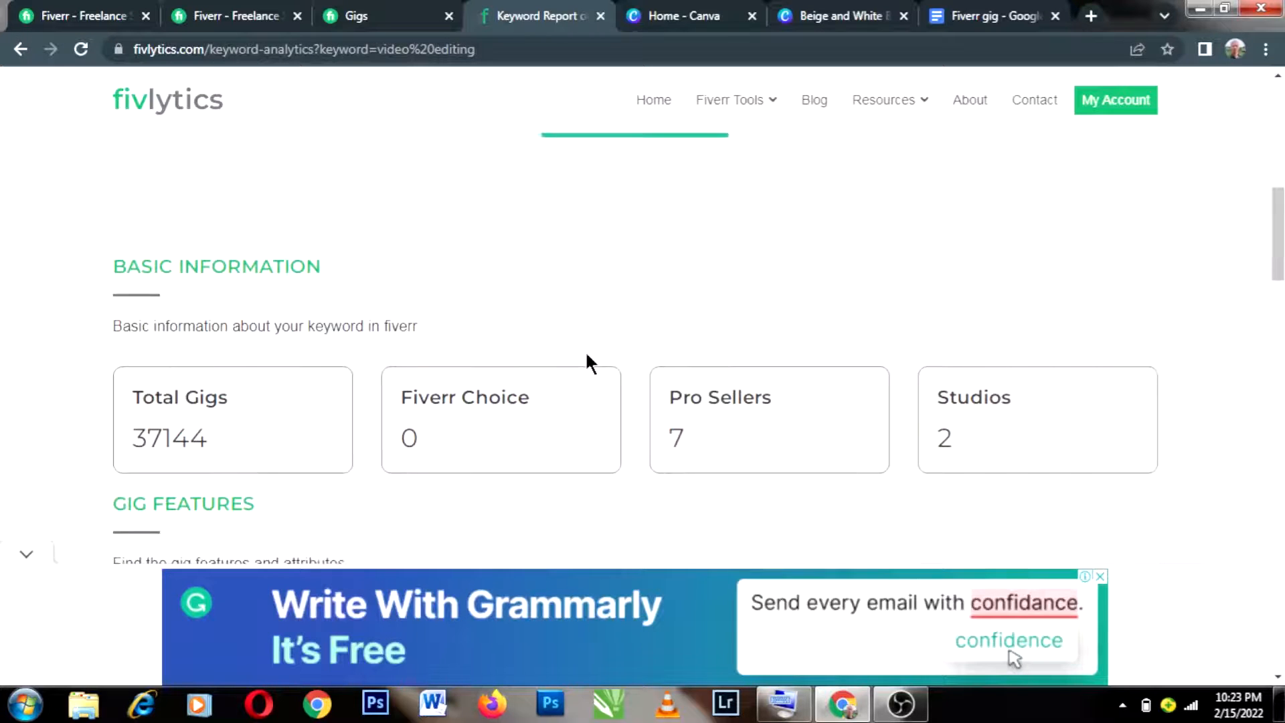
scroll(587, 355, up, 1)
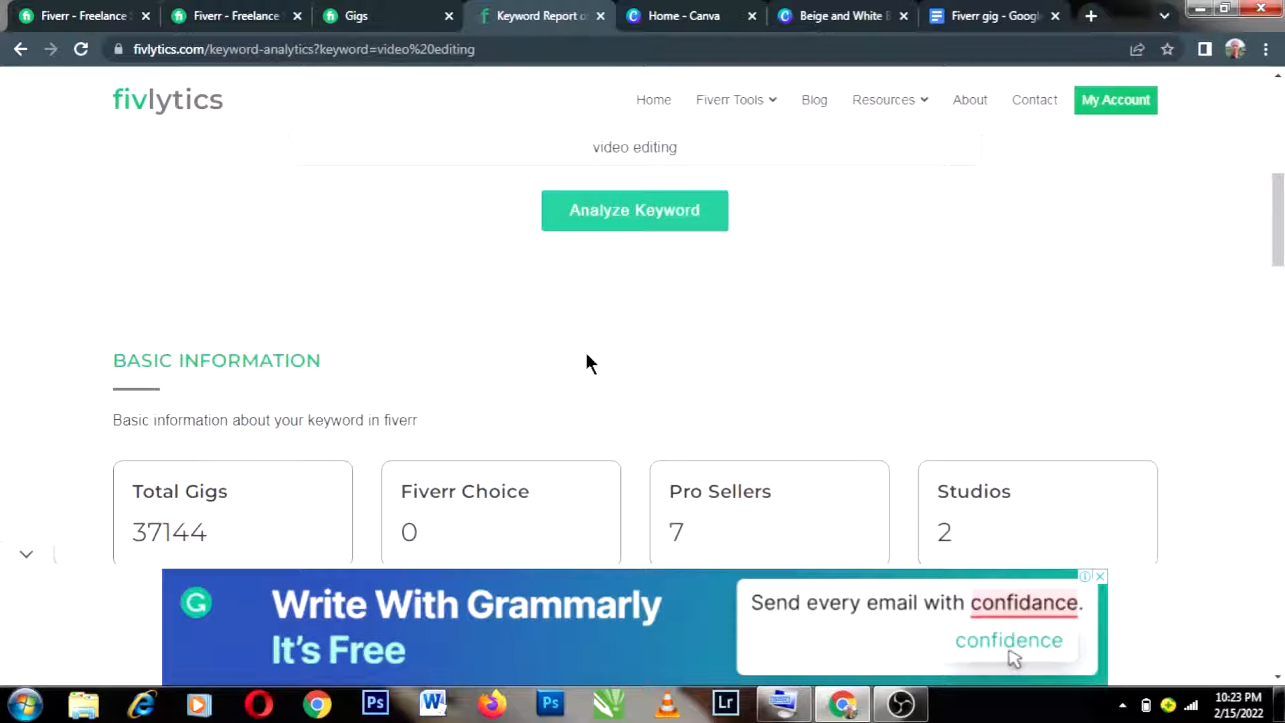
scroll(402, 362, down, 1)
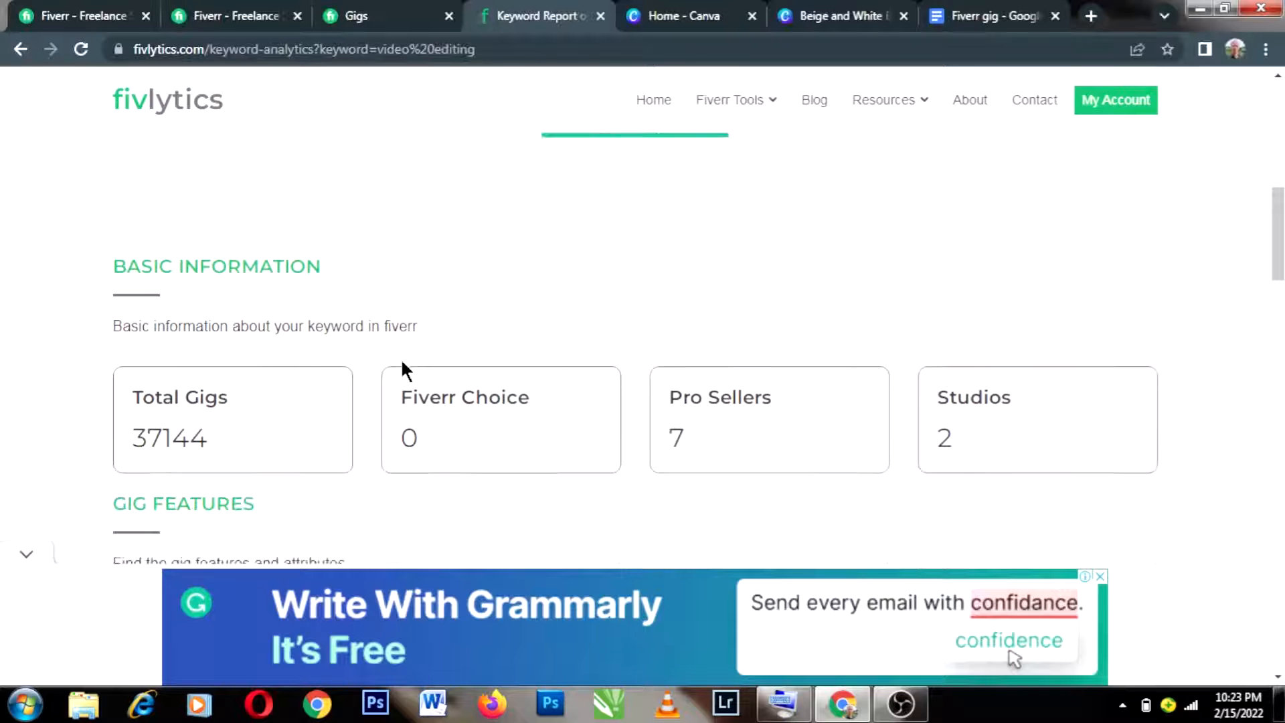
scroll(401, 362, down, 1)
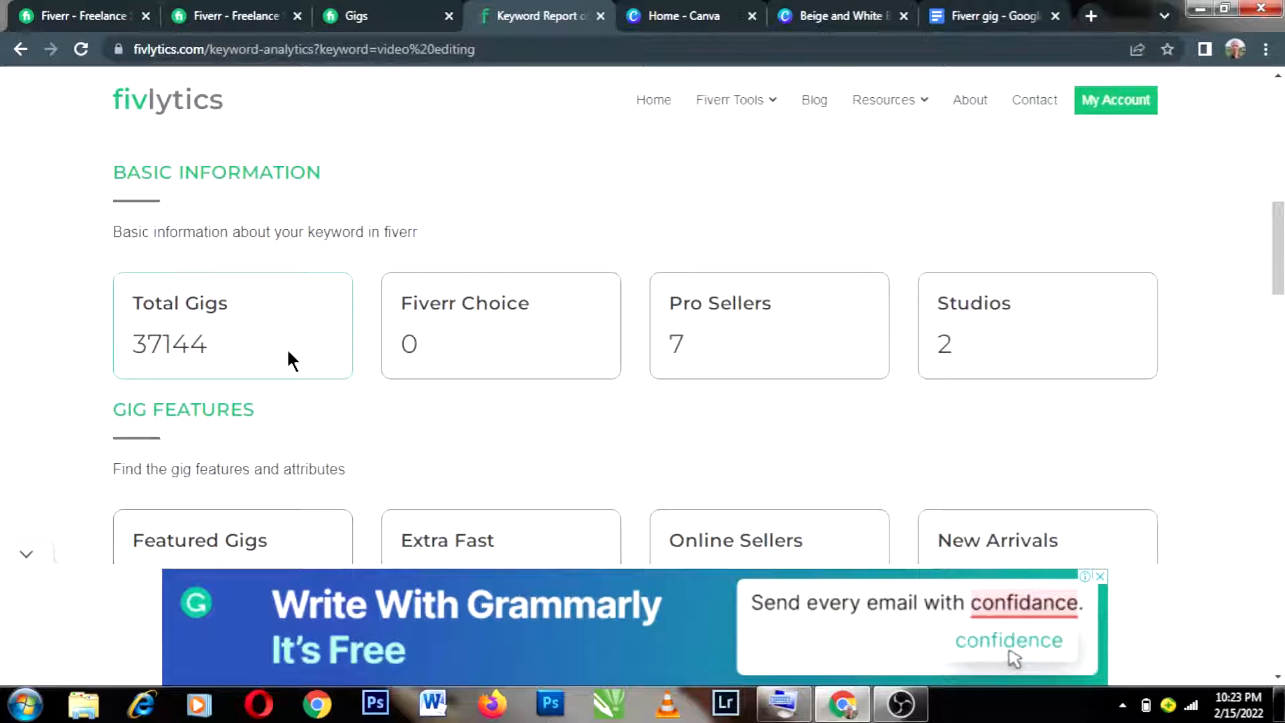
- Replace the target keyword with "Sales copy" and analyze it
scroll(288, 352, up, 4)
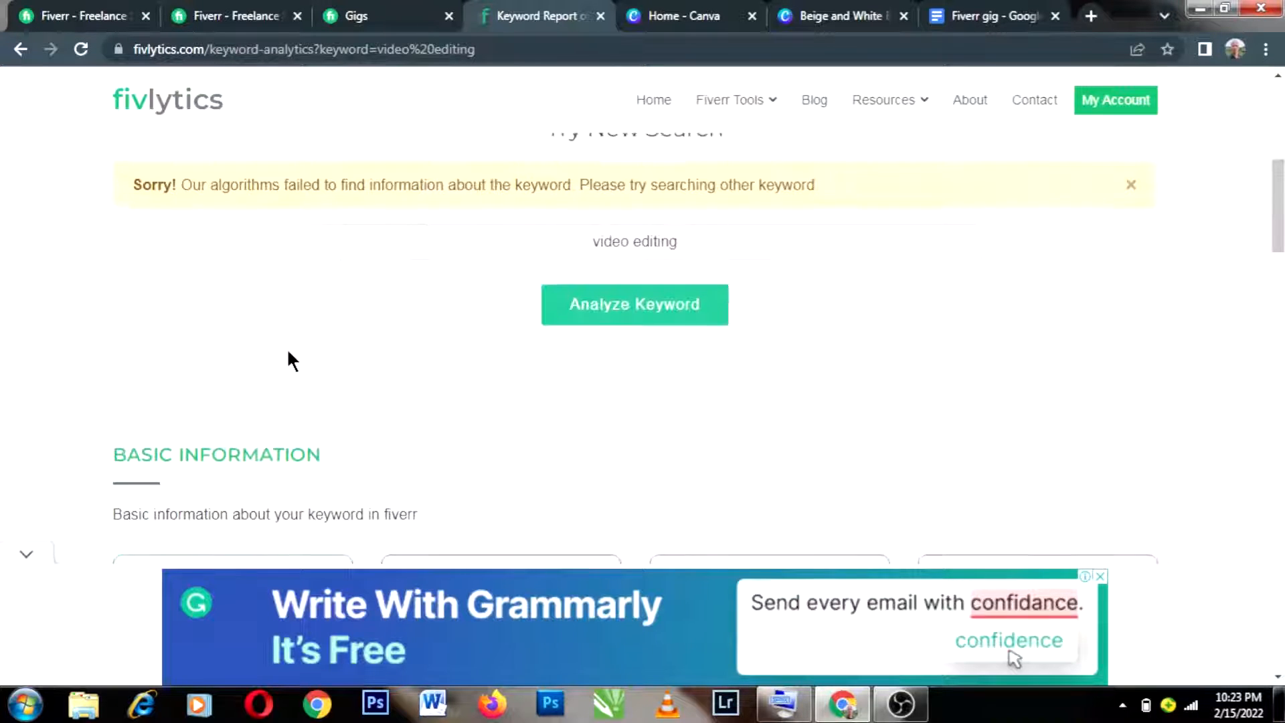
click(757, 247)
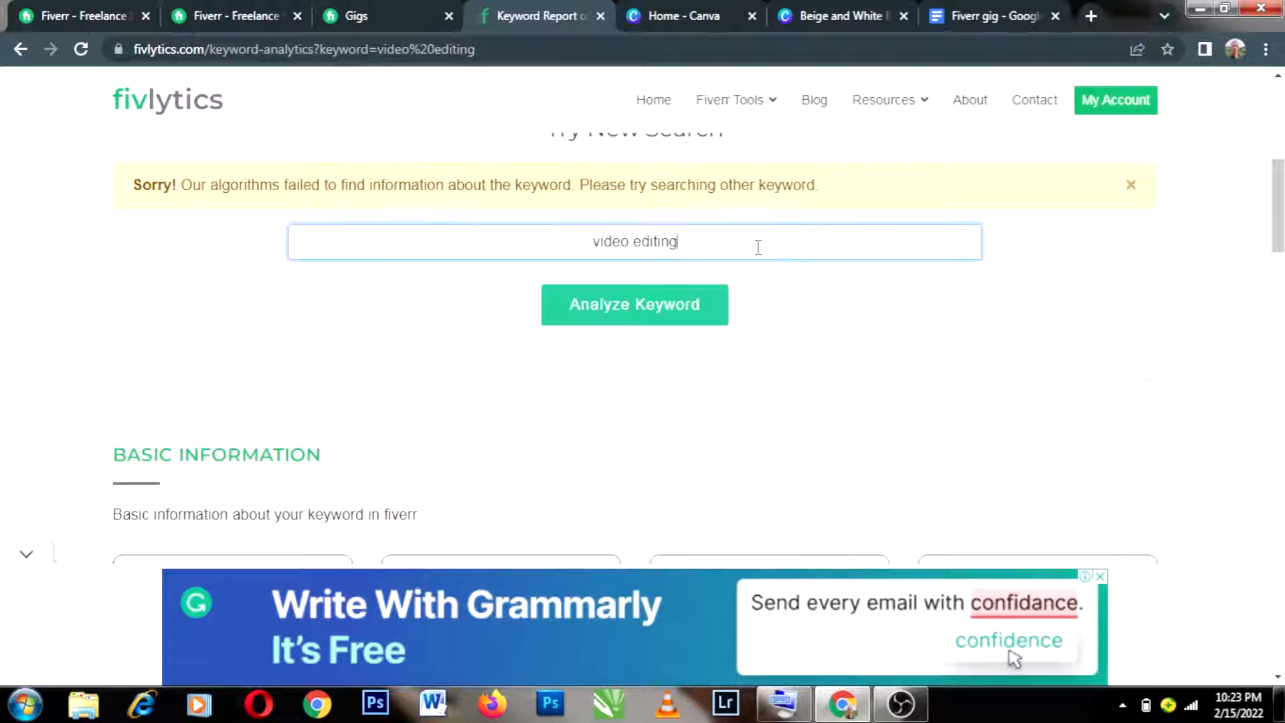
key(BackSpace)
key(BackSpace)
key(BackSpace)
key(BackSpace)
key(BackSpace)
key(BackSpace)
key(BackSpace)
key(BackSpace)
key(BackSpace)
key(BackSpace)
key(BackSpace)
key(BackSpace)
key(BackSpace)
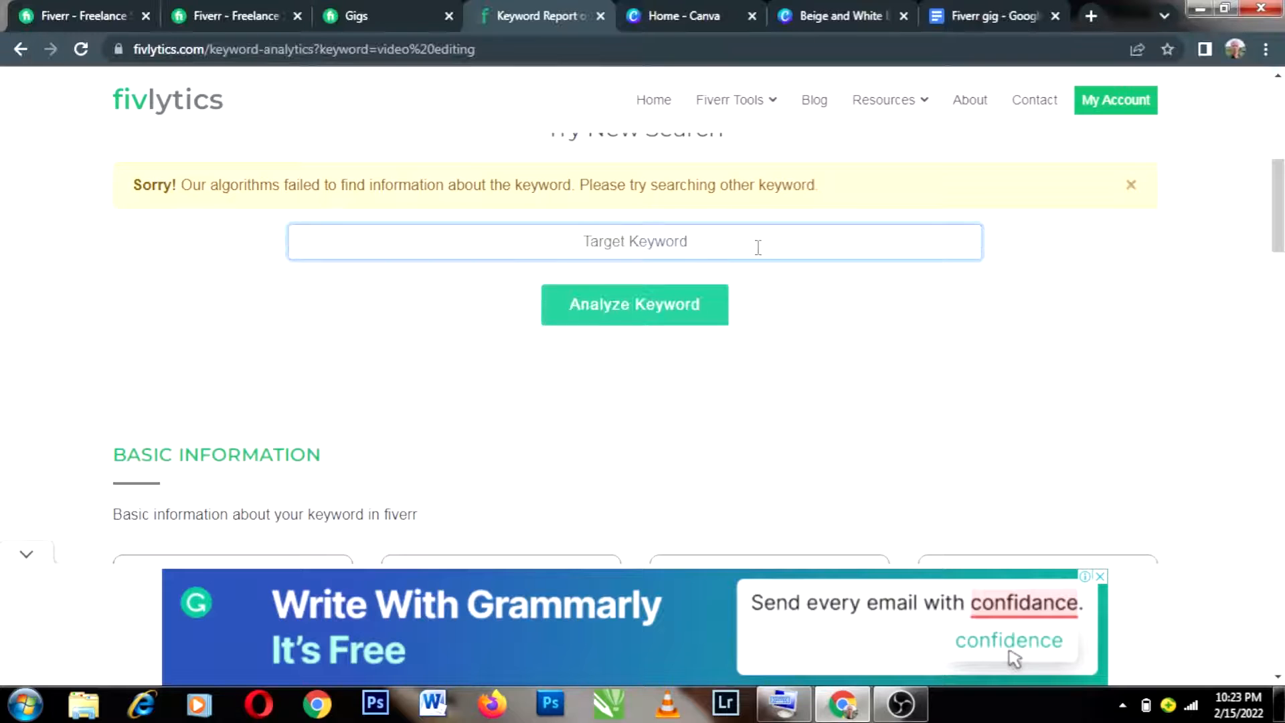
text(sales copy)
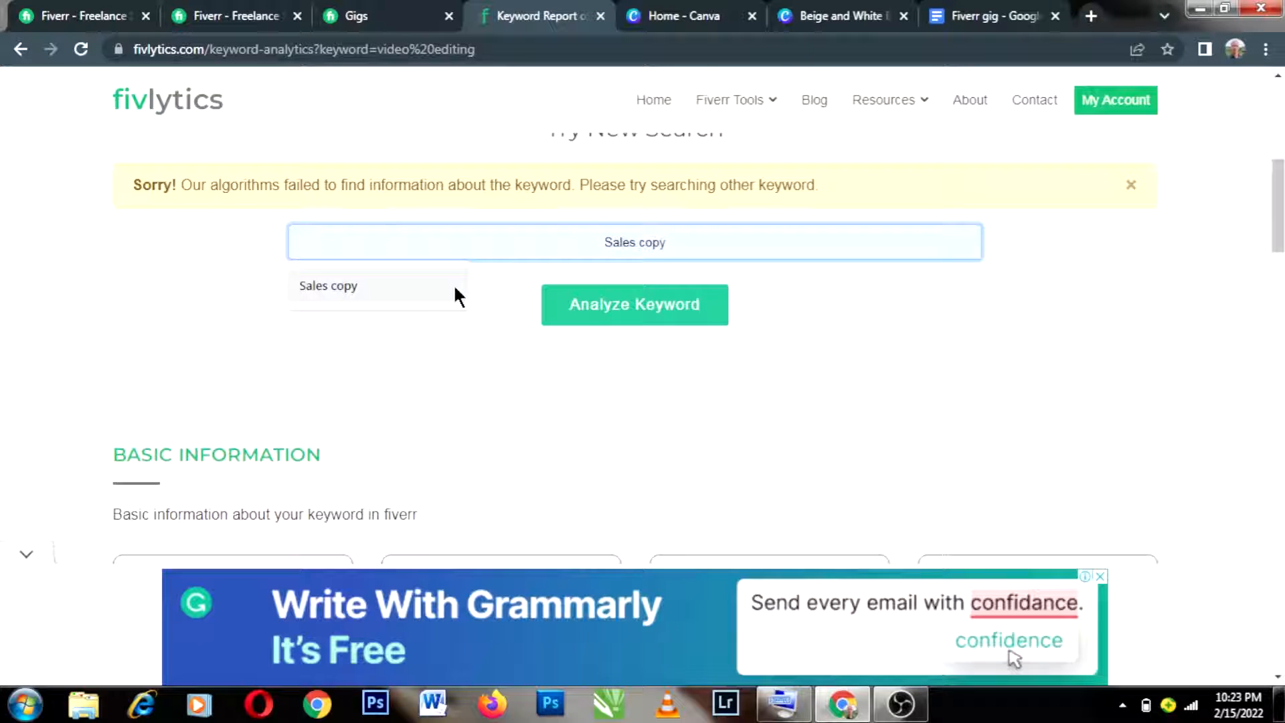
click(453, 285)
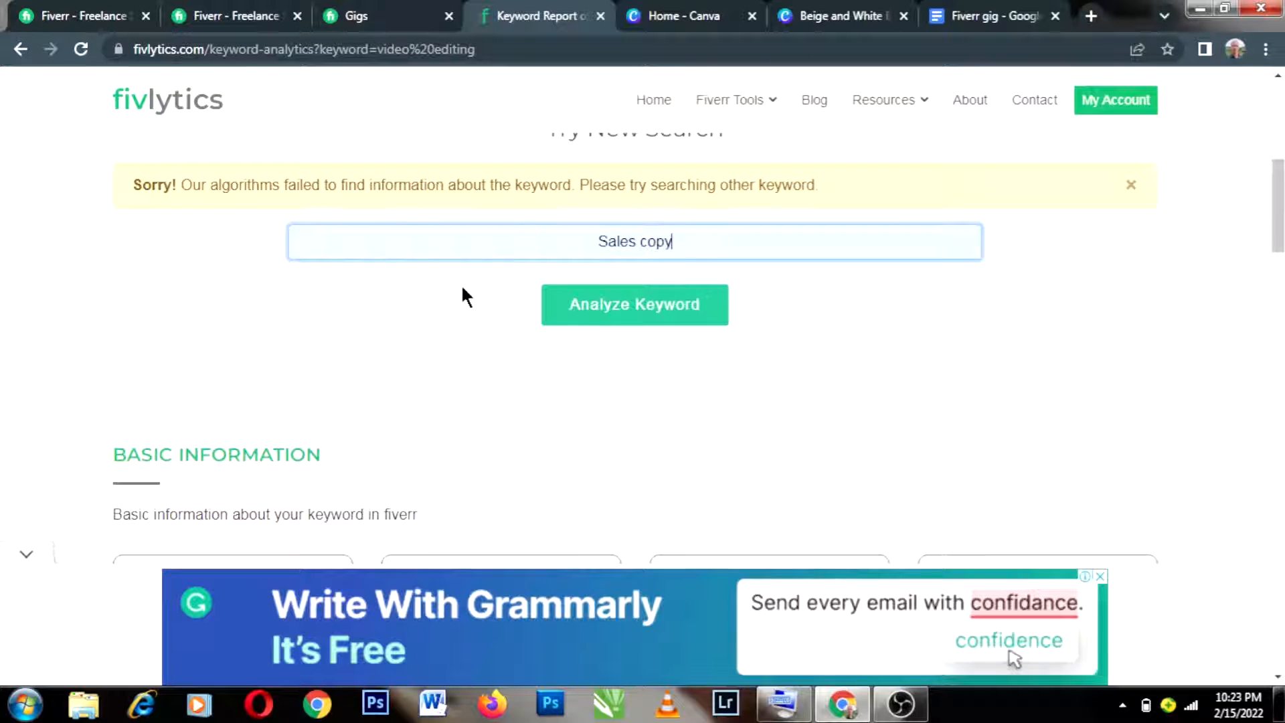
click(620, 320)
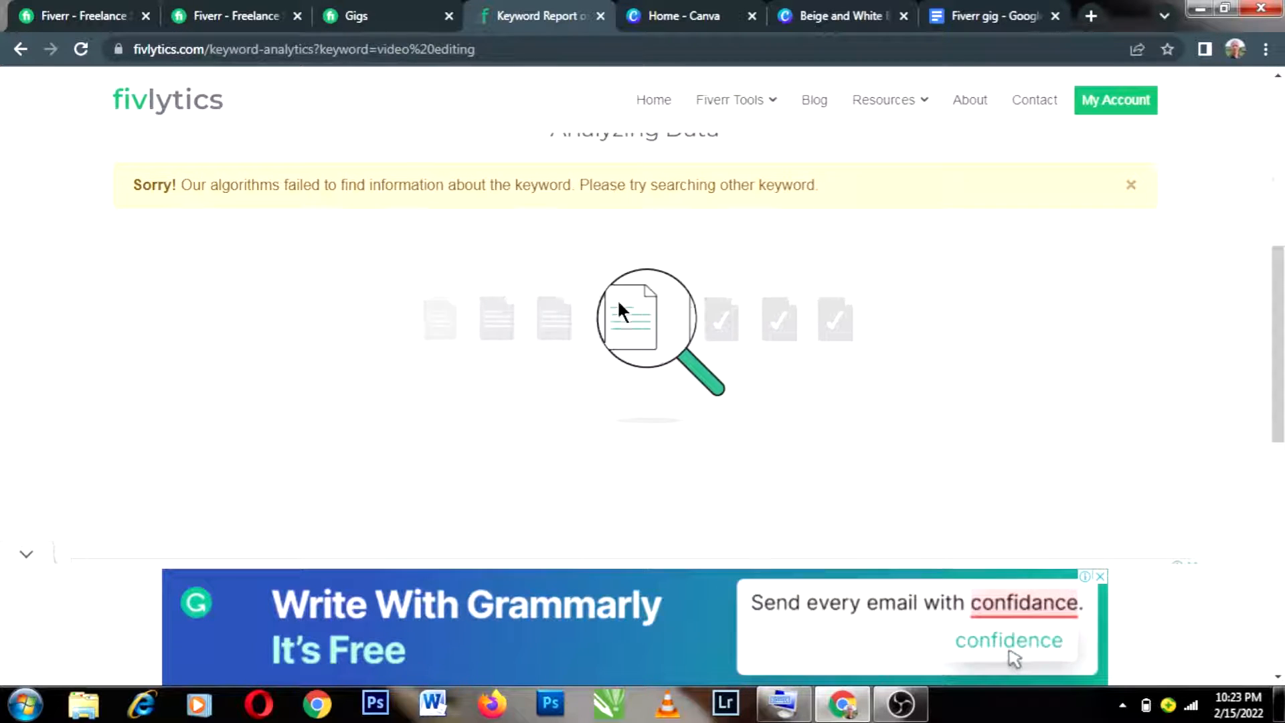
- Examine the basic information in the keyword report for "Sales copy", including total gigs and pro sellers
scroll(617, 294, down, 2)
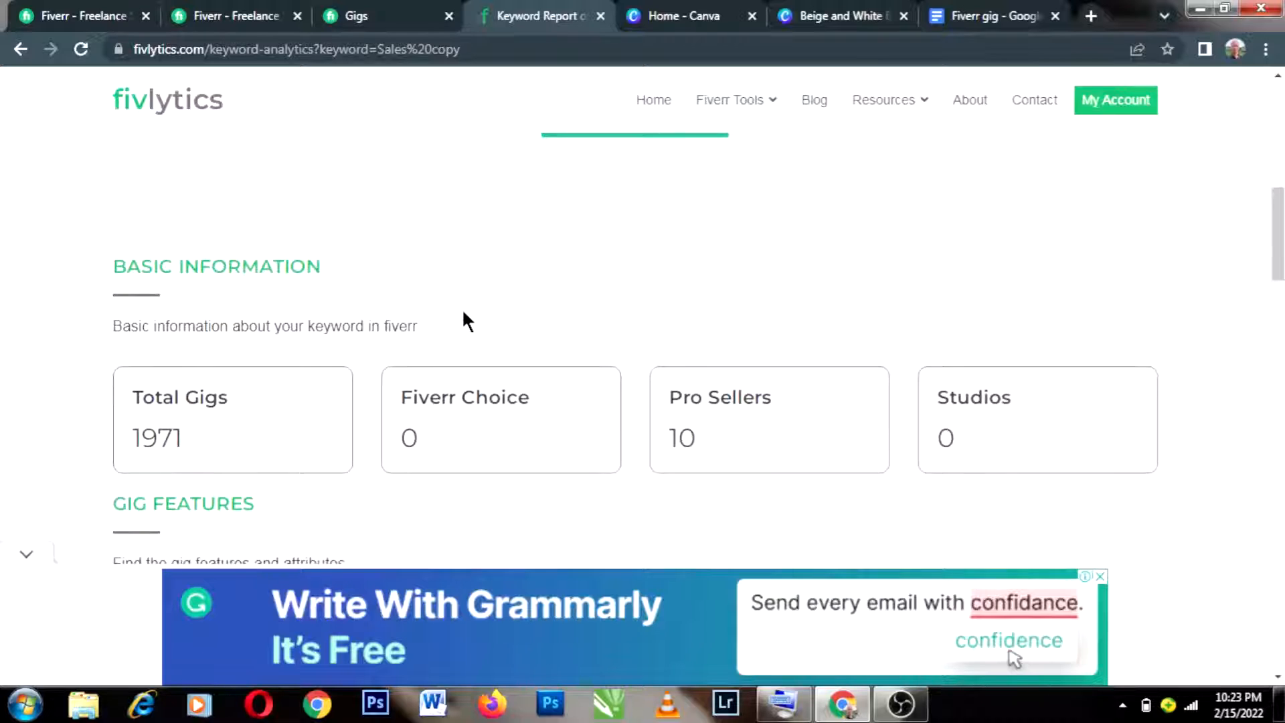
scroll(463, 312, down, 1)
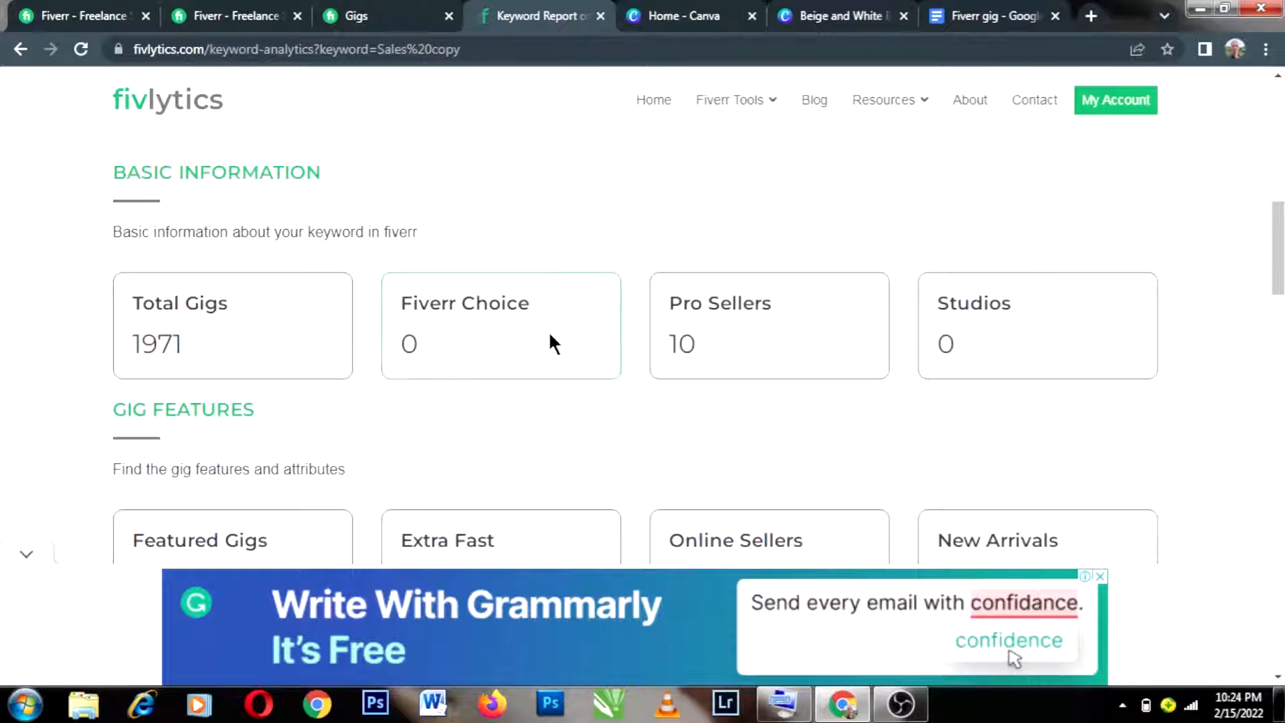
scroll(546, 335, up, 5)
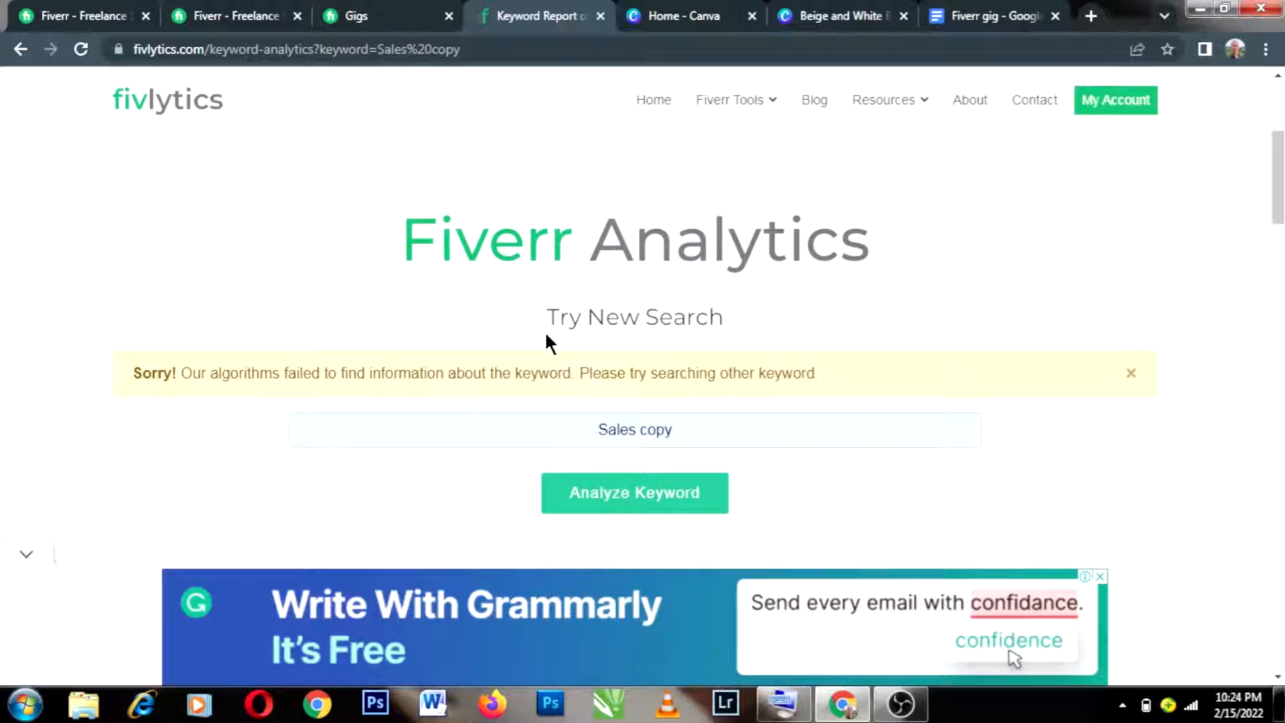
scroll(545, 331, down, 3)
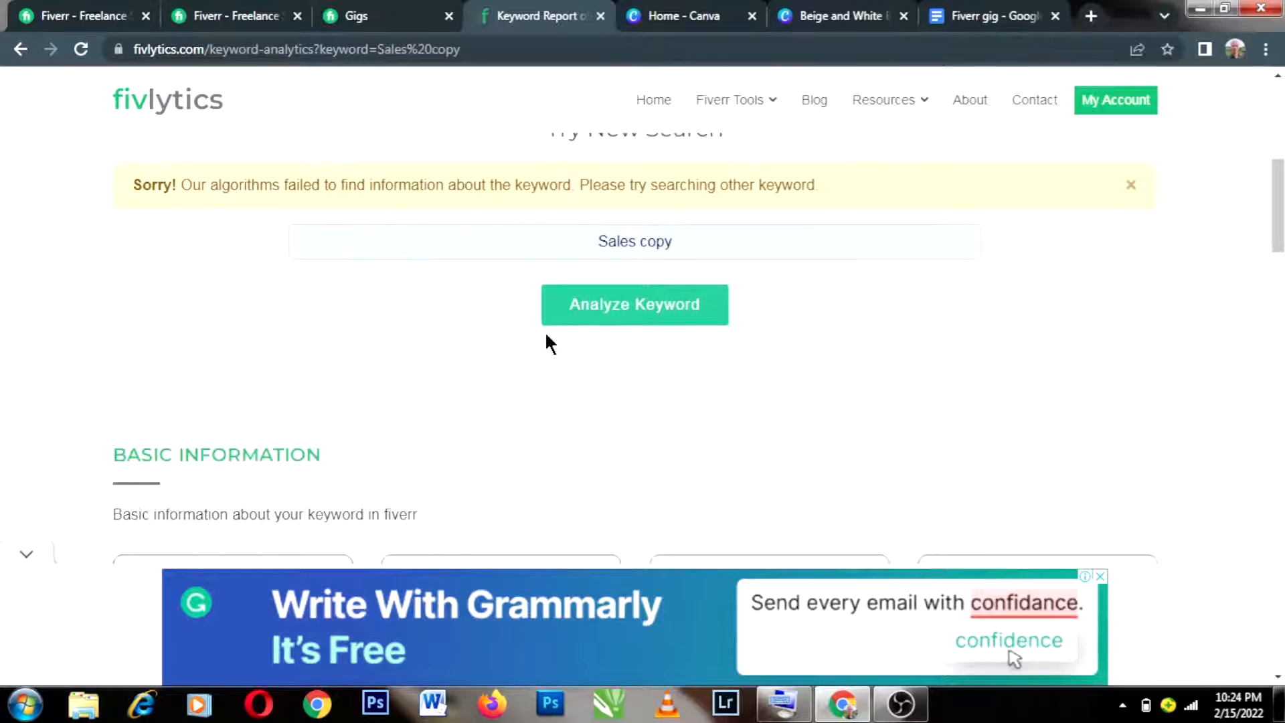
scroll(428, 348, down, 2)
scroll(423, 353, down, 1)
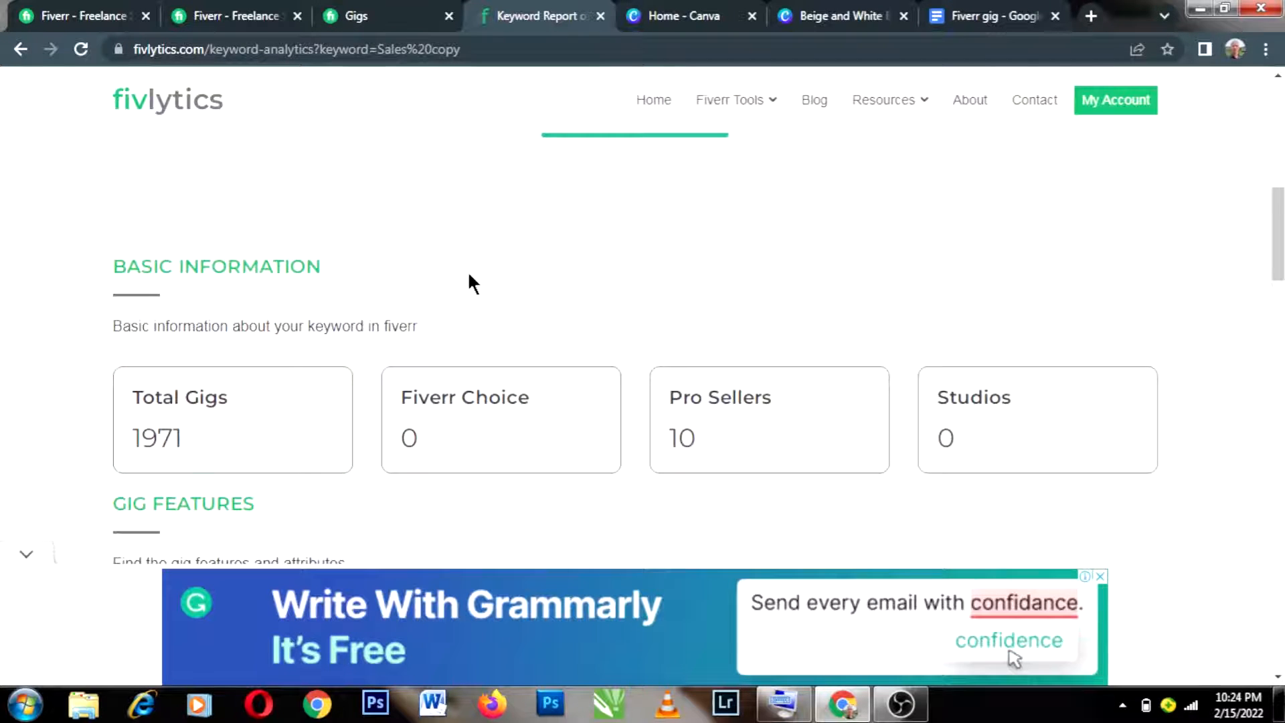
scroll(467, 270, up, 6)
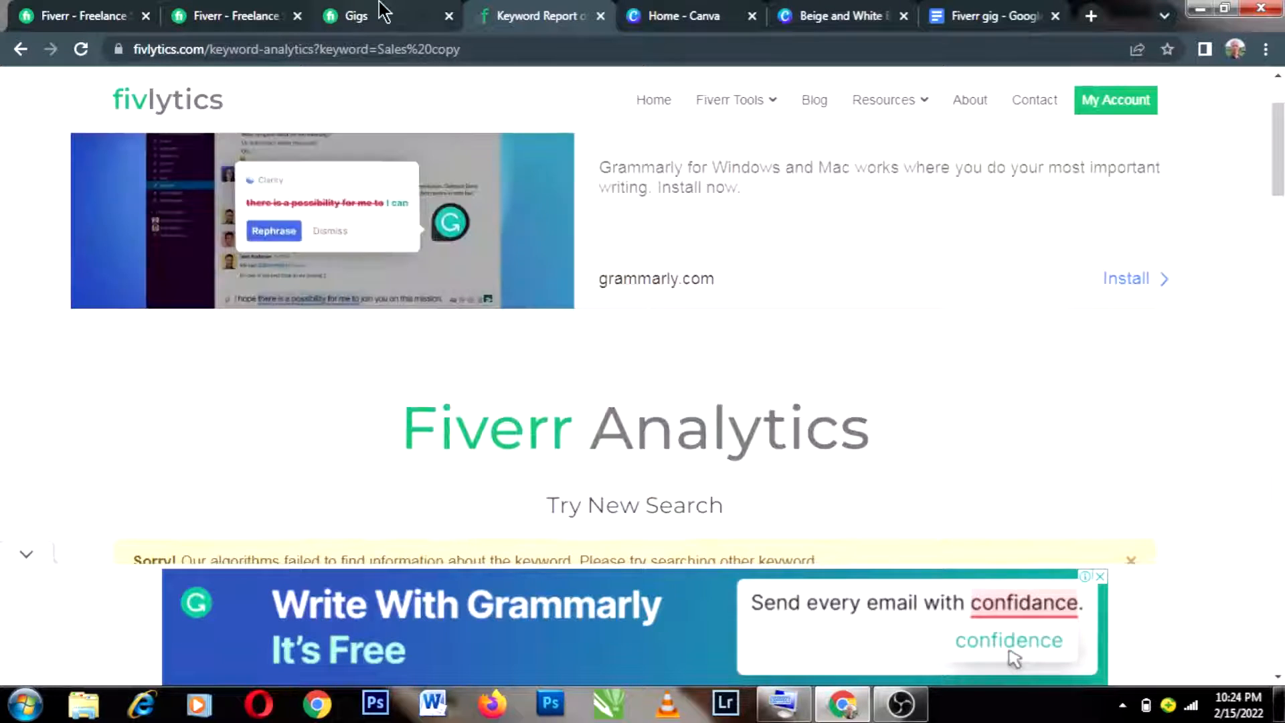
- Switch to the Fiverr home page and look over the recently browsed gigs and the popular Sales Copy gigs
click(75, 22)
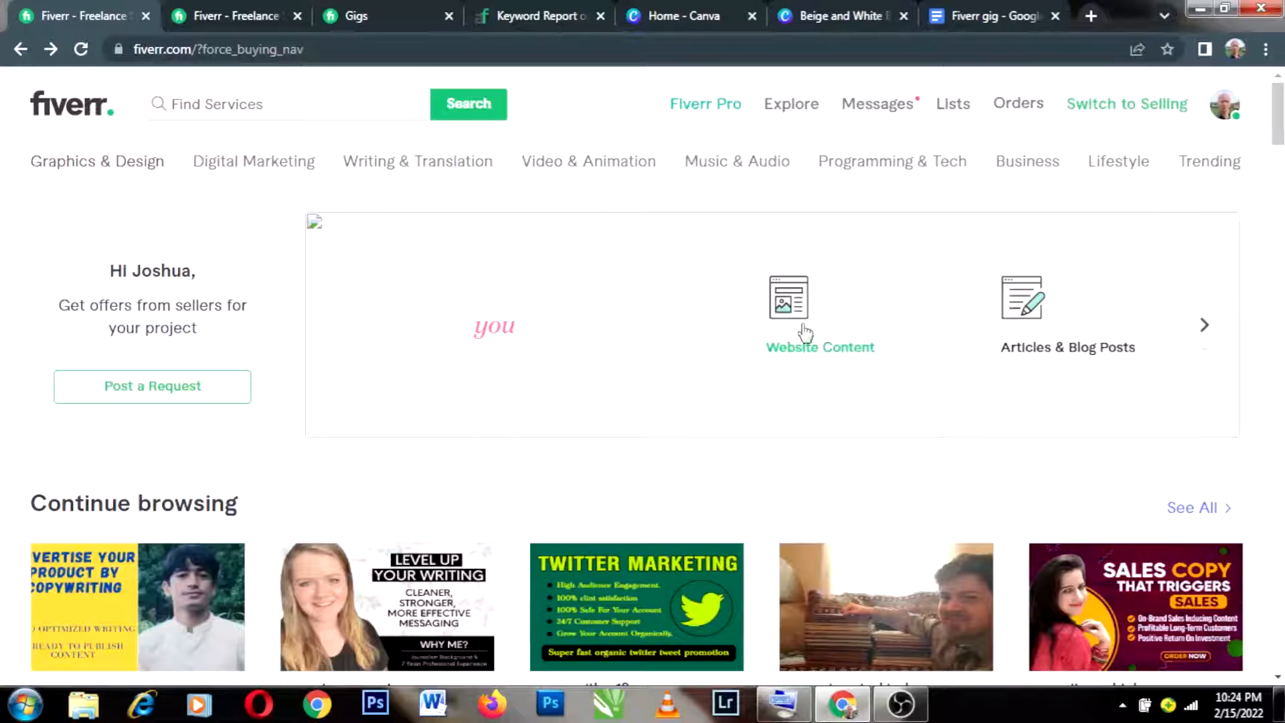
scroll(573, 398, down, 5)
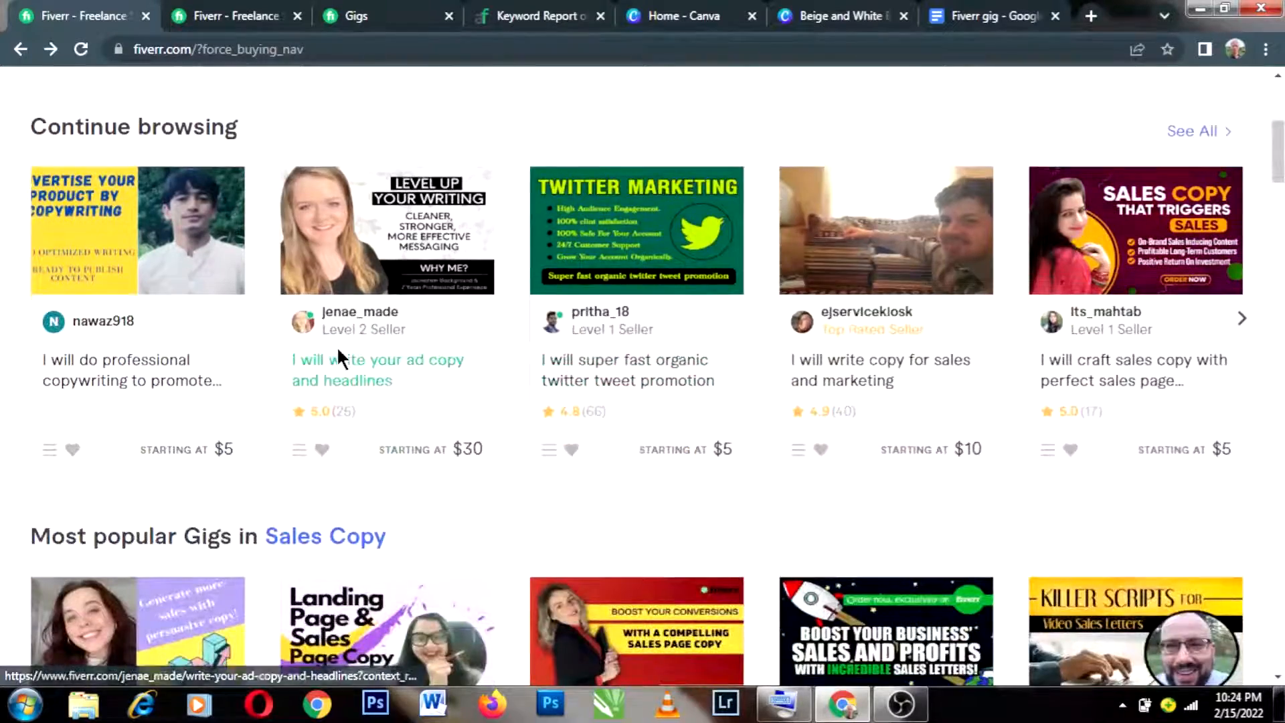
scroll(803, 339, down, 1)
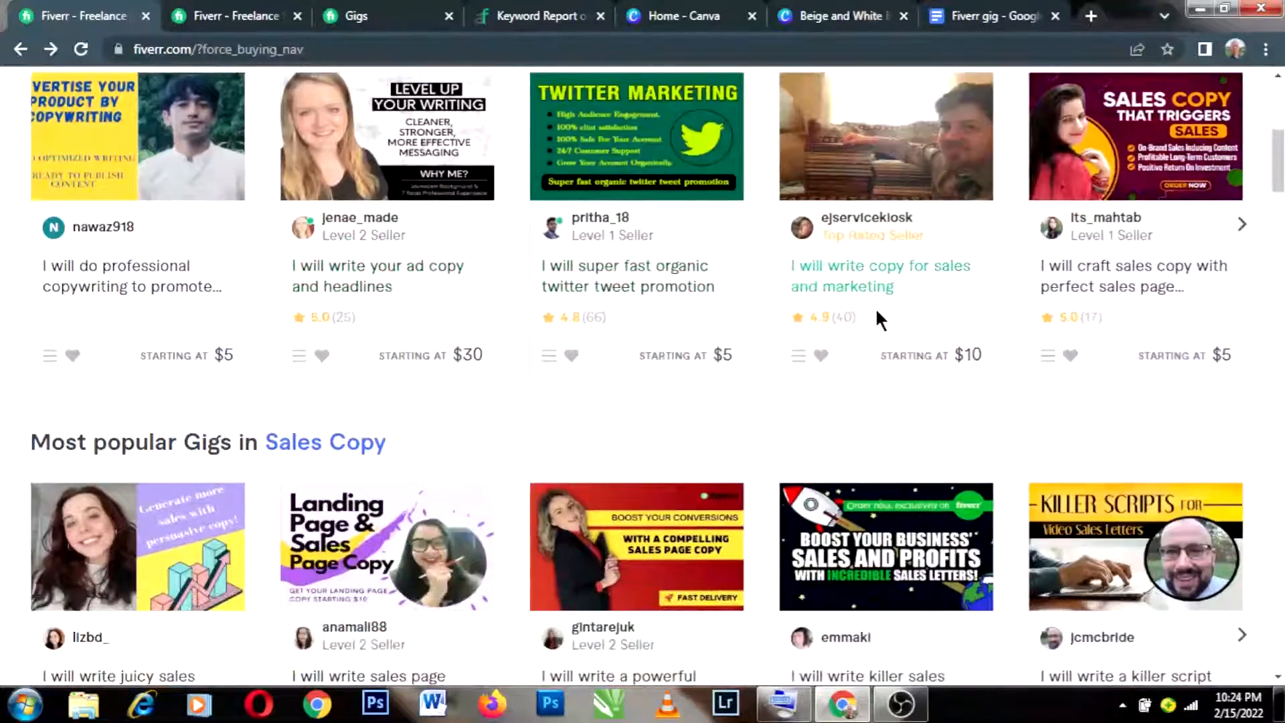
scroll(876, 303, up, 6)
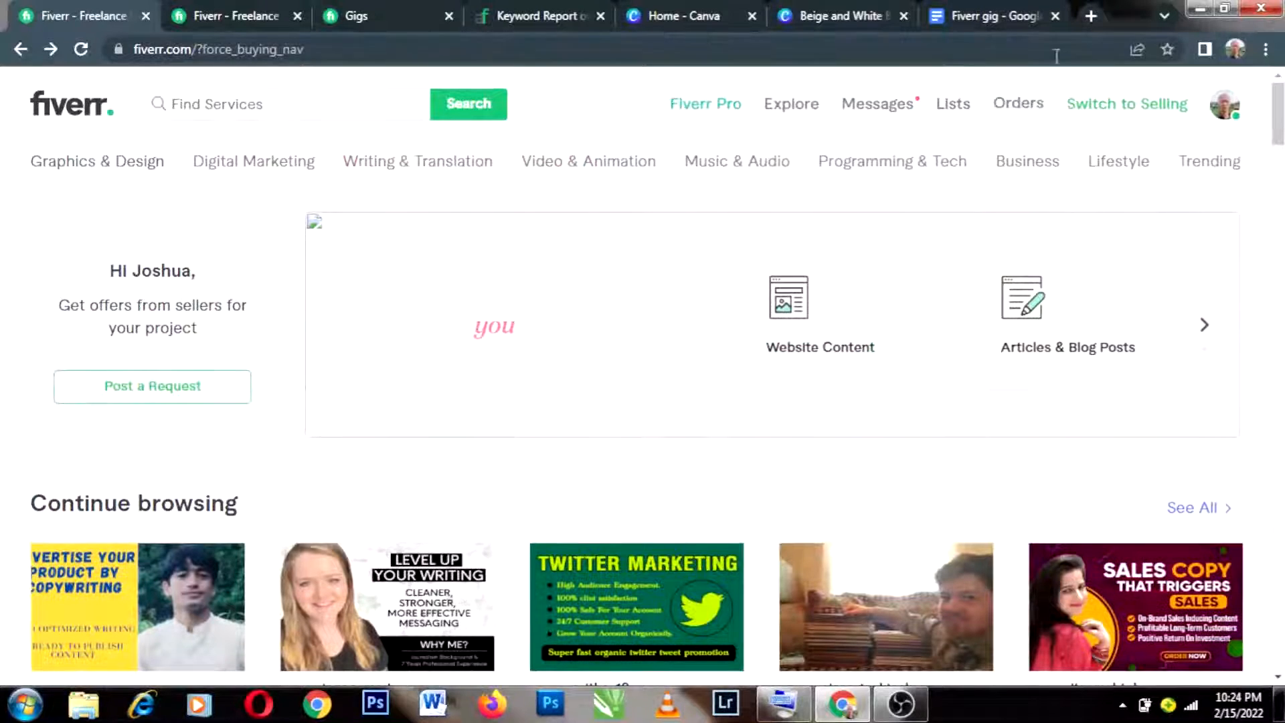
- Switch the Fiverr account to selling mode and start a new gig from the gigs list
click(1111, 106)
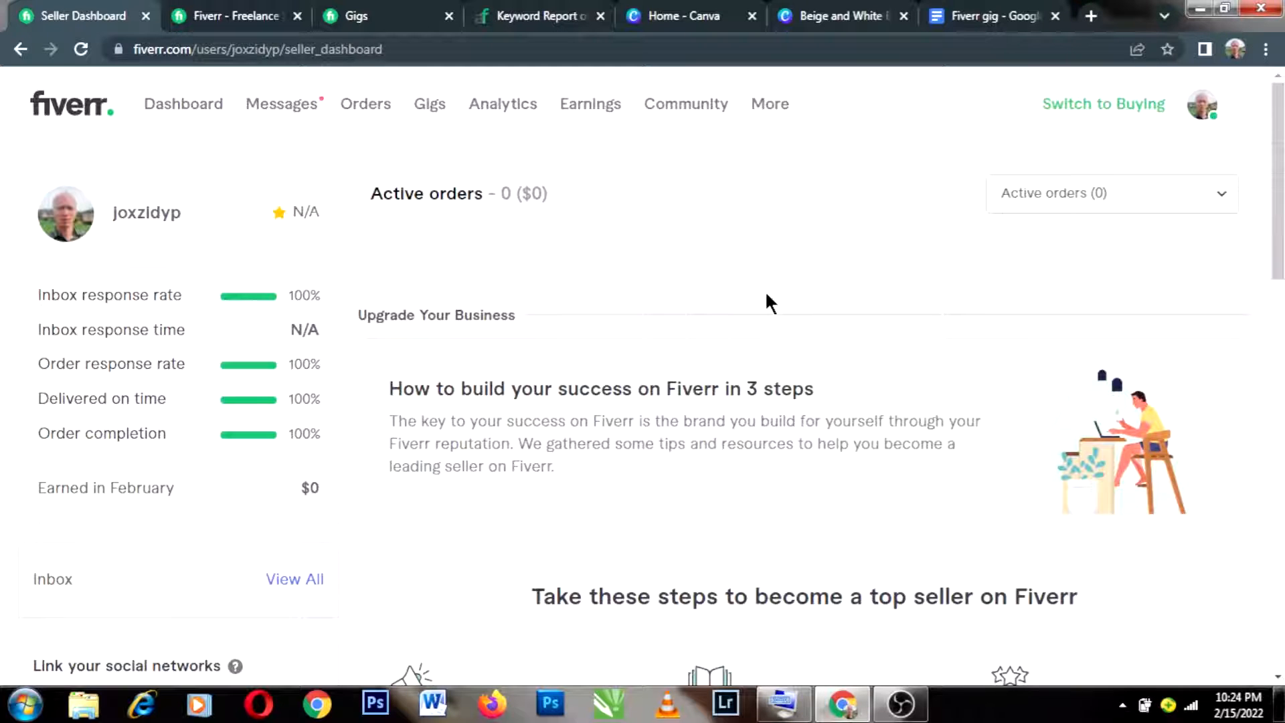
click(434, 107)
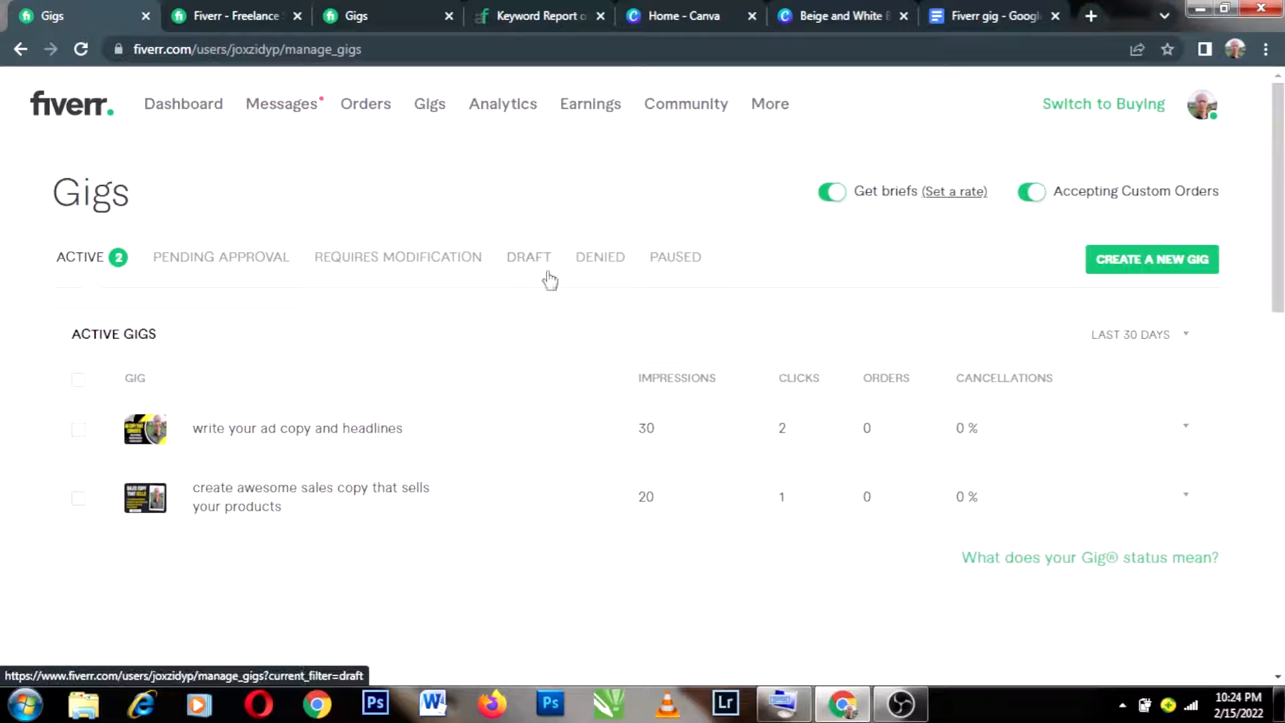
click(383, 503)
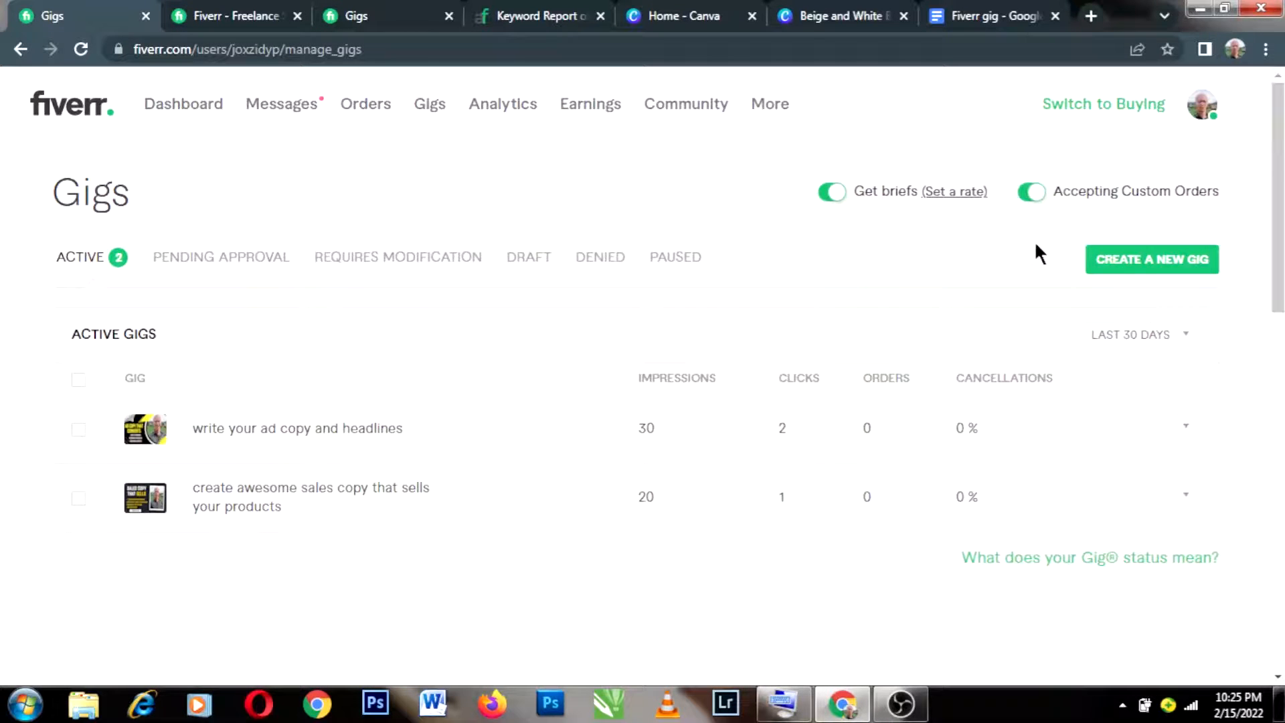
click(1126, 267)
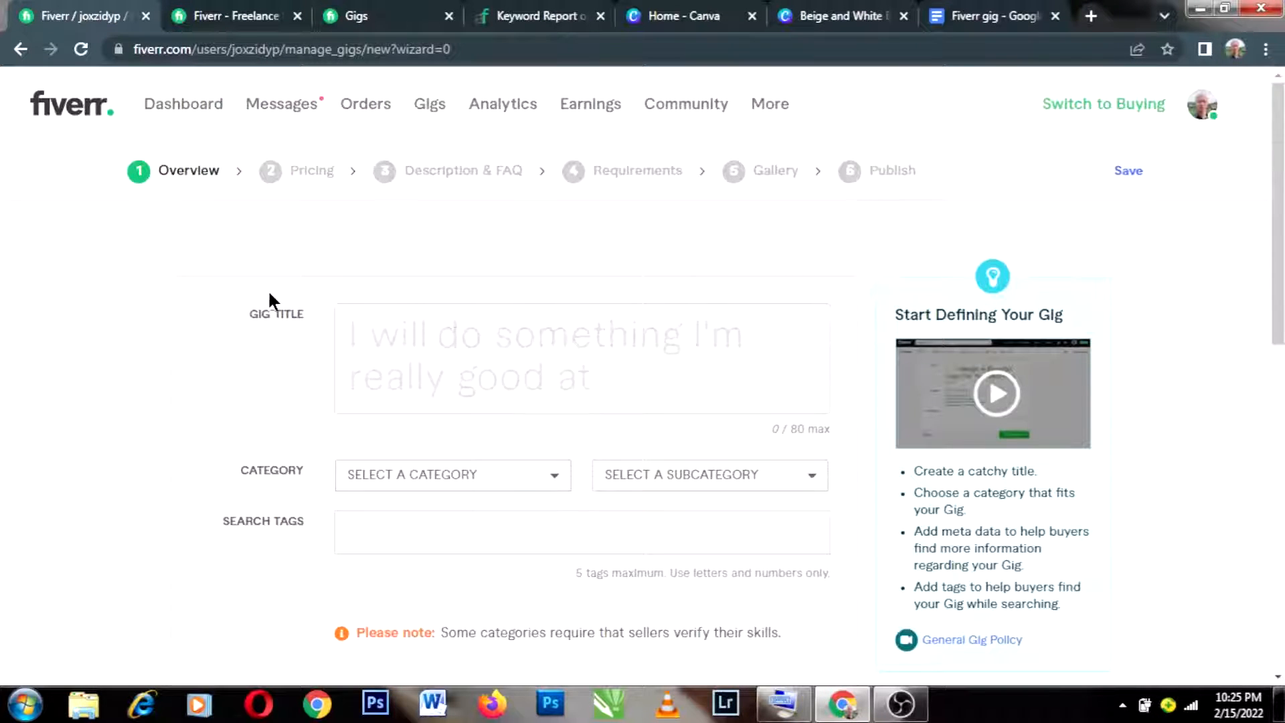
- Enter "create a sales copy that sells" as the gig title after the preset "I will"
scroll(270, 295, down, 1)
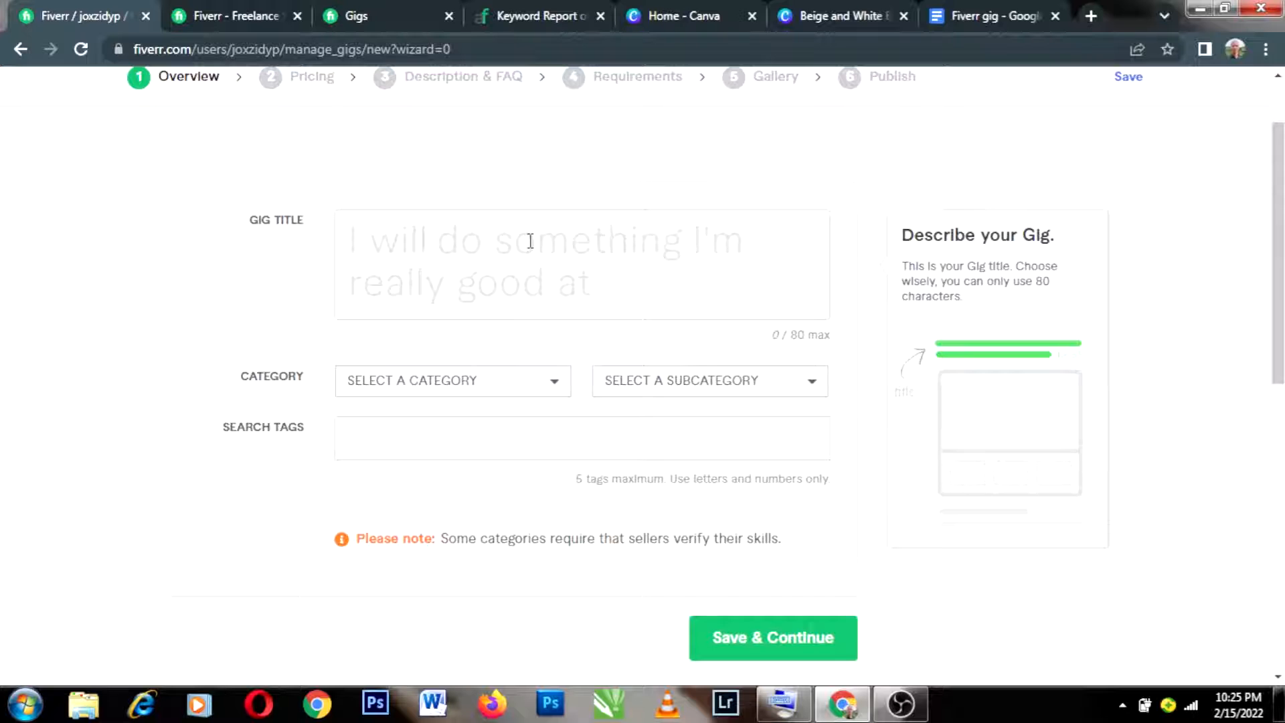
click(467, 242)
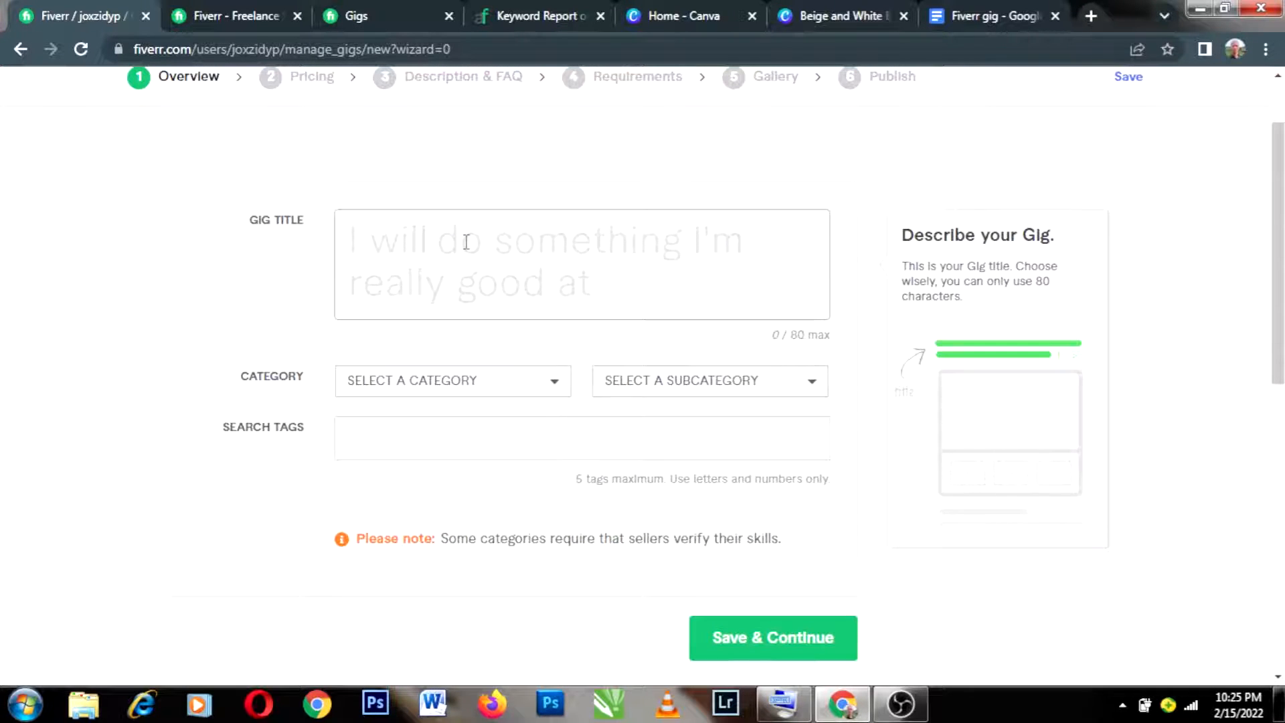
text(create )
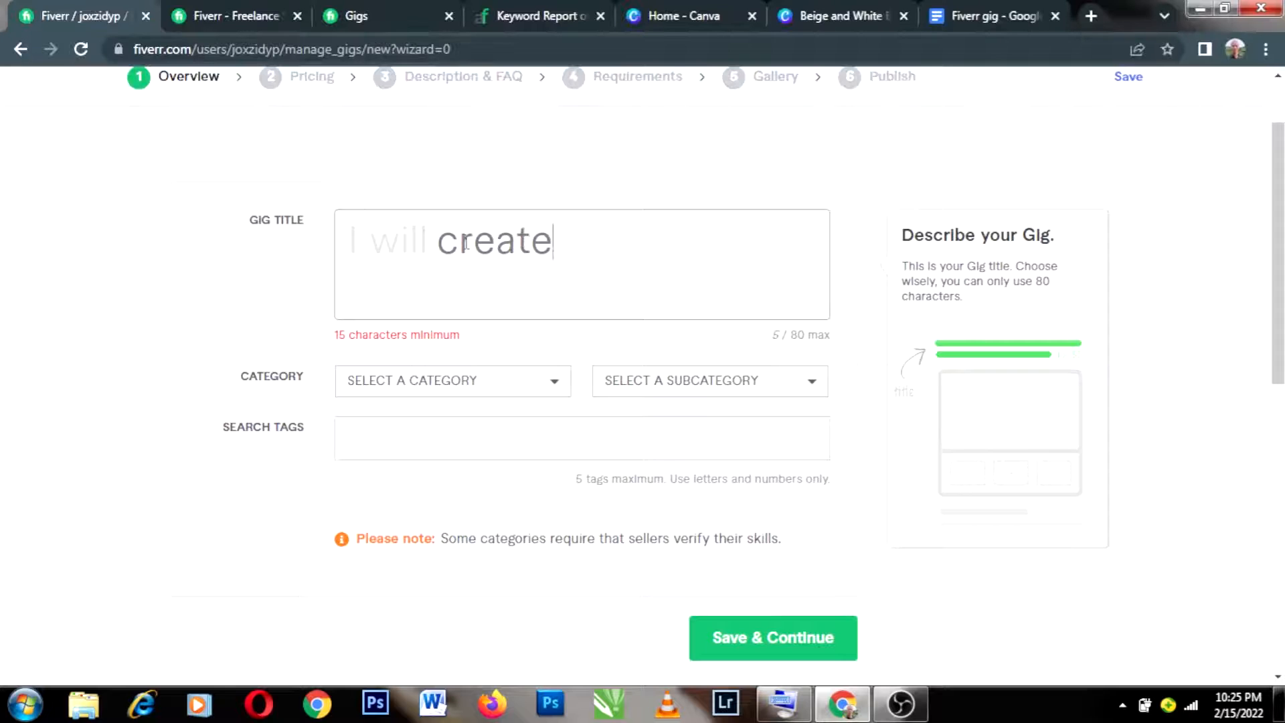
text(a sak)
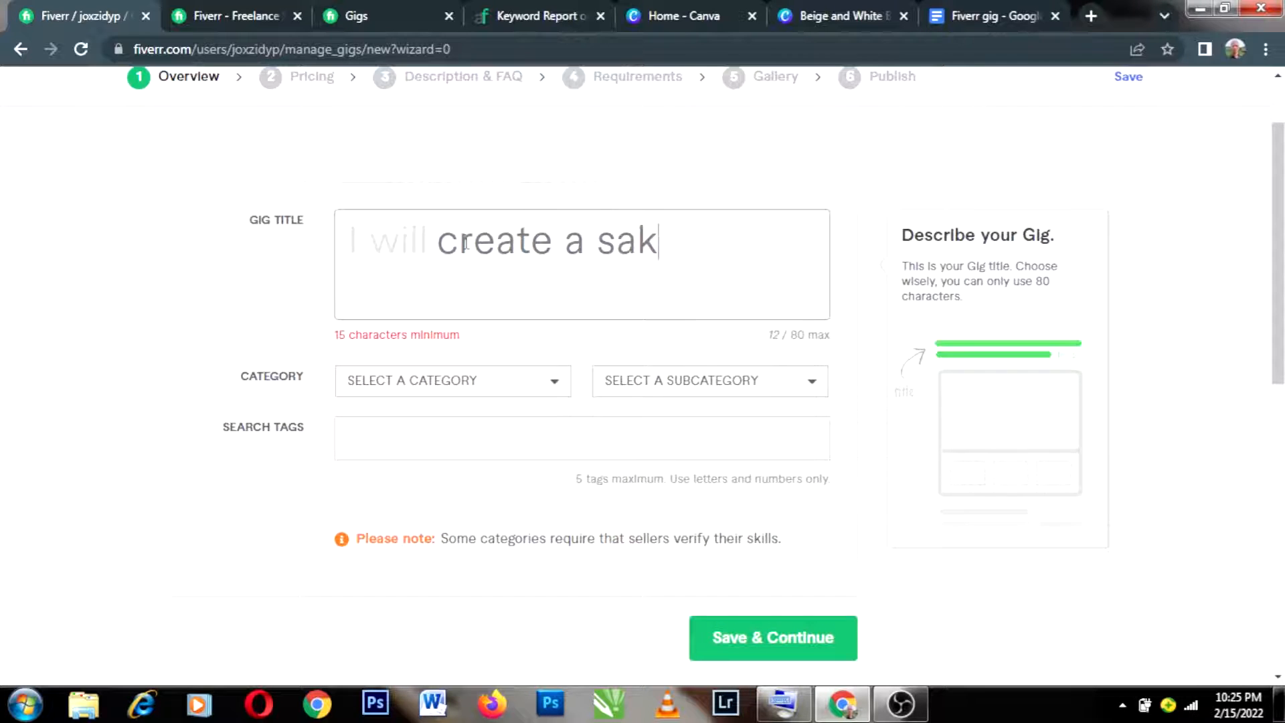
key(BackSpace)
text(les )
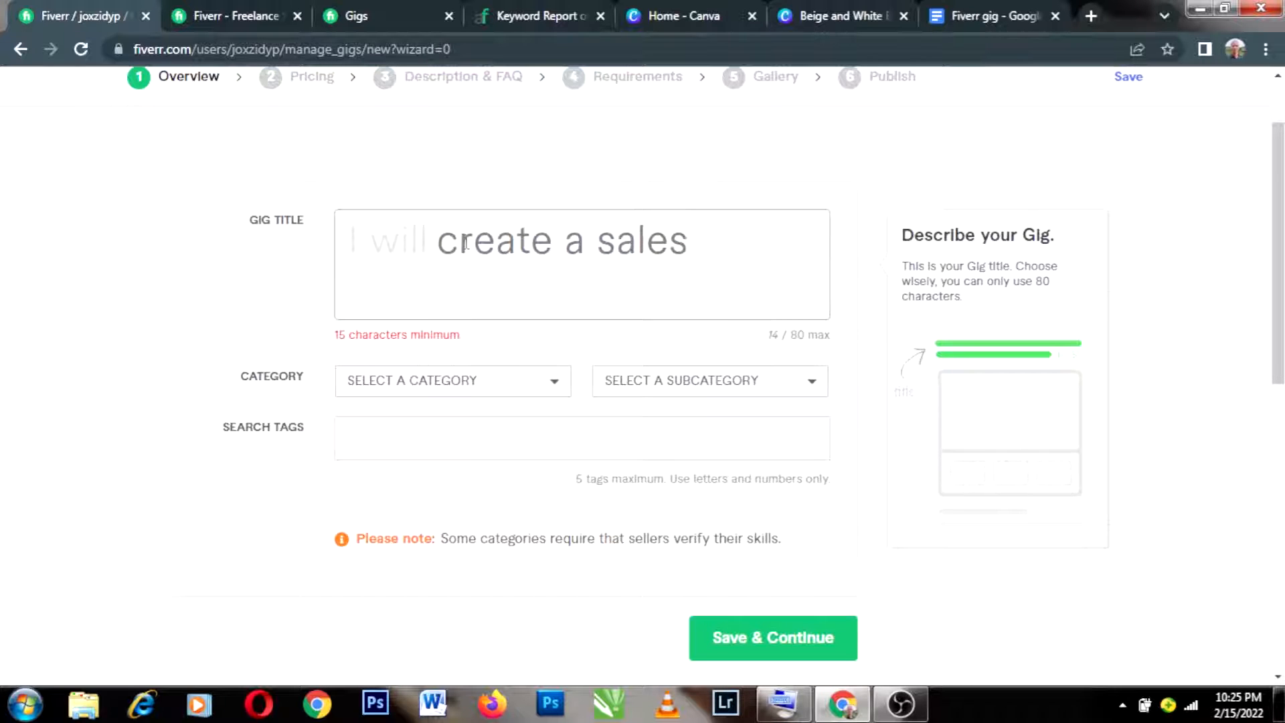
text(c)
text(opy)
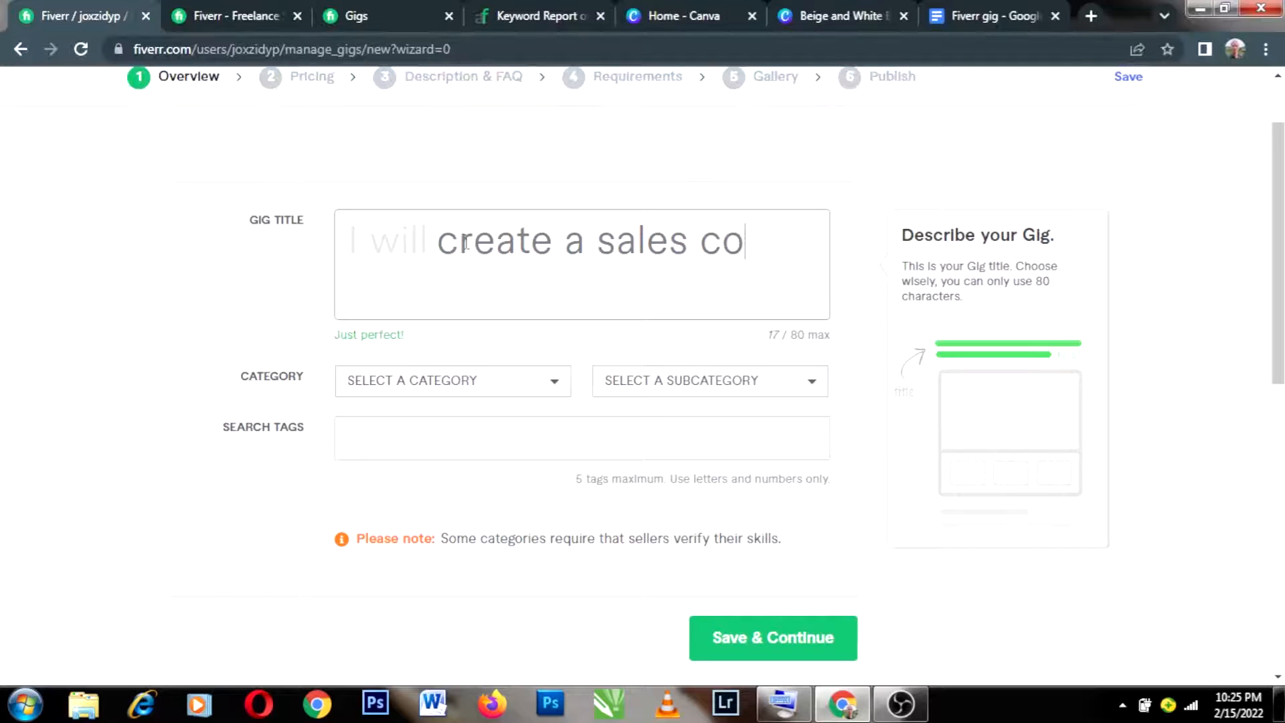
text(at)
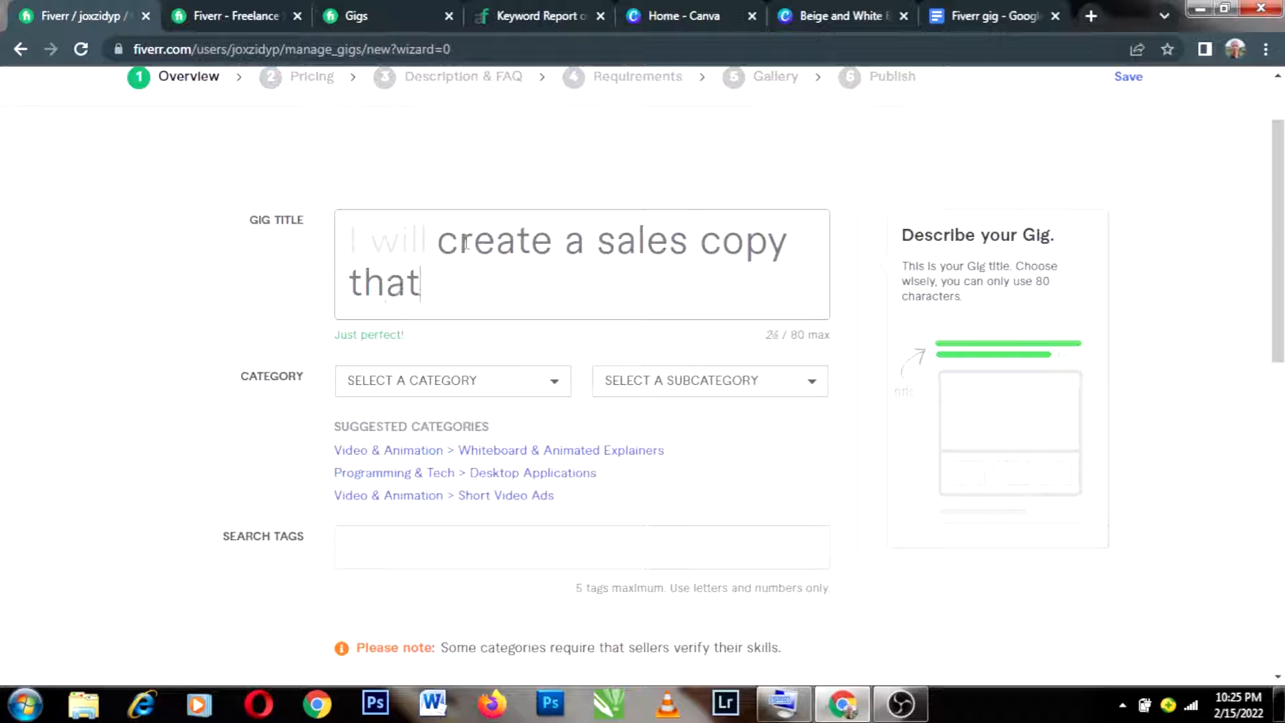
text( sells)
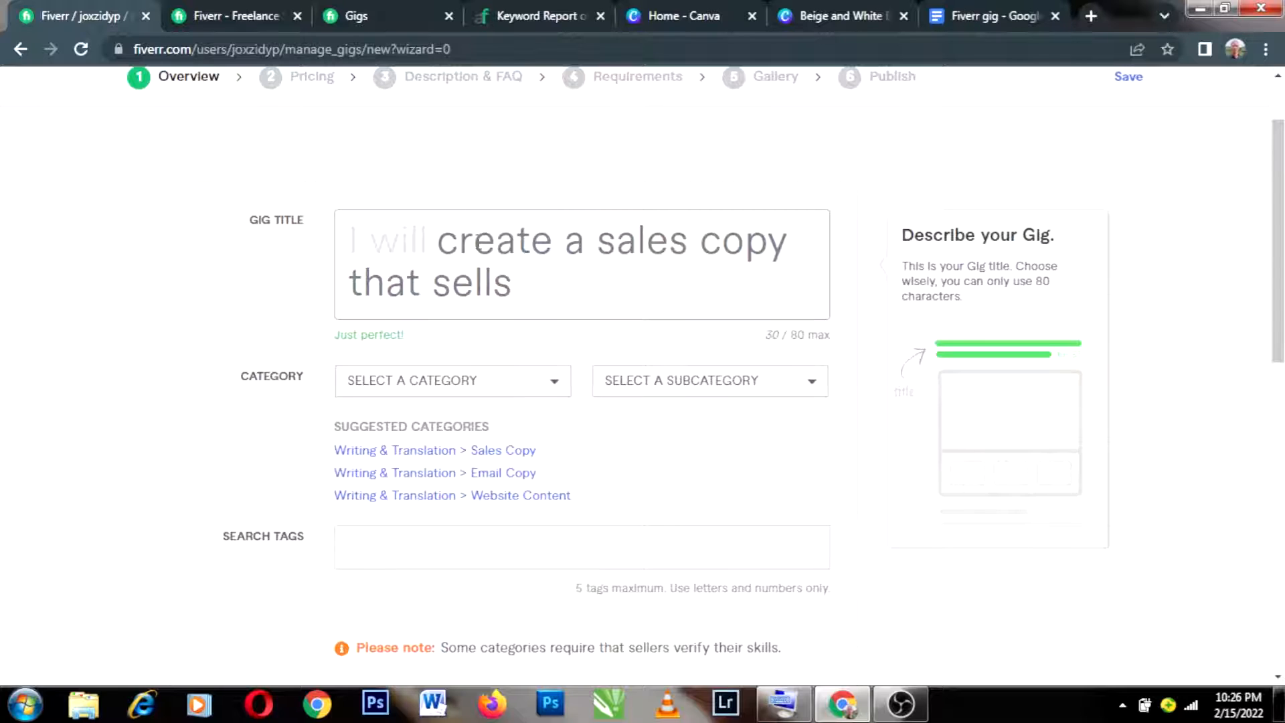
click(534, 139)
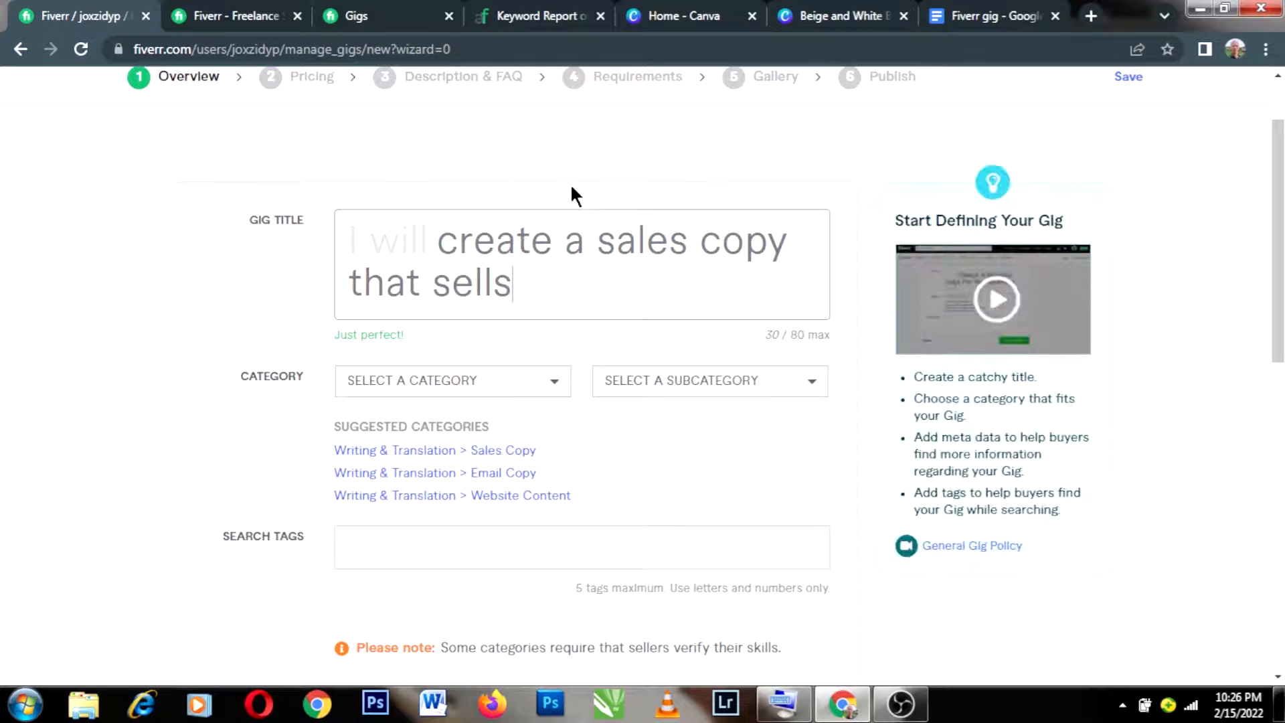
click(579, 270)
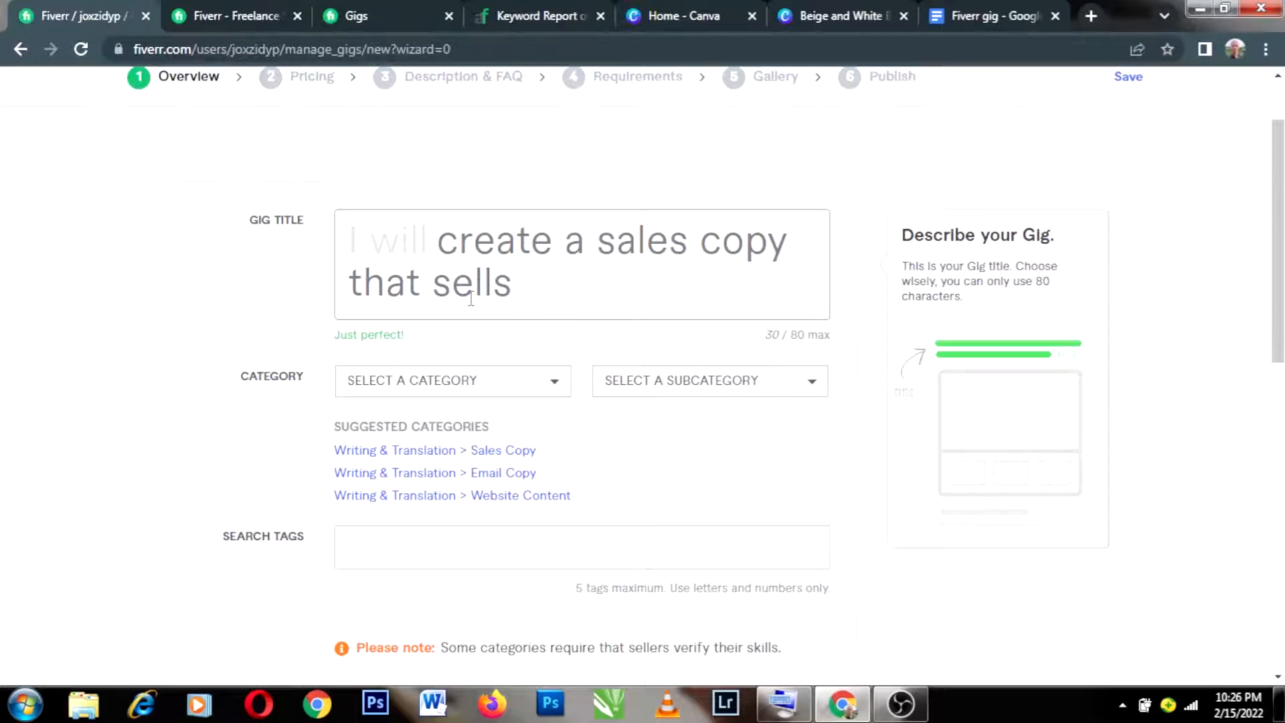
- Set the gig's category to Writing & Translation and its subcategory to Sales Copy
scroll(471, 299, down, 1)
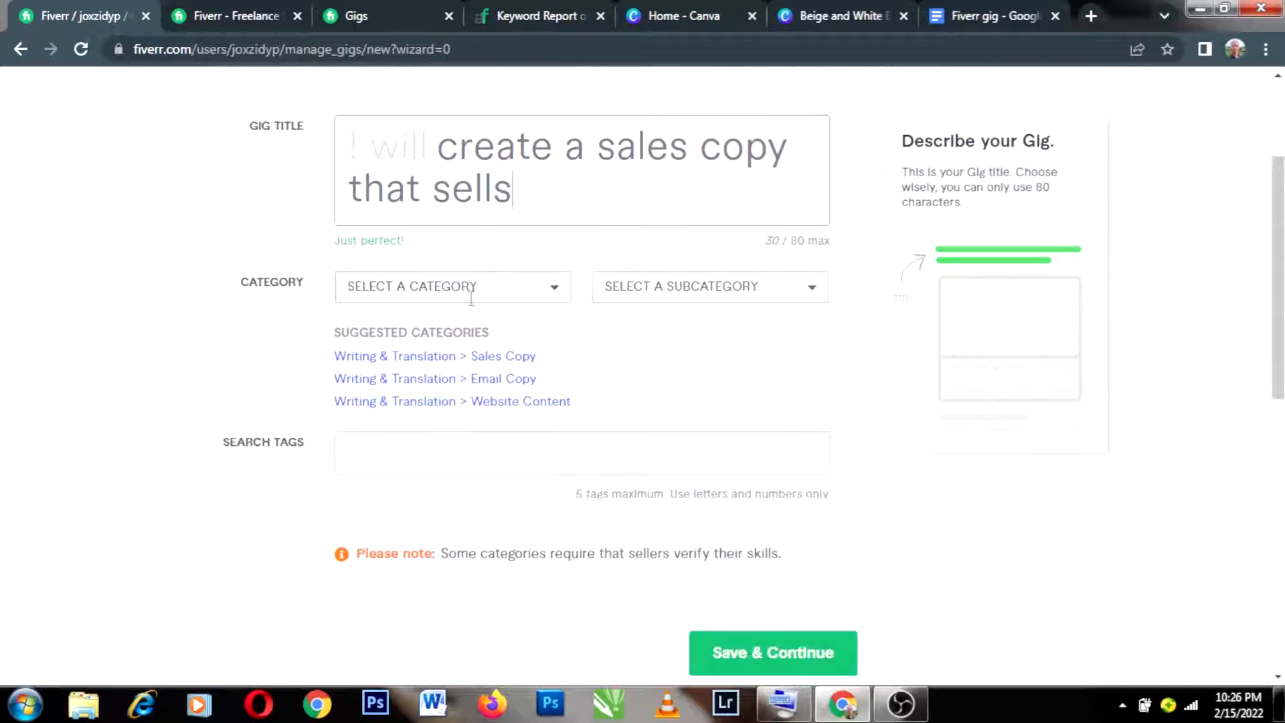
click(553, 293)
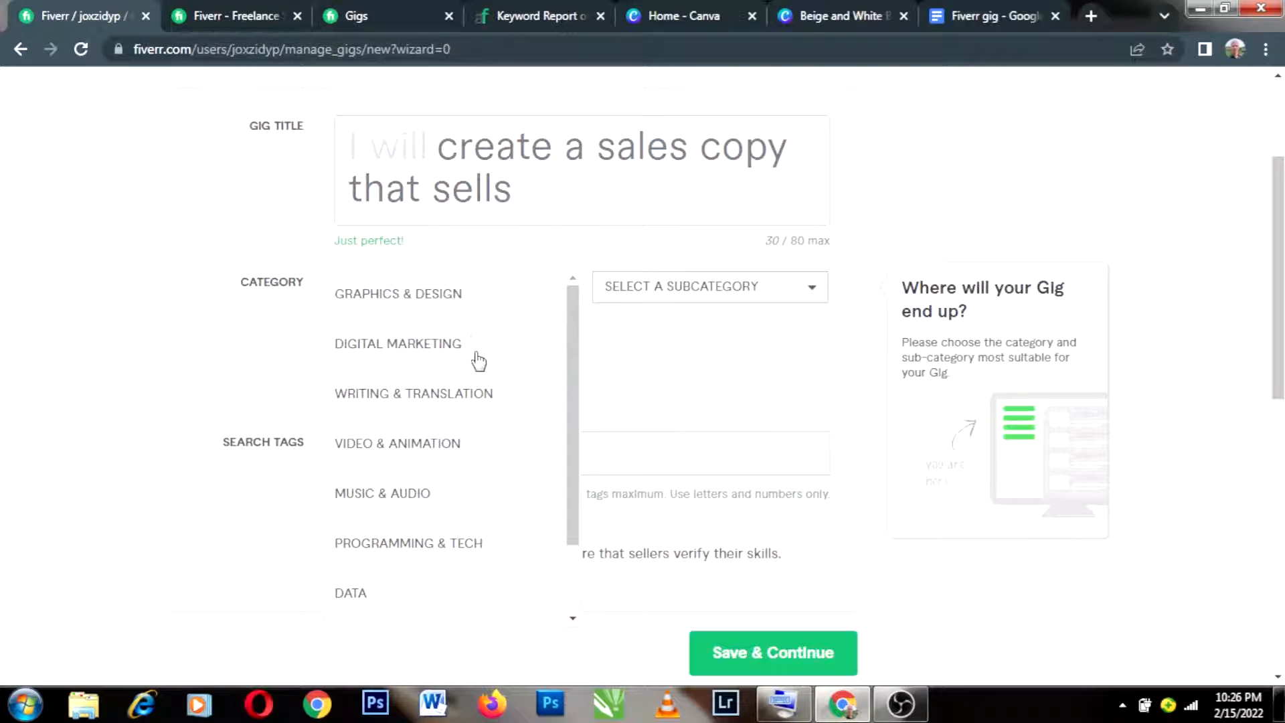
click(439, 395)
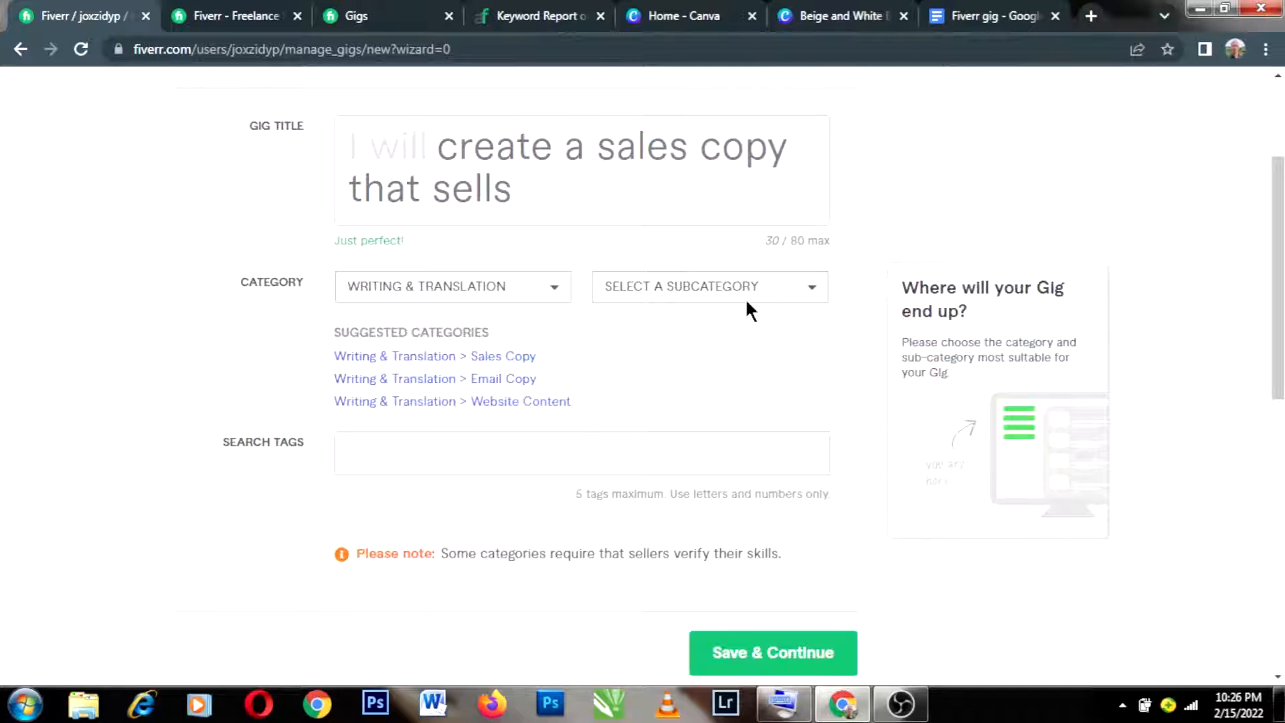
click(786, 297)
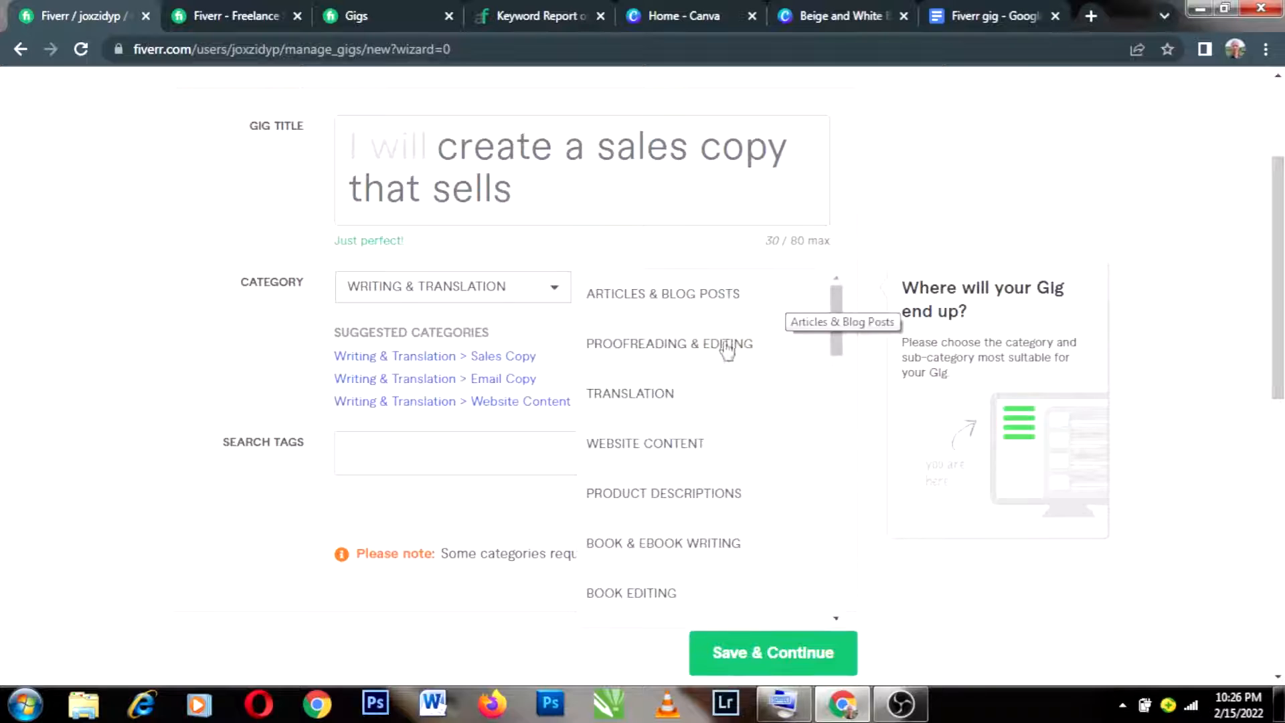
scroll(691, 372, down, 5)
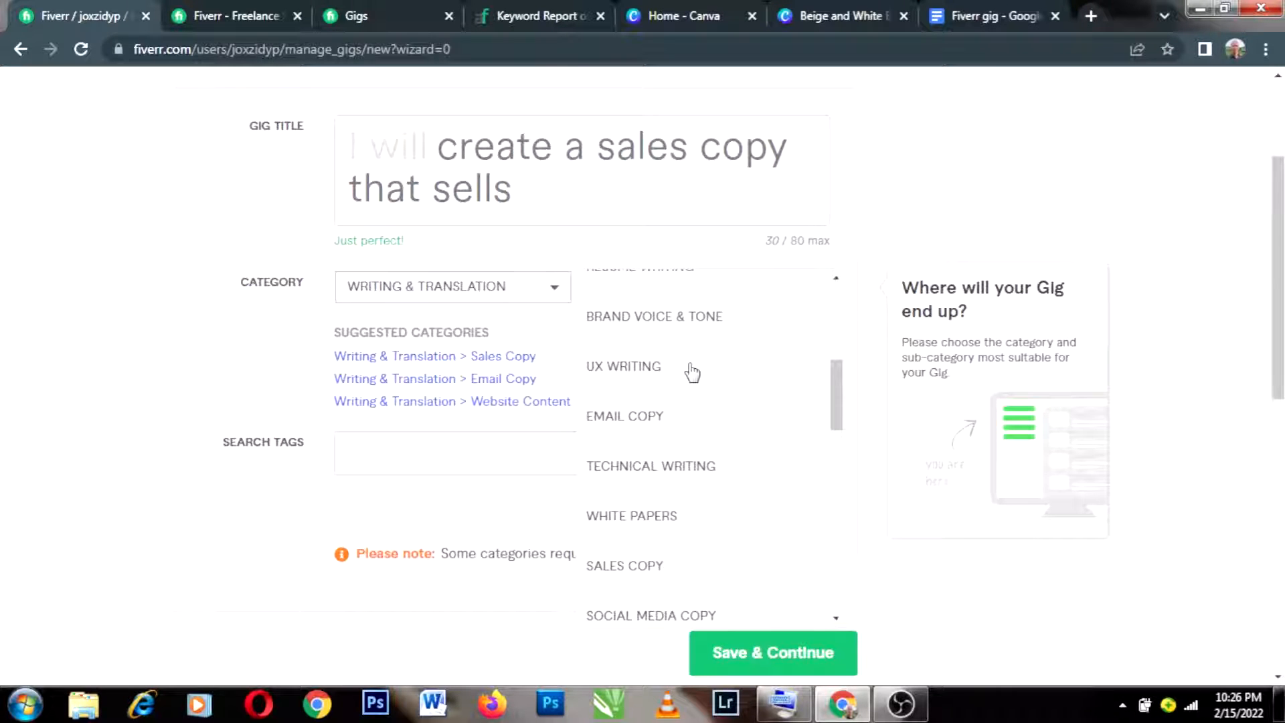
scroll(692, 372, down, 2)
scroll(692, 372, down, 2)
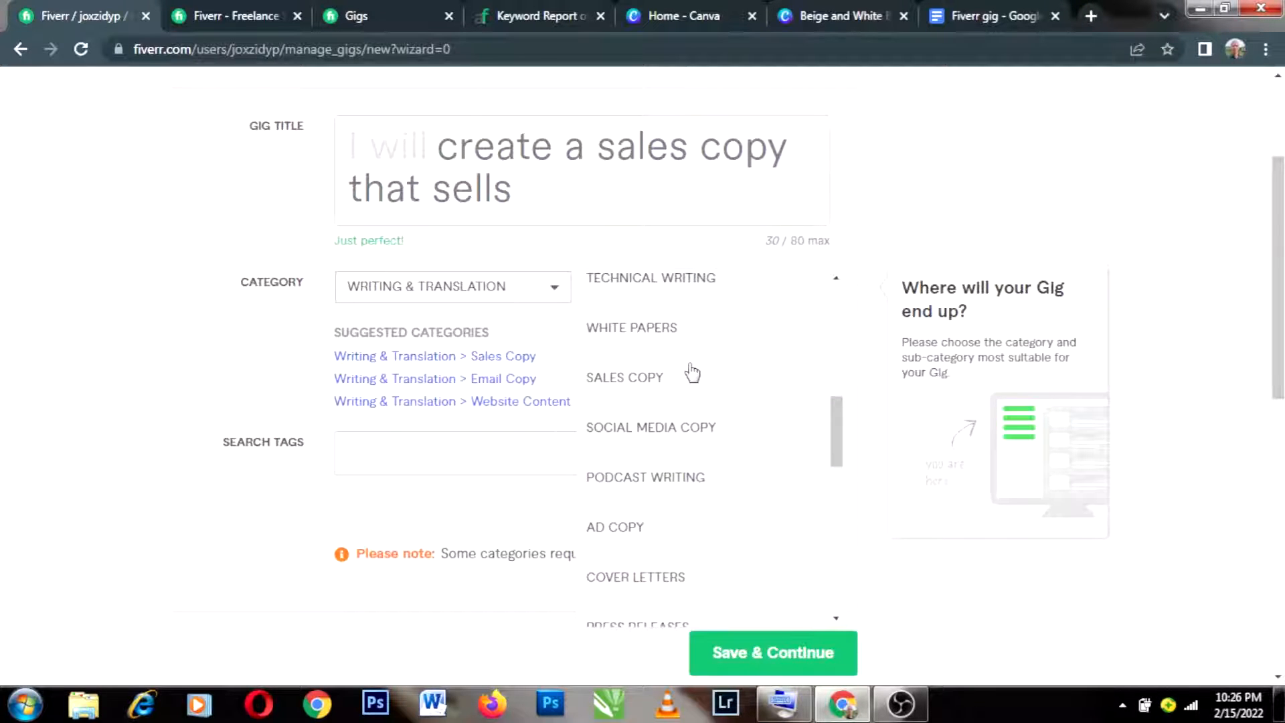
click(647, 379)
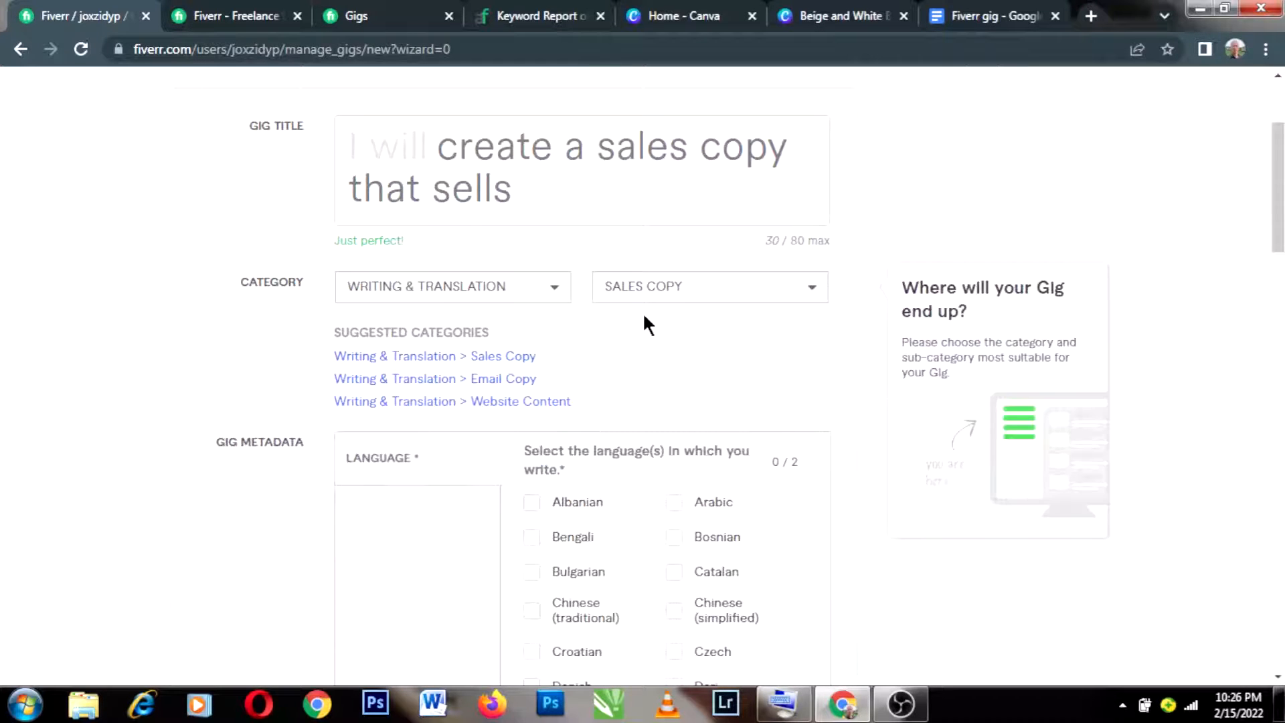
- Choose English and Nigerian as the writing languages in the gig metadata
scroll(582, 361, down, 3)
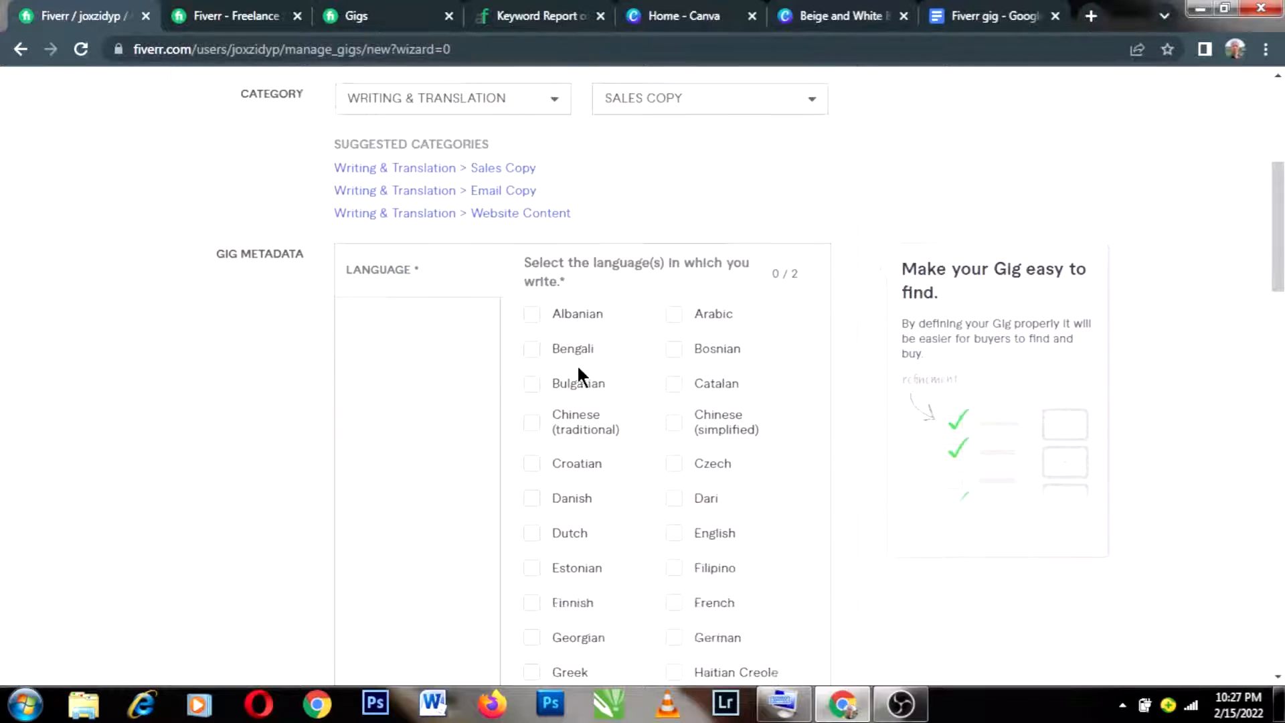
scroll(576, 364, down, 1)
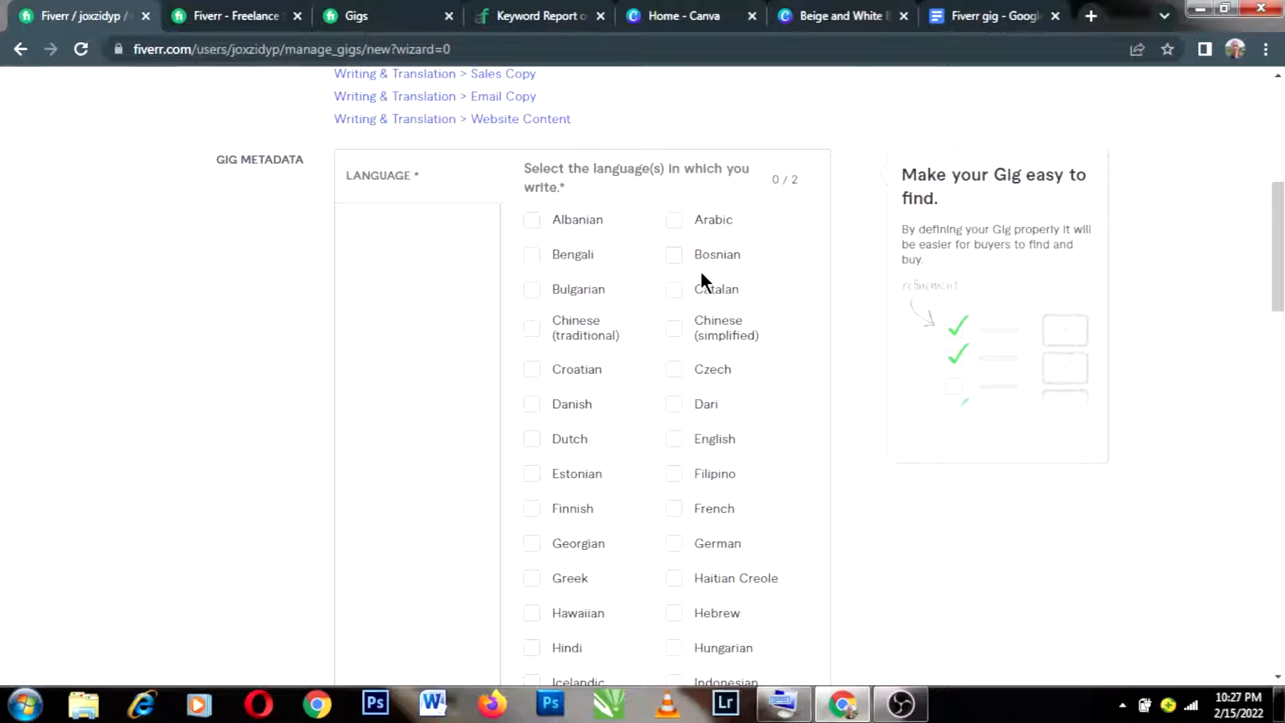
scroll(700, 272, down, 2)
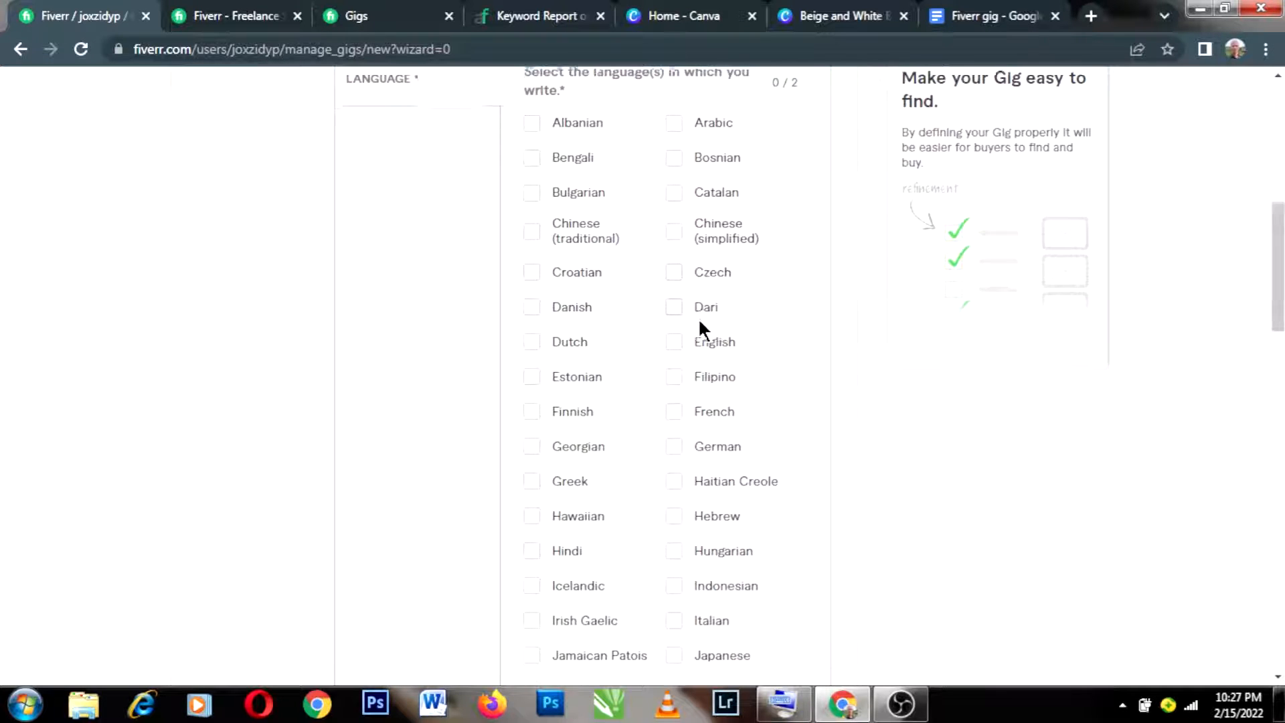
scroll(699, 323, down, 3)
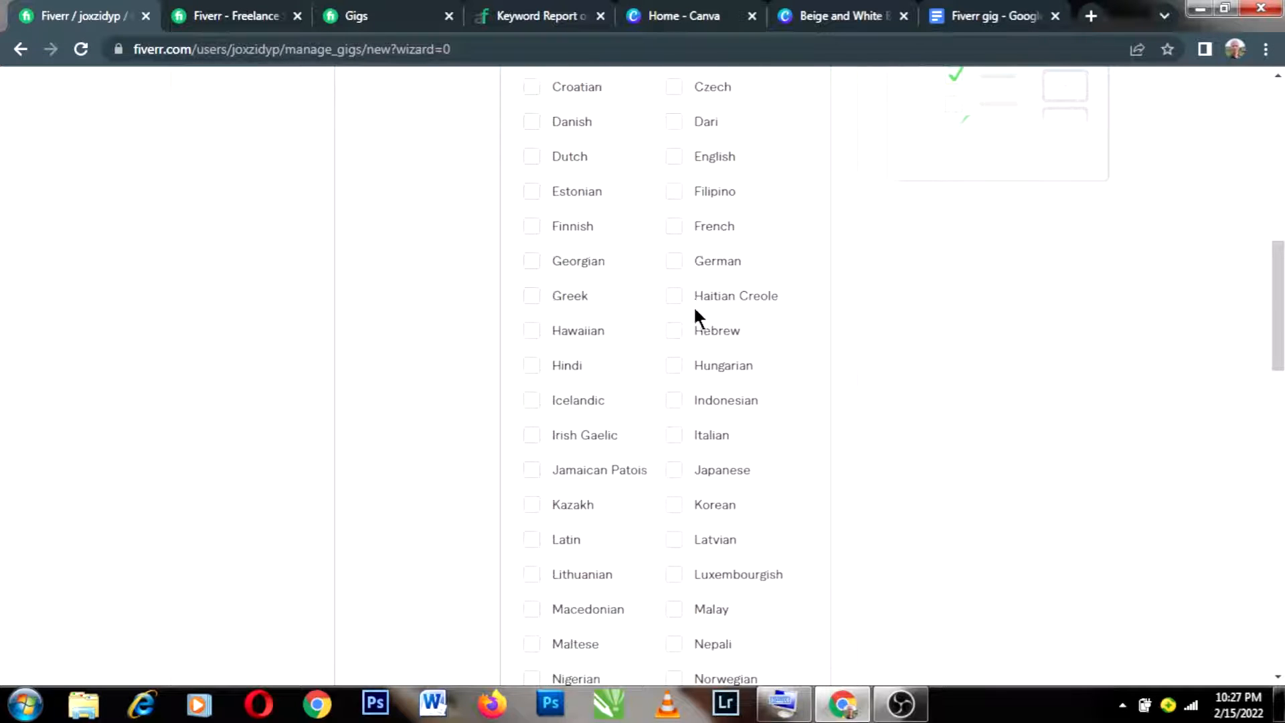
click(680, 160)
scroll(677, 229, down, 7)
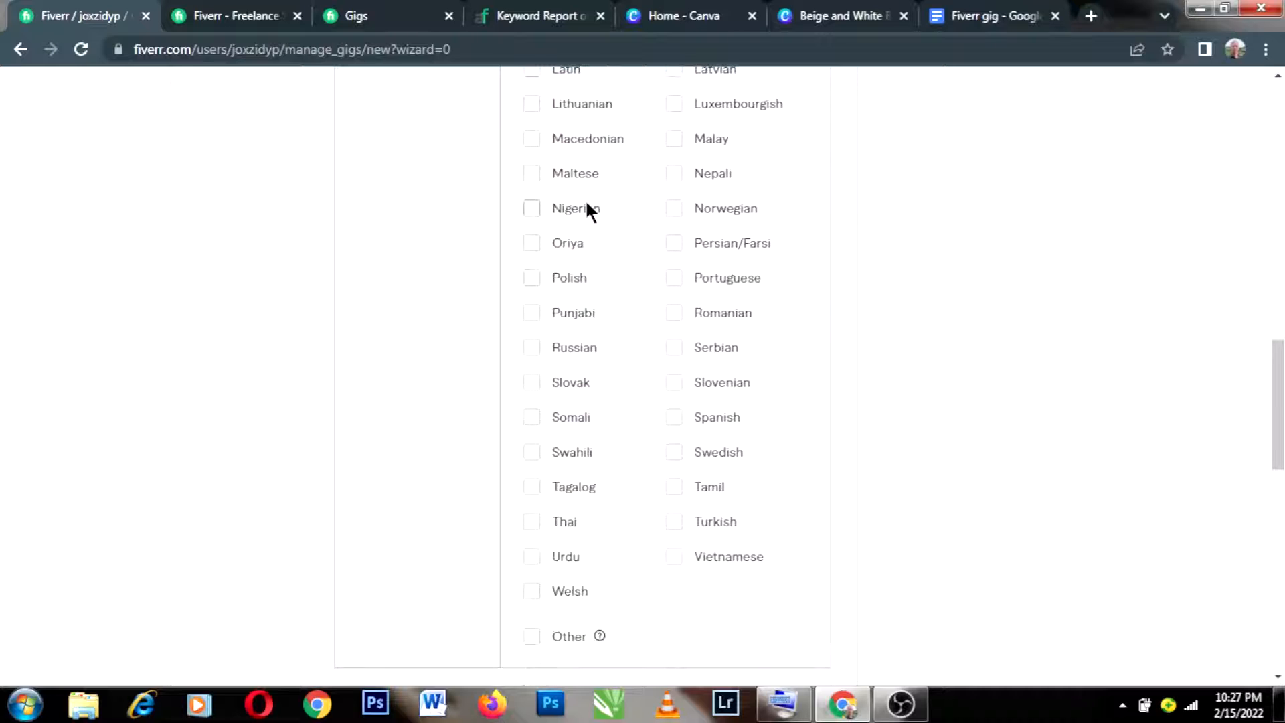
click(532, 211)
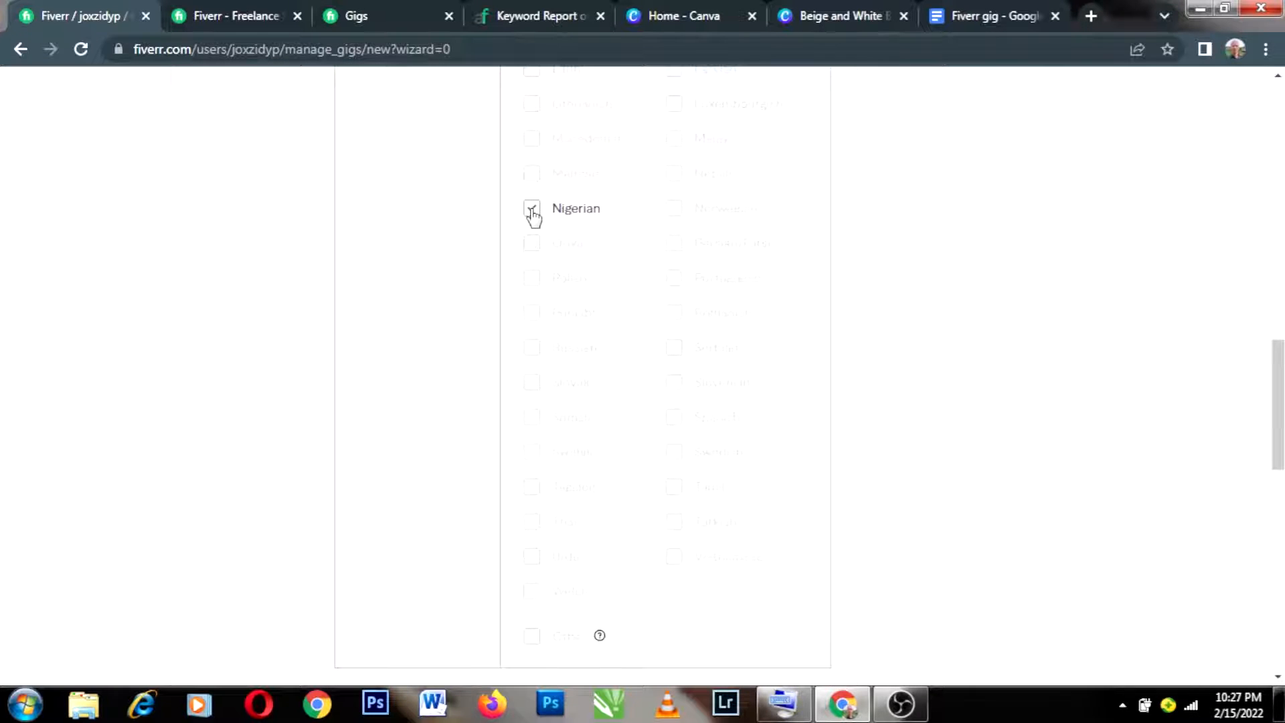
- Add the search tags "online sales", "sales" and "internet marketing", and save the overview to continue to the pricing stage
scroll(548, 229, down, 7)
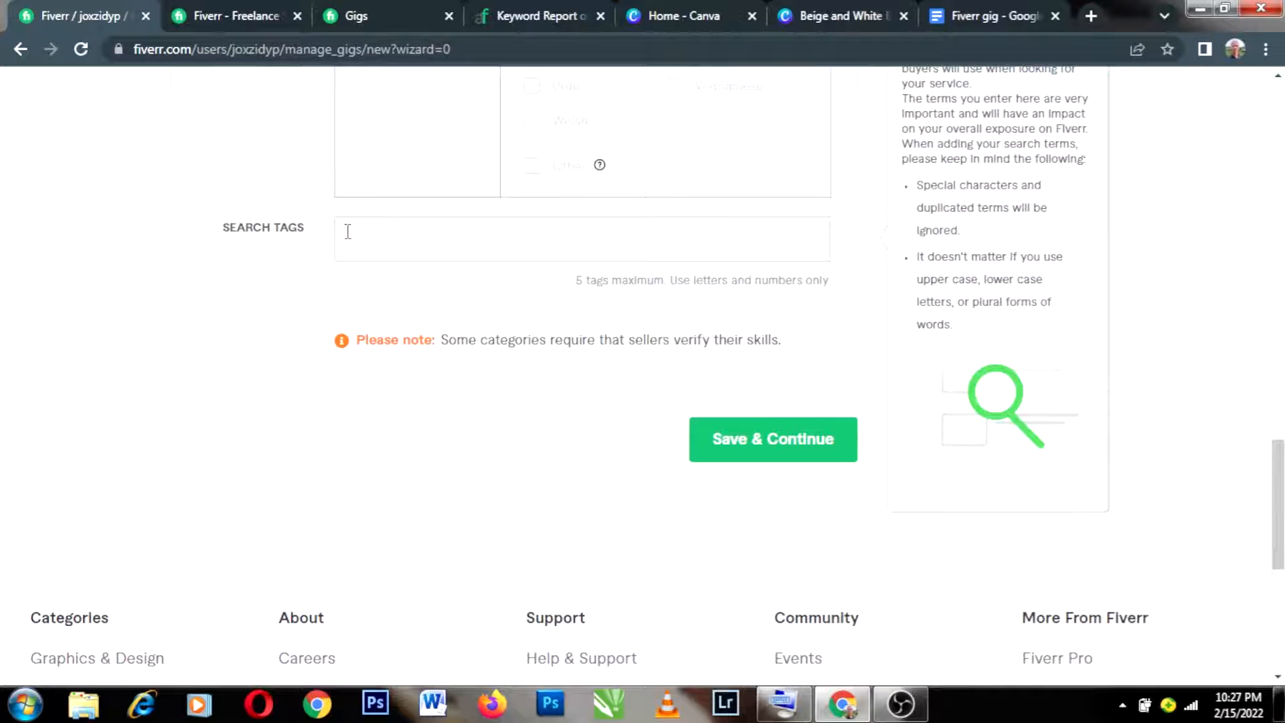
click(382, 241)
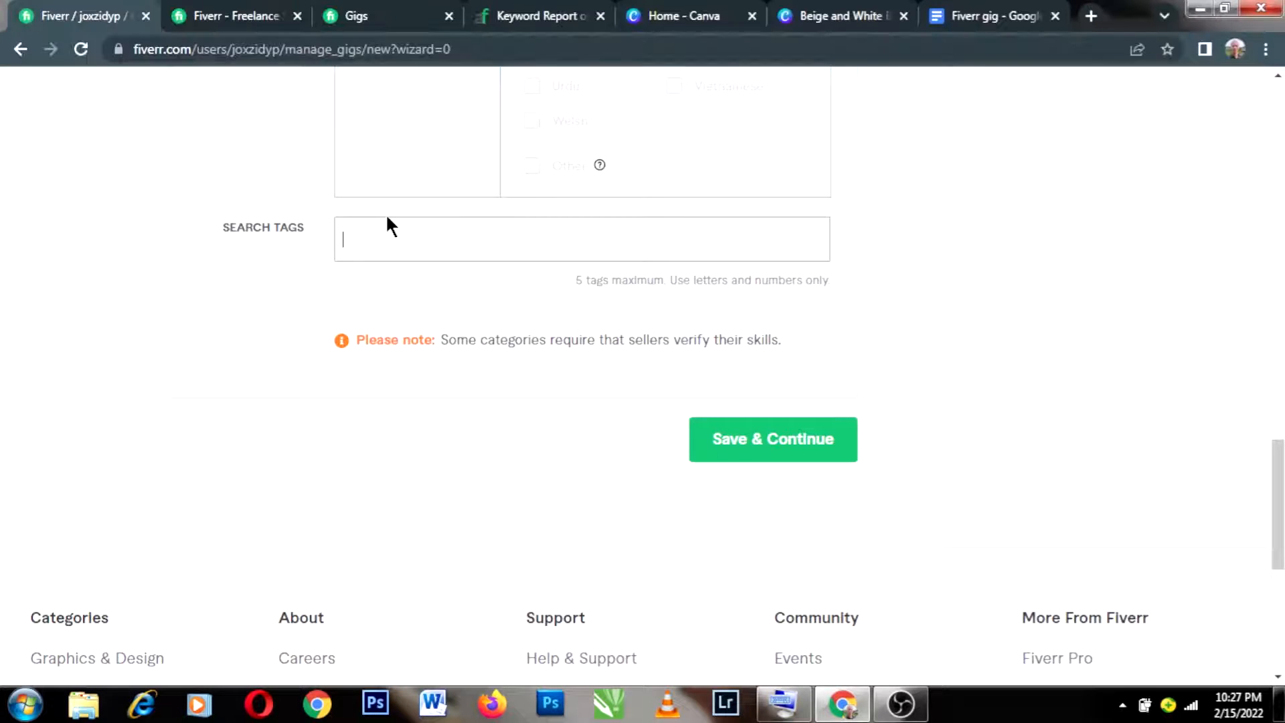
text(sal)
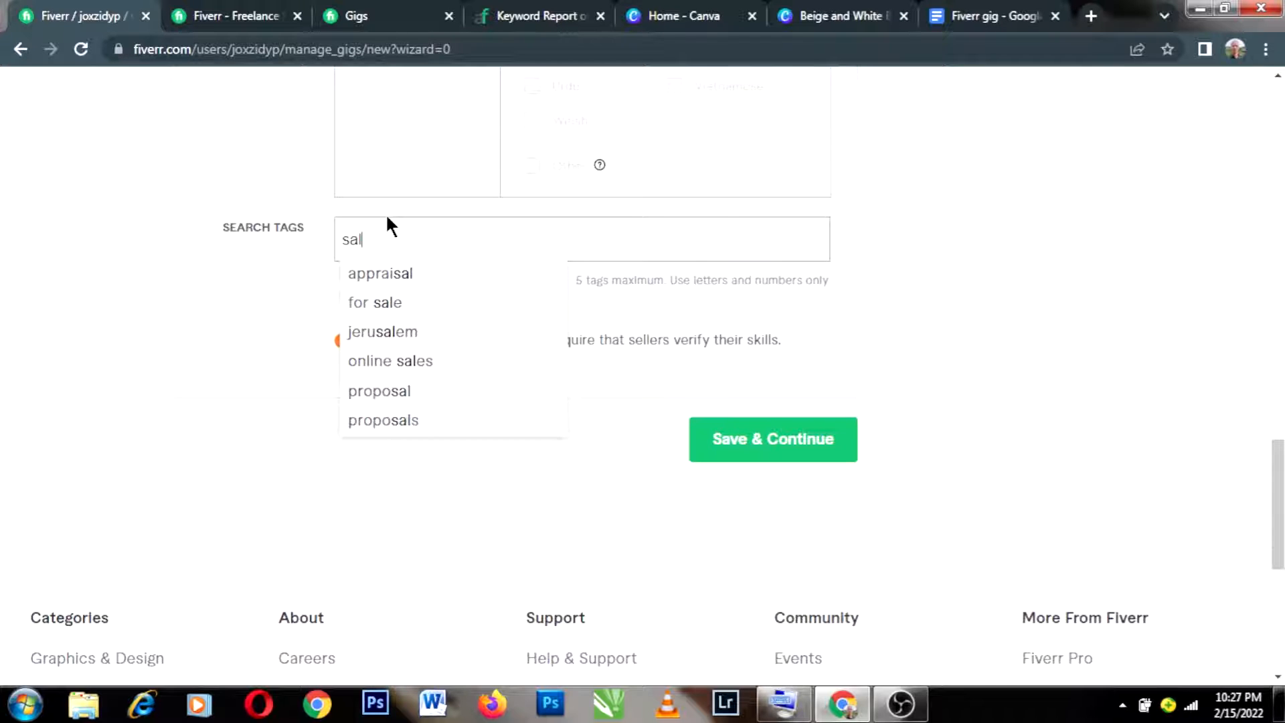
text(es)
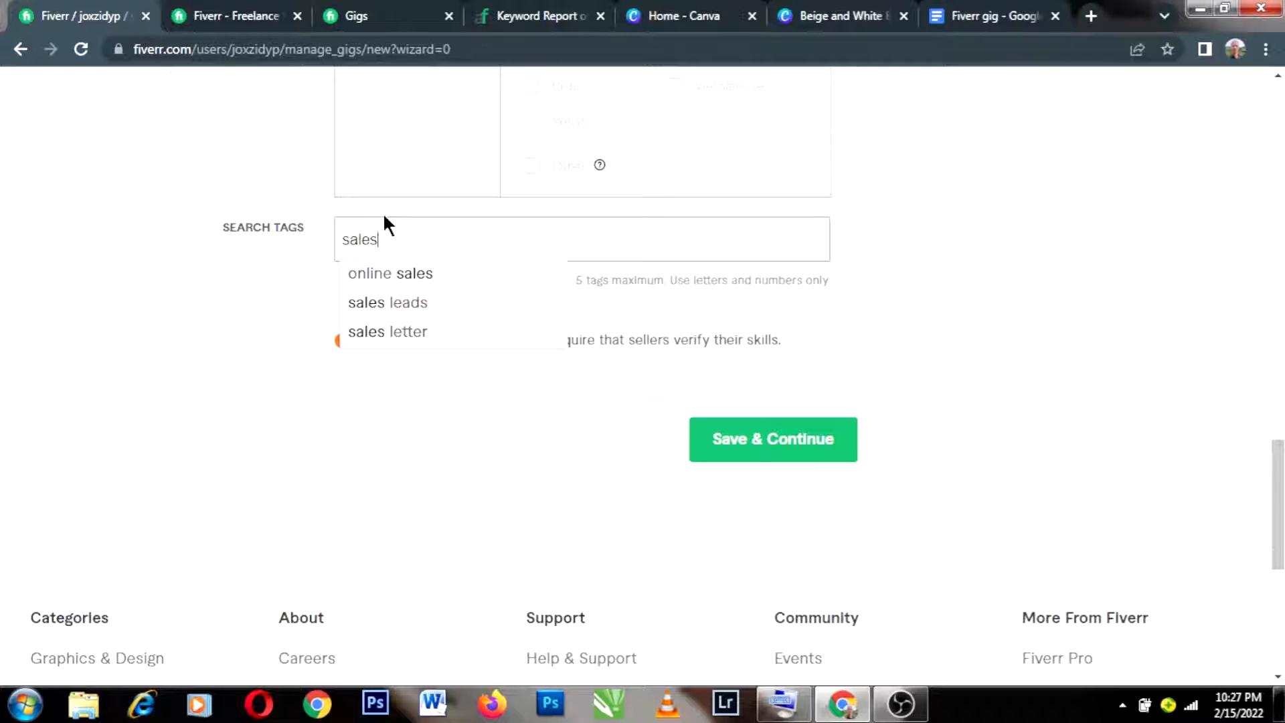
click(388, 274)
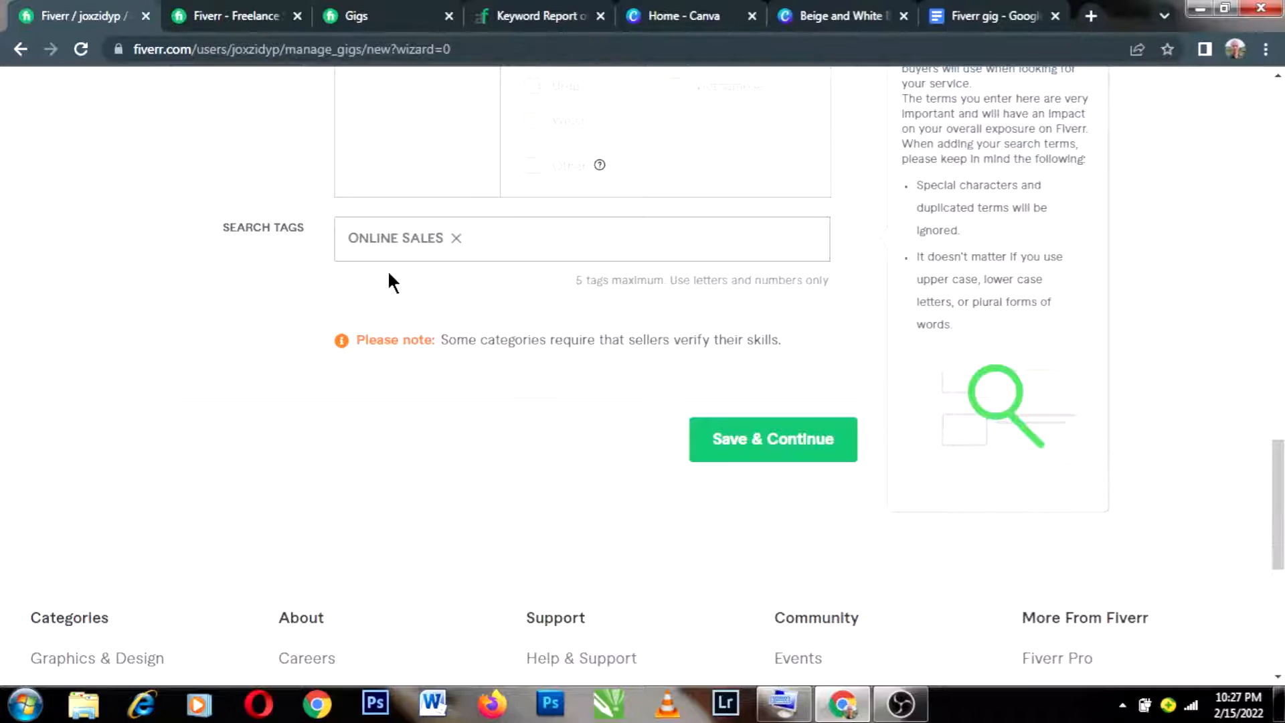
text(sales)
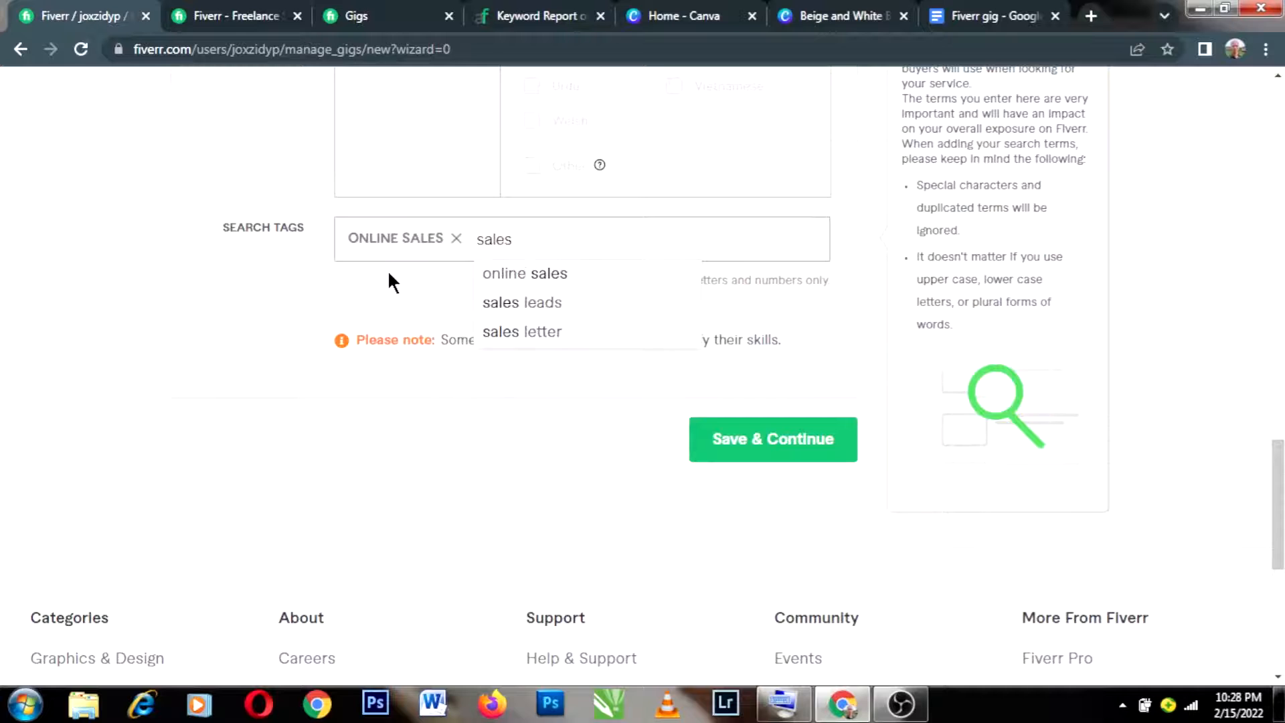
key(Return)
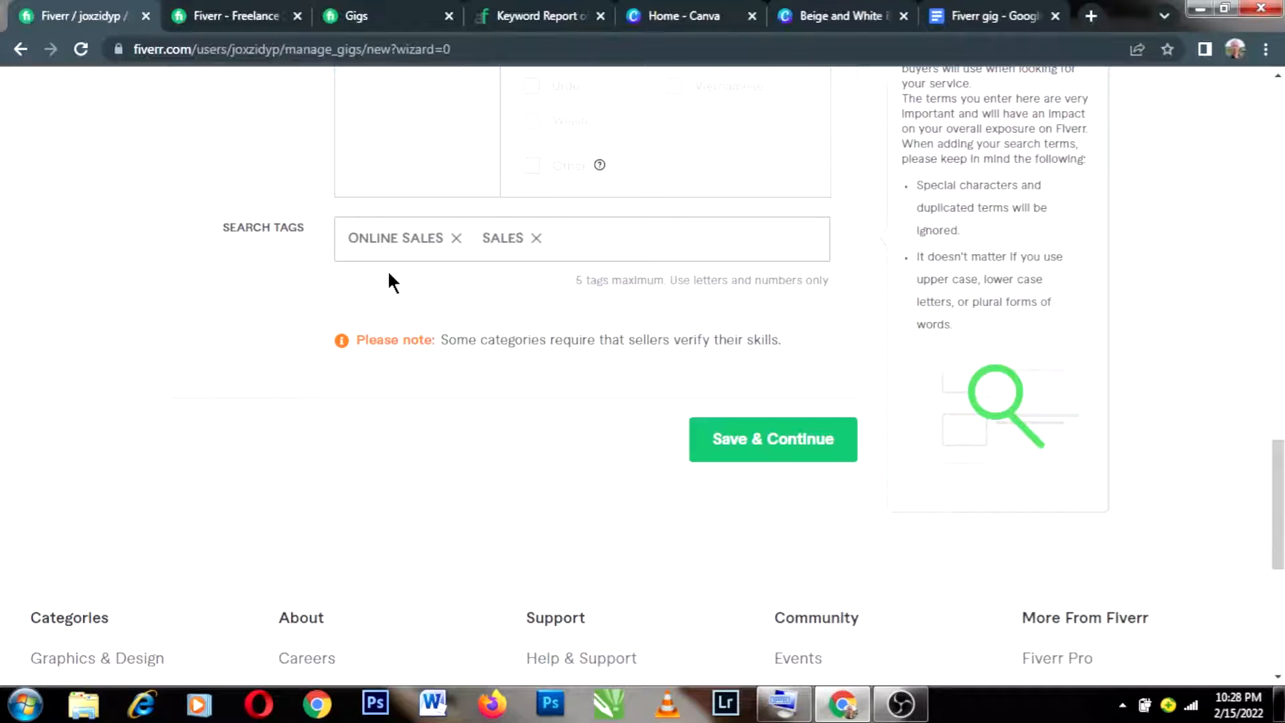
text(mar)
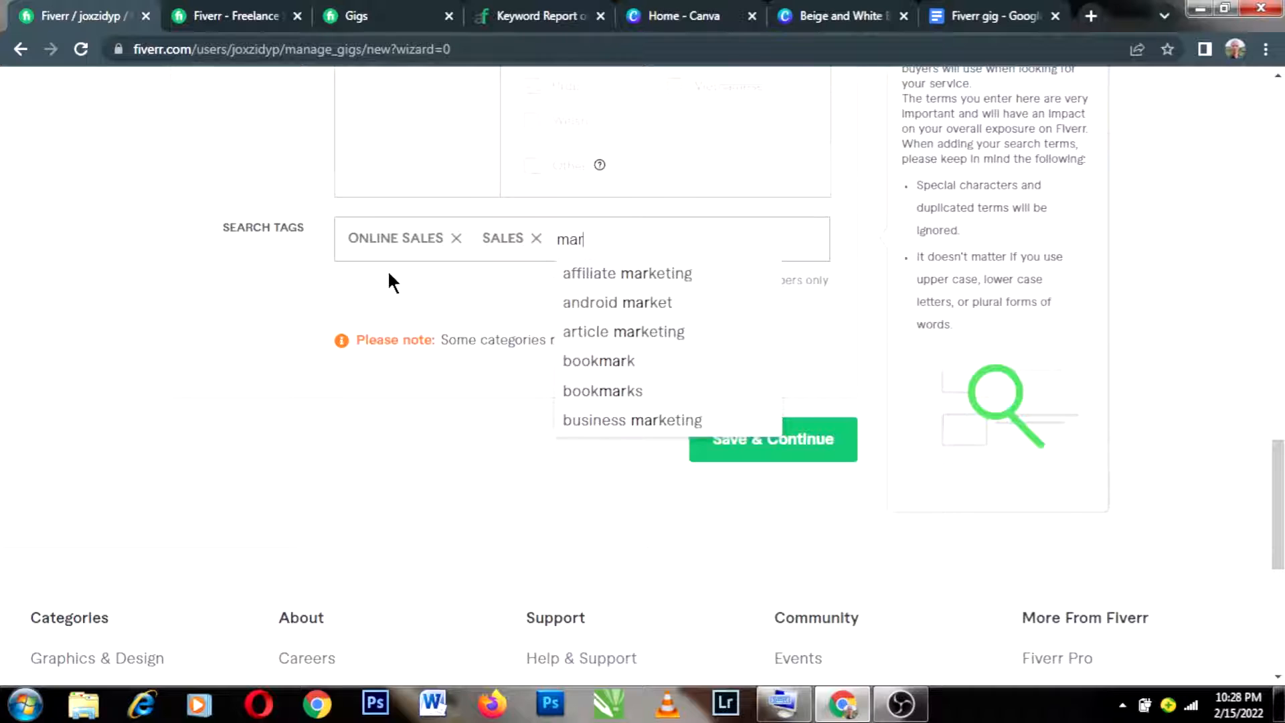
text(ketin)
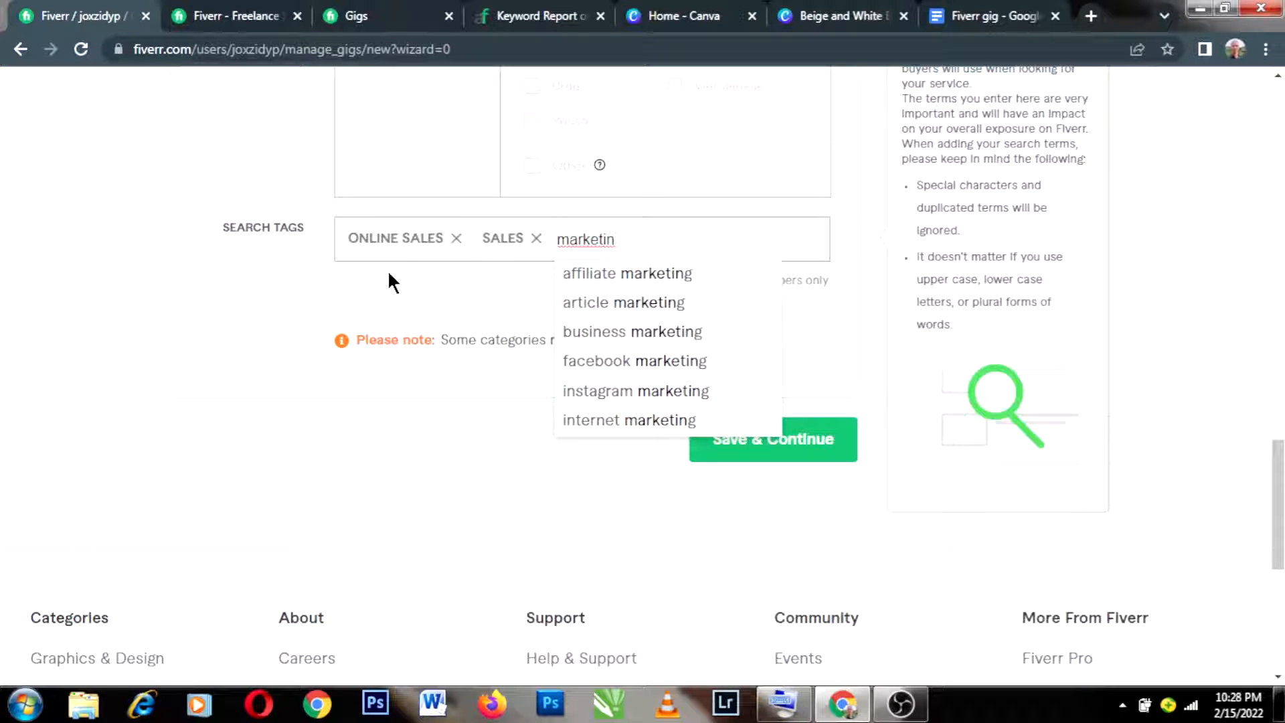
click(623, 426)
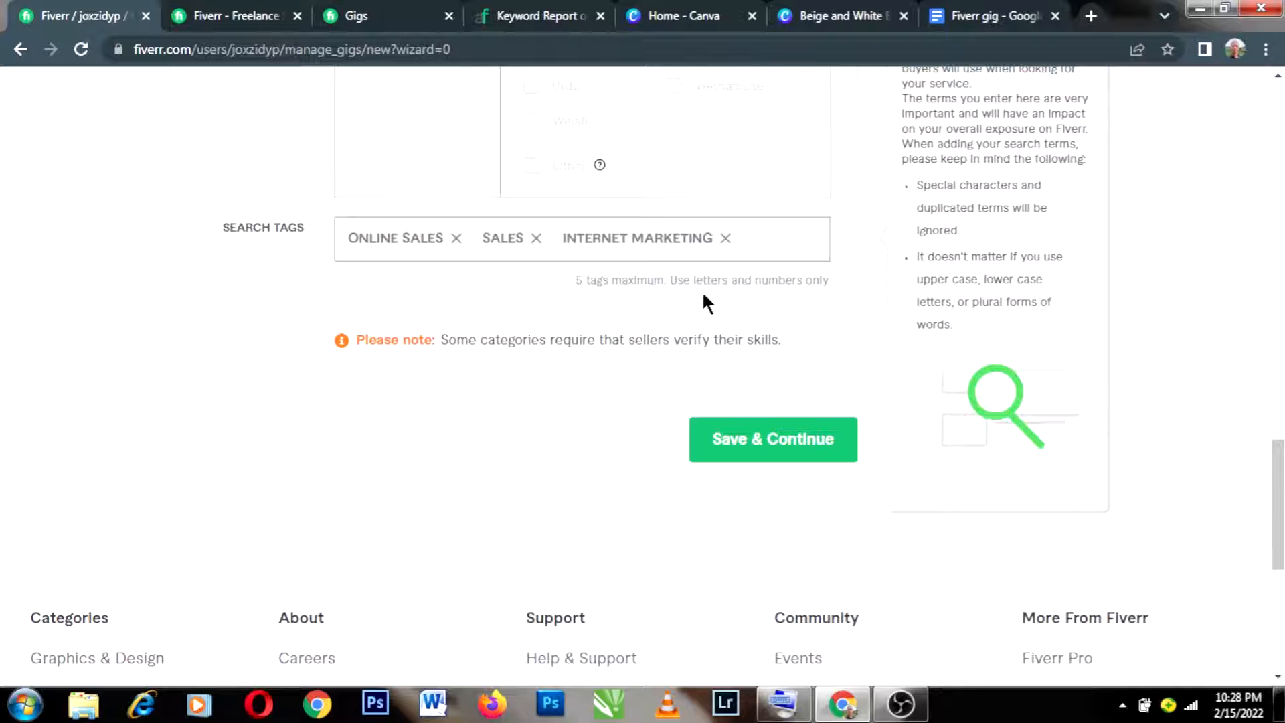
click(776, 447)
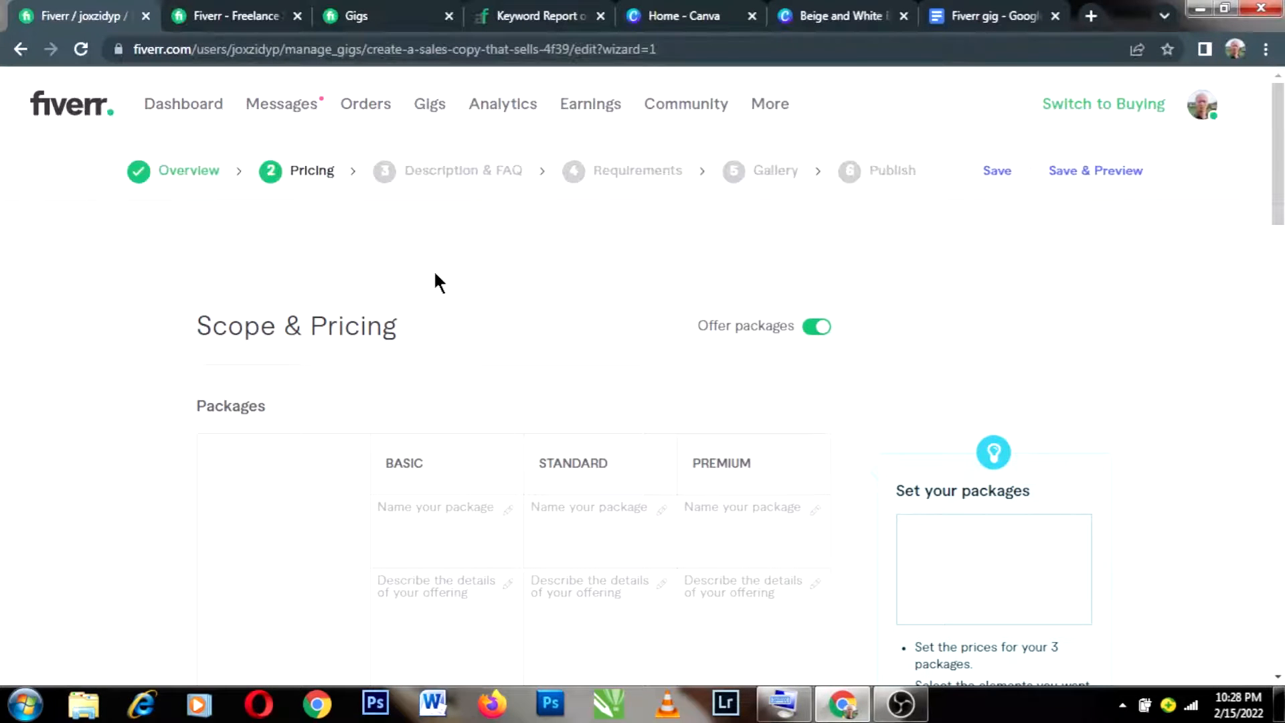
scroll(455, 328, down, 4)
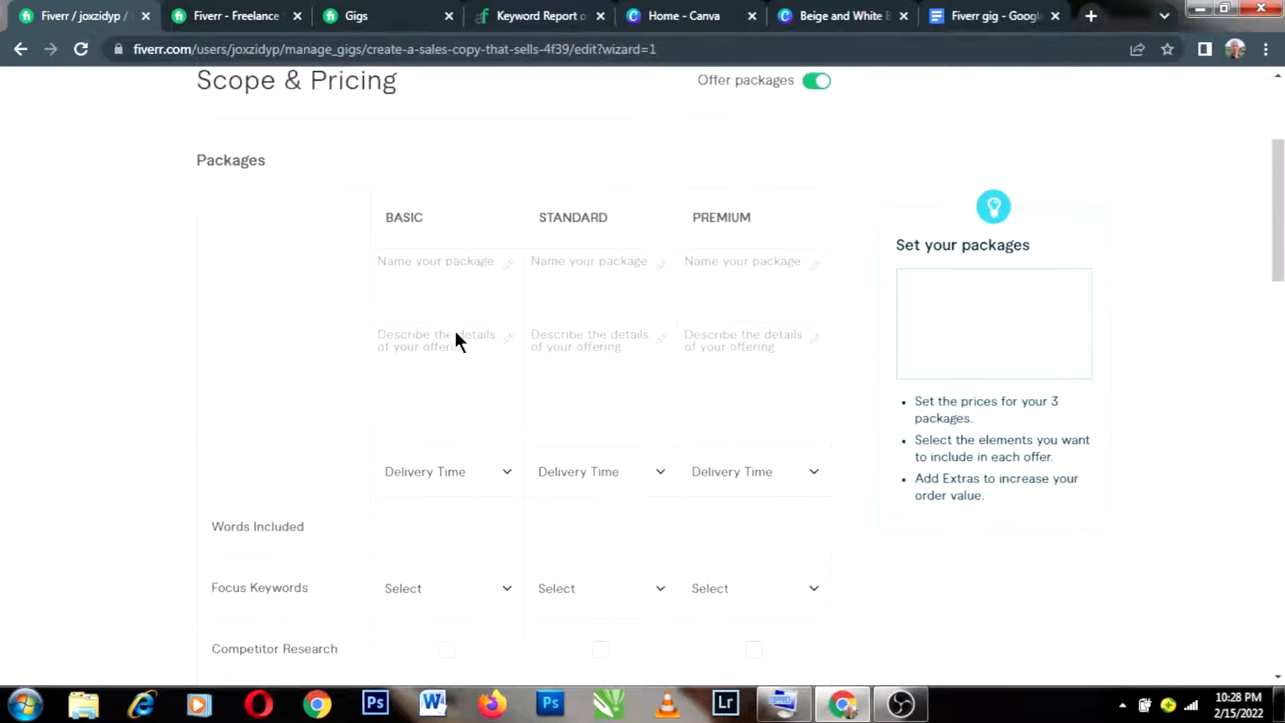
- Name the Basic package "Sales magnet", the Standard package "Sales honey" and the Premium package "Goldmine"
scroll(455, 328, down, 1)
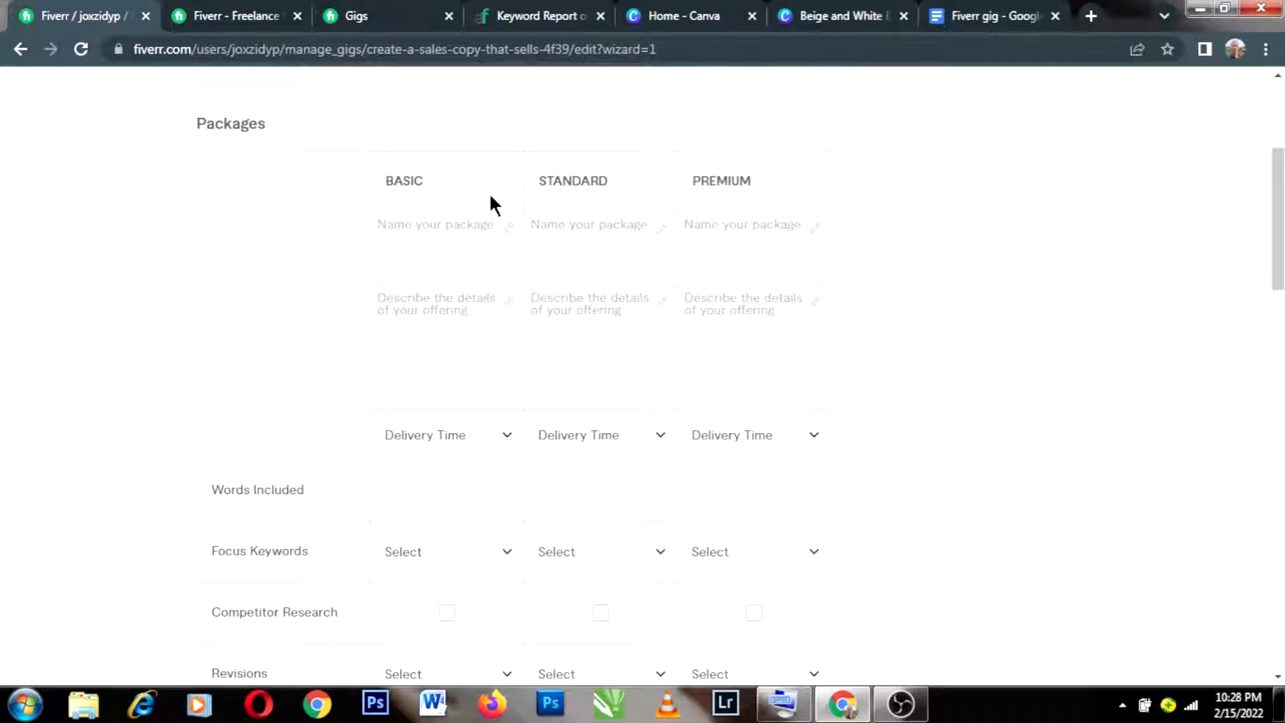
scroll(643, 201, up, 2)
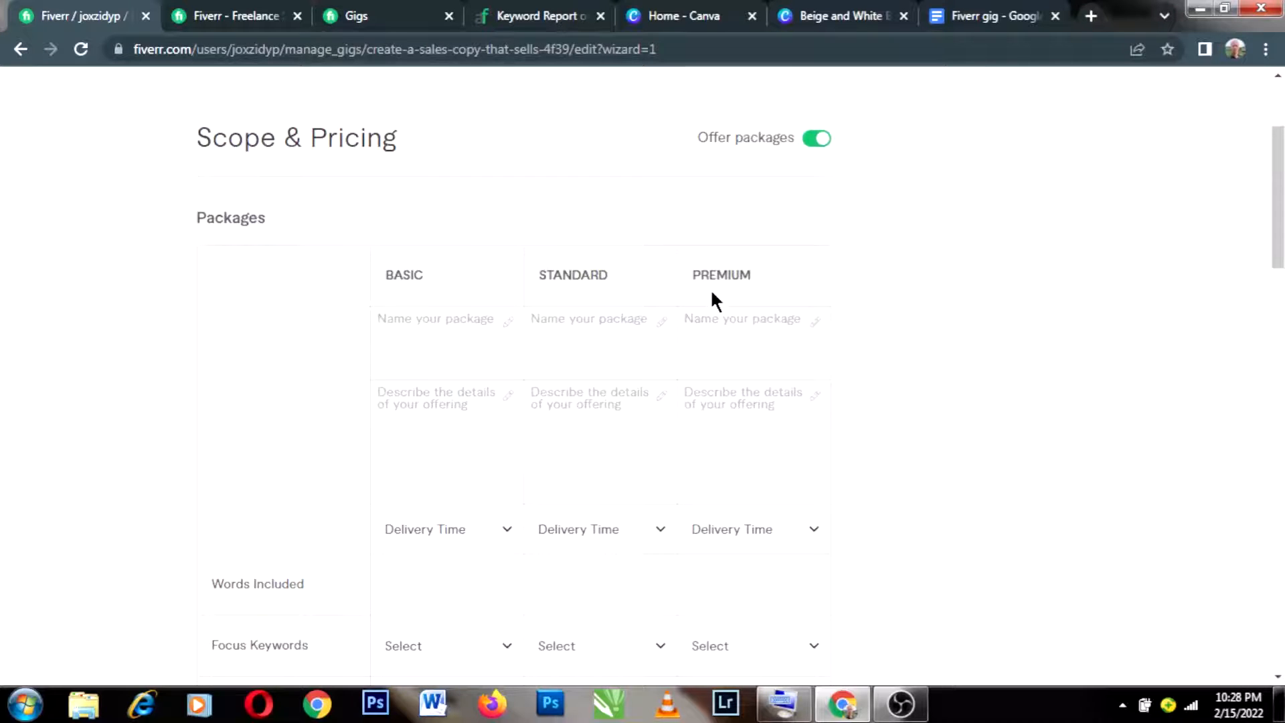
scroll(711, 294, down, 1)
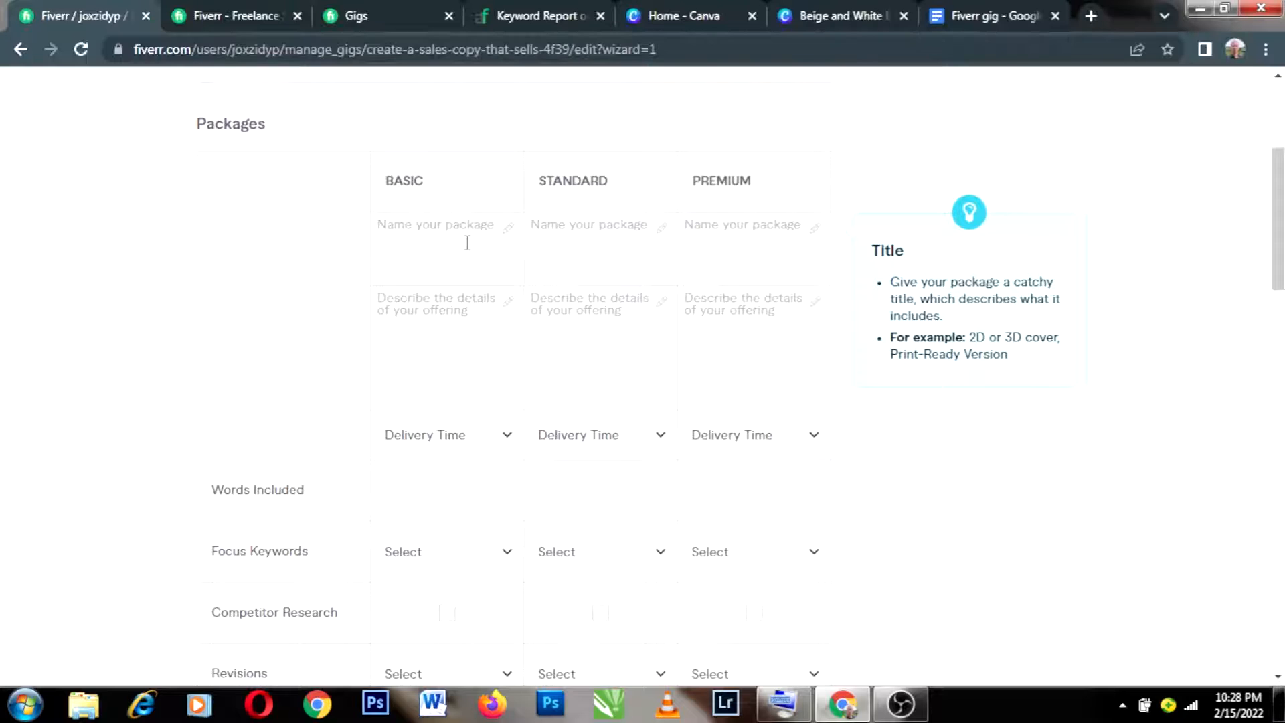
click(467, 243)
text(Sales magnet)
click(611, 255)
text(S)
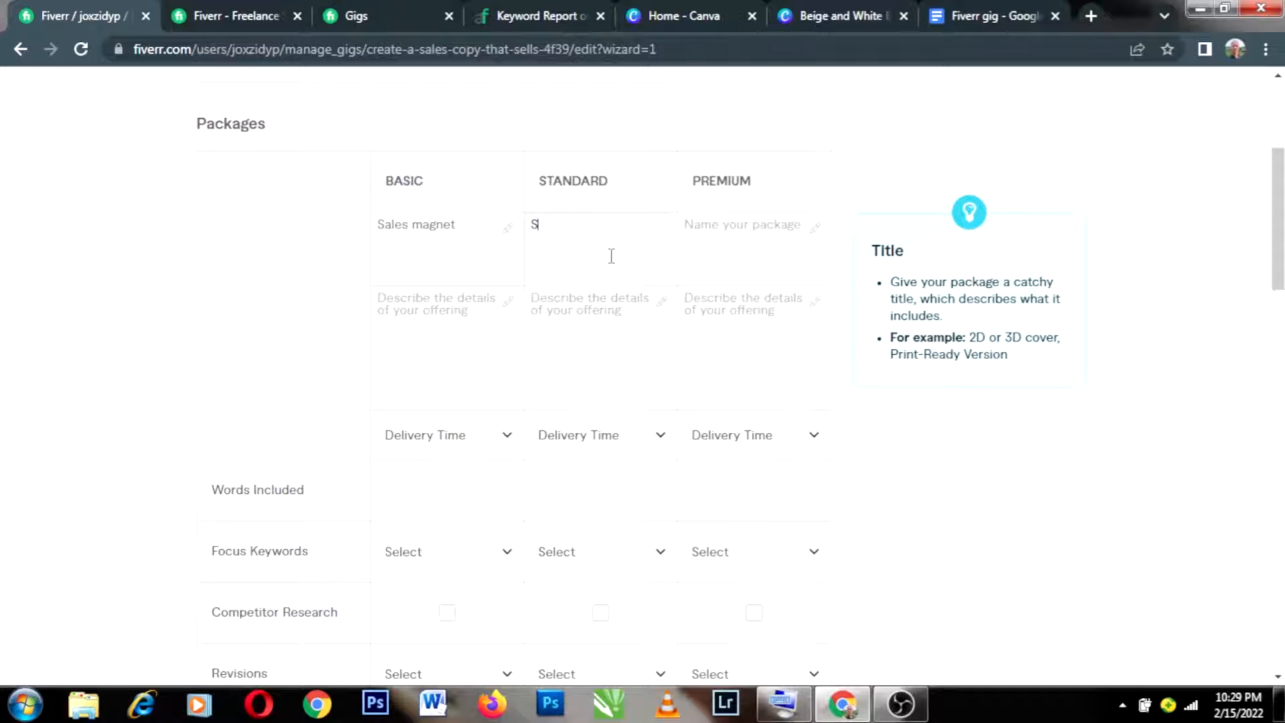
text(ales honey)
click(738, 243)
text(Gol)
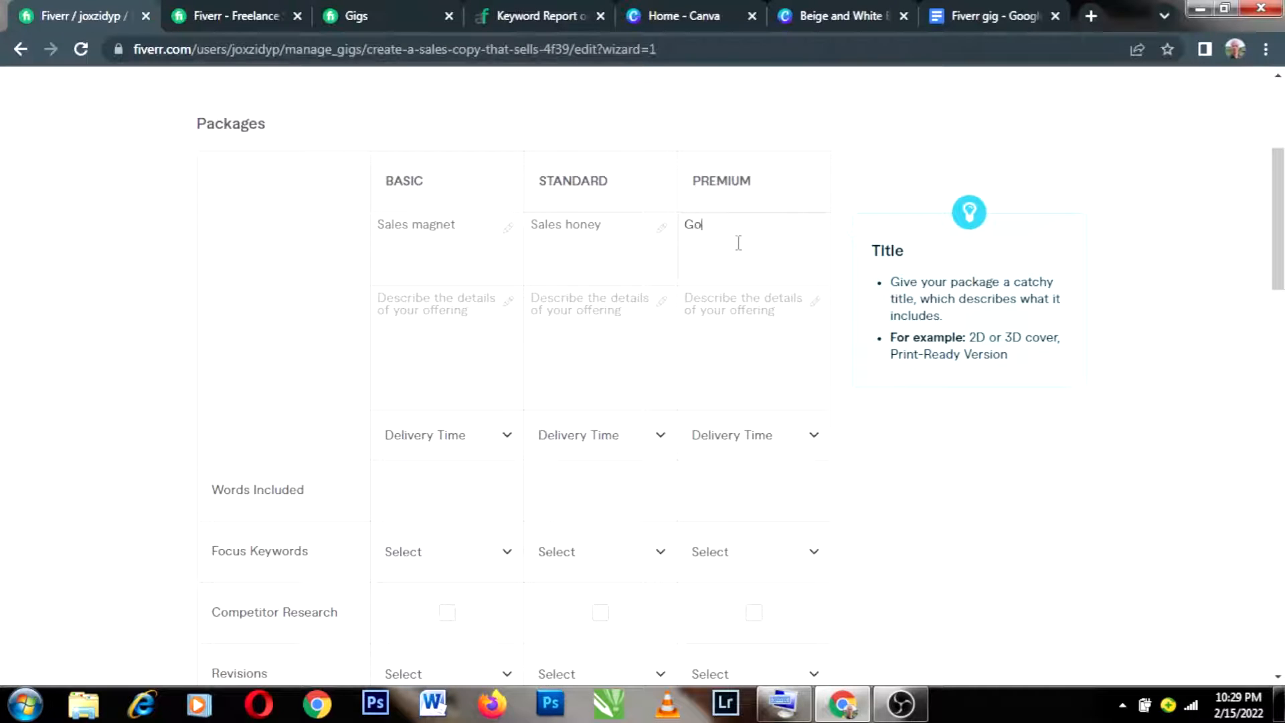
text(dmine)
- Enter "A sales copy that will ......" as the description of the Basic package
click(447, 305)
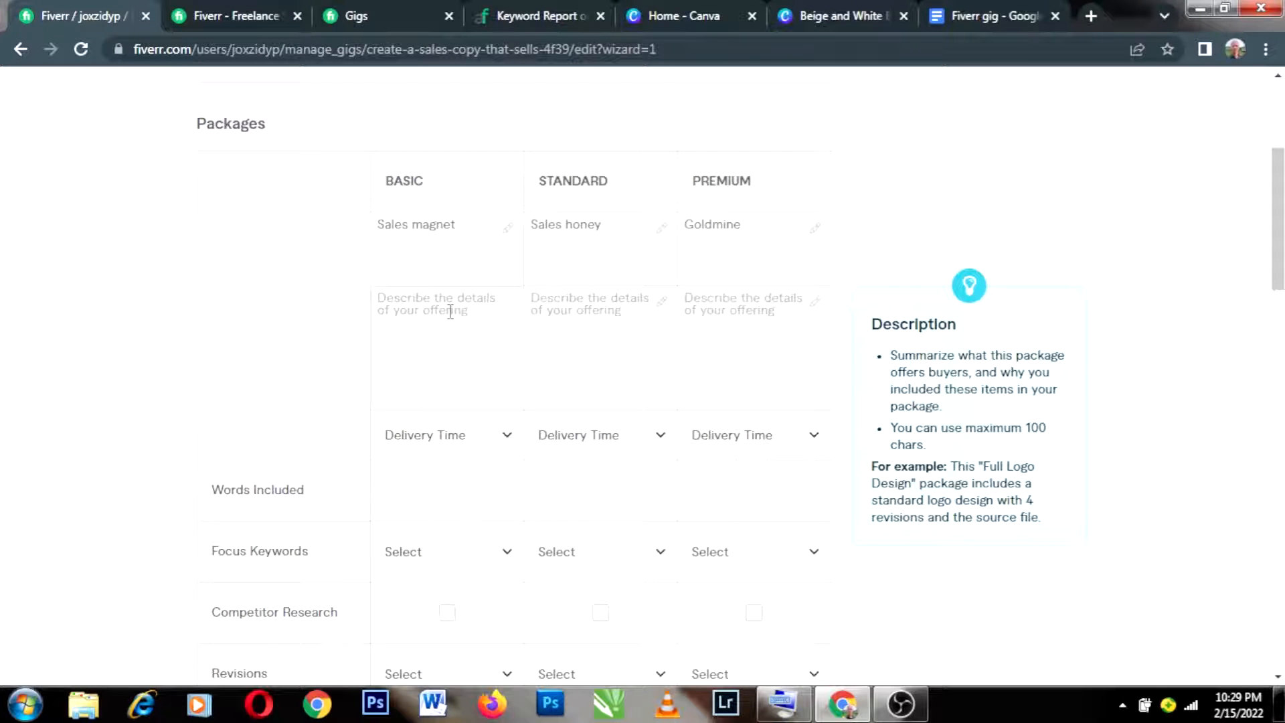
text(A sales copy that)
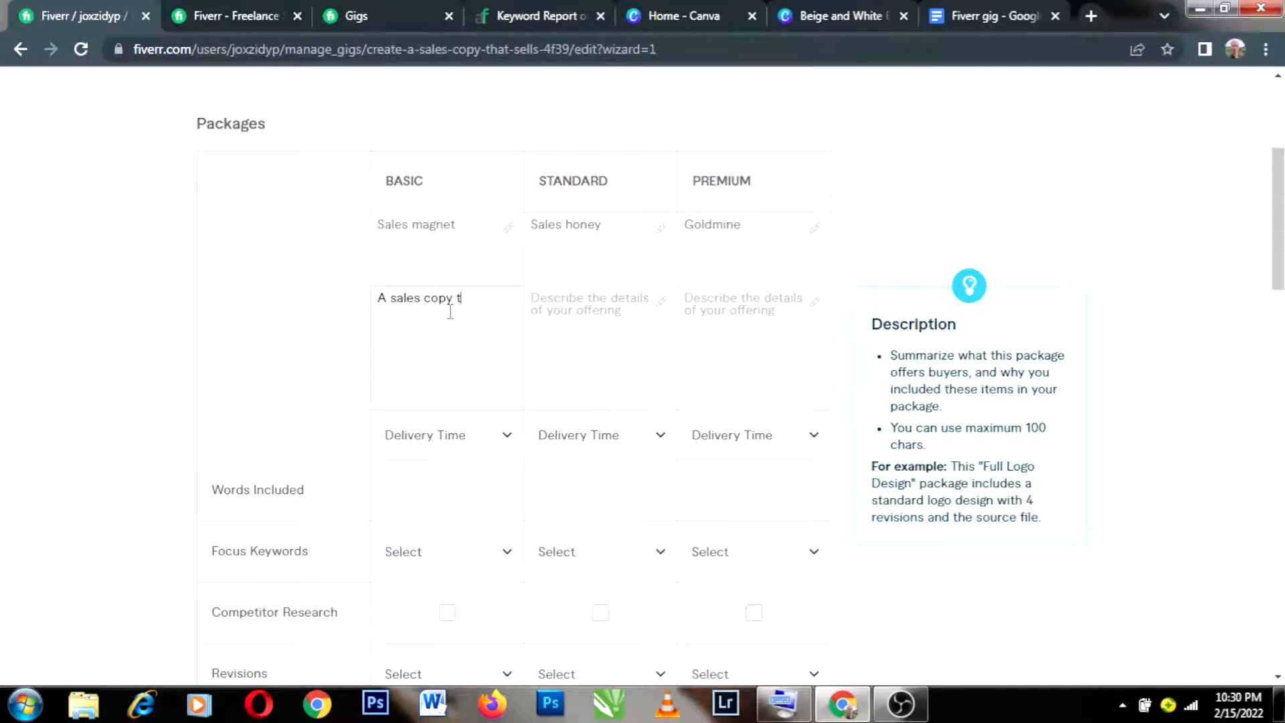
text( will ......)
- Copy the Basic package's description into the Standard and Premium package descriptions
drag(379, 298, 454, 314)
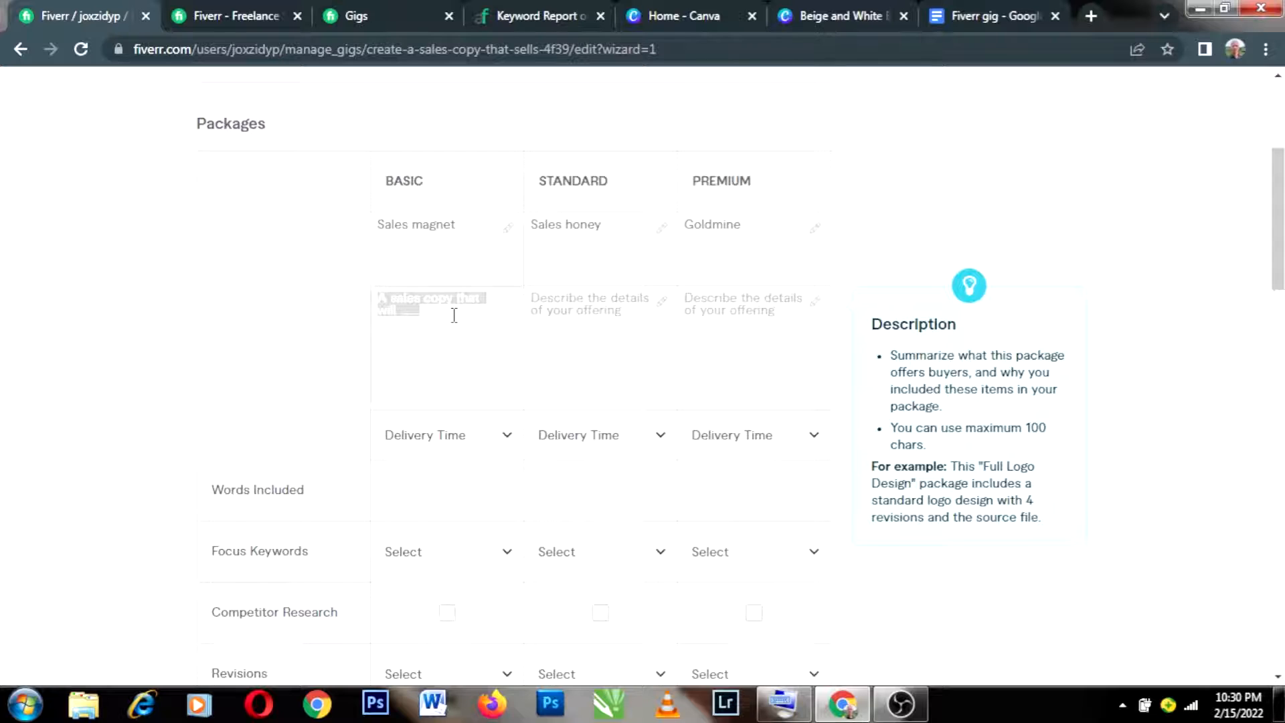
right_click(458, 333)
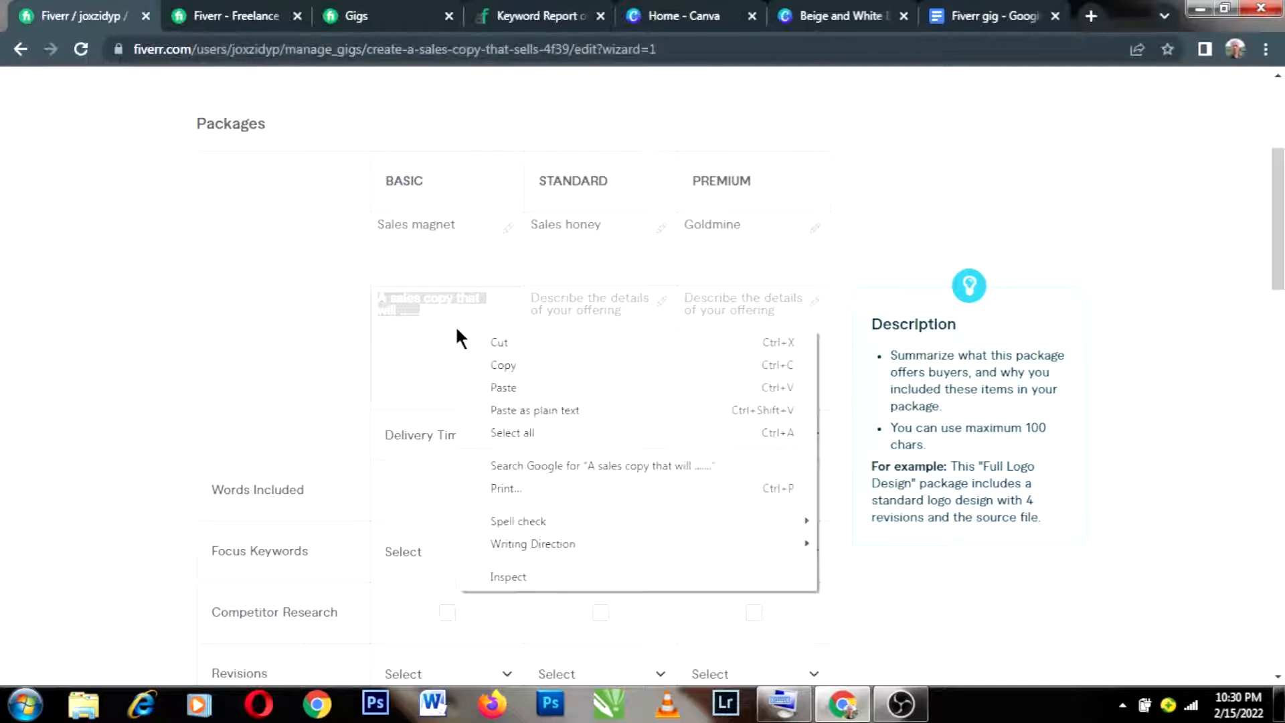
click(506, 364)
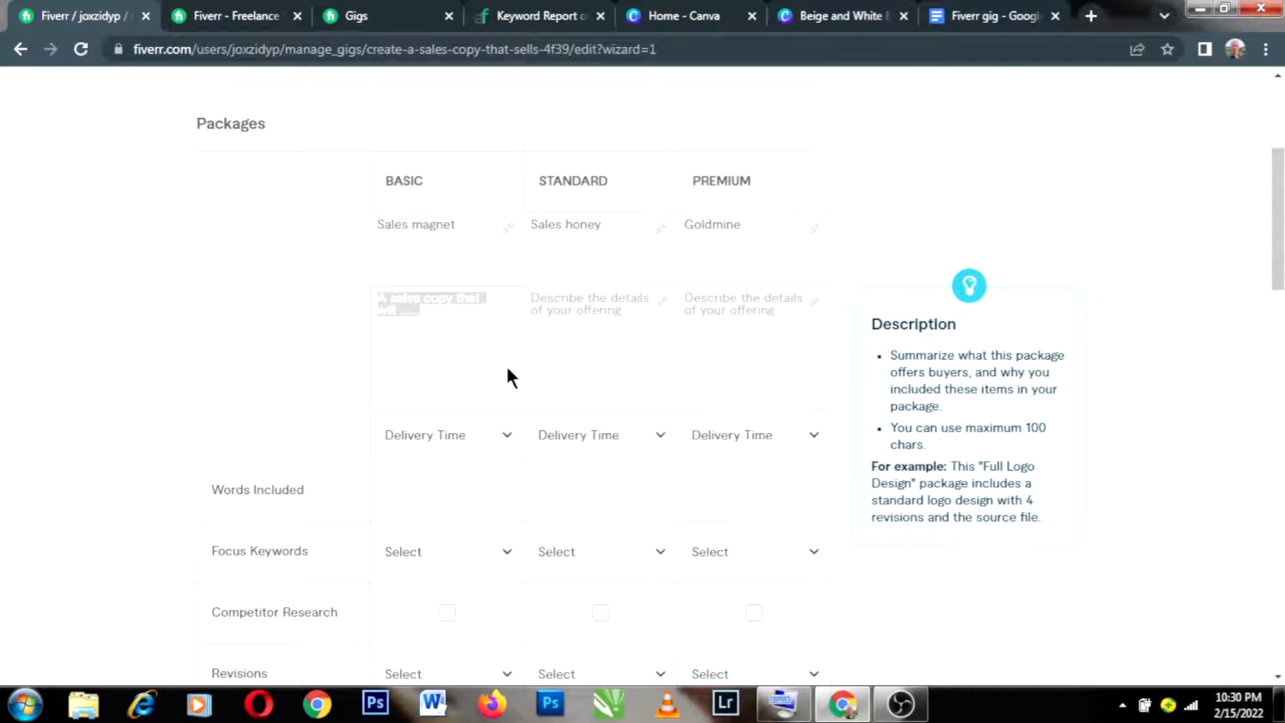
click(573, 328)
right_click(575, 329)
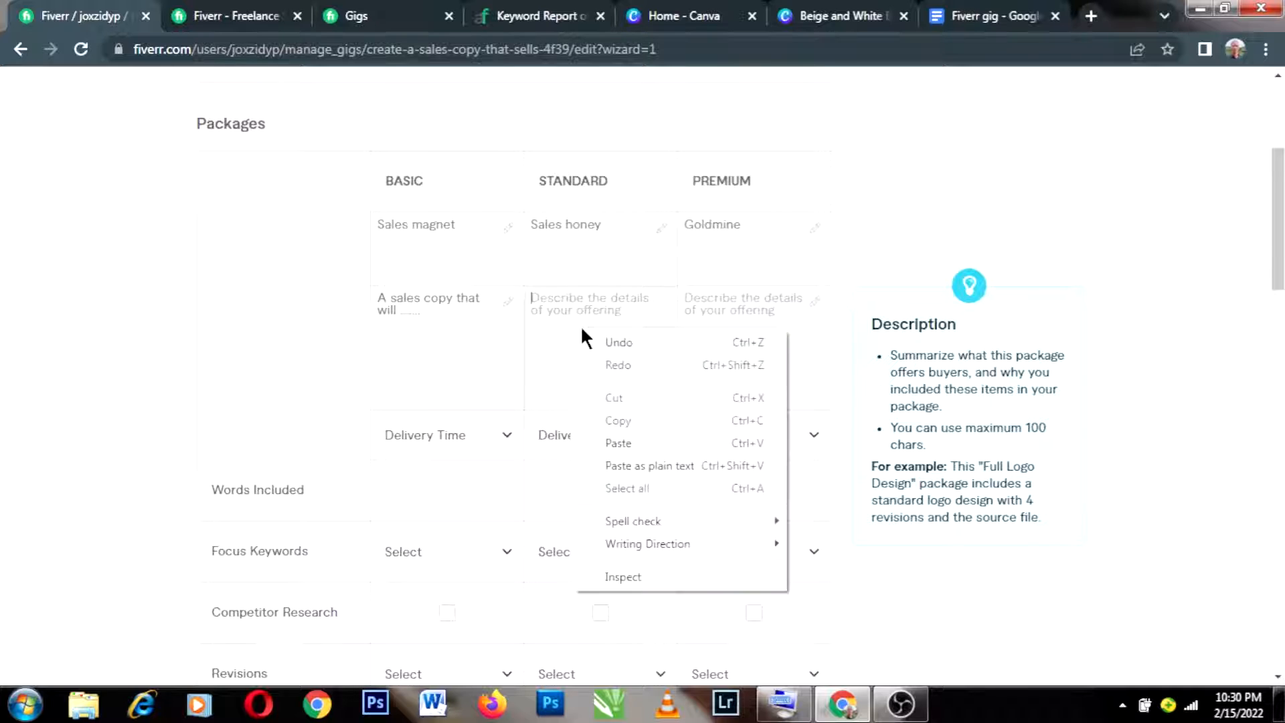
click(632, 440)
right_click(697, 309)
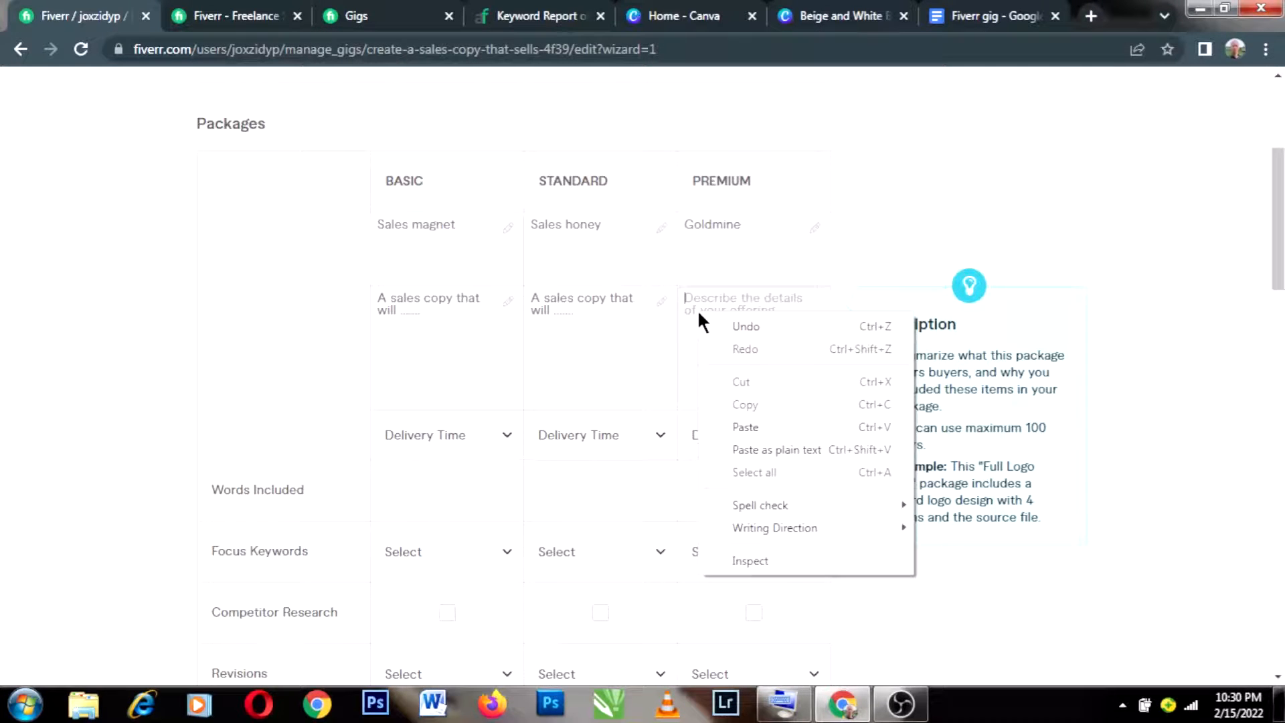
click(759, 426)
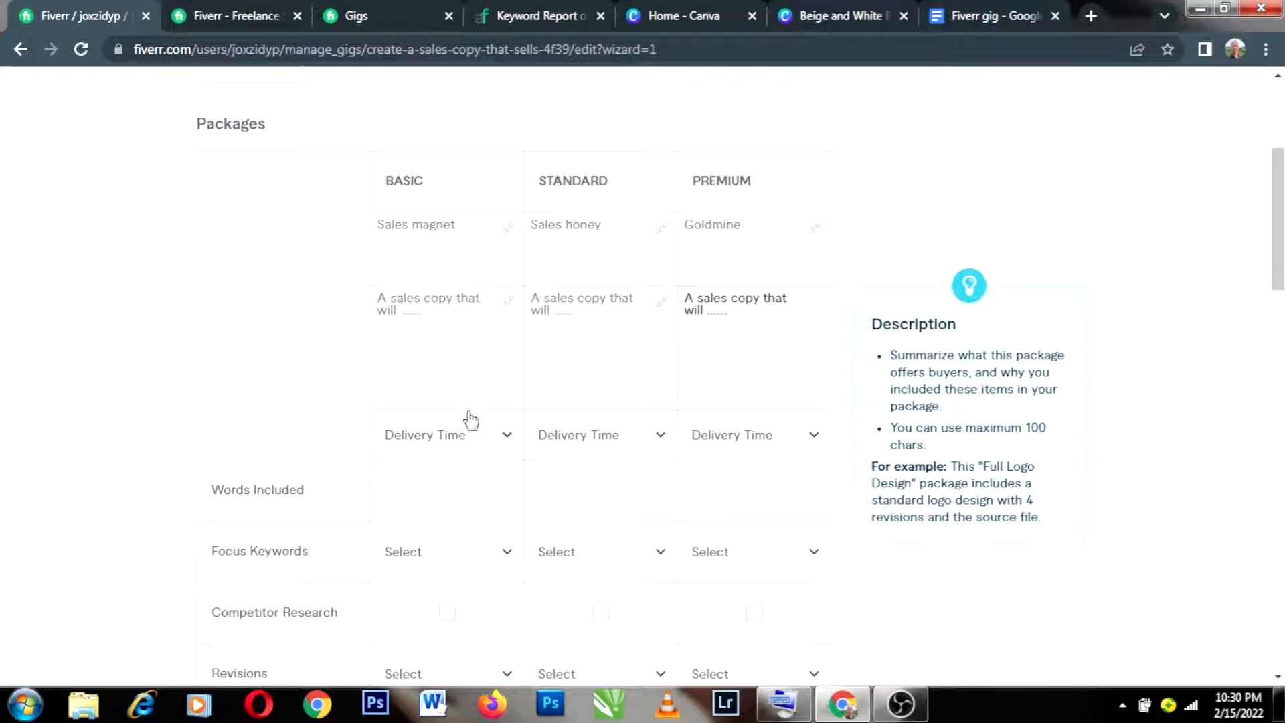
- Set the Basic package's delivery time to 3 days
scroll(491, 399, down, 1)
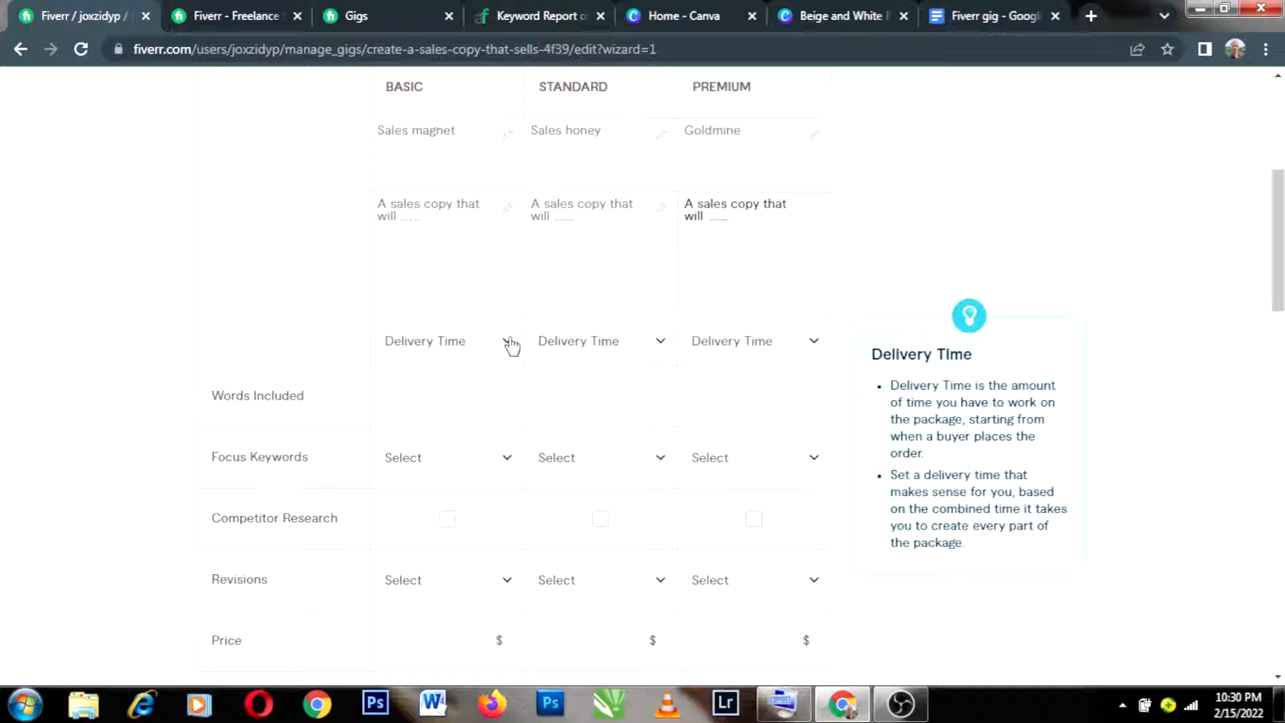
scroll(512, 348, up, 1)
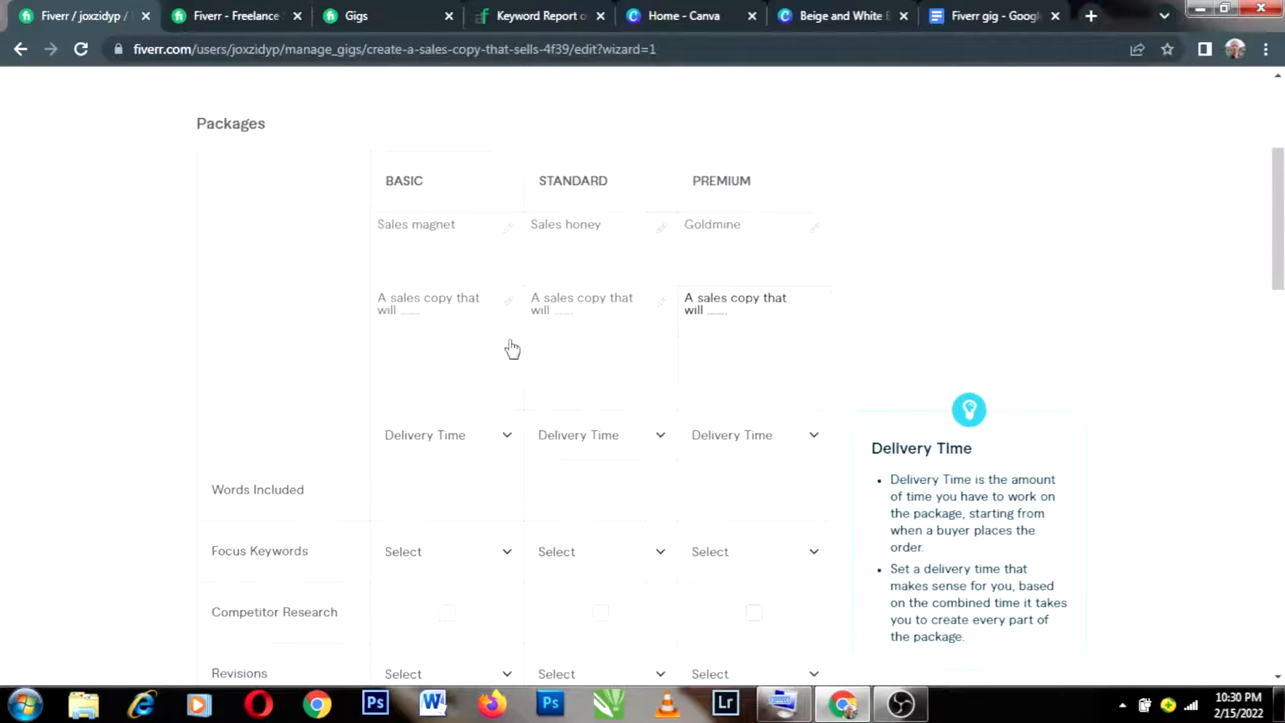
scroll(511, 340, down, 1)
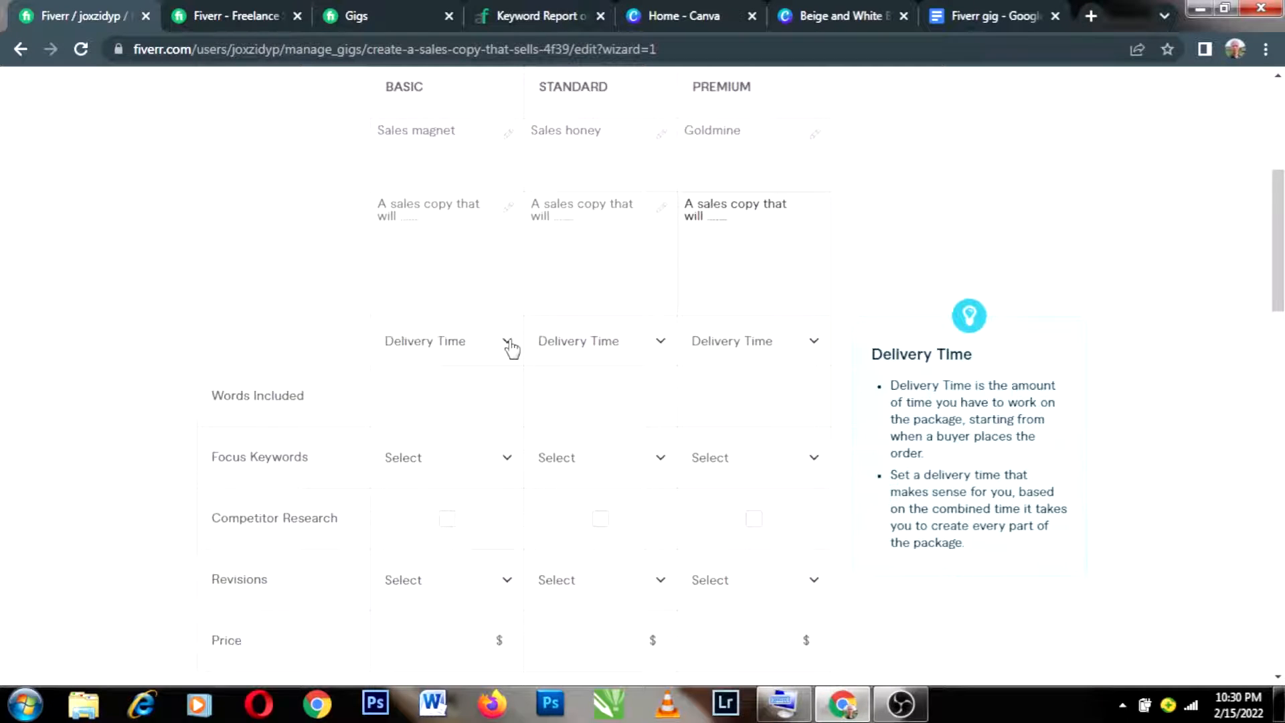
click(508, 342)
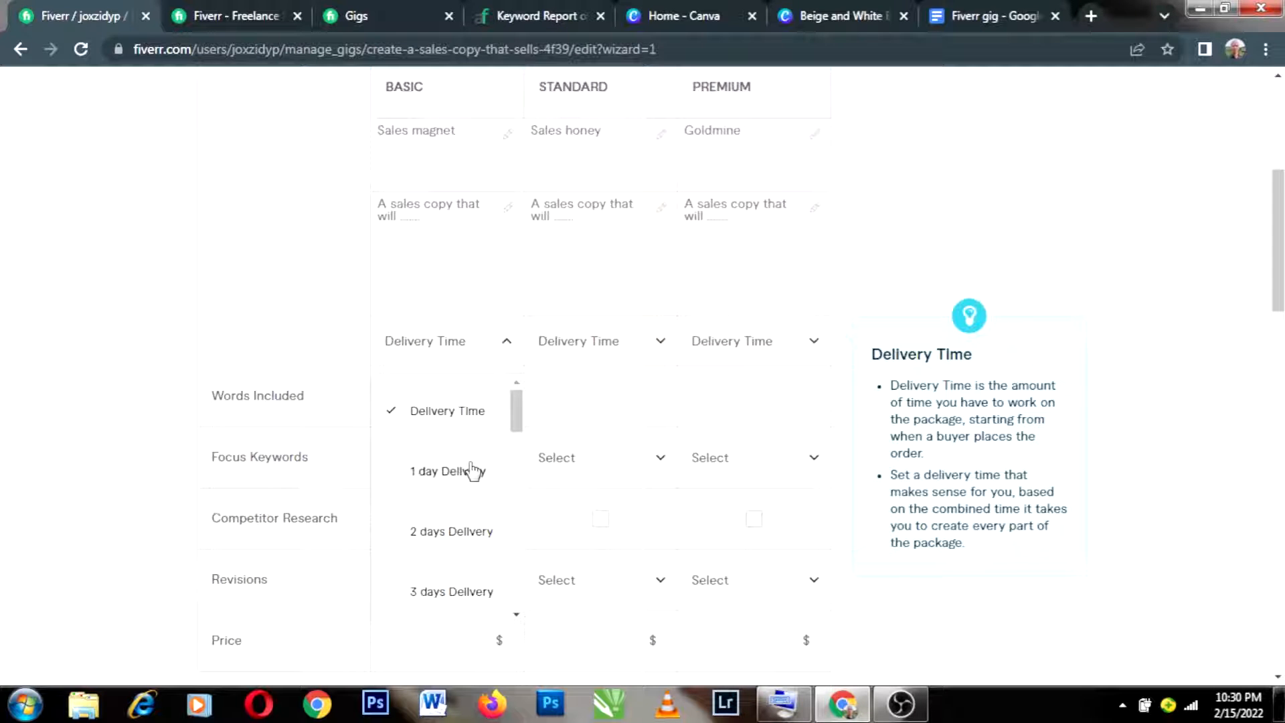
scroll(473, 470, down, 1)
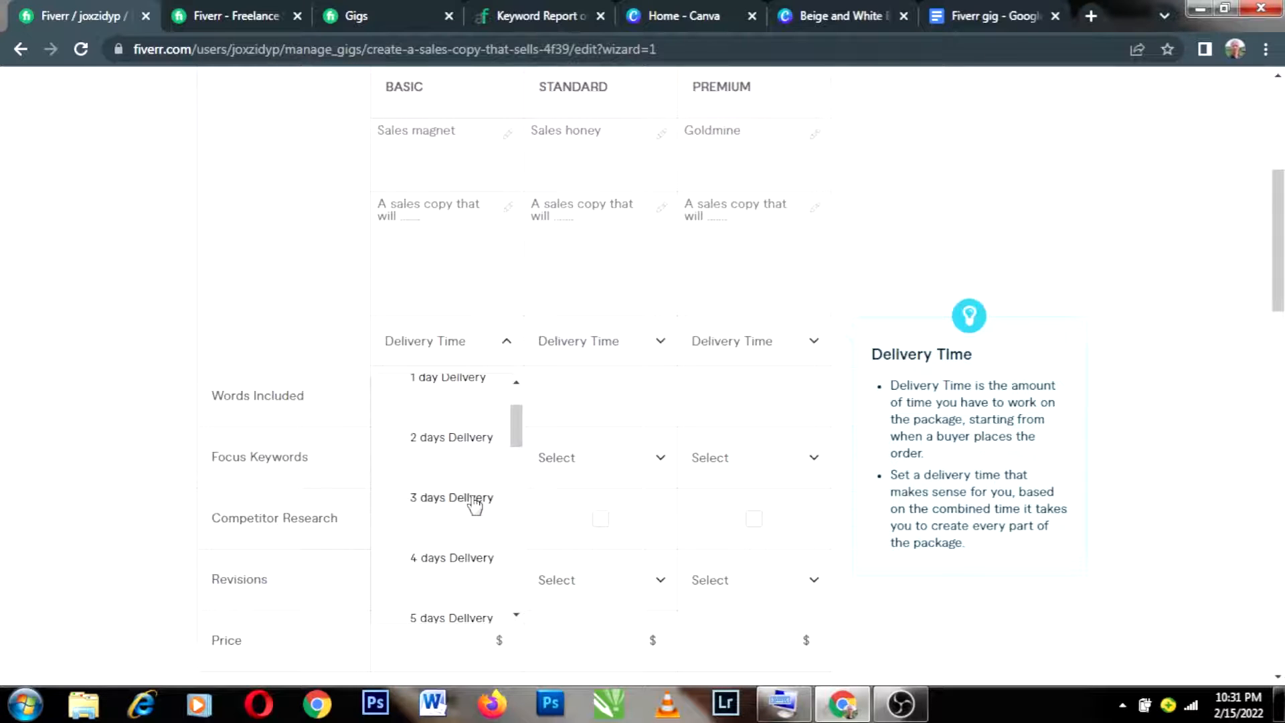
click(472, 498)
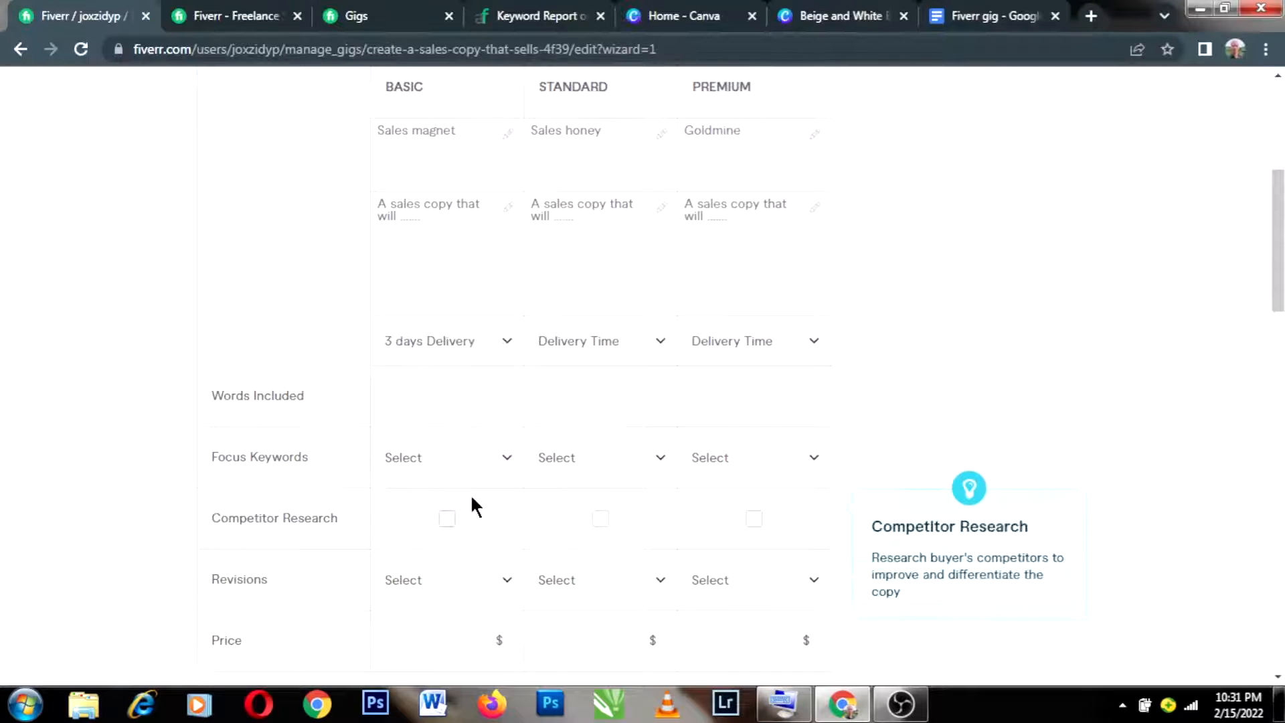
- Set the delivery time to 5 days for the Standard package and 7 days for the Premium package
click(662, 344)
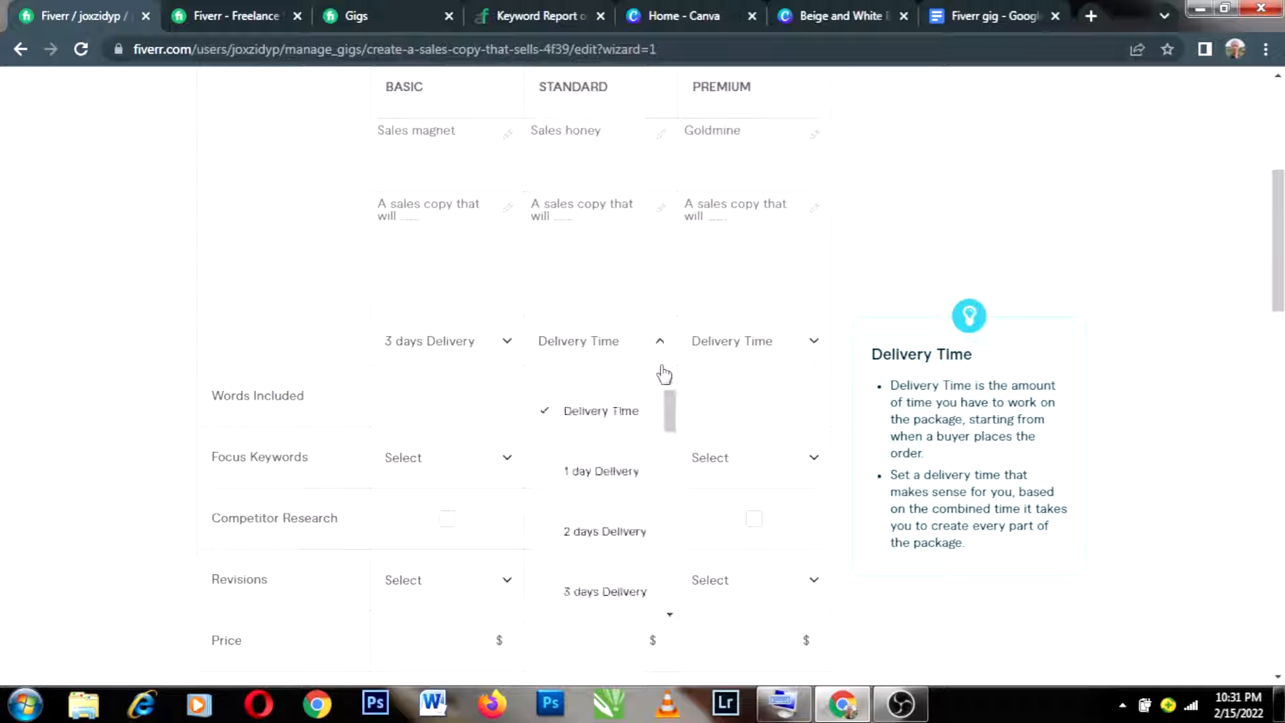
scroll(617, 483, down, 6)
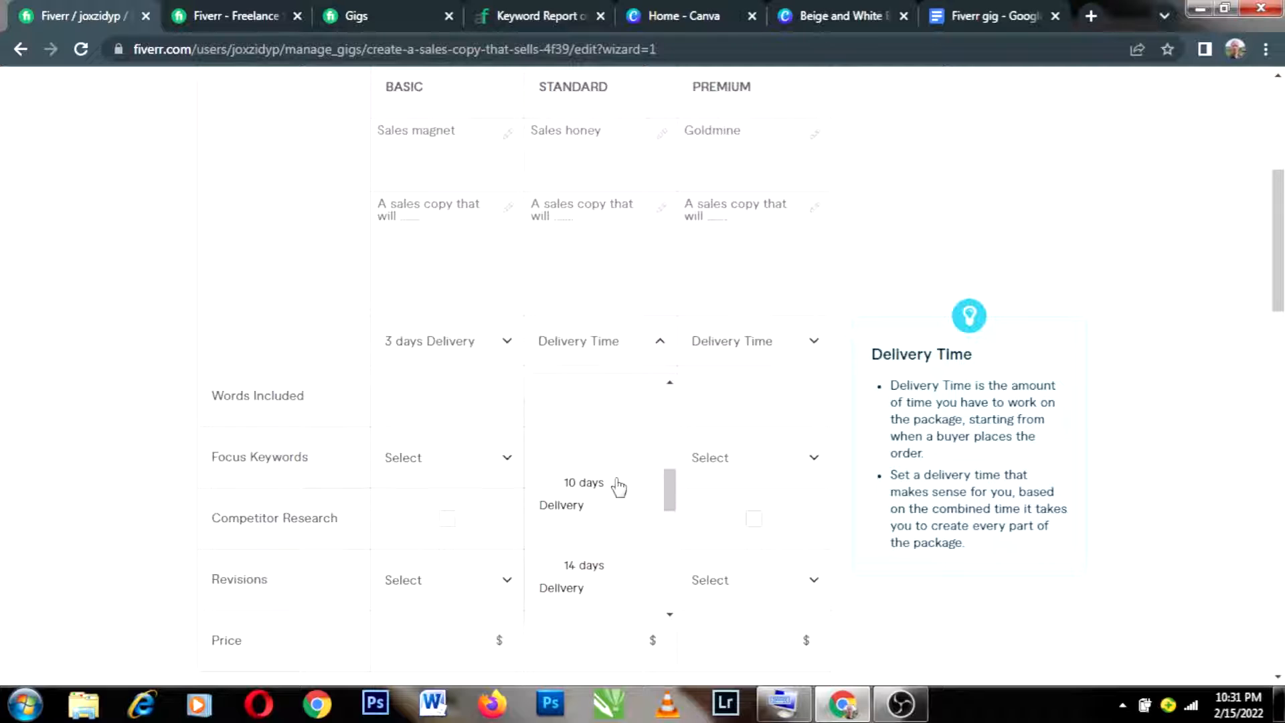
scroll(616, 483, up, 2)
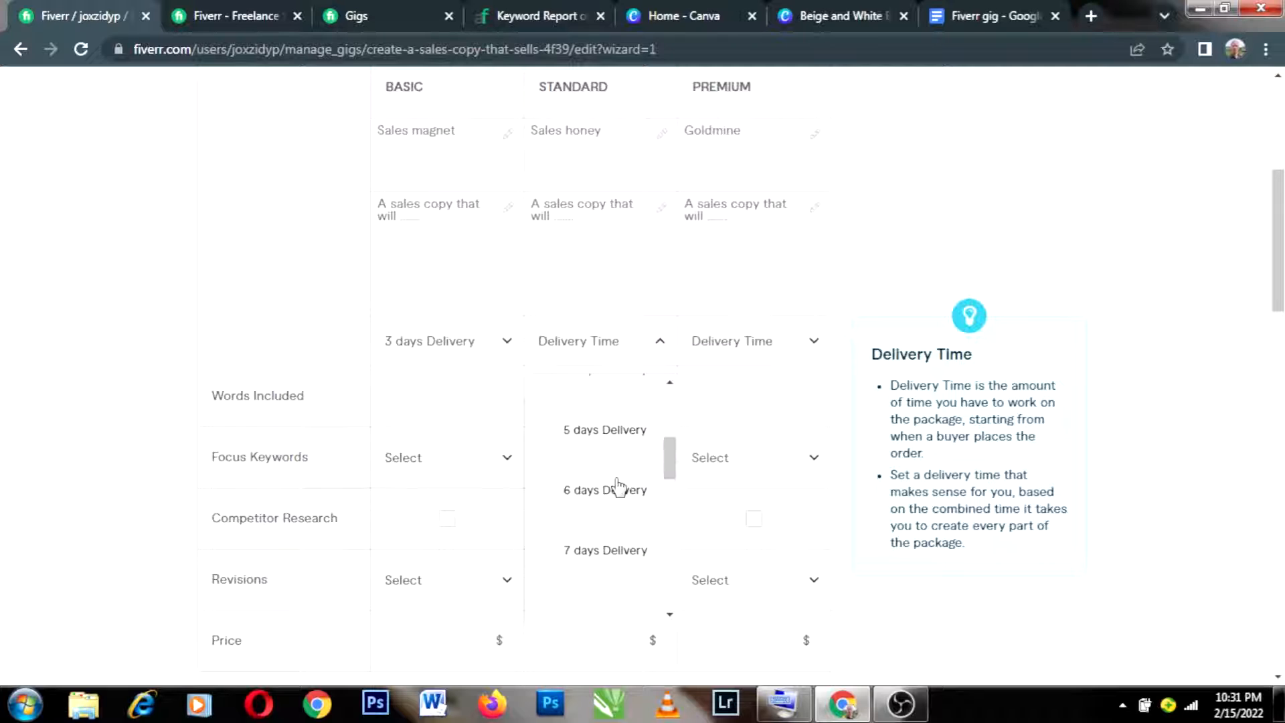
click(616, 429)
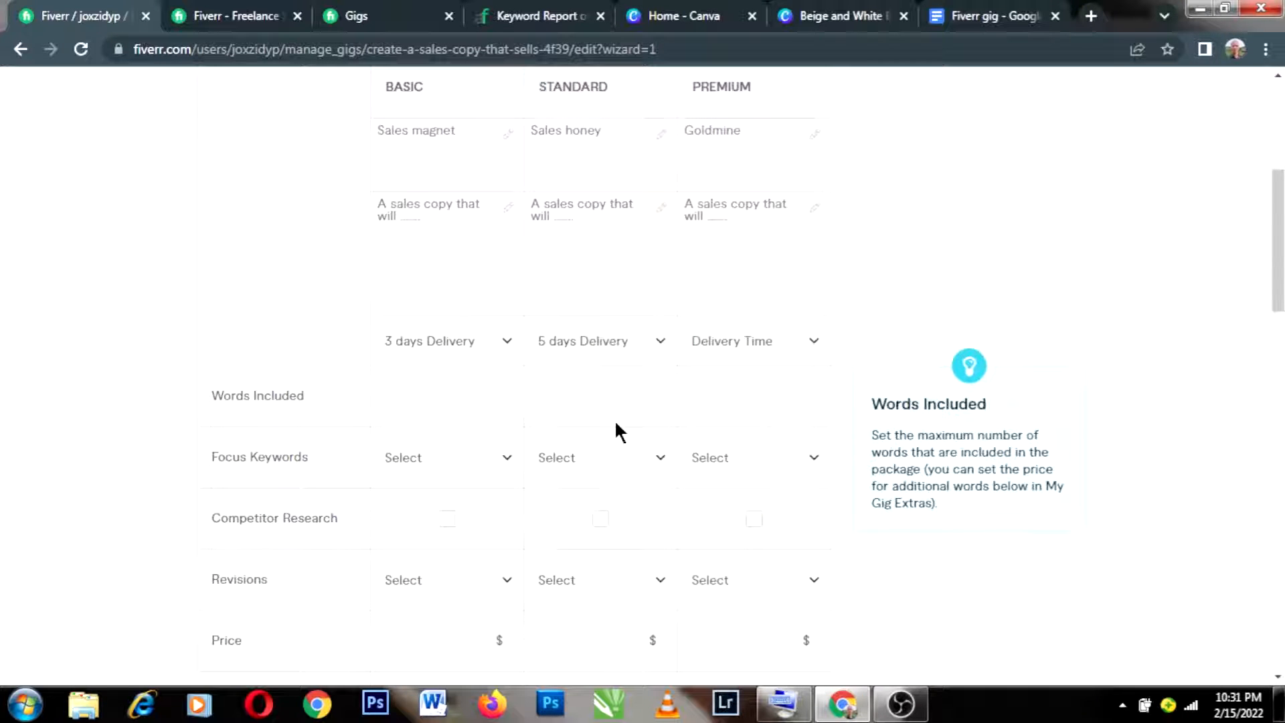
click(796, 348)
scroll(740, 552, down, 3)
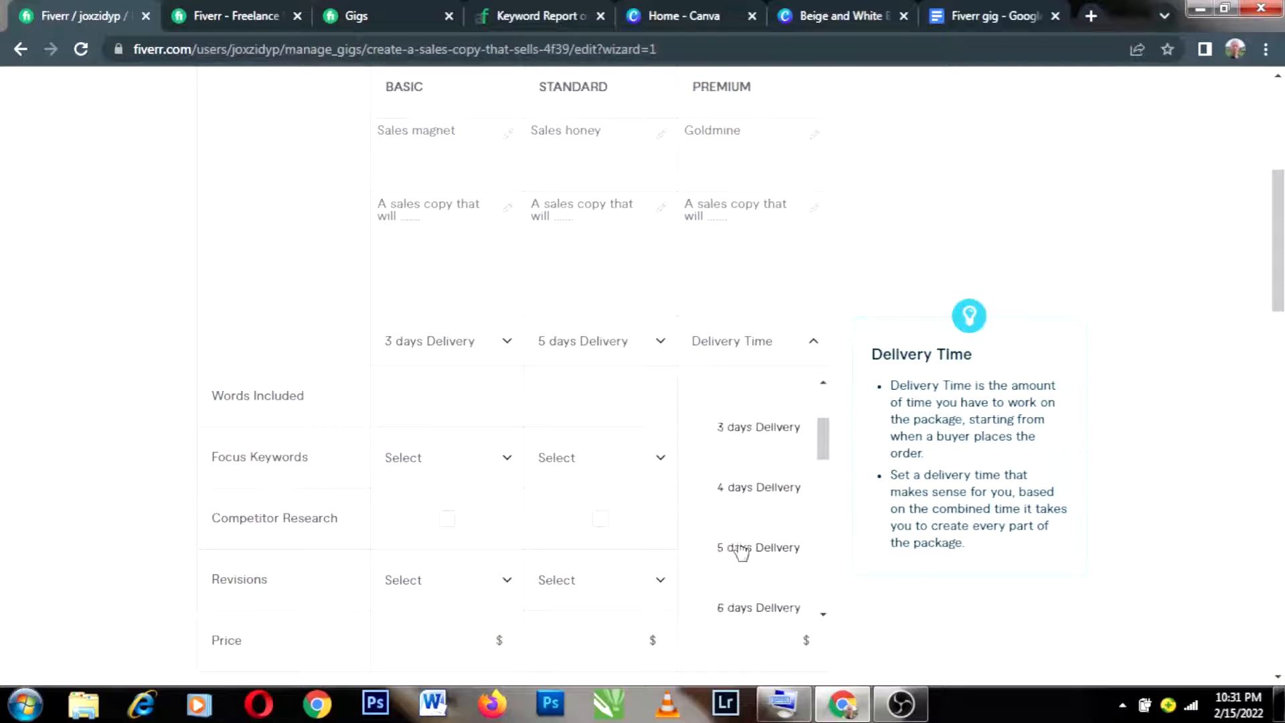
scroll(741, 552, down, 3)
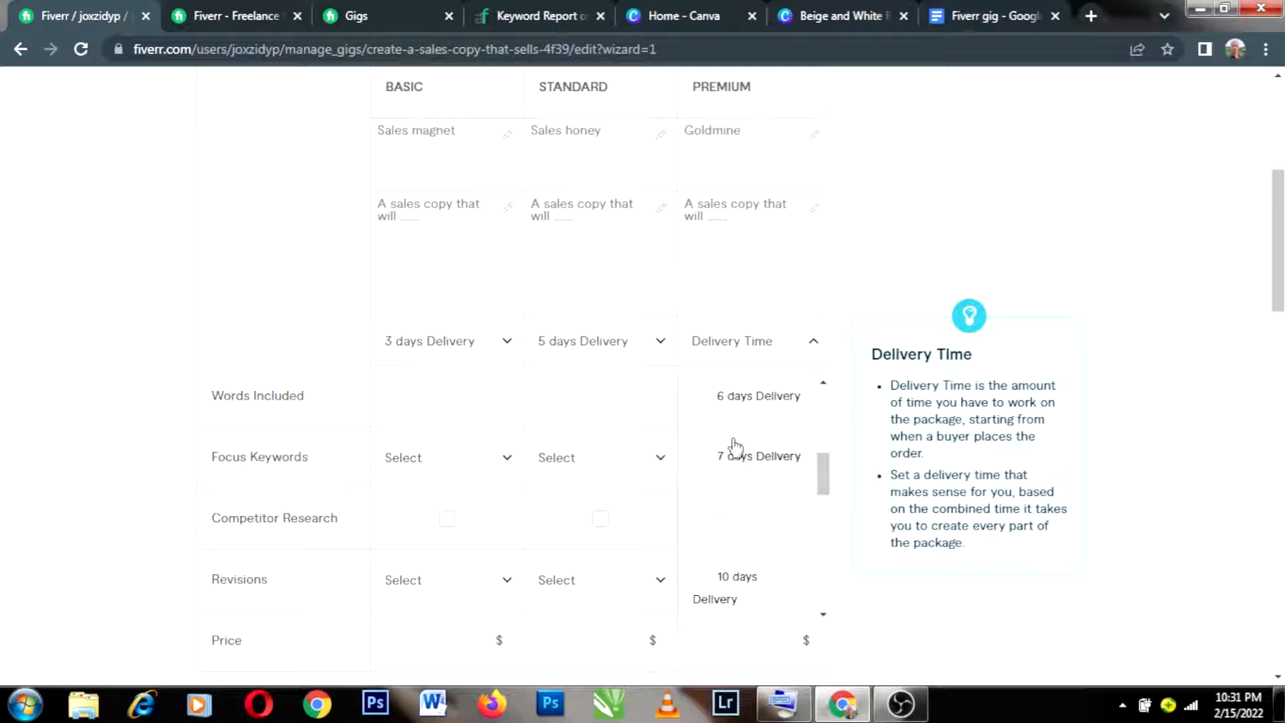
click(736, 455)
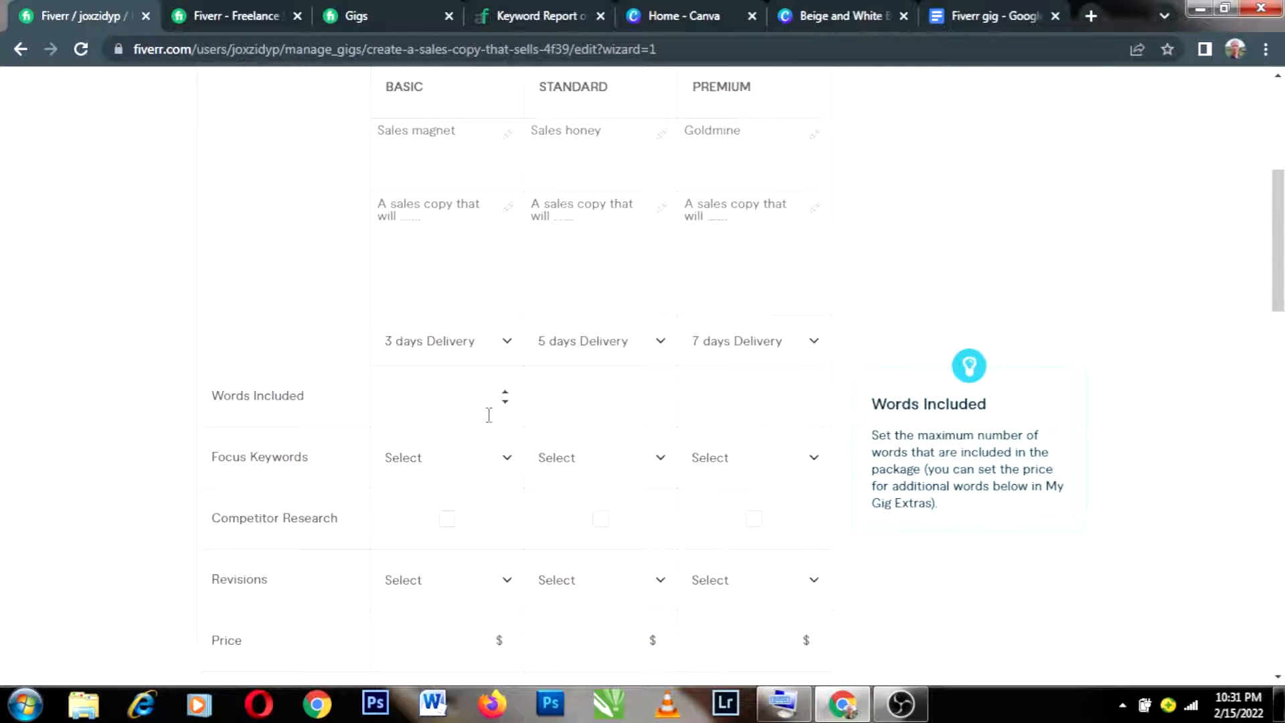
- Set the words included to 90 for Basic, 122 for Standard and 160 for Premium
scroll(419, 416, down, 1)
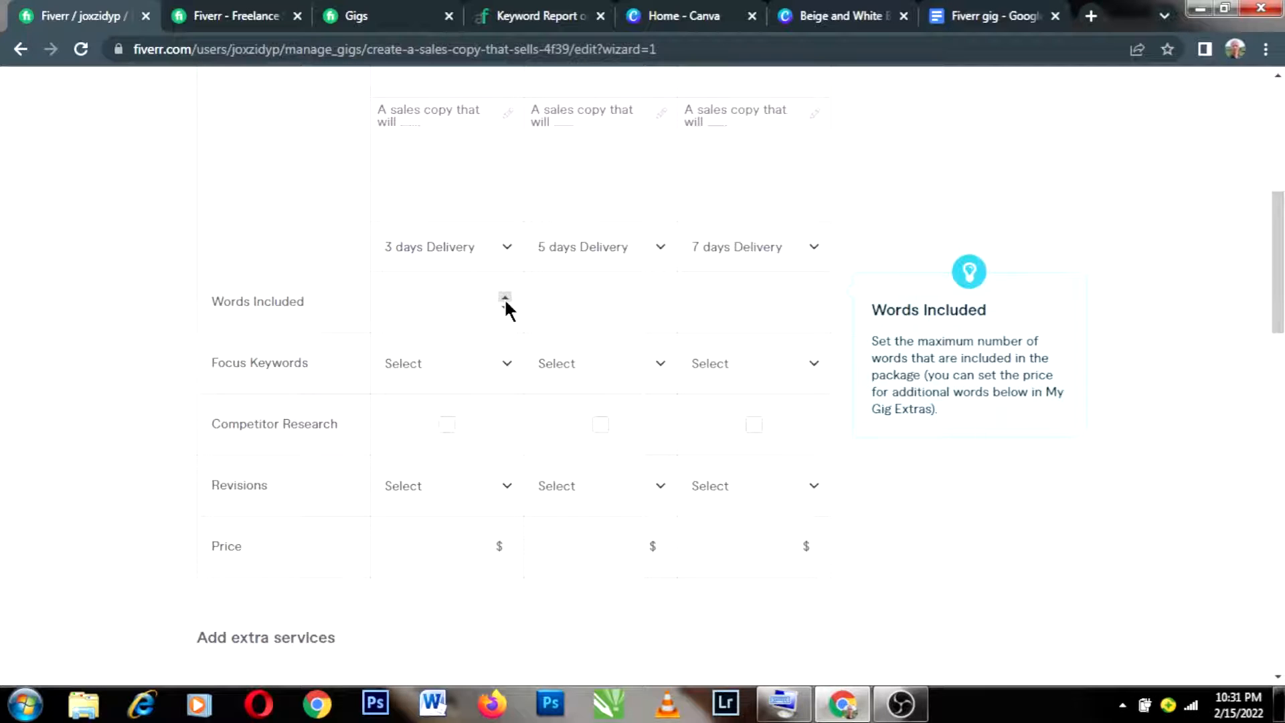
drag(504, 296, 504, 299)
drag(657, 298, 655, 299)
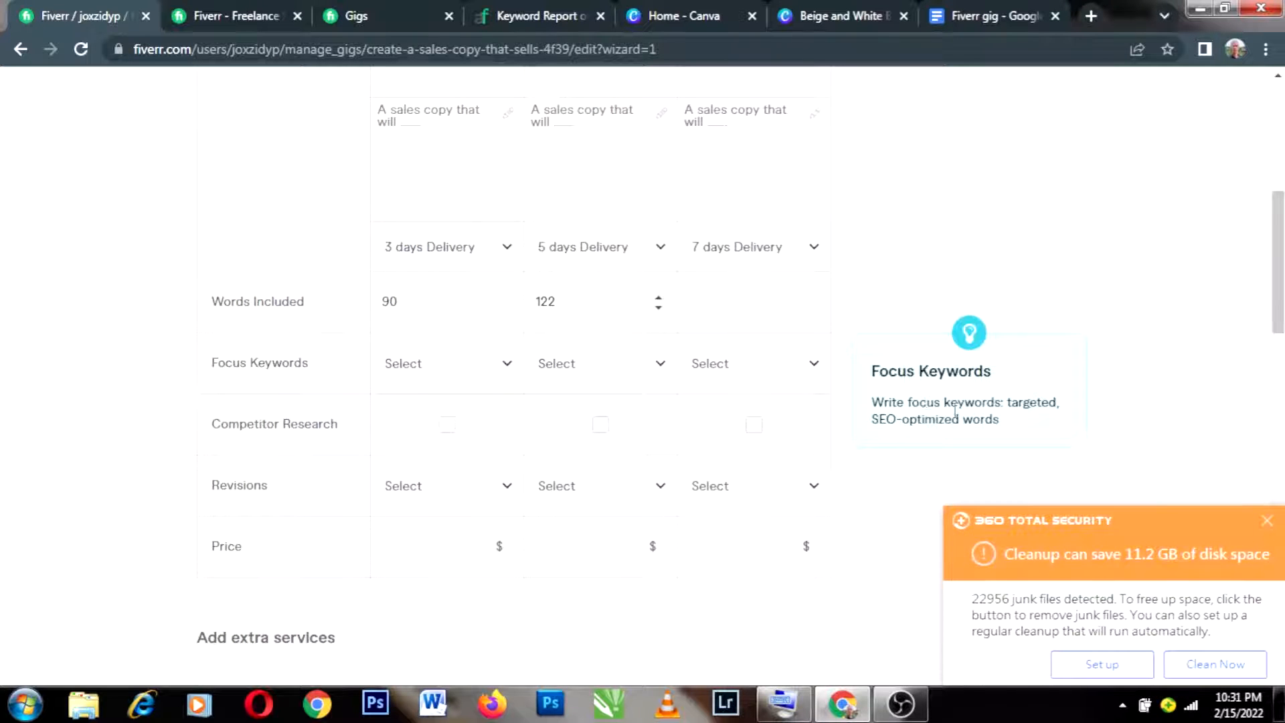
click(1266, 520)
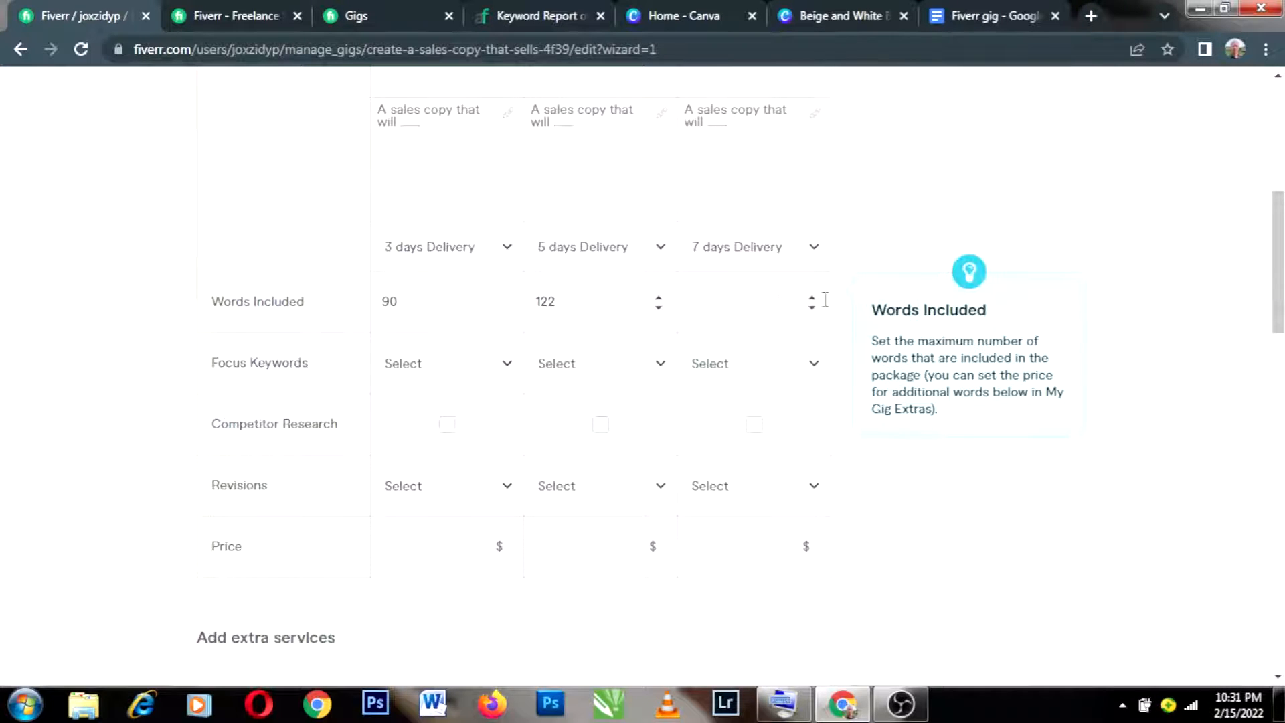
drag(811, 297, 811, 297)
click(811, 298)
click(811, 297)
click(811, 307)
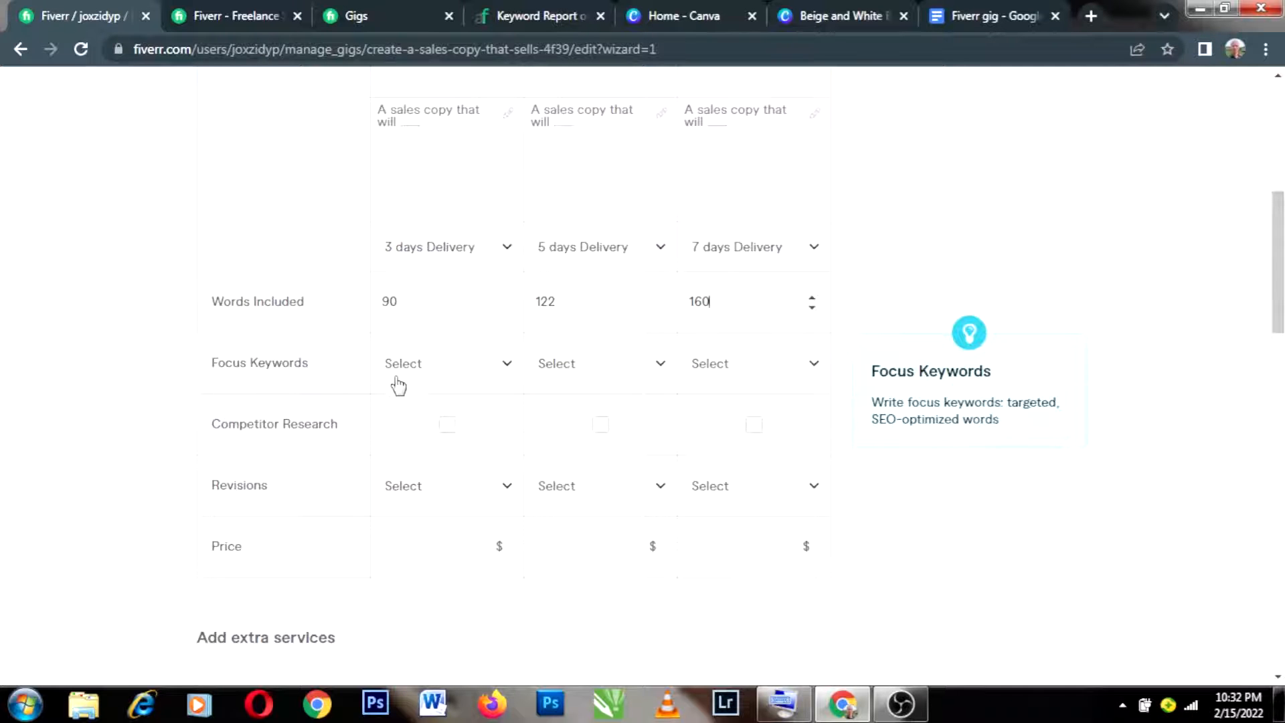
- Set the number of focus keywords to 1 for the Basic package and 2 for the Standard package
scroll(414, 418, down, 2)
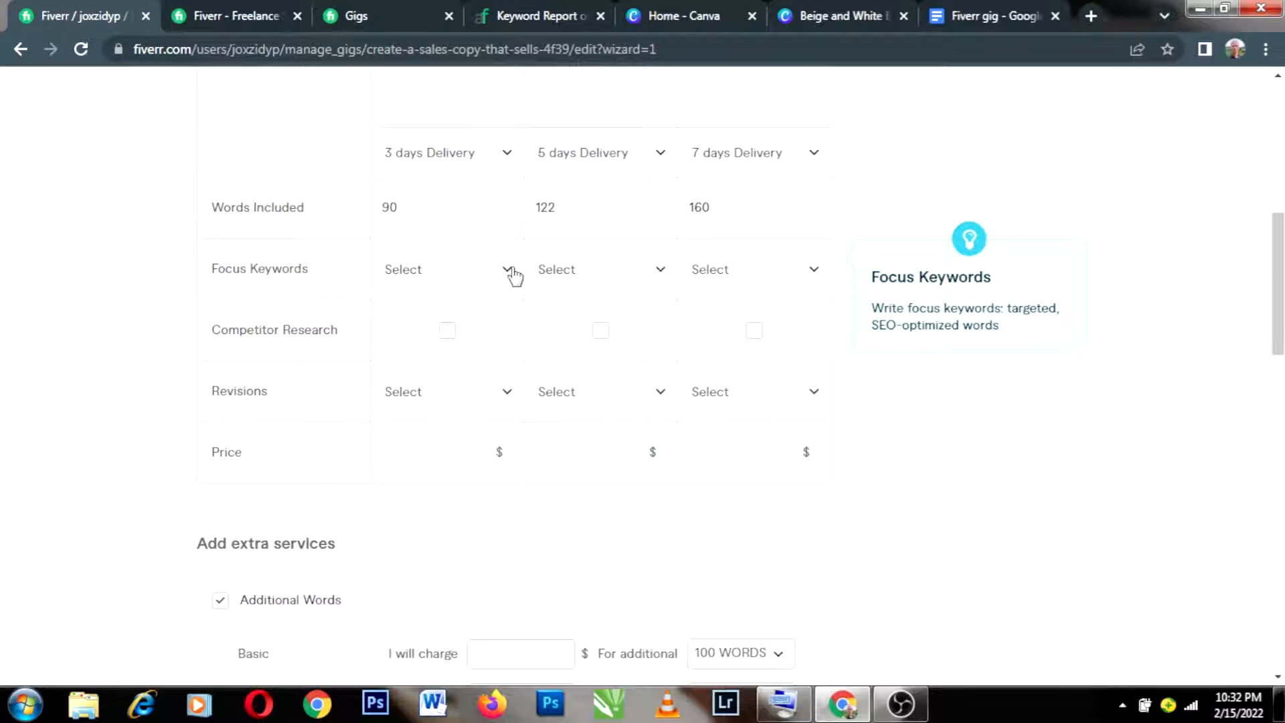
click(513, 274)
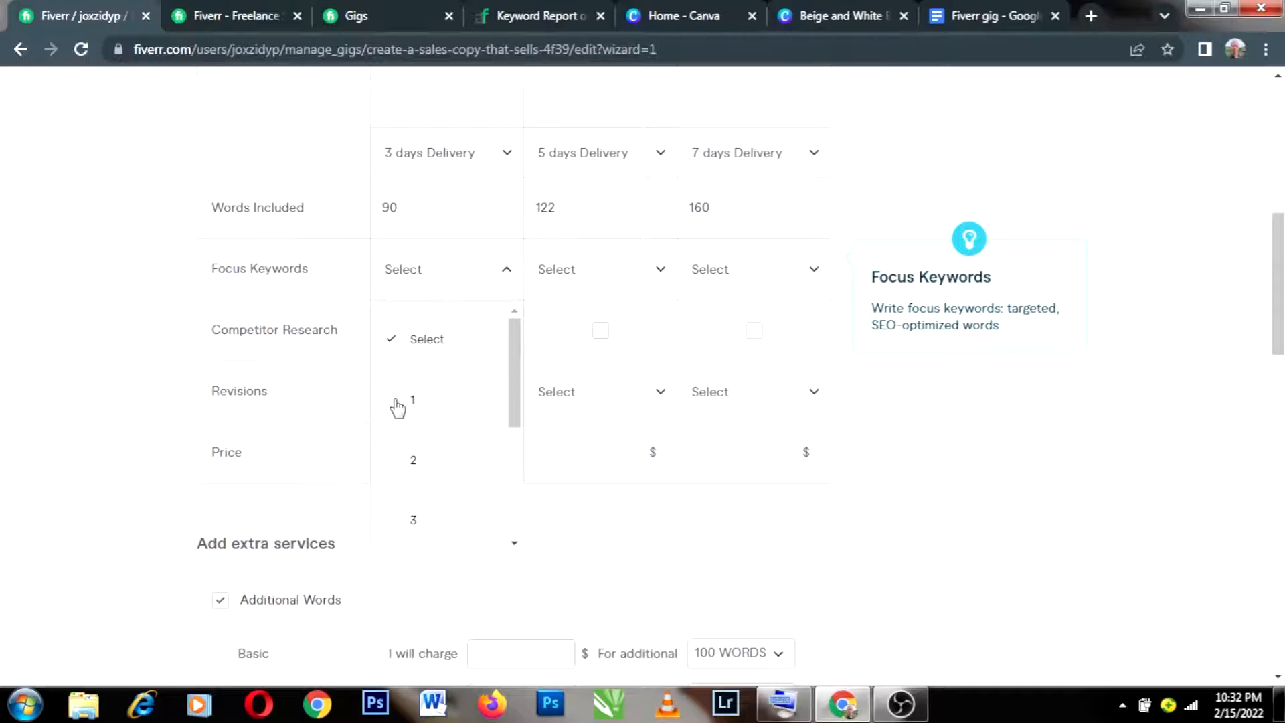
click(439, 405)
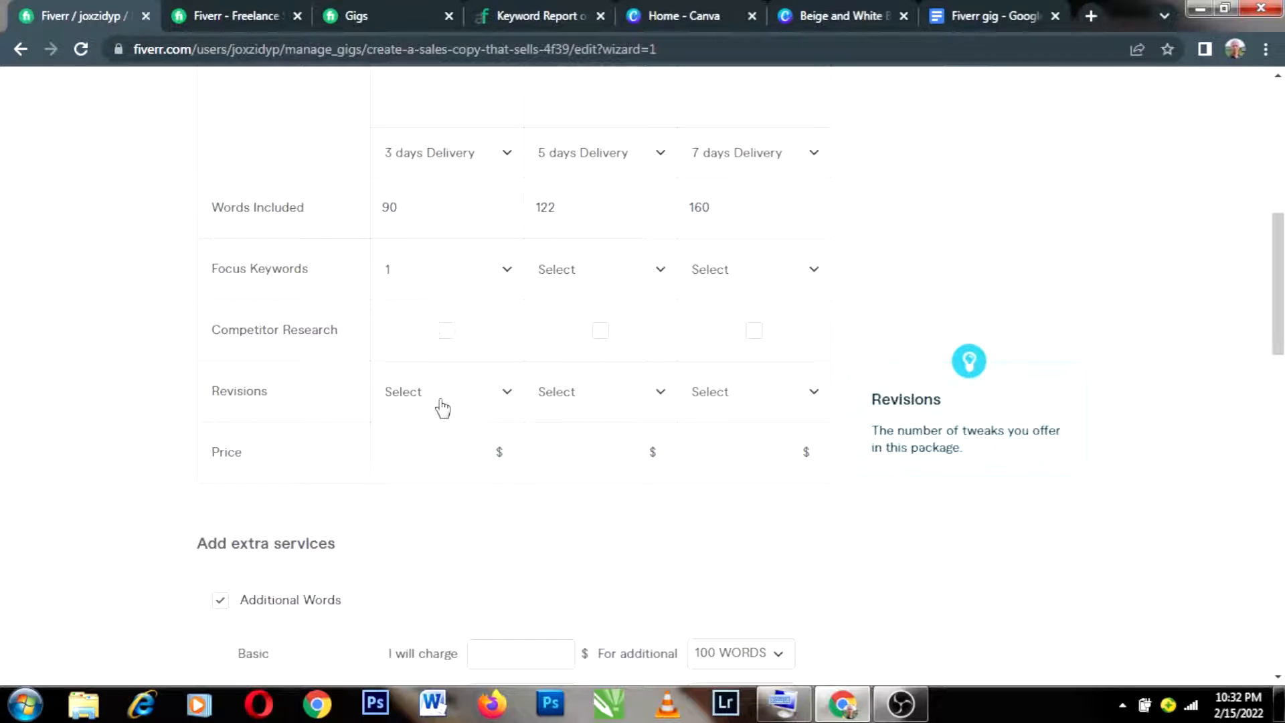
click(661, 275)
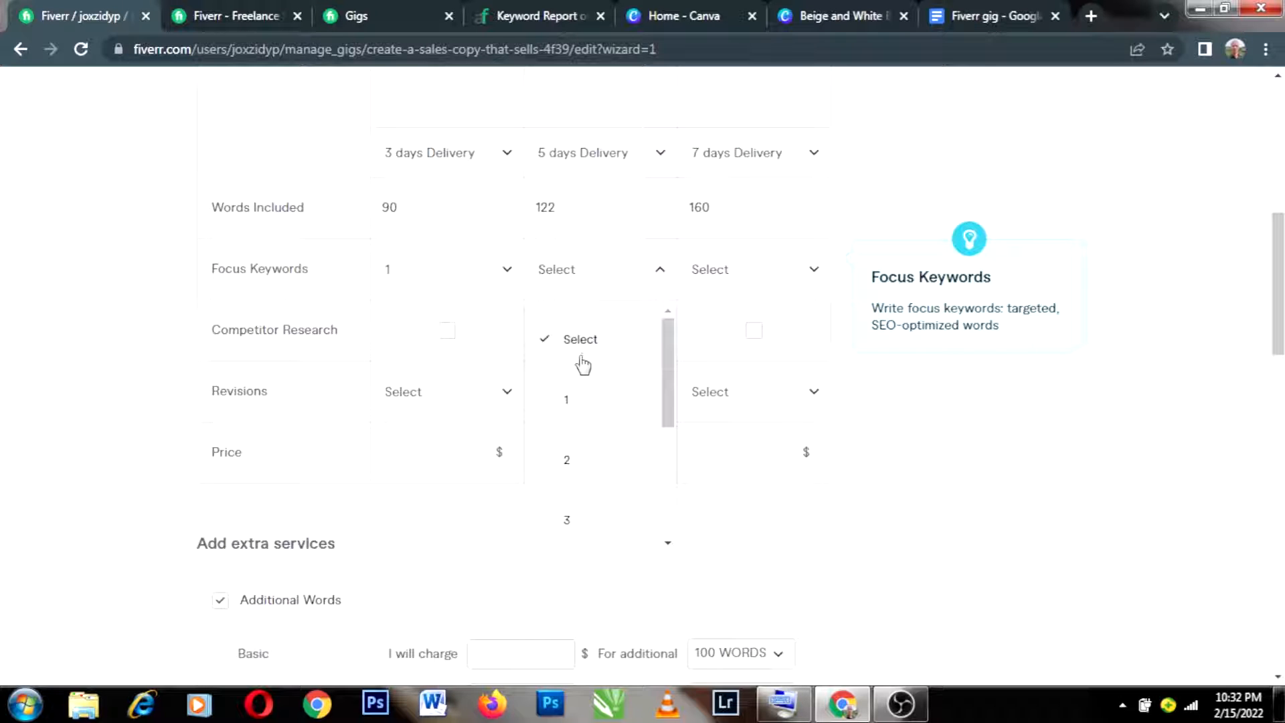
scroll(583, 398, down, 3)
scroll(583, 397, up, 3)
click(588, 466)
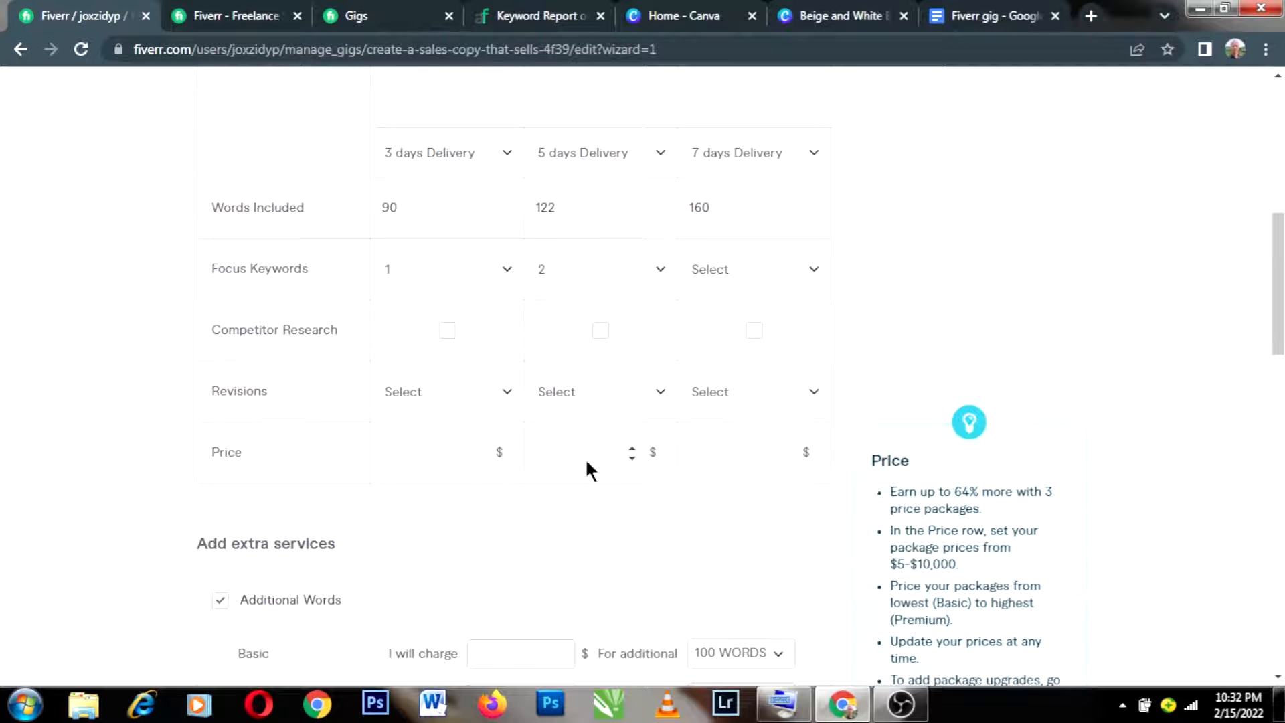
- Set the number of focus keywords to 3 for the Premium package
click(812, 274)
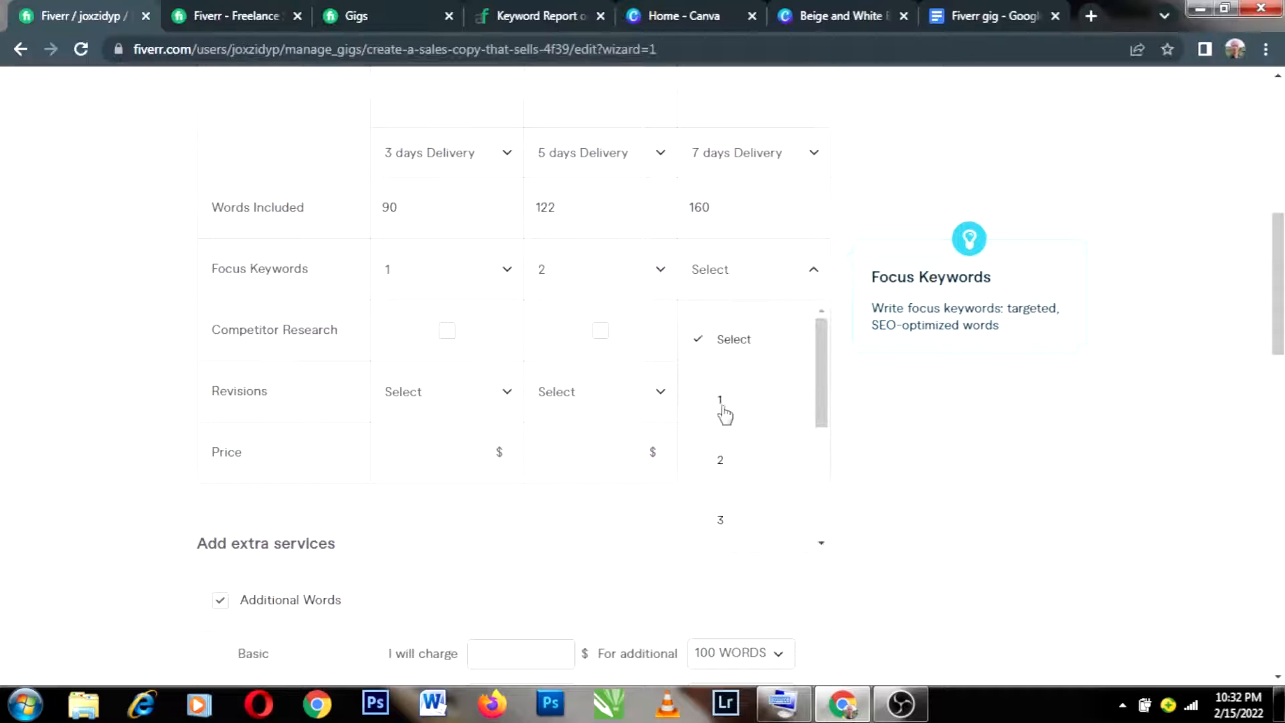
scroll(720, 422, down, 2)
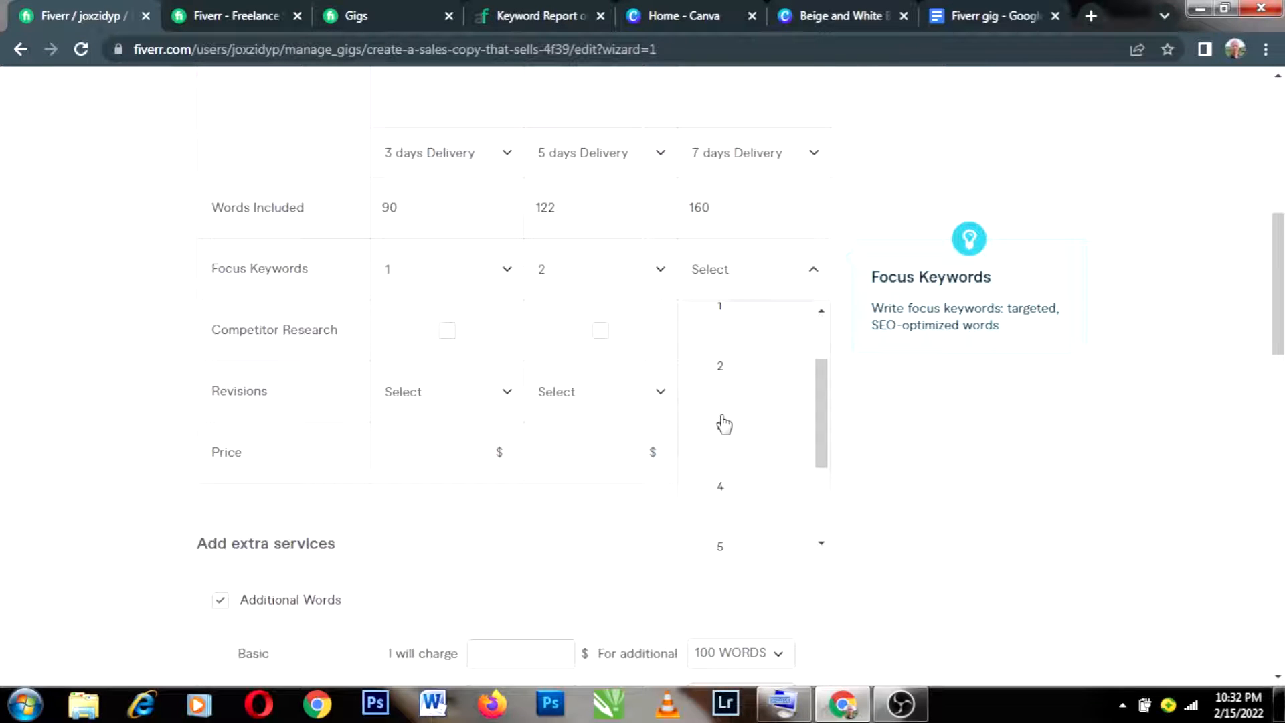
click(723, 425)
- Include competitor research in the Basic, Standard and Premium packages
scroll(516, 422, down, 2)
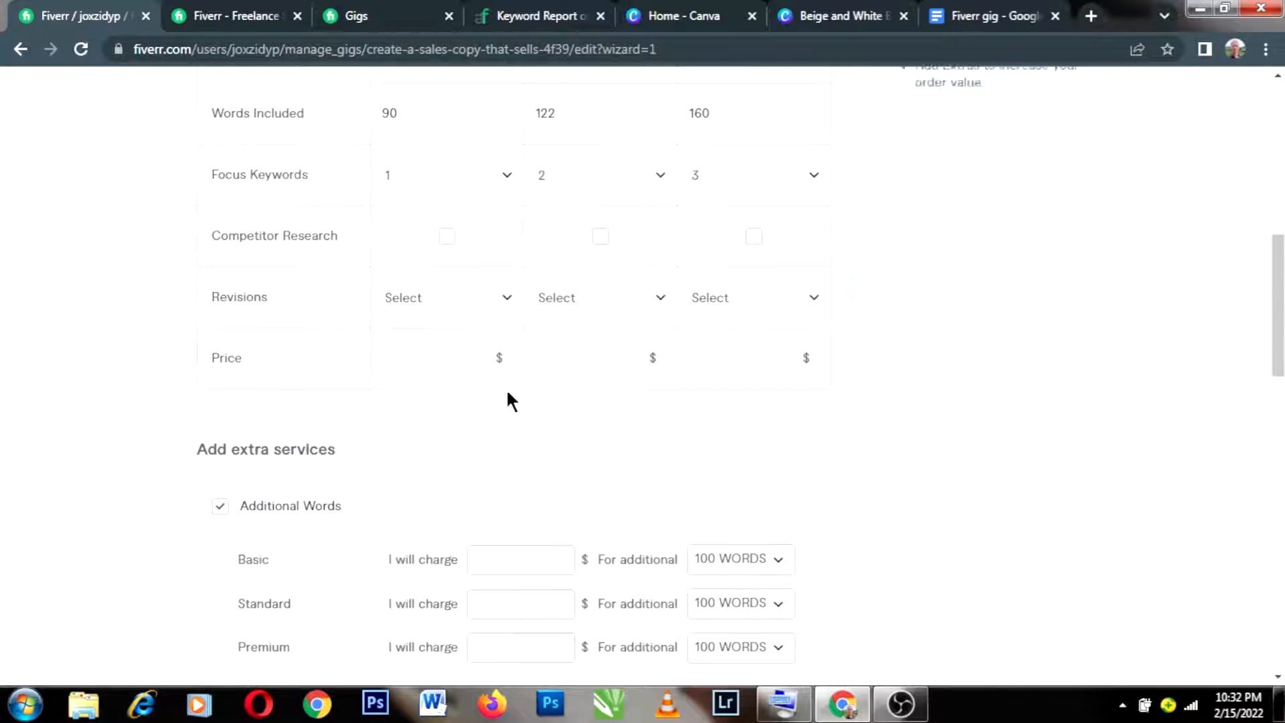
mouse_move(439, 258)
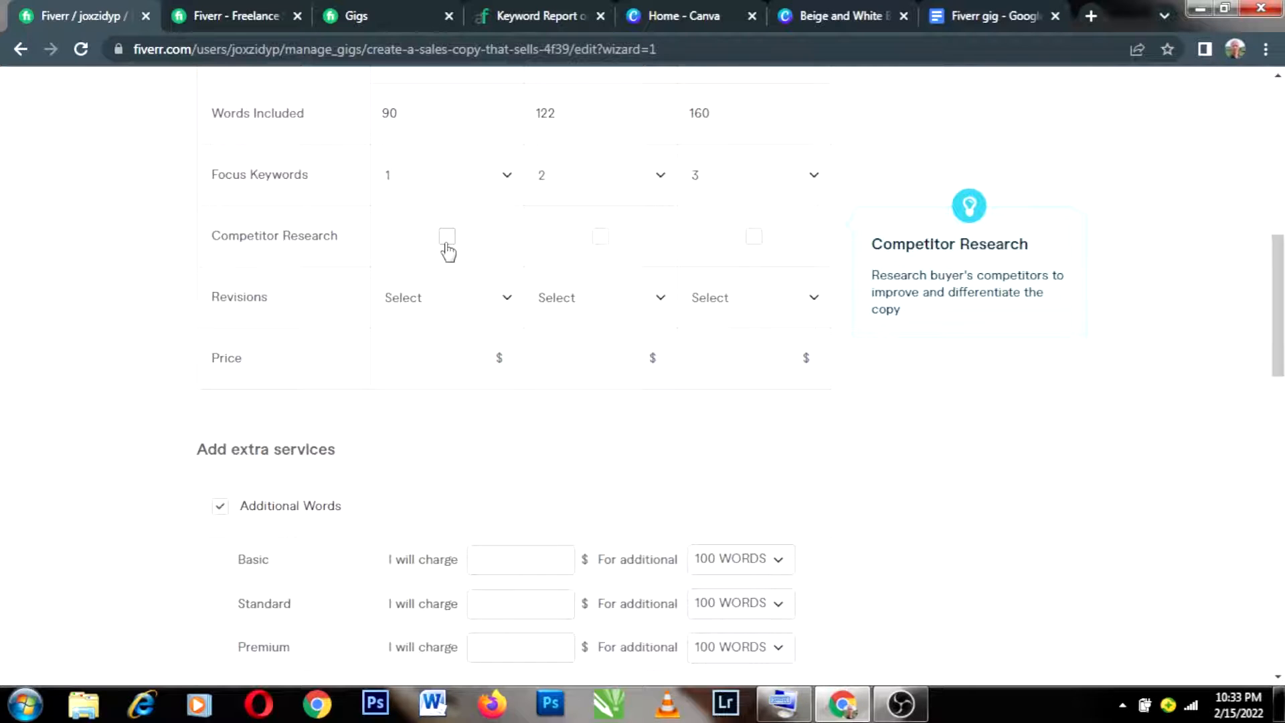
click(604, 245)
click(756, 241)
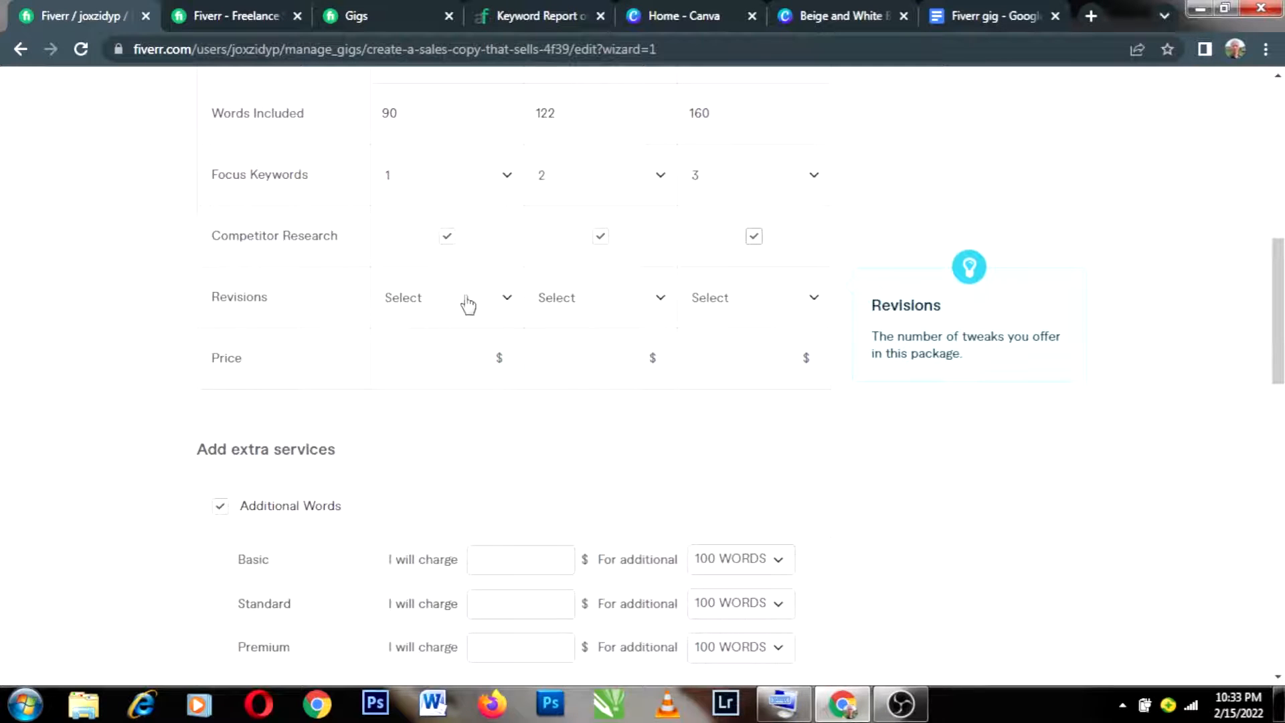
- Set the number of revisions to 1 for the Basic, Standard and Premium packages
click(501, 303)
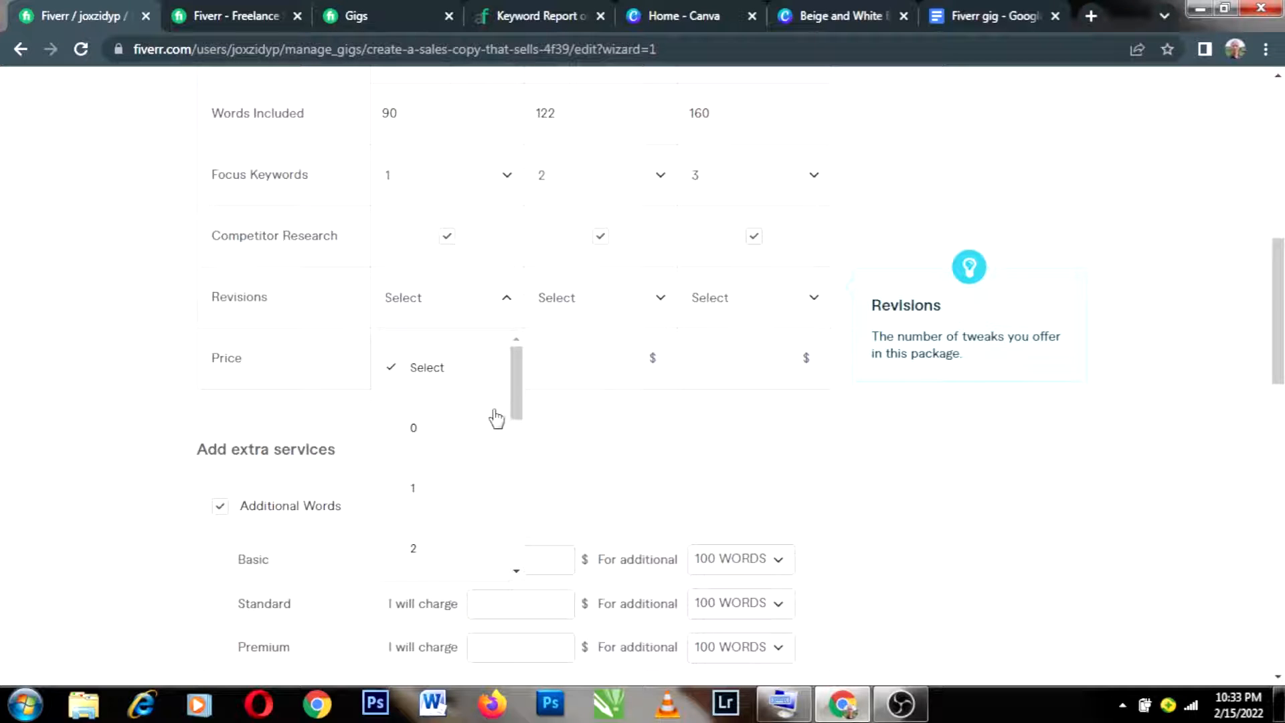
scroll(442, 428, down, 1)
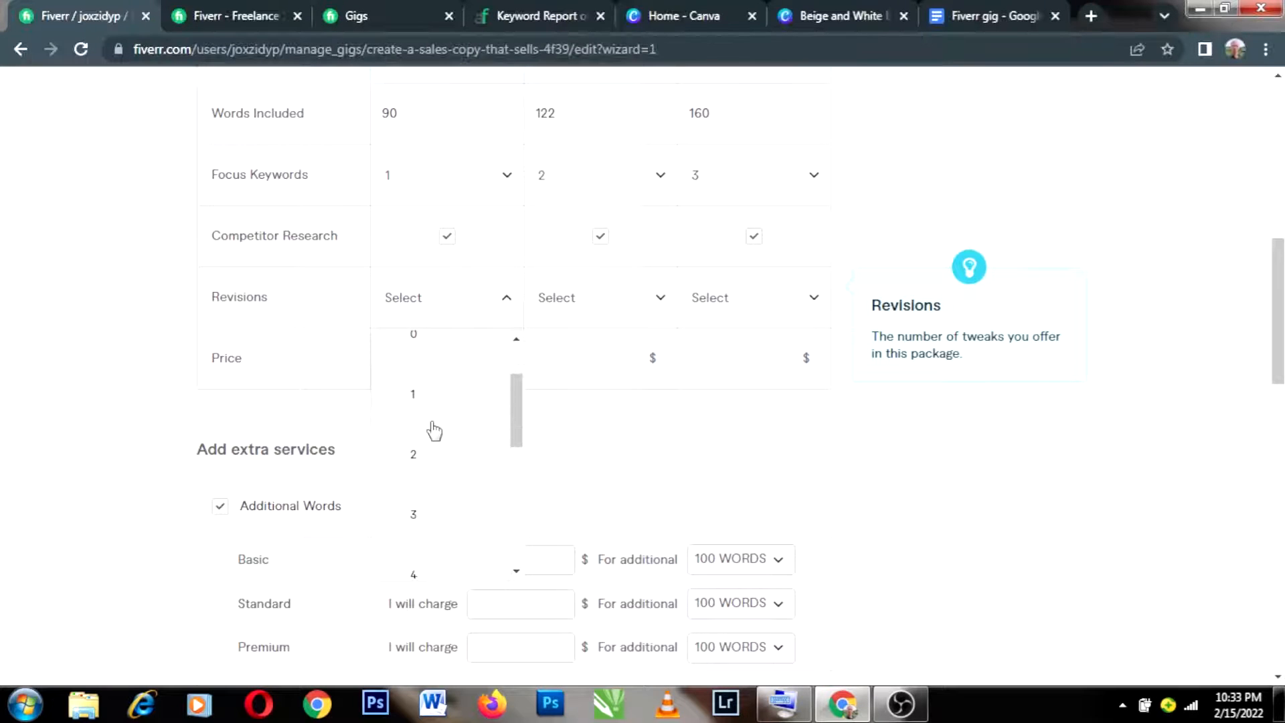
scroll(435, 432, up, 1)
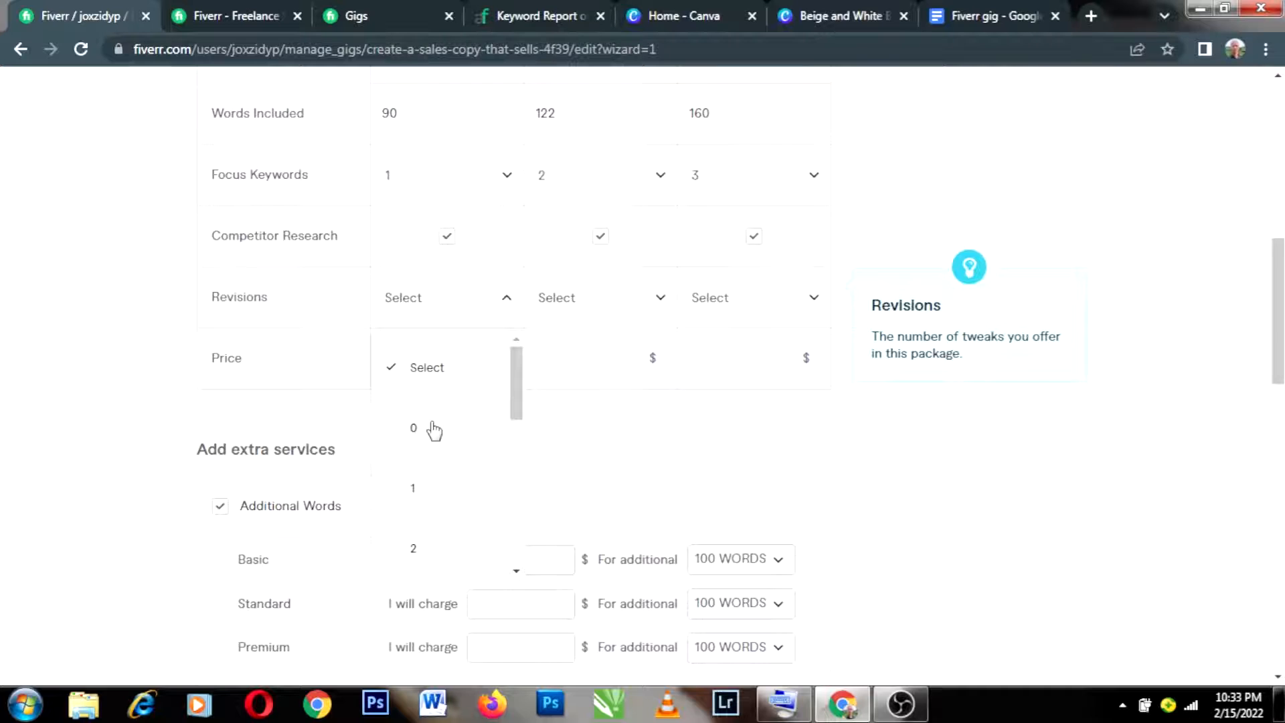
scroll(433, 431, down, 1)
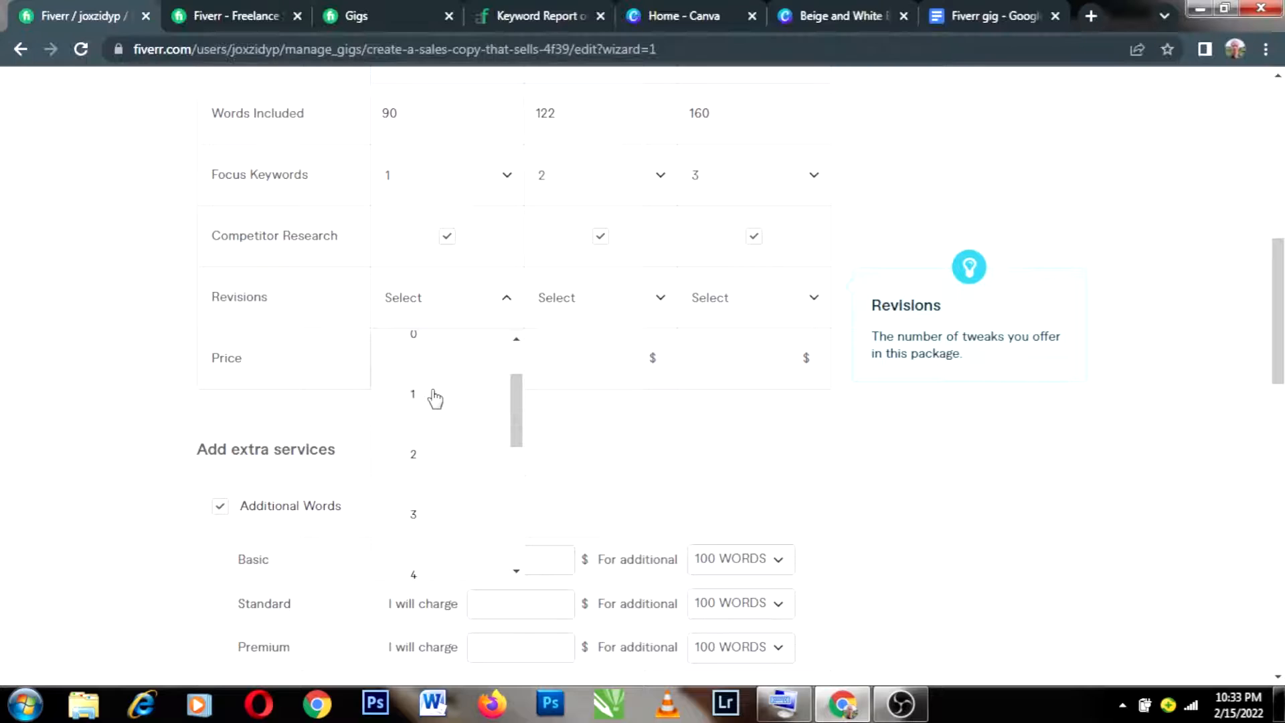
click(434, 395)
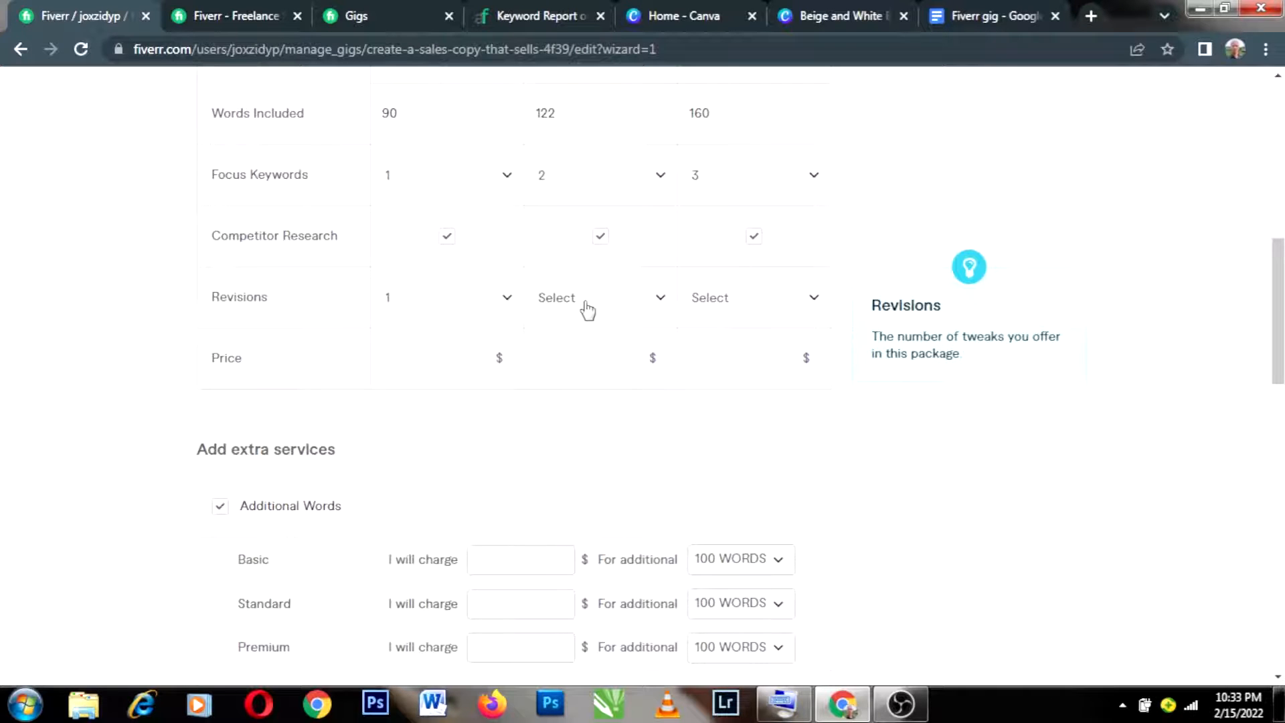
click(658, 301)
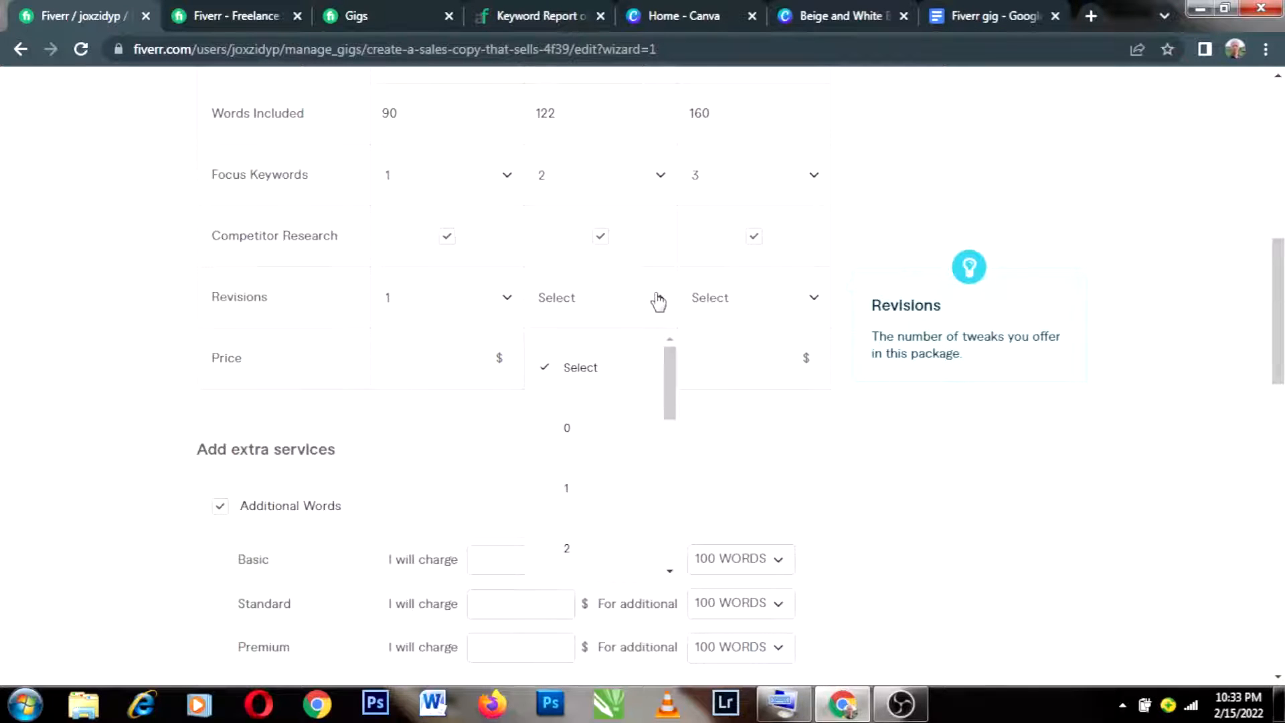
click(599, 498)
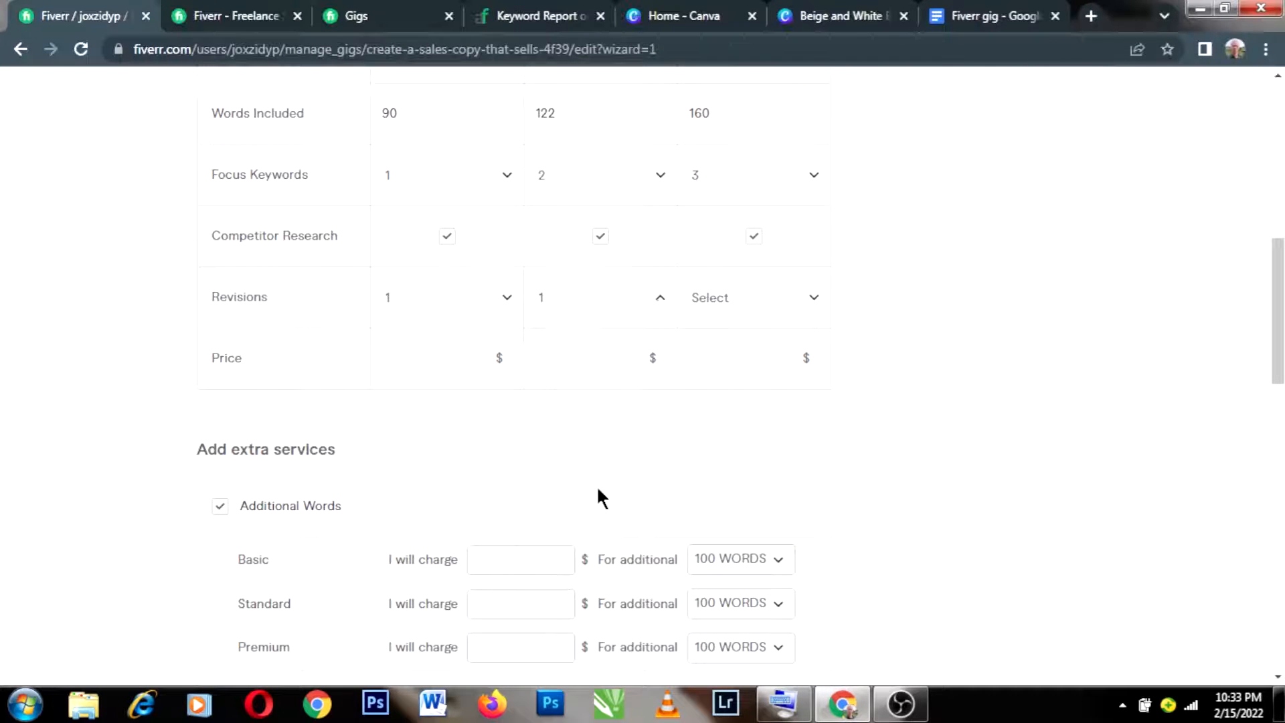
click(815, 296)
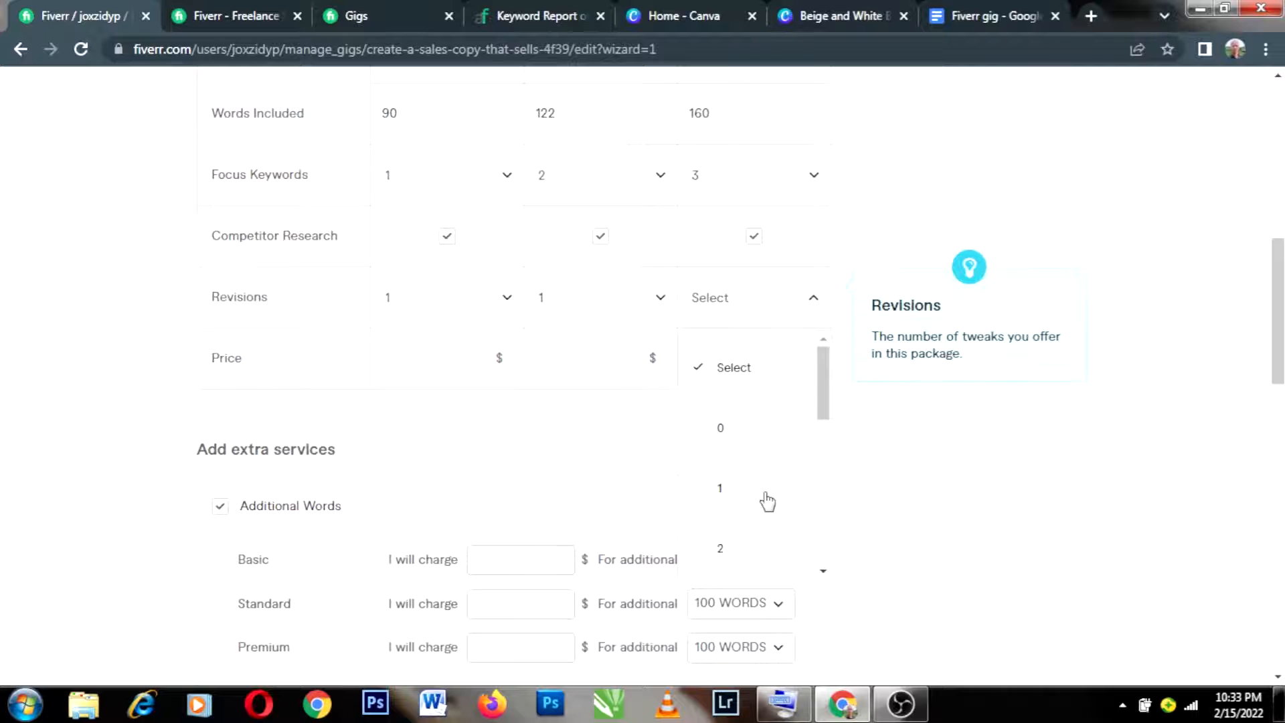
click(741, 493)
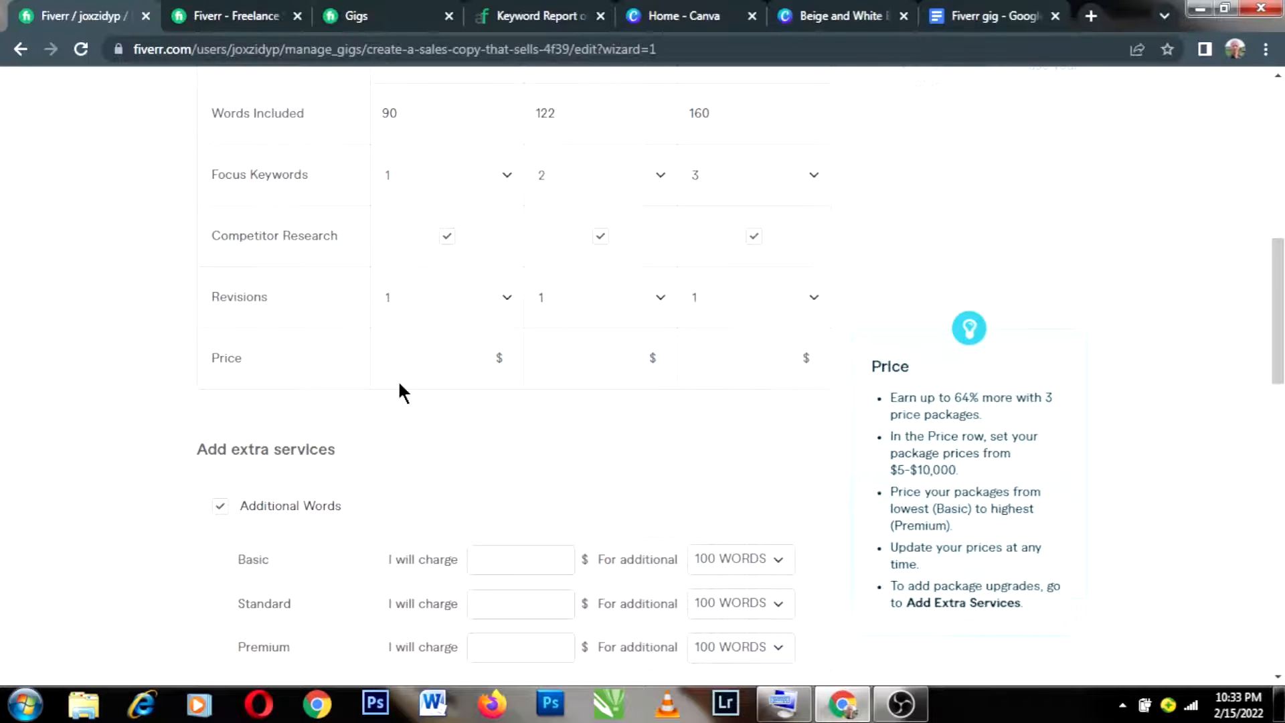
- Set the Basic package's price to $5
scroll(380, 379, down, 1)
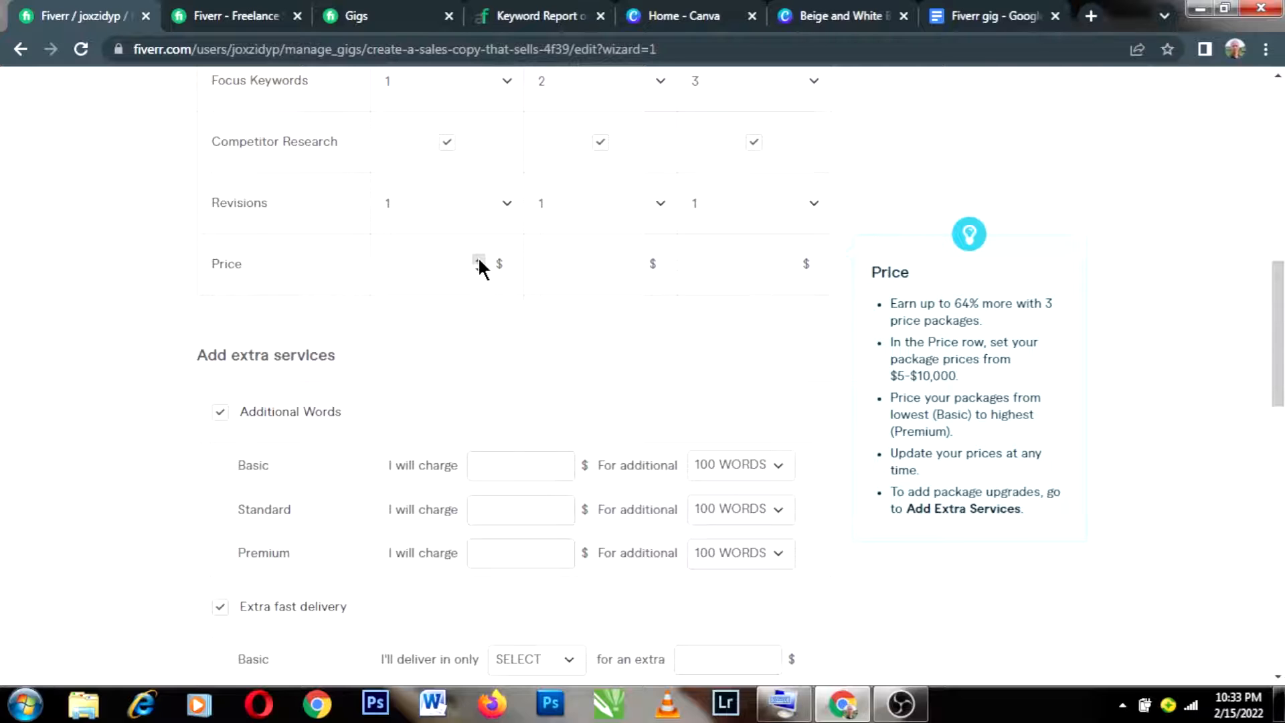
click(478, 261)
click(386, 311)
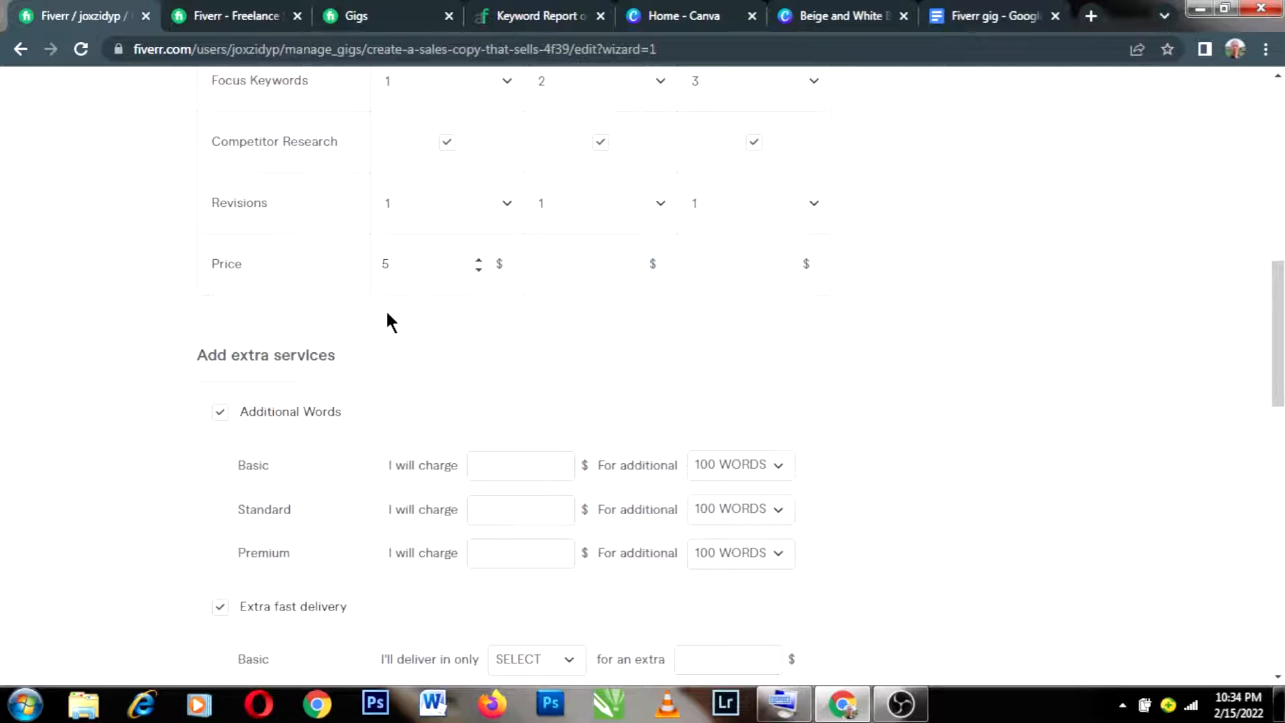
click(388, 293)
- Set the Standard package's price to $45
click(635, 260)
text(5)
click(632, 259)
click(632, 259)
click(632, 259)
click(632, 259)
click(632, 259)
click(632, 259)
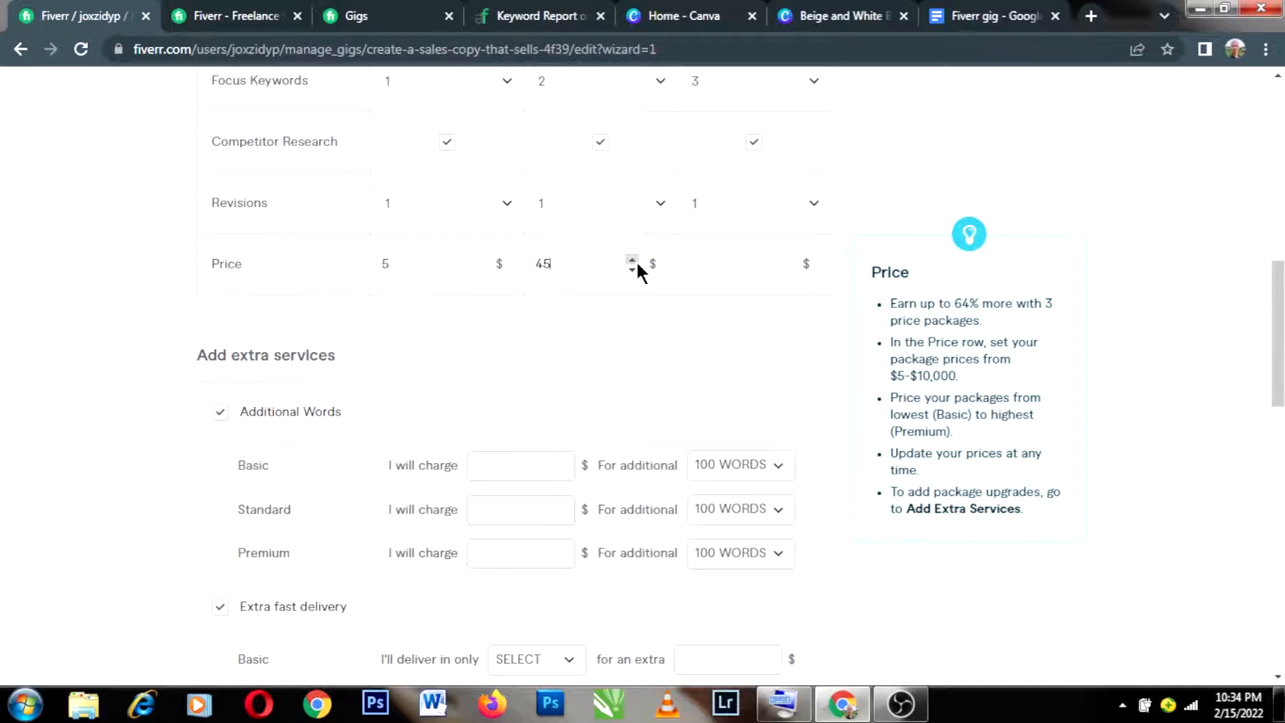
- Set the Premium package's price to $90
click(785, 259)
click(786, 259)
click(786, 259)
click(786, 259)
click(786, 259)
click(786, 259)
click(786, 259)
click(785, 259)
double_click(785, 259)
click(786, 259)
click(786, 259)
double_click(785, 259)
double_click(786, 259)
click(786, 259)
click(786, 259)
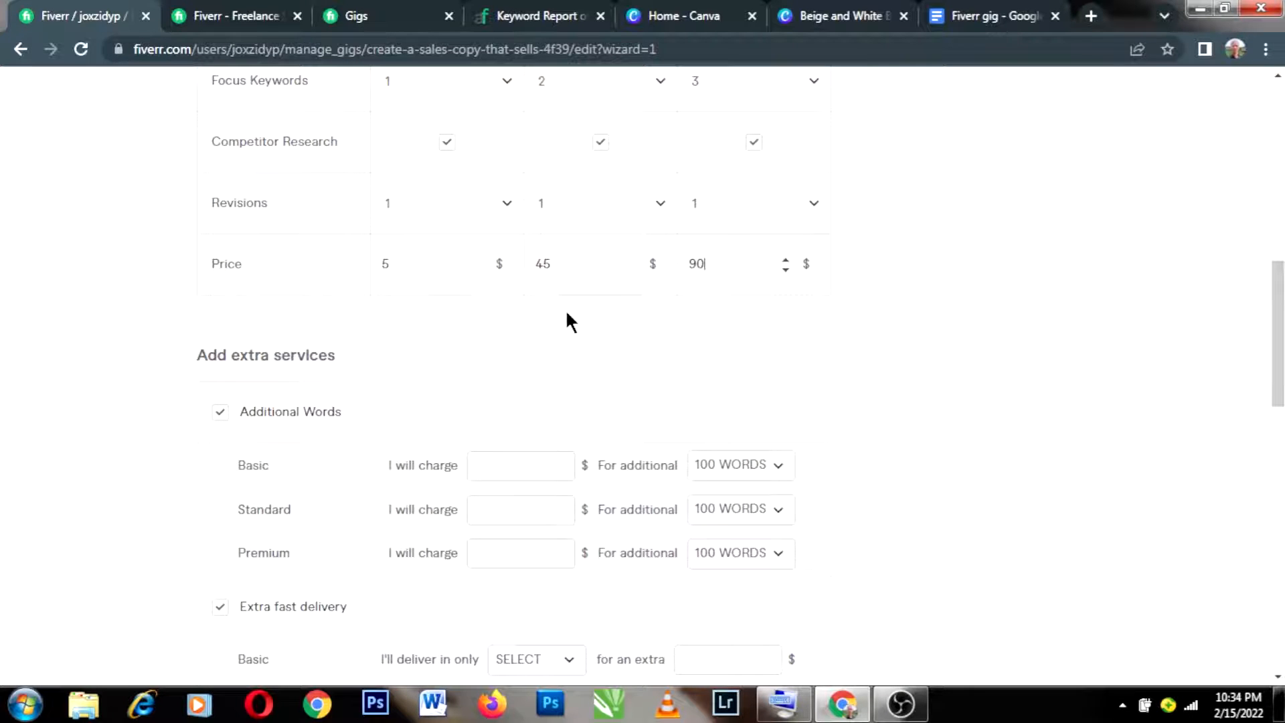
- Turn off the Additional Words, Extra fast delivery and Additional Focus Keyword extra services
scroll(565, 321, down, 1)
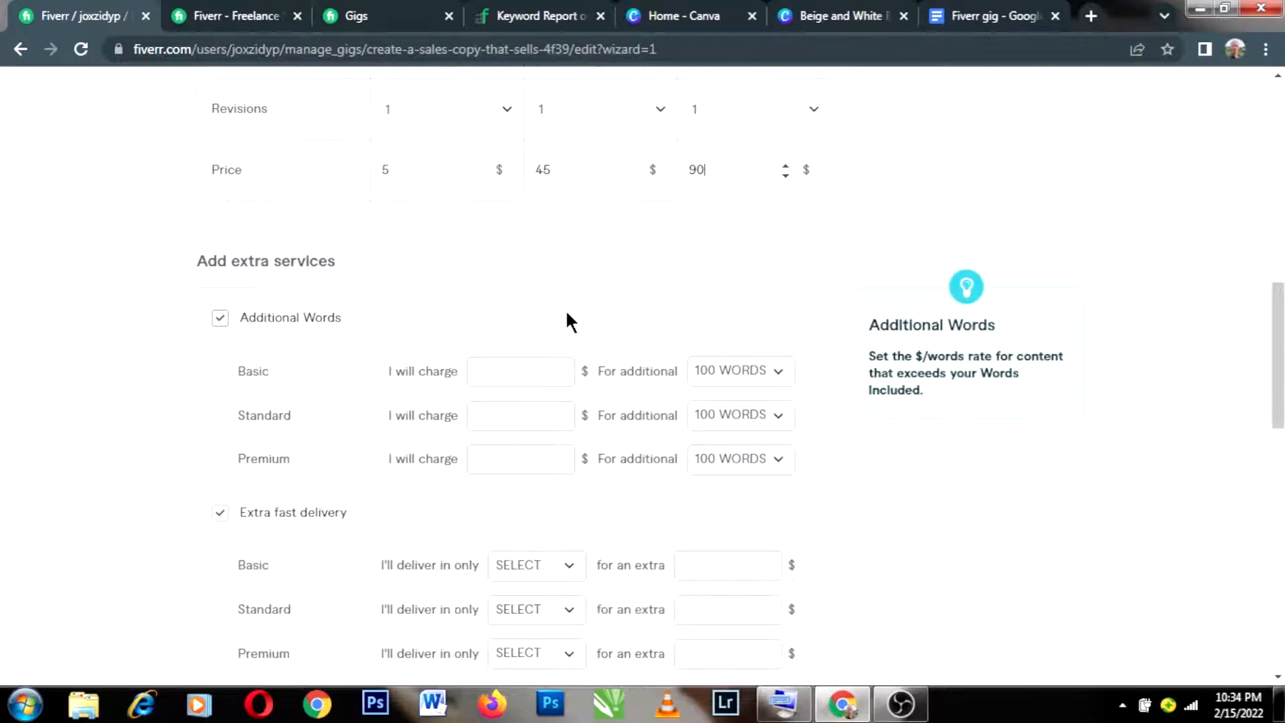
scroll(566, 321, down, 1)
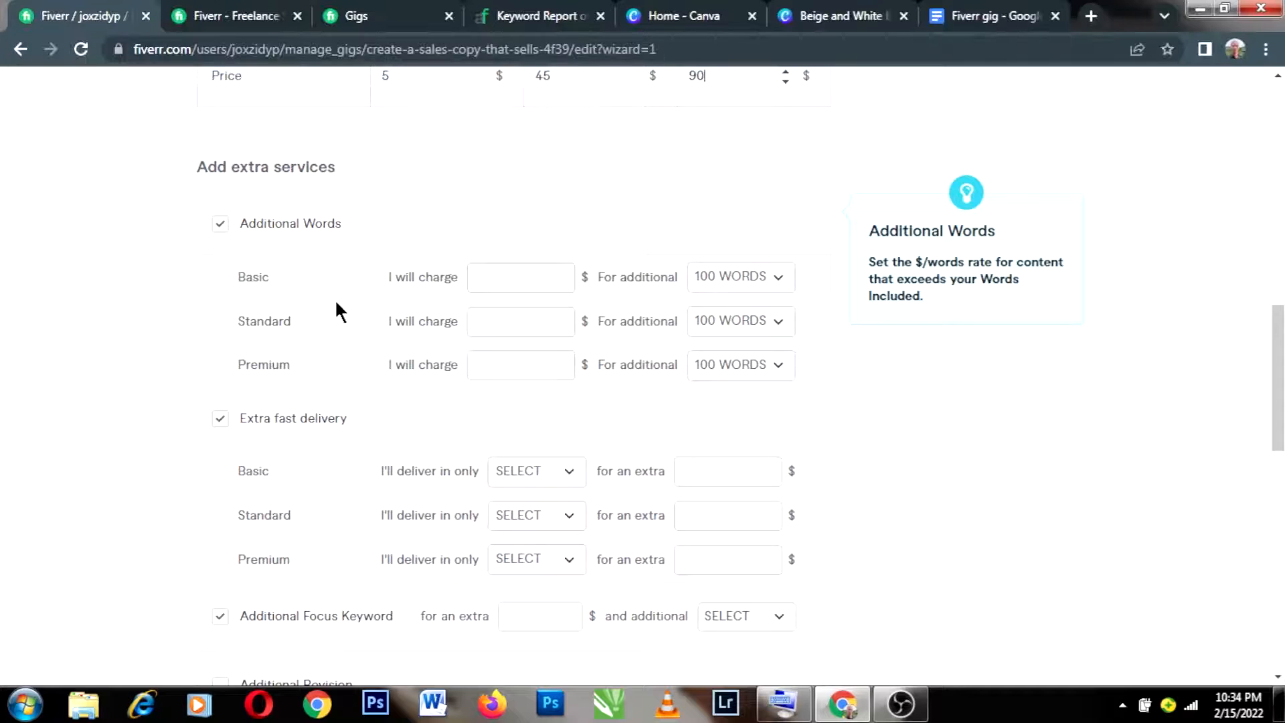
click(556, 273)
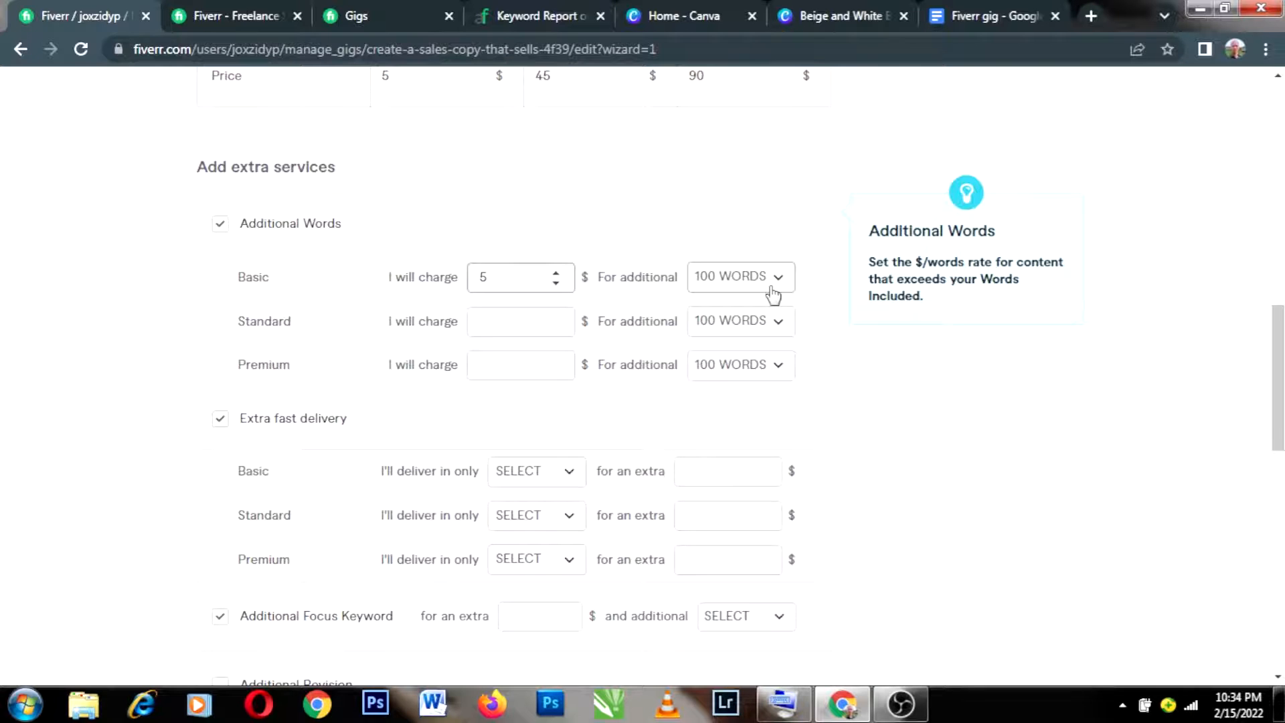
click(221, 225)
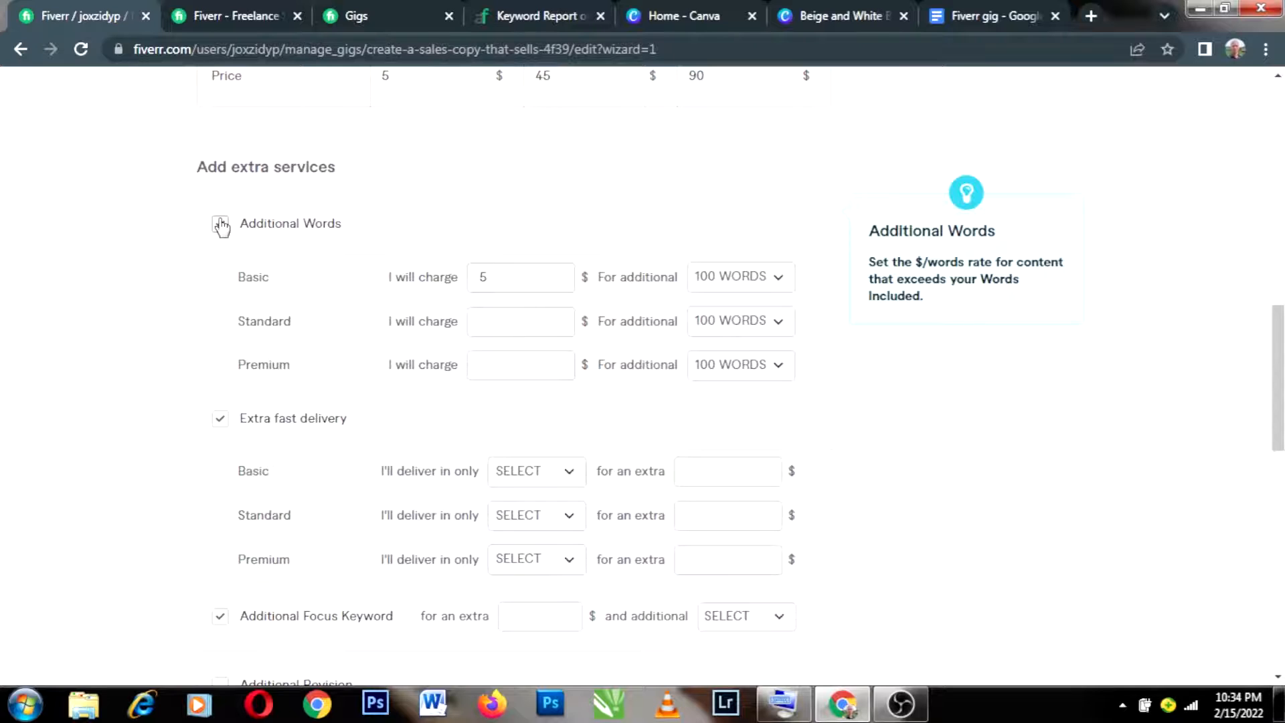
scroll(242, 246, down, 1)
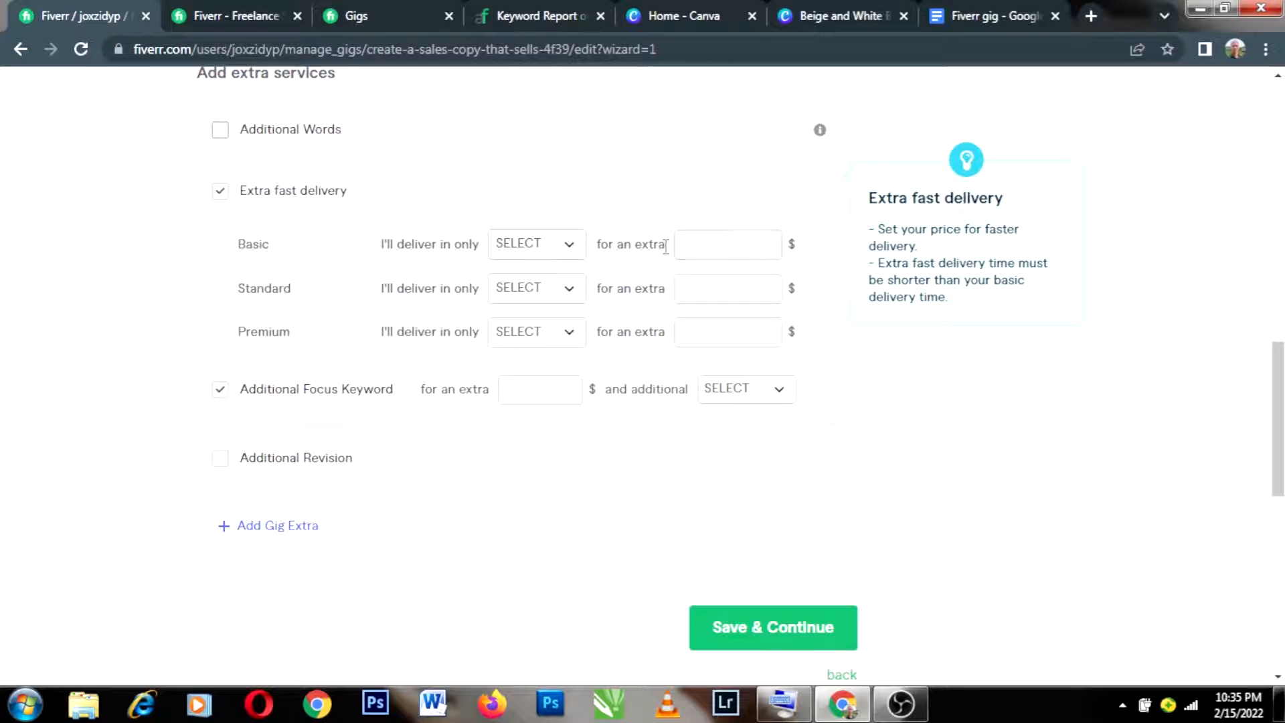
click(730, 249)
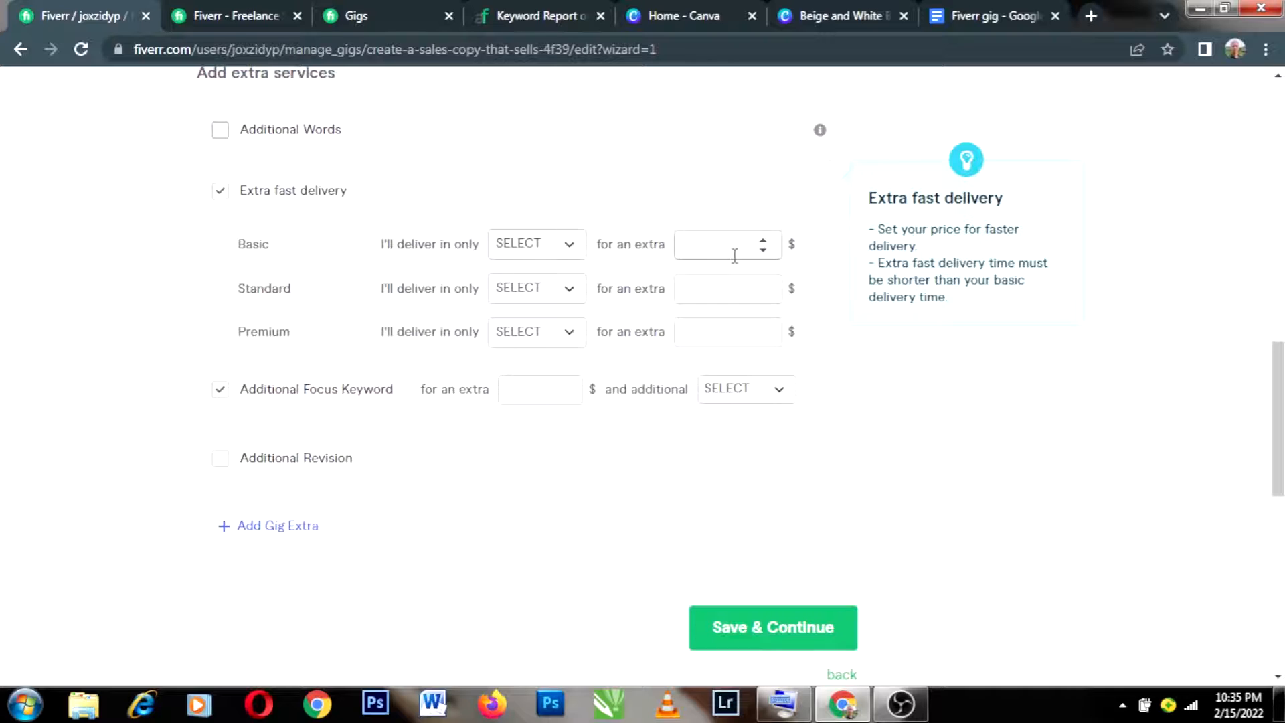
click(225, 193)
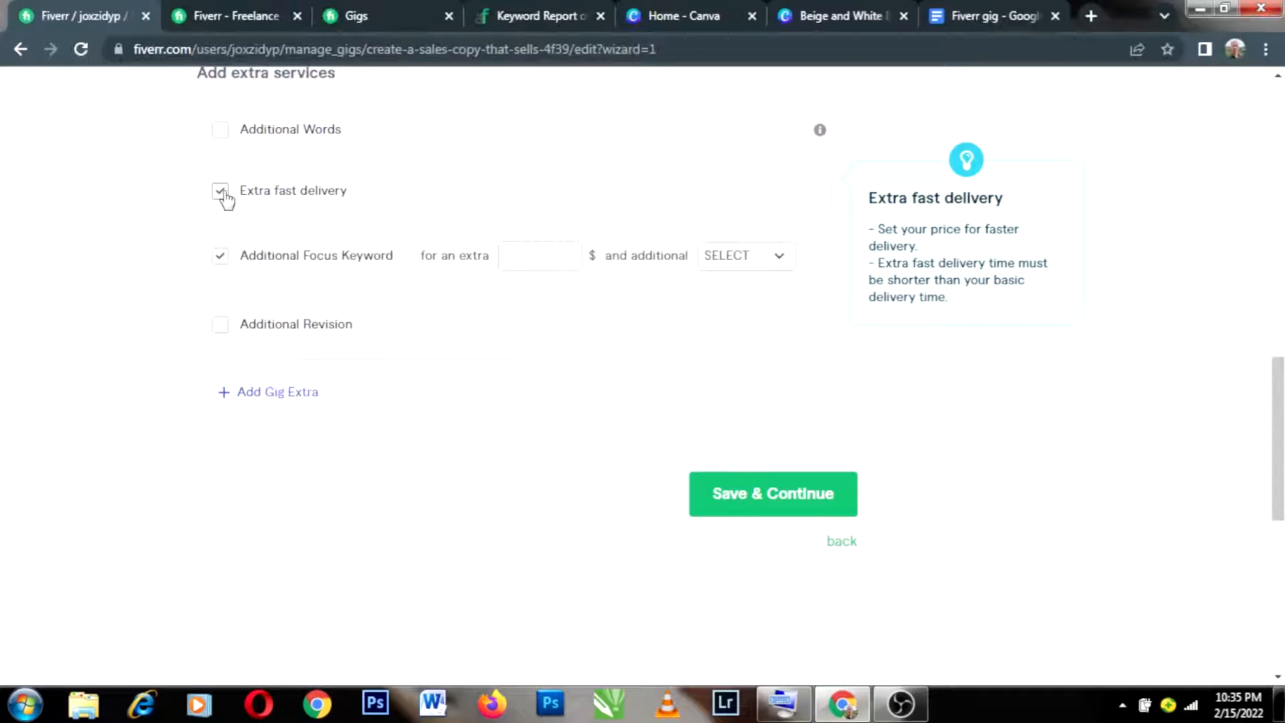
click(225, 261)
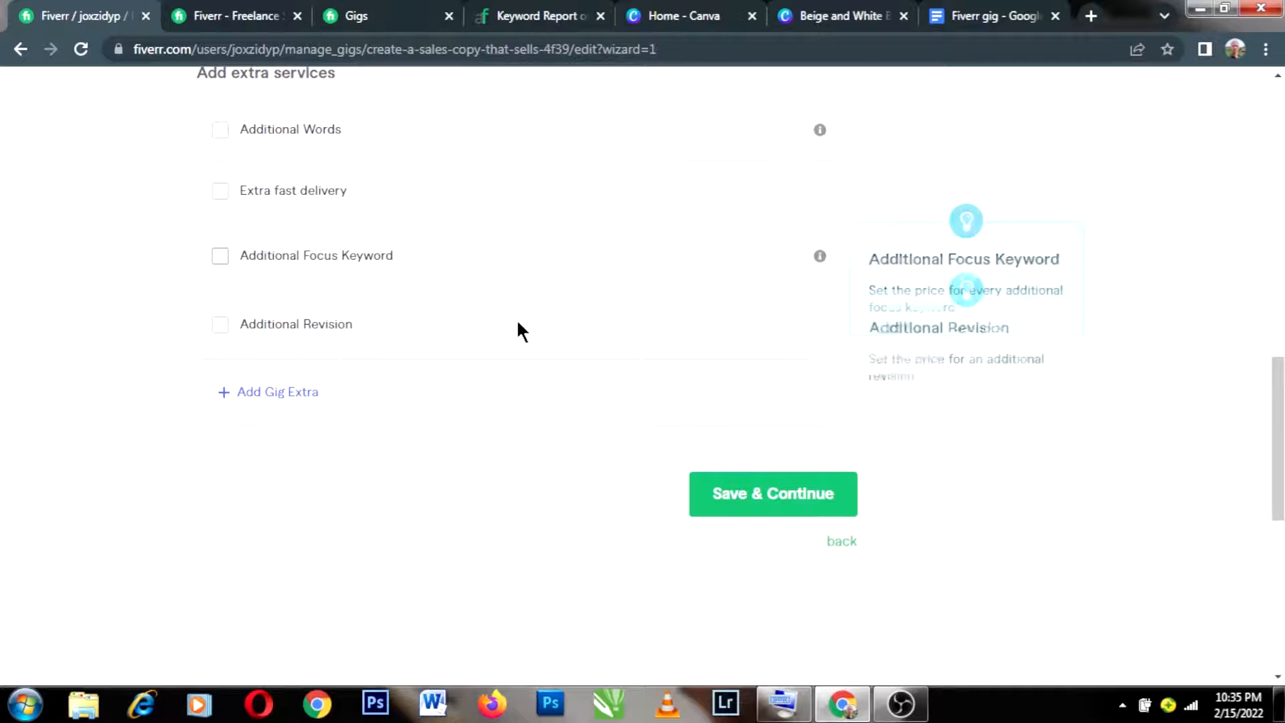
- Save the gig's pricing and continue to the empty gig description in the Description & FAQ stage
click(759, 498)
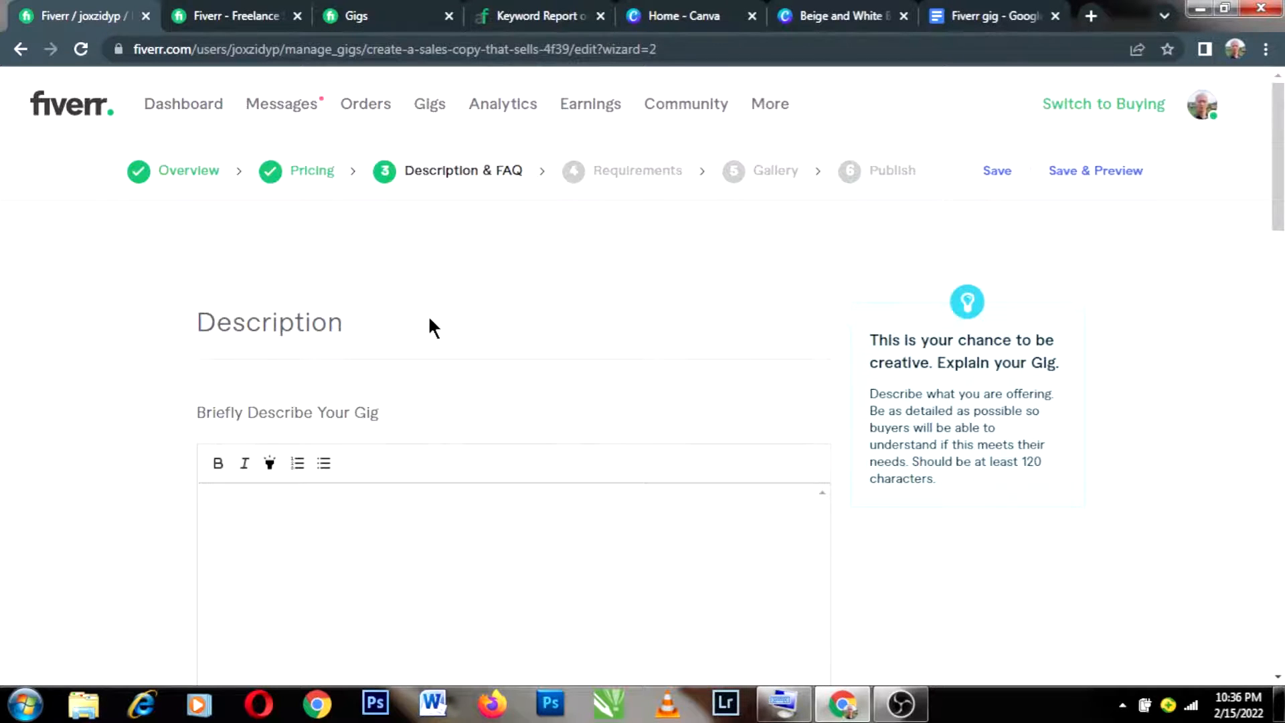
scroll(357, 373, down, 2)
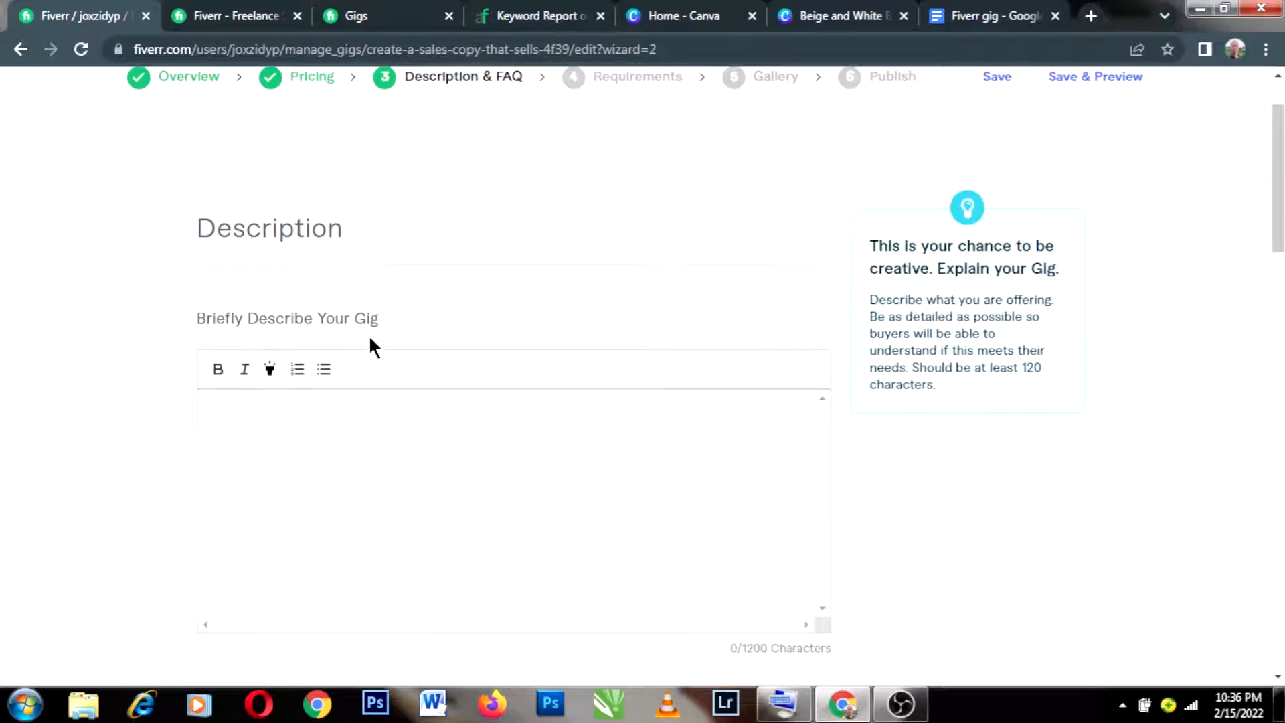
scroll(368, 348, down, 4)
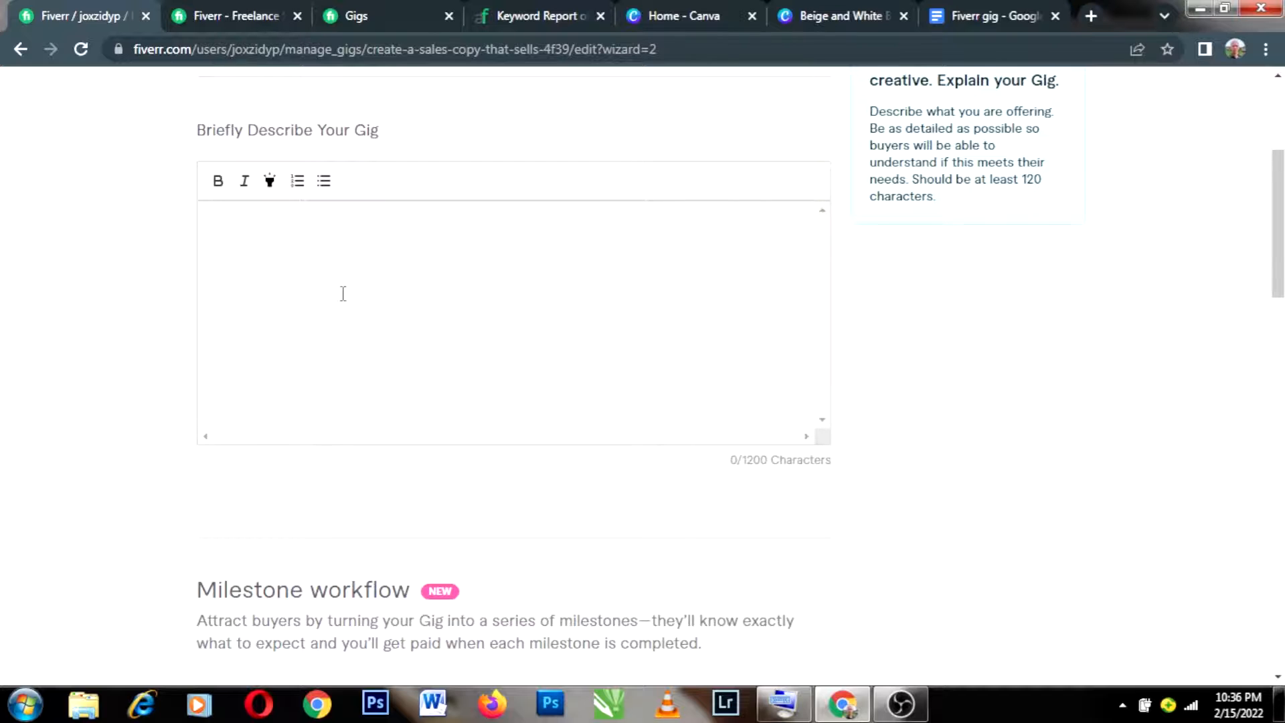
scroll(290, 261, down, 1)
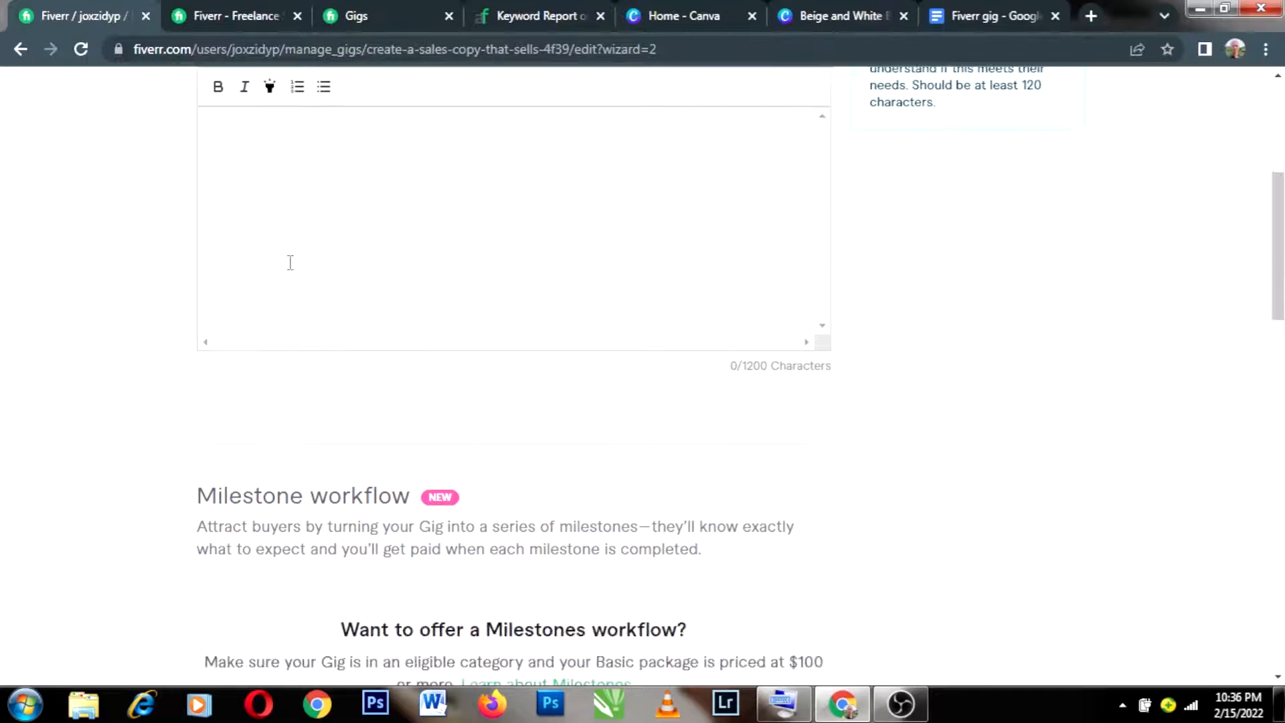
- Switch to the "Fiverr gig" document in Google Docs and copy its title together with the introductory paragraph
click(966, 22)
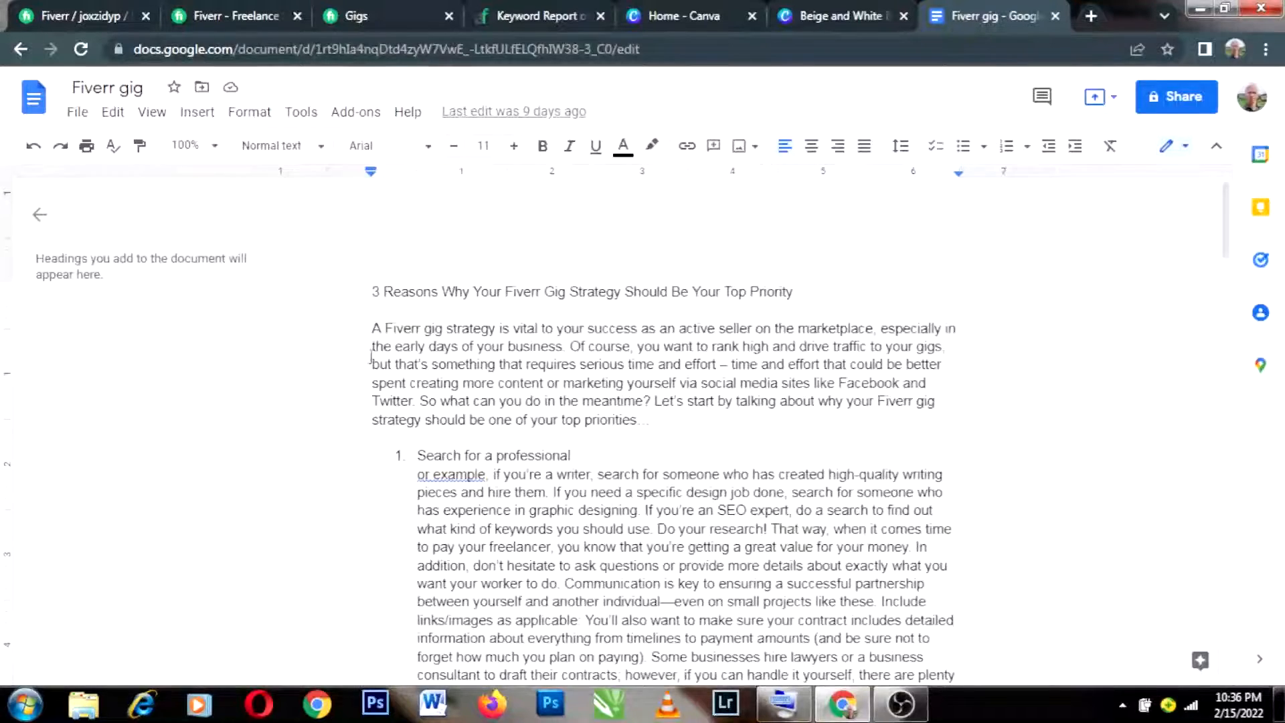
drag(372, 328, 924, 417)
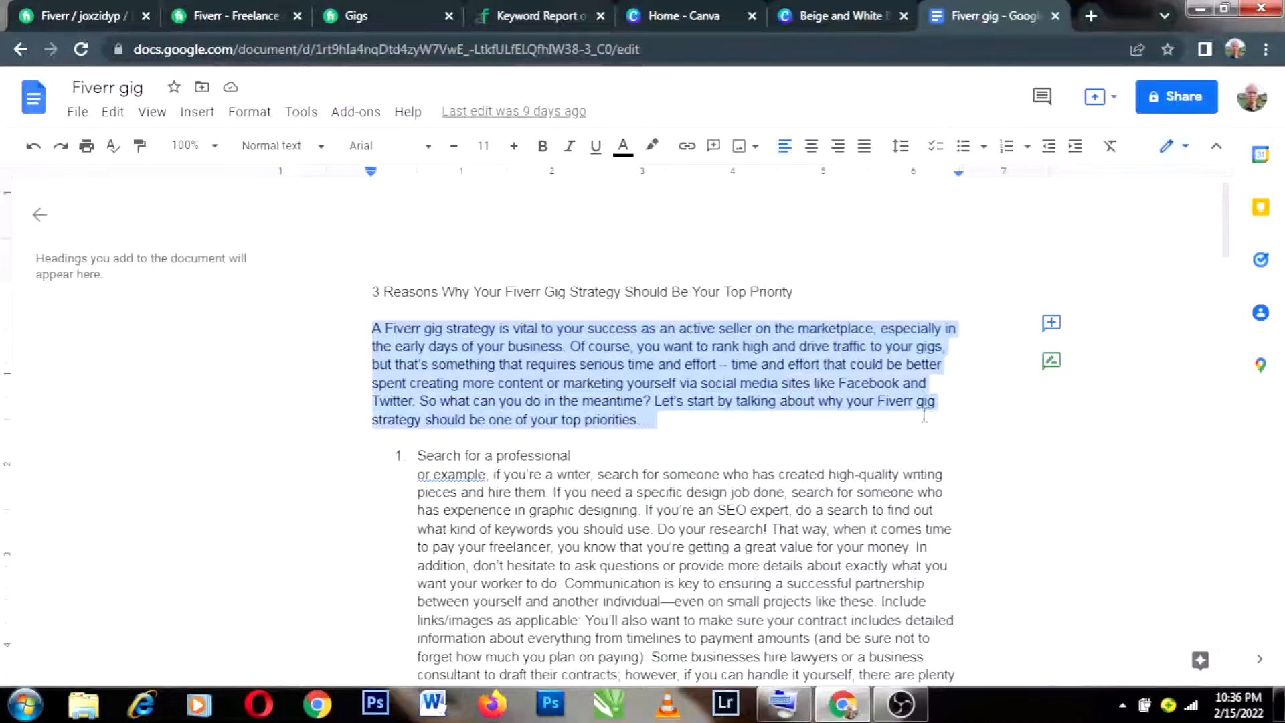
right_click(771, 442)
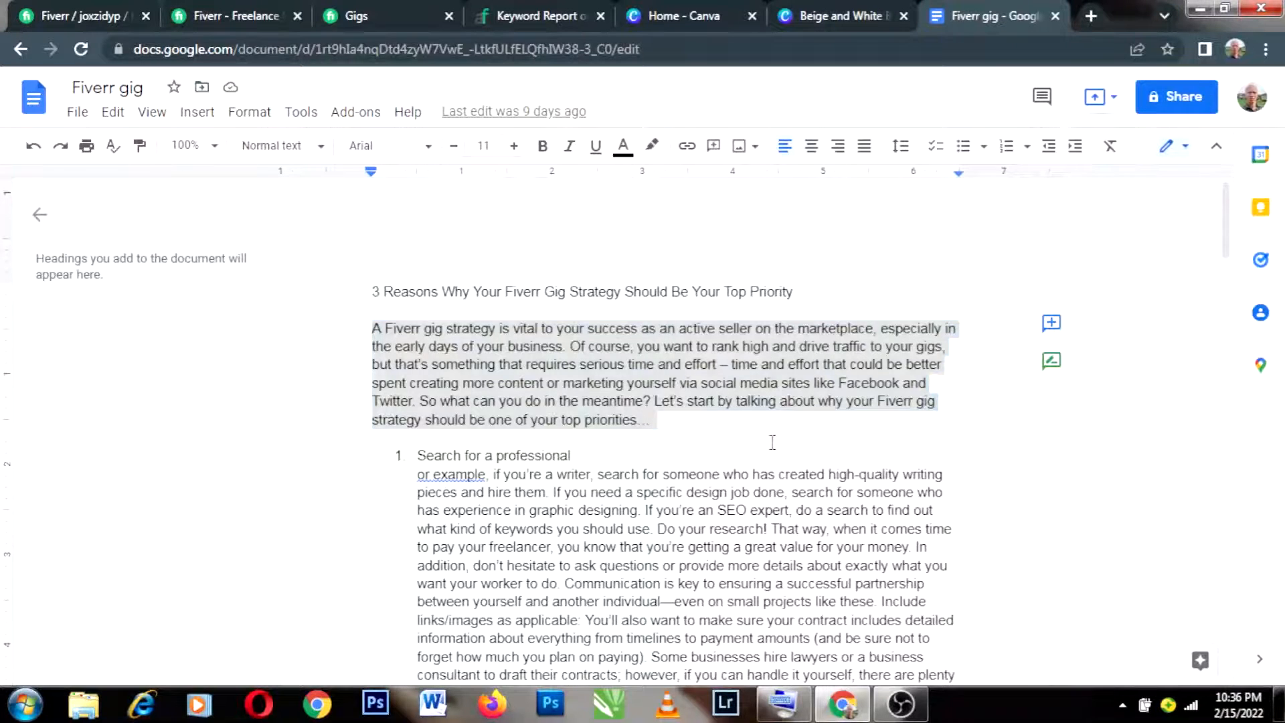
click(718, 436)
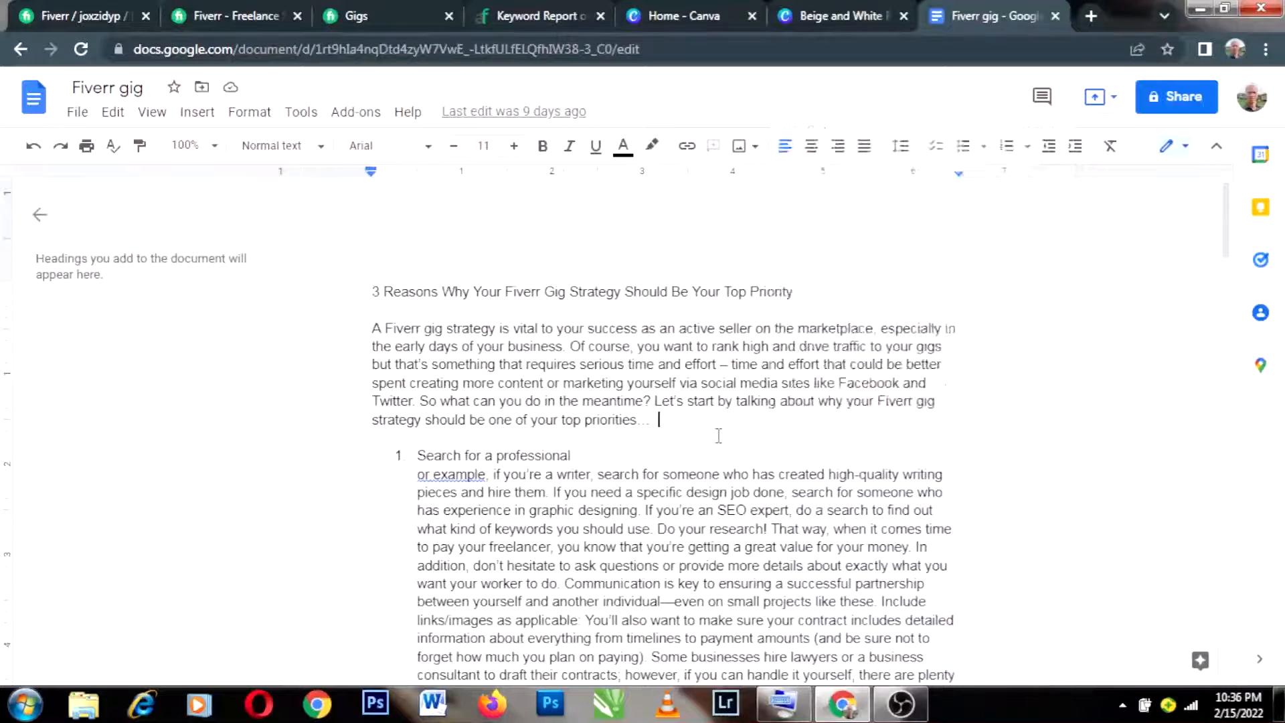
drag(718, 435, 358, 10)
key(ctrl+c)
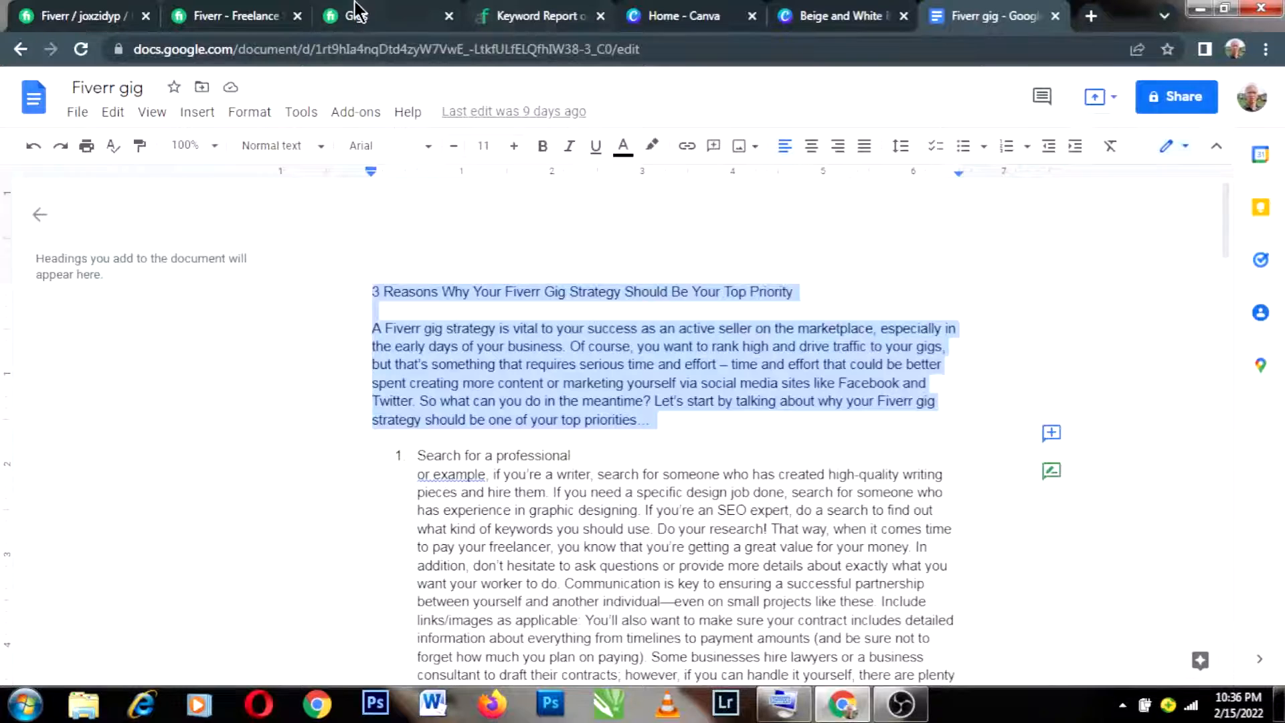
- Switch to the Fiverr gig editor and paste the copied title and introductory paragraph into the gig description
click(267, 19)
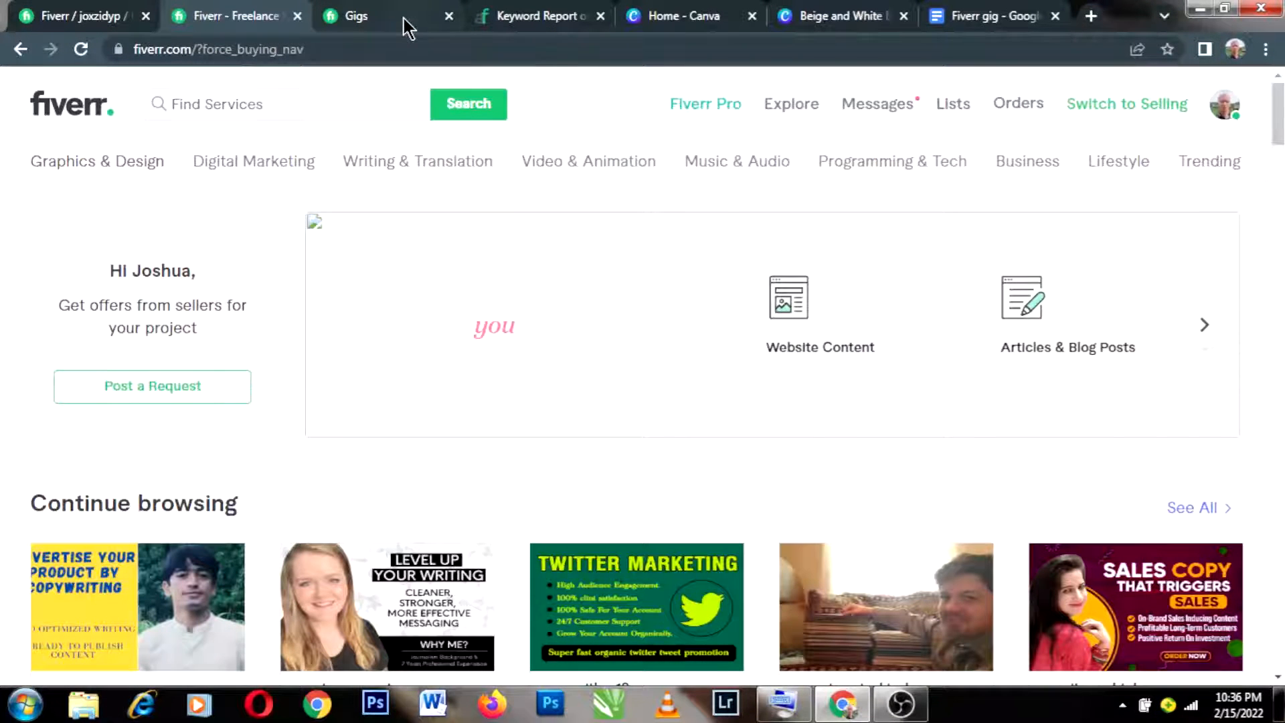
click(67, 14)
click(312, 167)
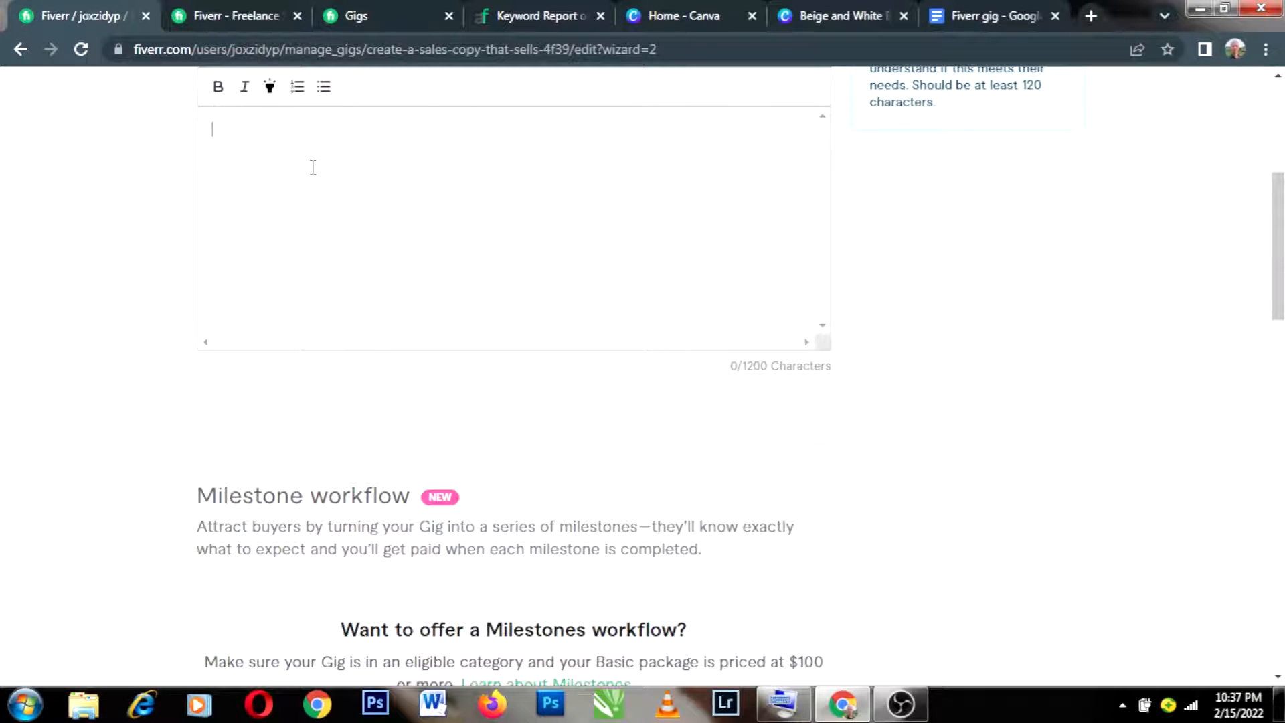
right_click(312, 167)
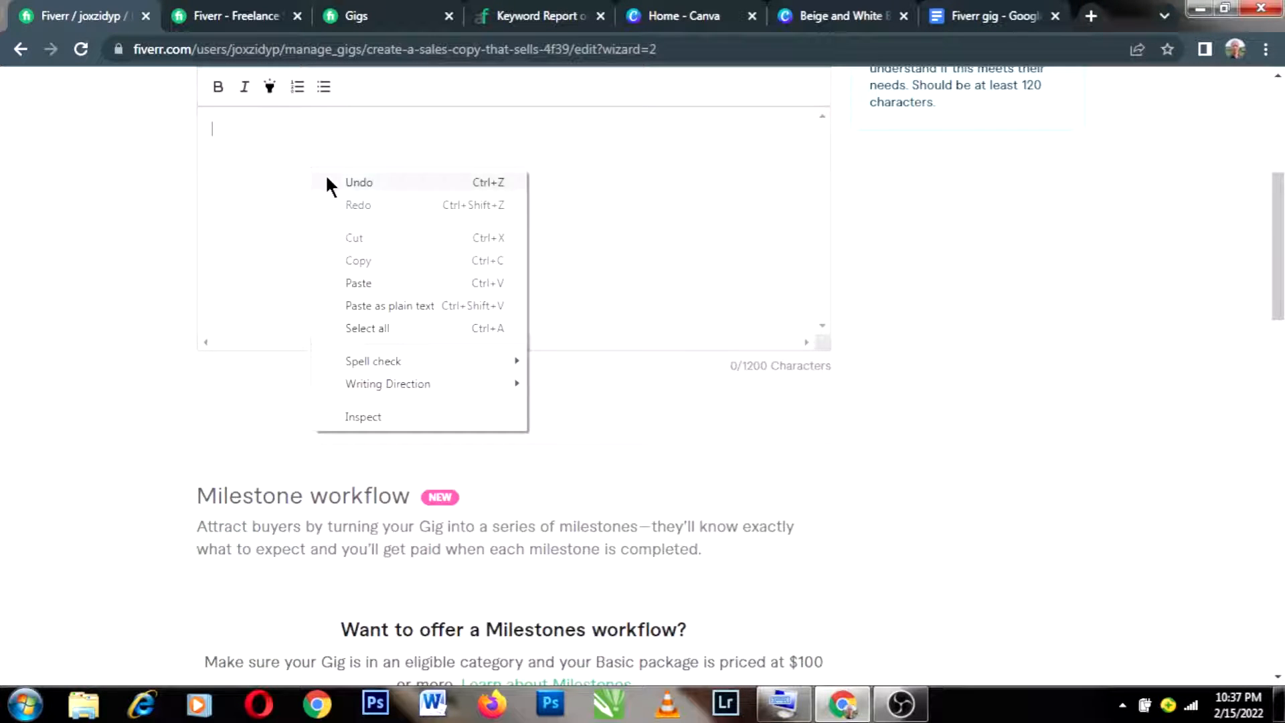
click(424, 283)
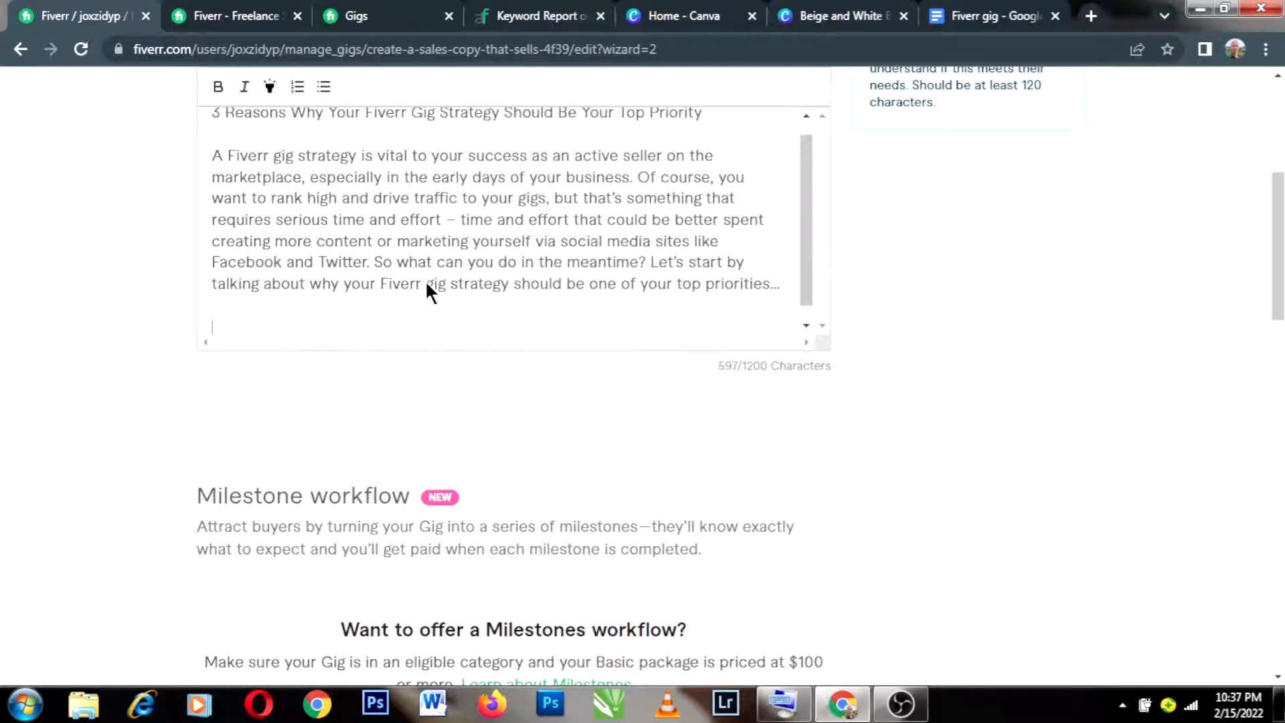
scroll(427, 284, up, 1)
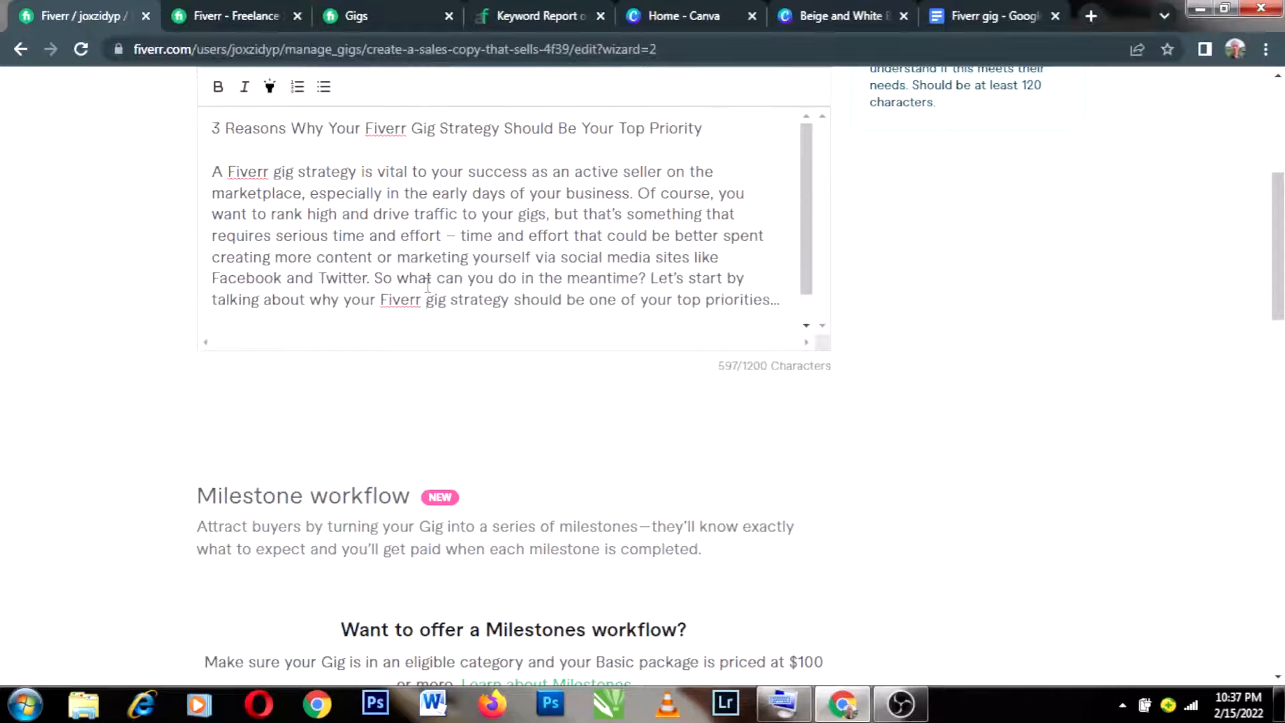
scroll(428, 285, up, 3)
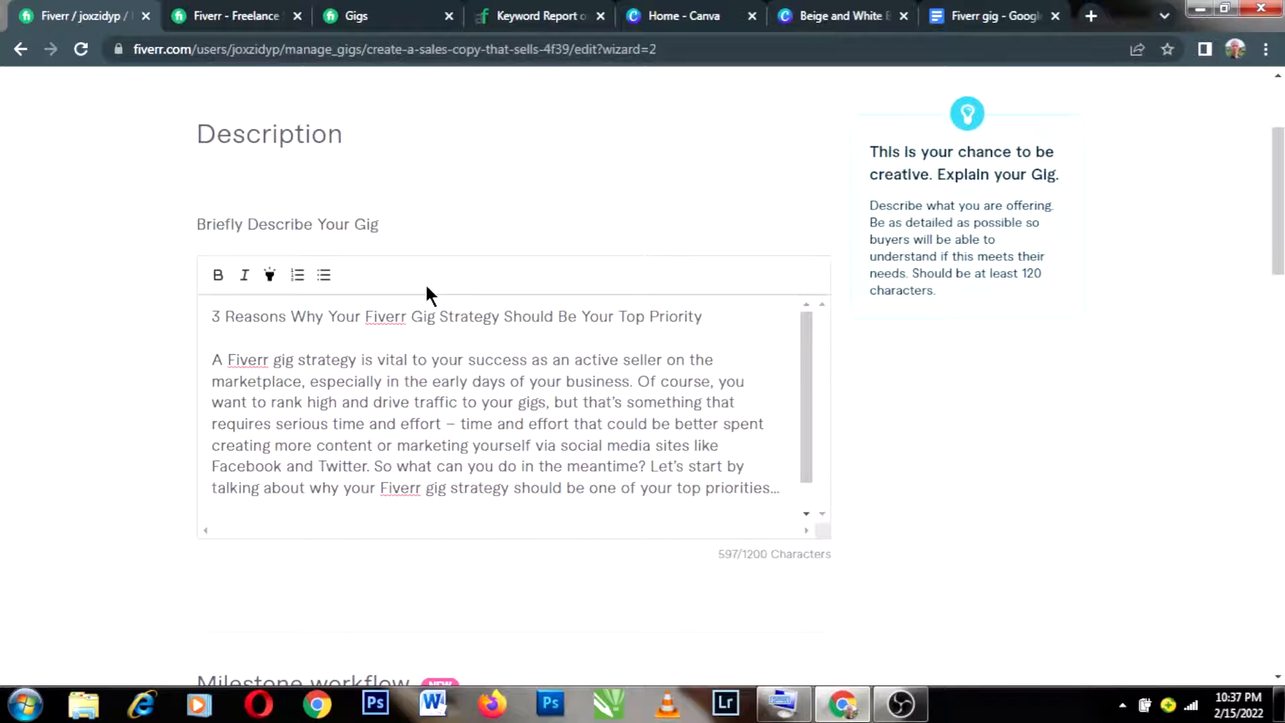
scroll(427, 288, down, 3)
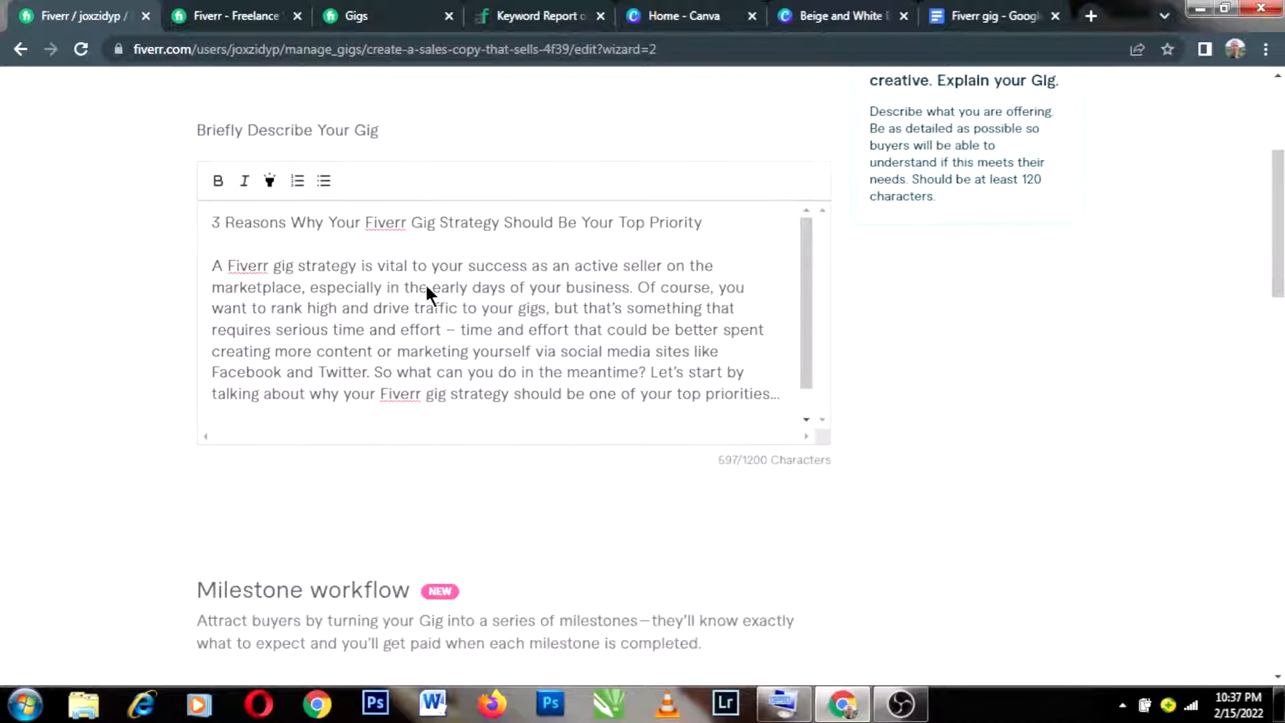
scroll(427, 285, down, 6)
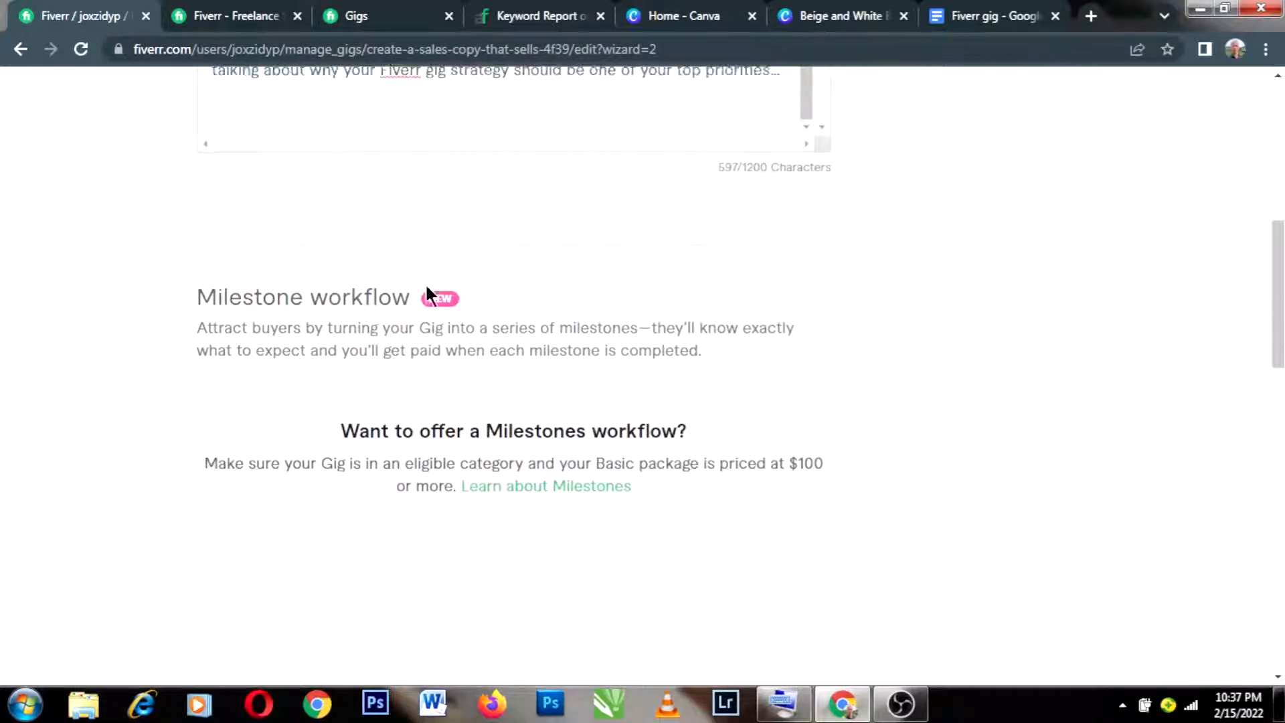
scroll(576, 201, up, 4)
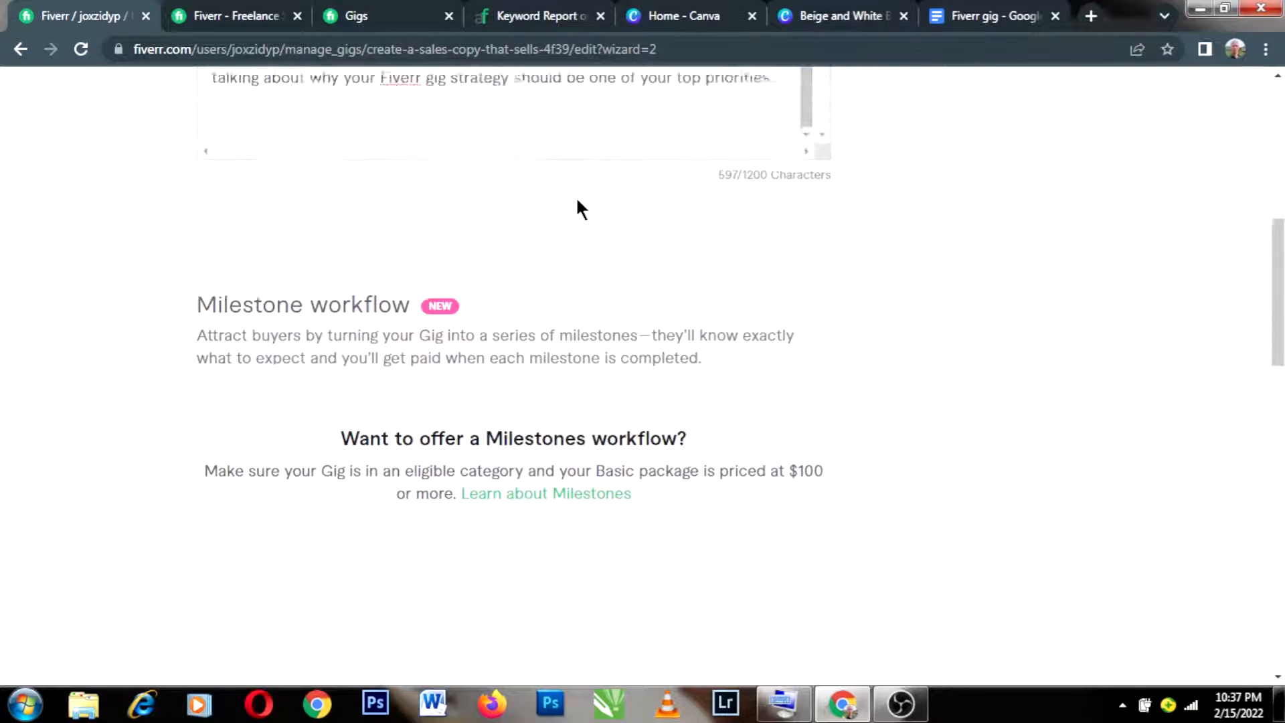
scroll(576, 198, up, 1)
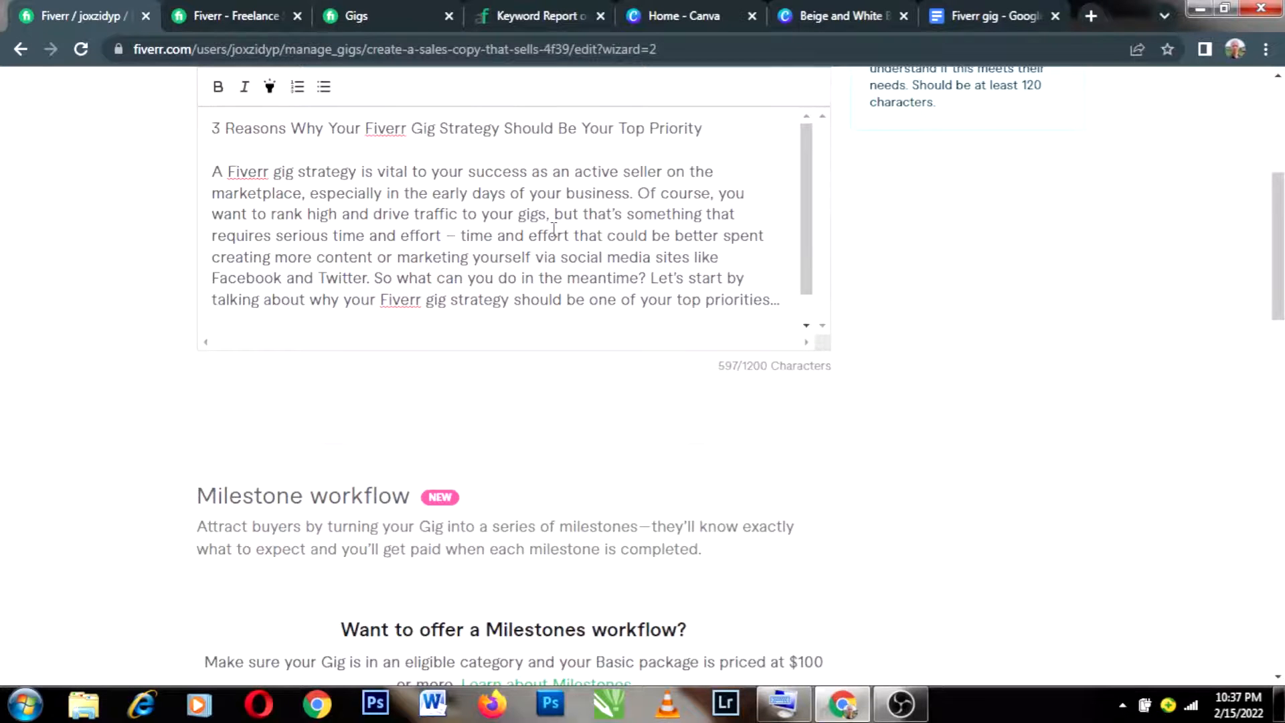
scroll(554, 238, down, 1)
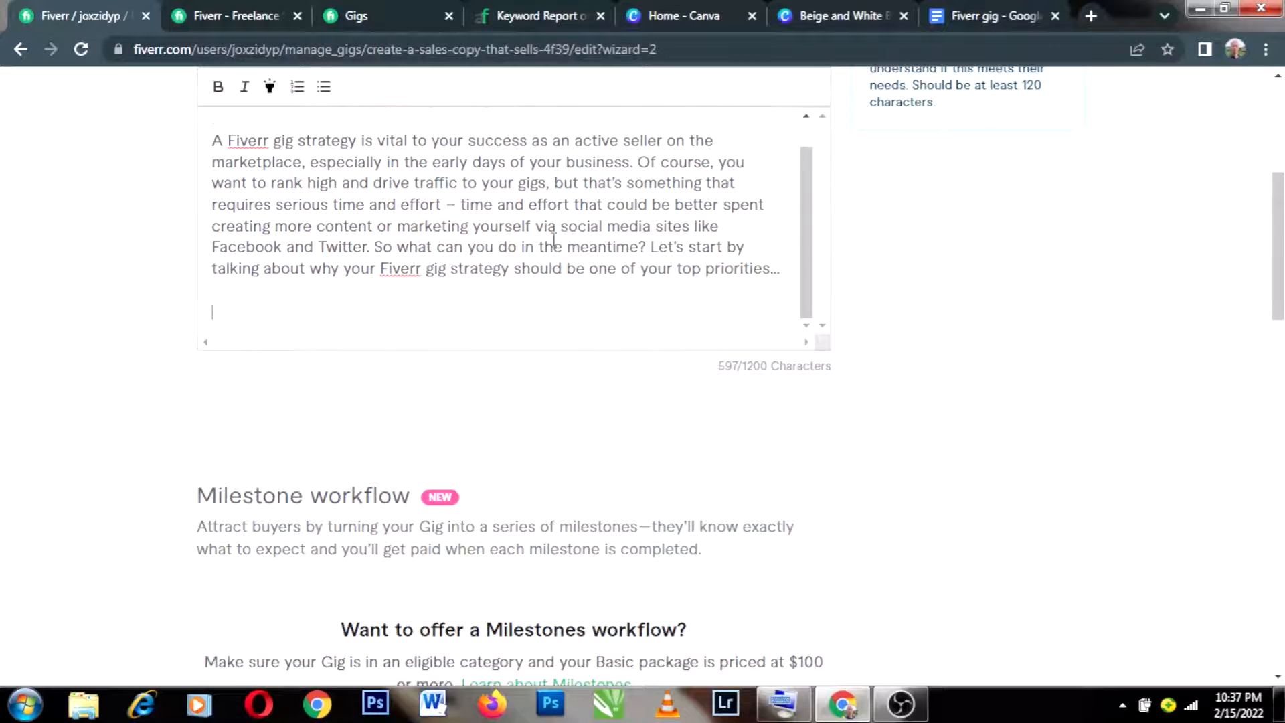
- Start a new entry under Frequently Asked Questions with the question "can i share the work with someone else?"
scroll(601, 343, down, 7)
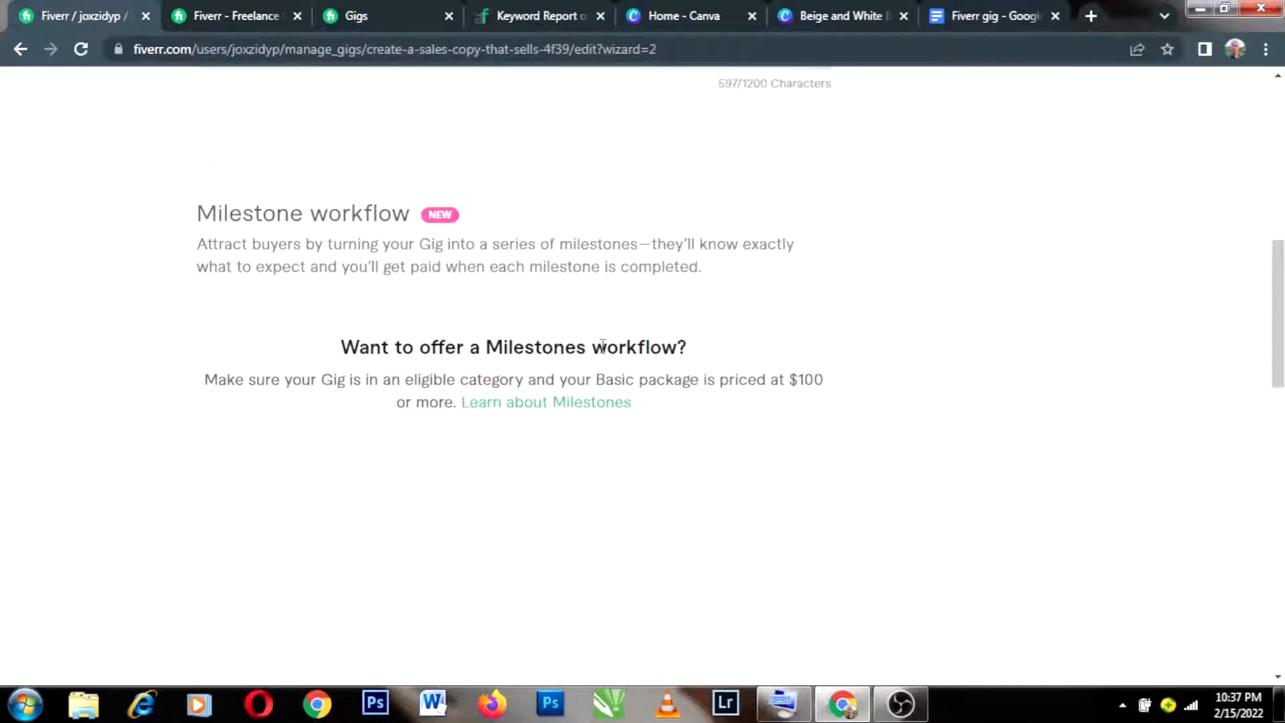
scroll(602, 345, down, 5)
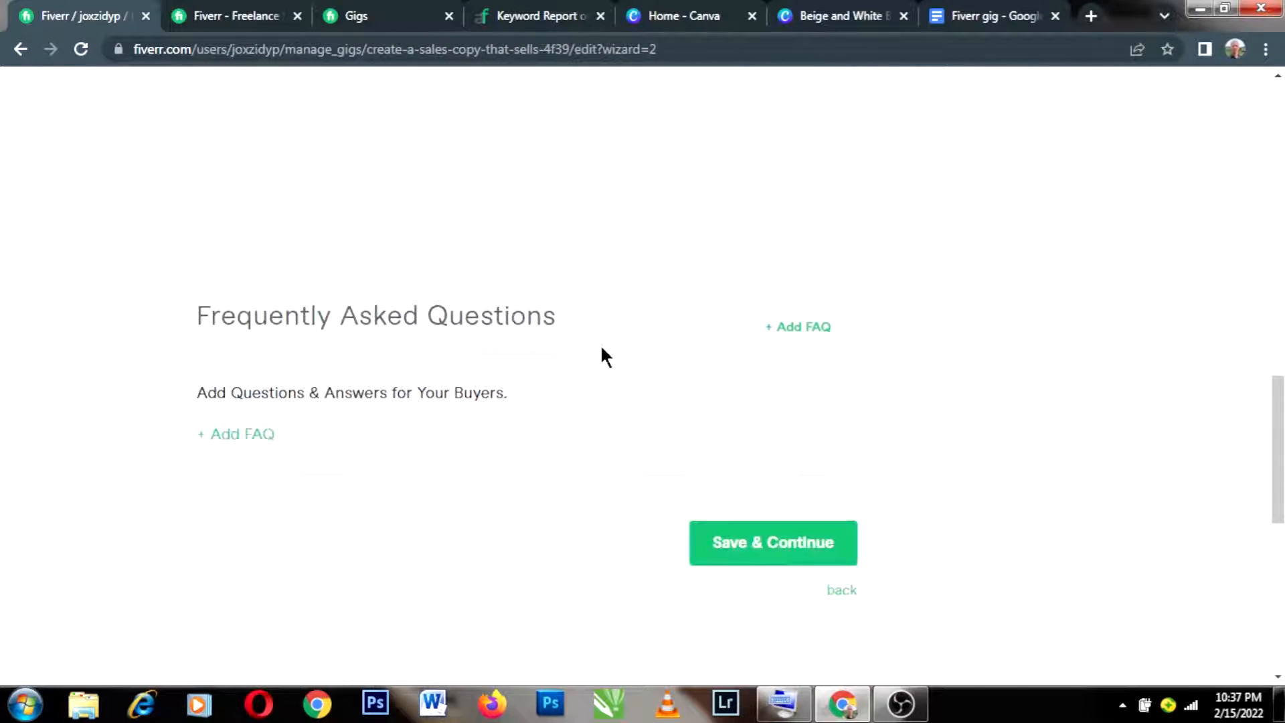
scroll(600, 344, down, 3)
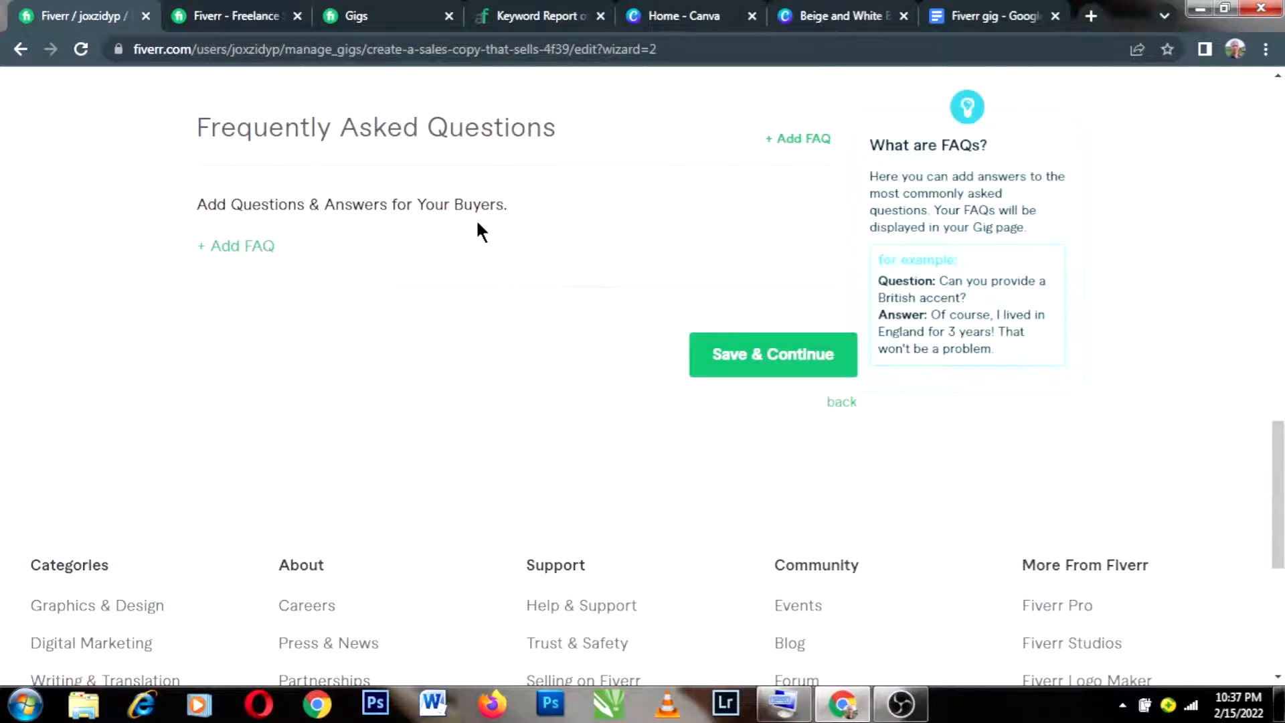
click(794, 141)
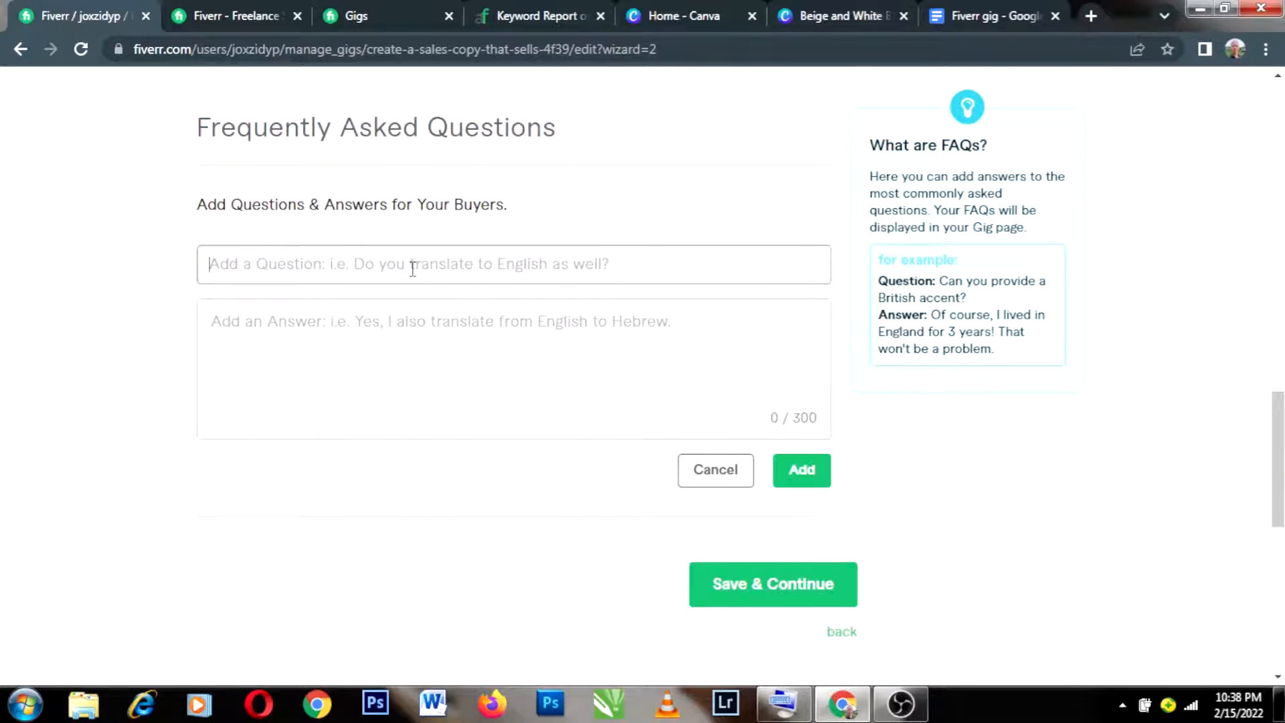
text(can i )
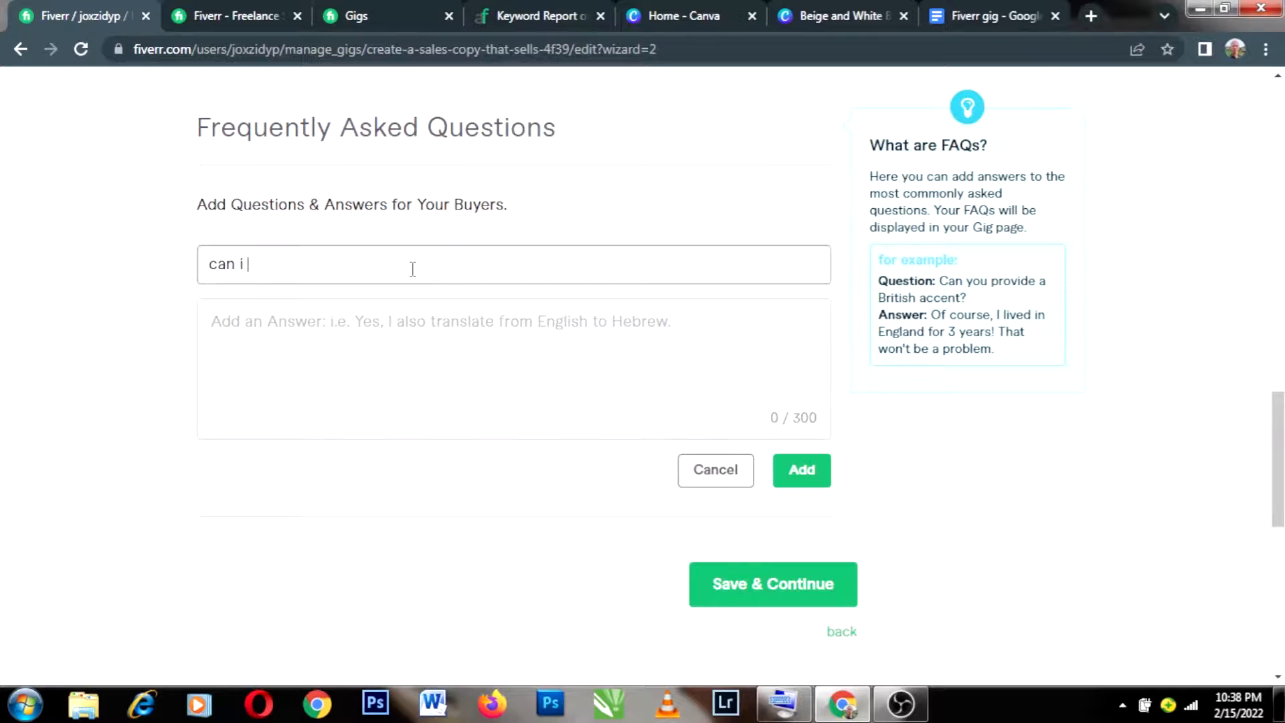
text(share the work w)
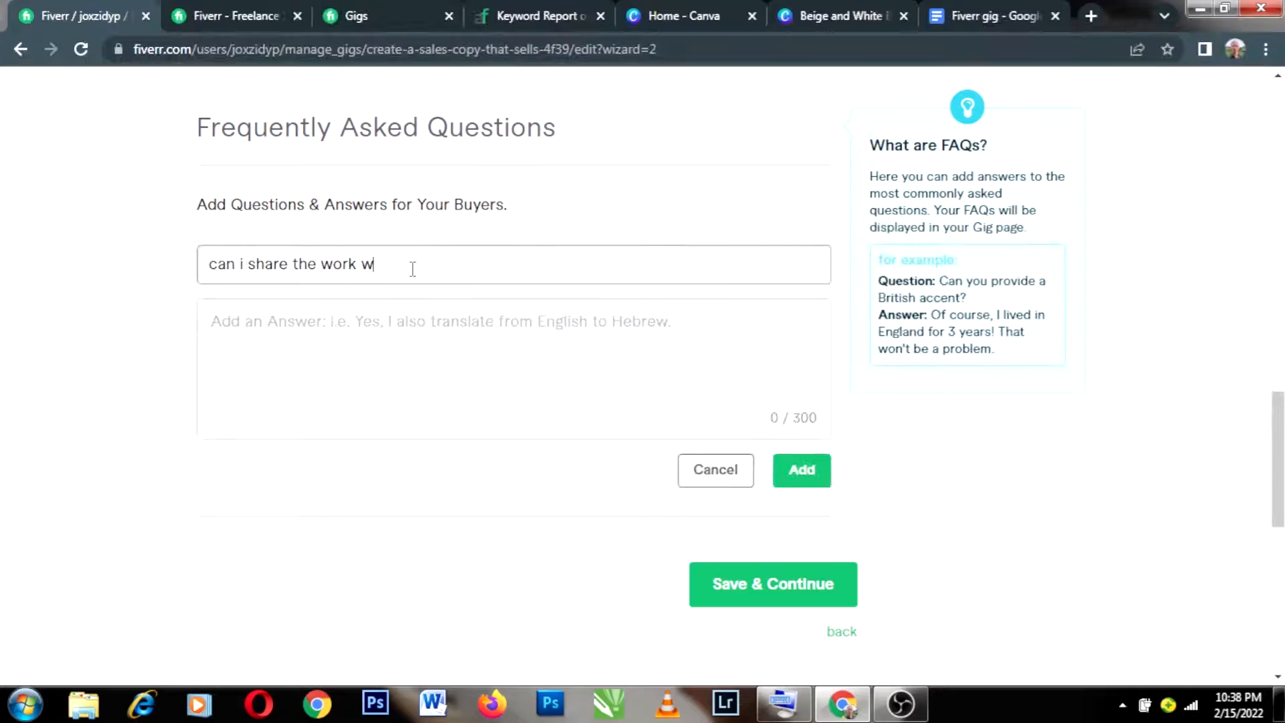
text(ith someone else?)
- Add the FAQ with the answer "Yes", and save the stage to continue to Requirements
click(330, 335)
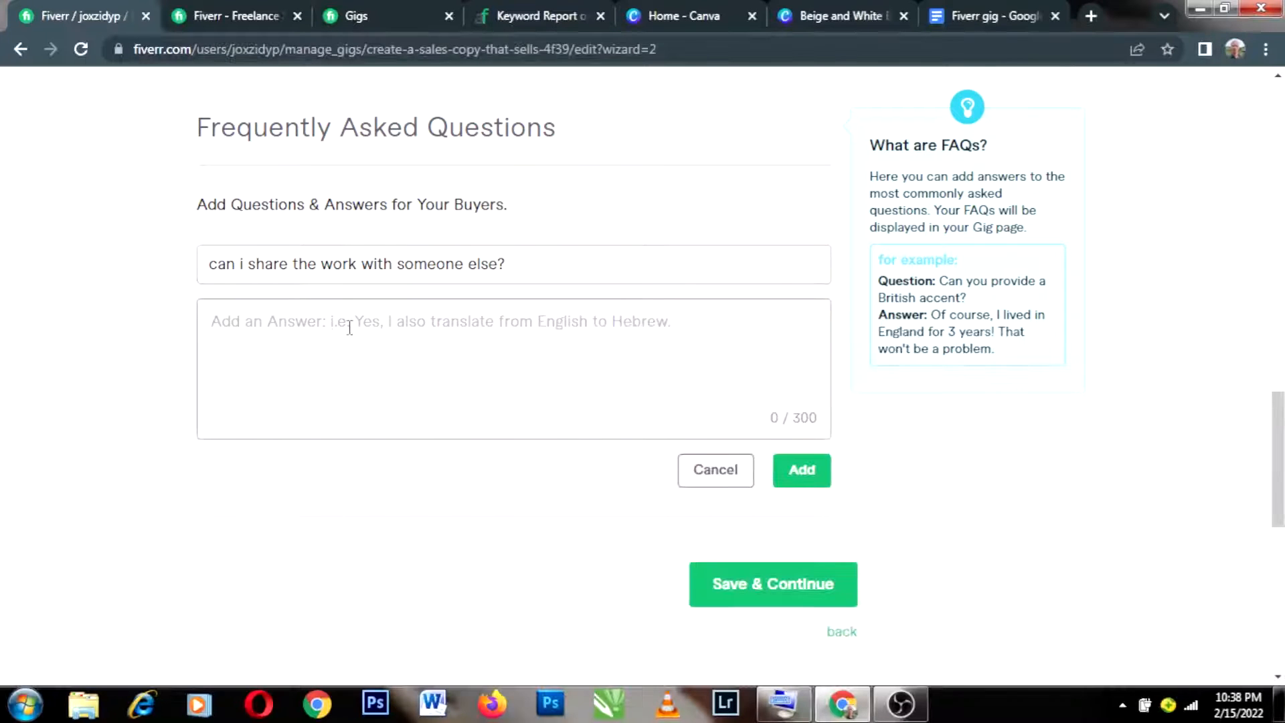
text(Yes)
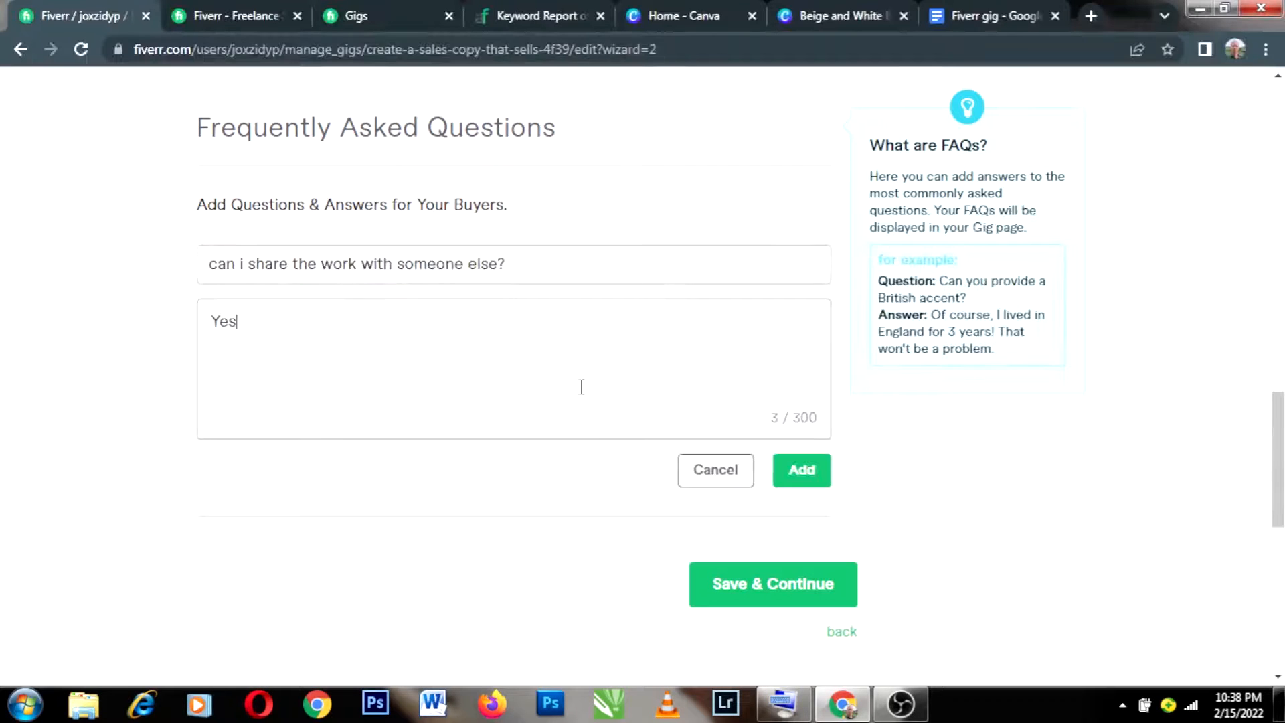
click(820, 470)
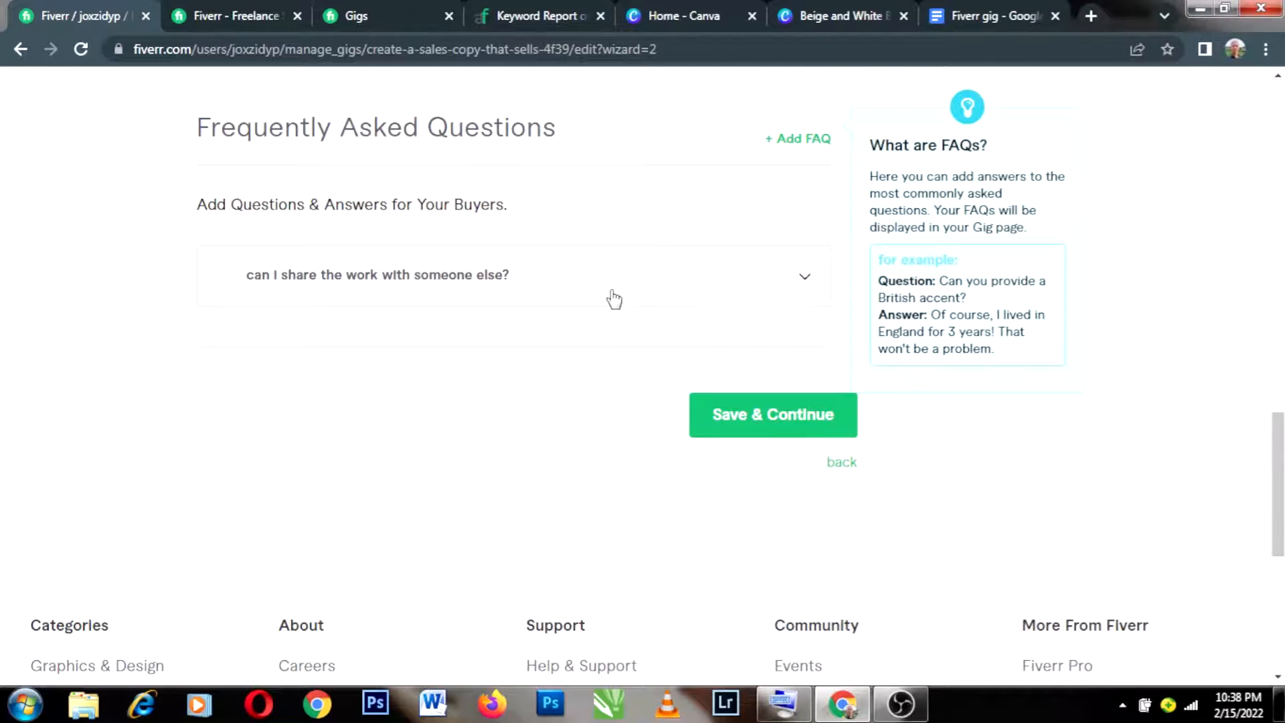
click(771, 430)
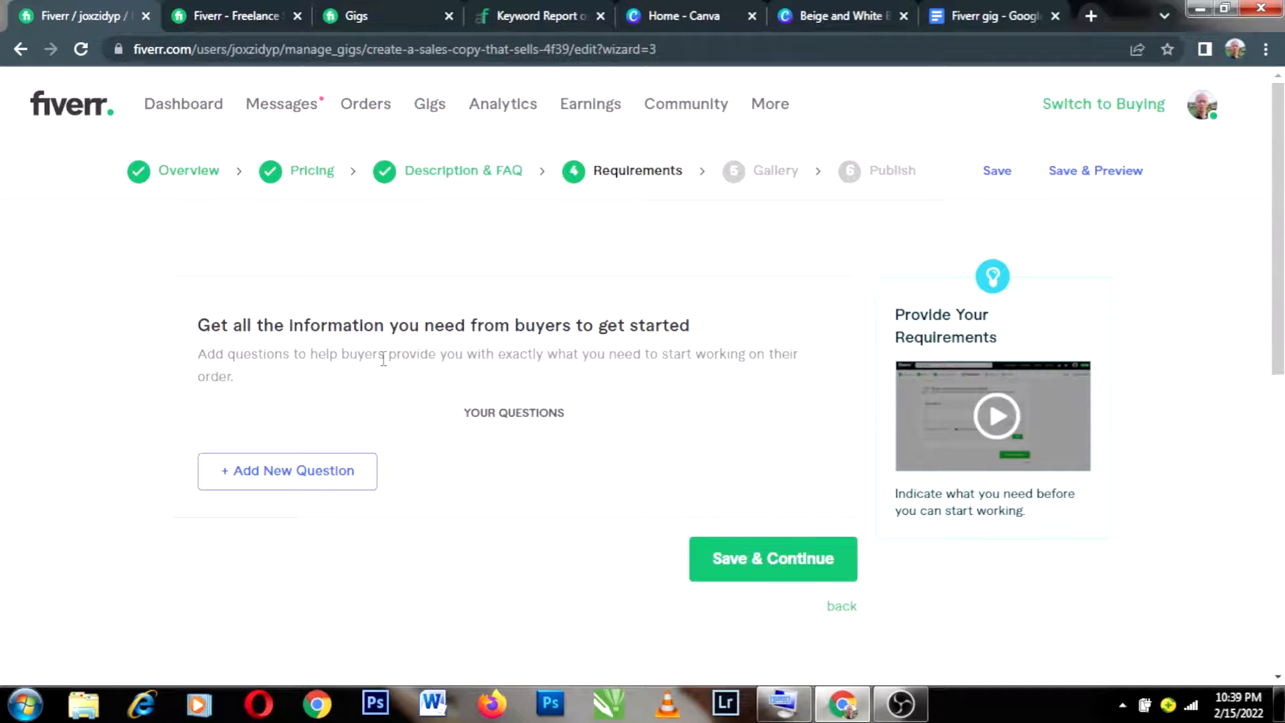
- Start a new required question for buyers and enter "Descripton" as its text
scroll(455, 415, down, 3)
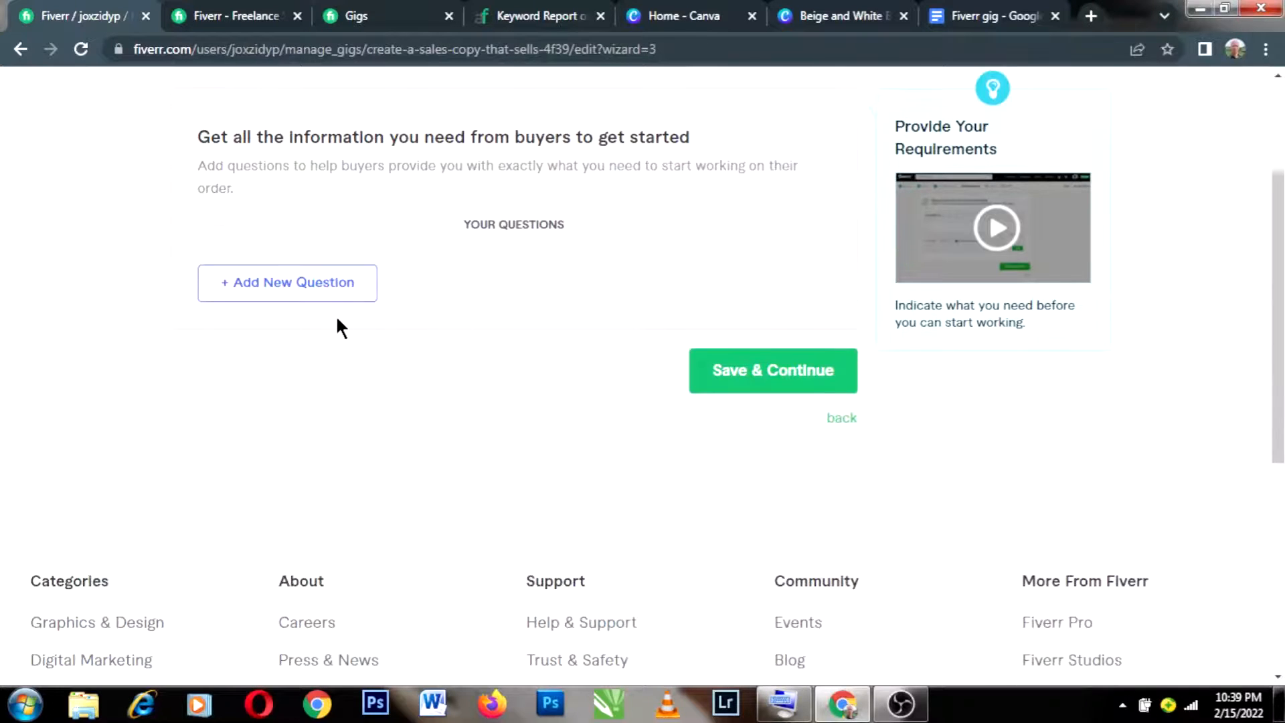
click(333, 286)
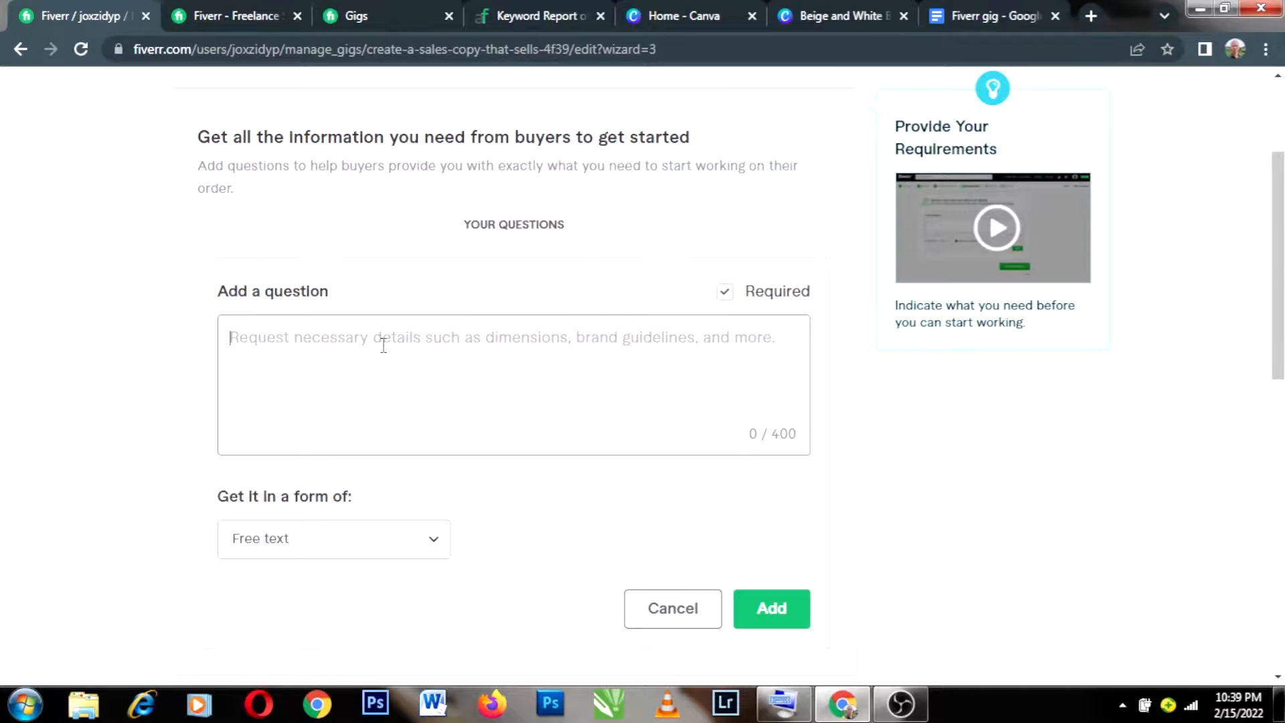
text(Descri)
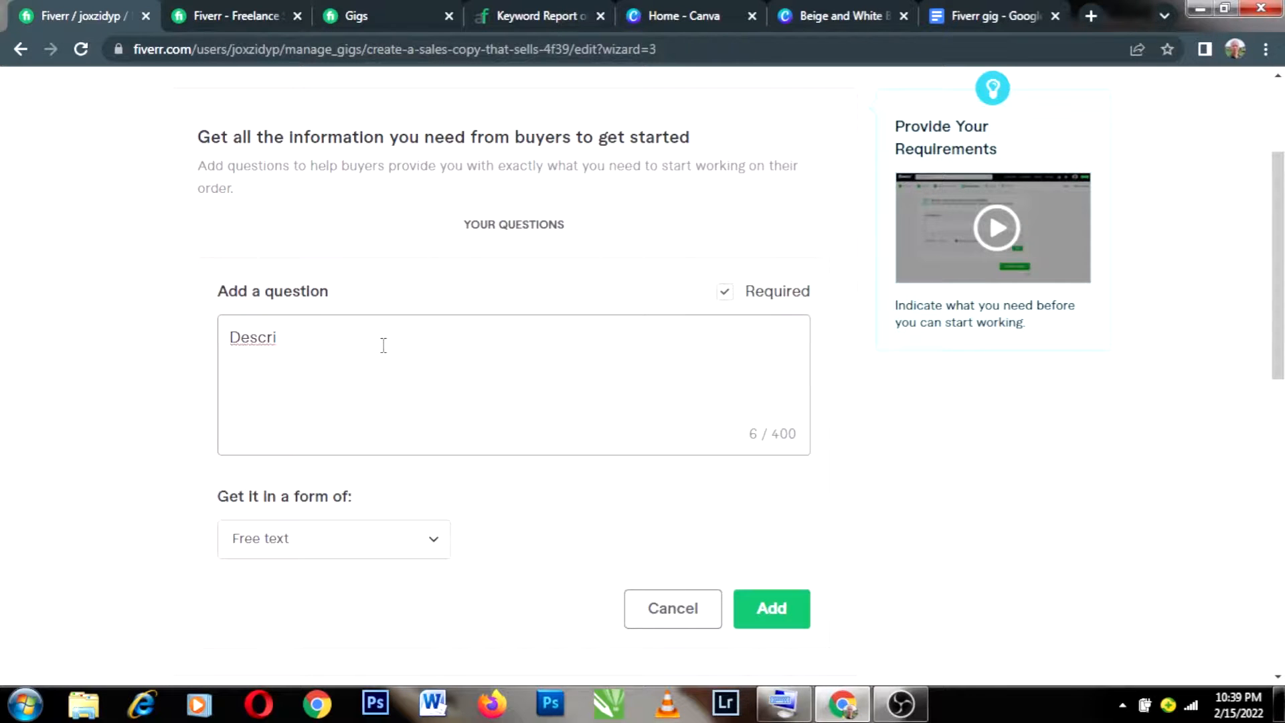
text(pton)
key(Return)
scroll(425, 372, up, 2)
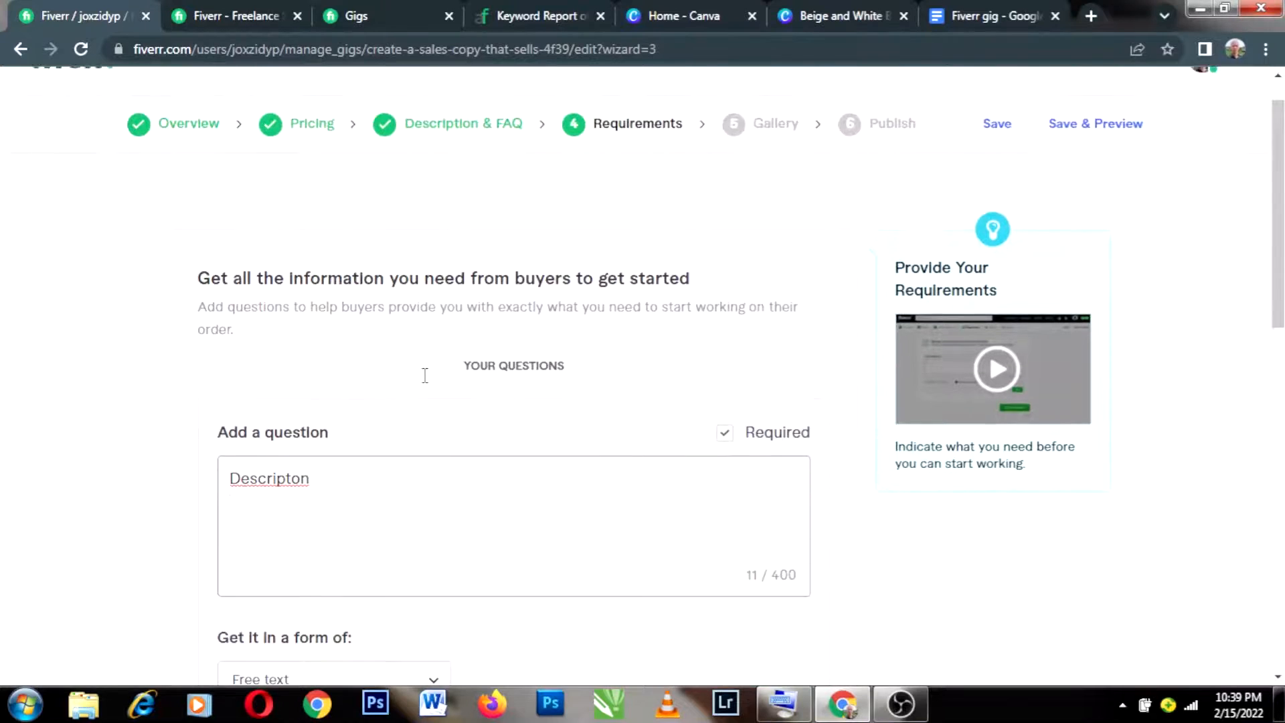
scroll(424, 375, up, 1)
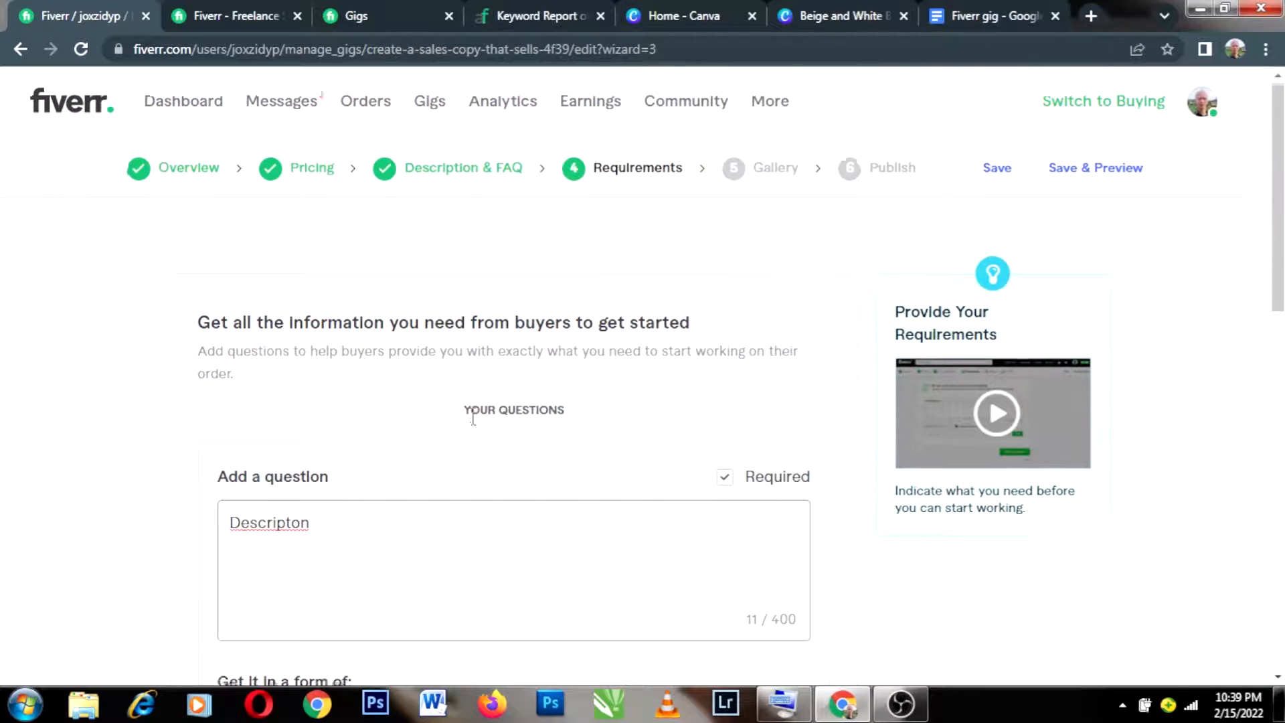
- Add the buyer question with Free text as its answer form, and save the requirements to continue to the Gallery stage
scroll(474, 422, down, 2)
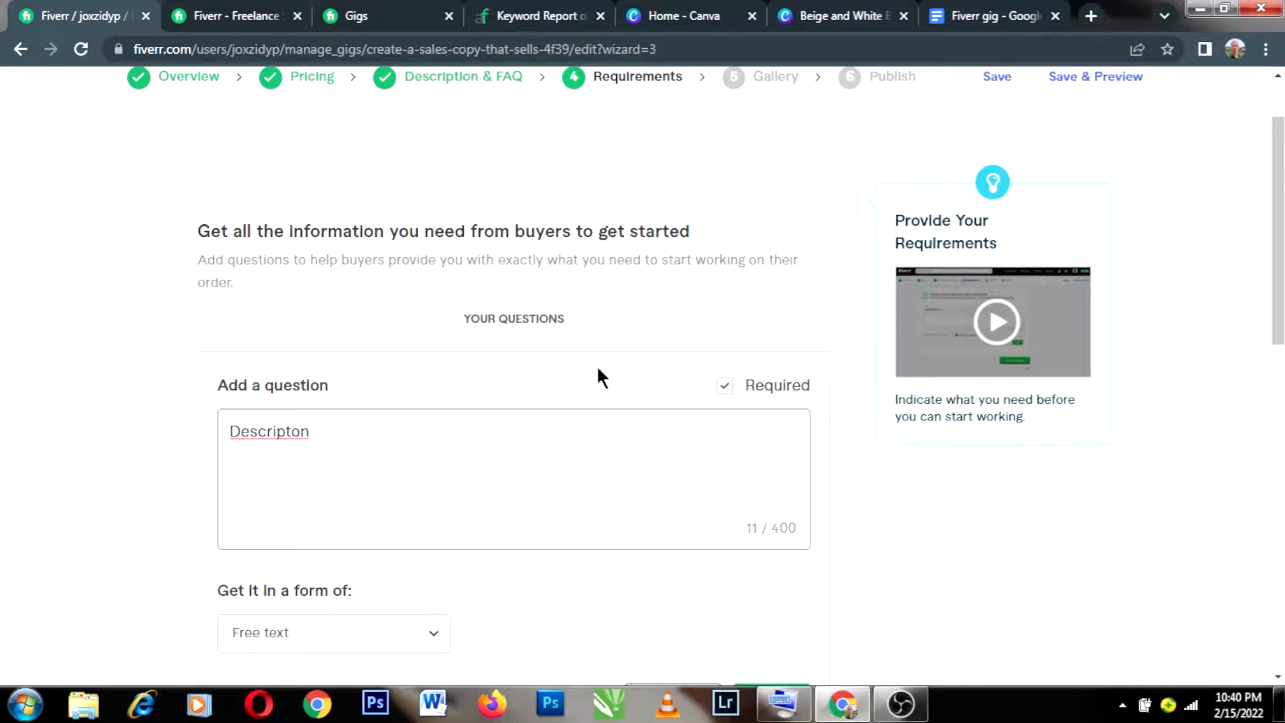
scroll(630, 416, down, 3)
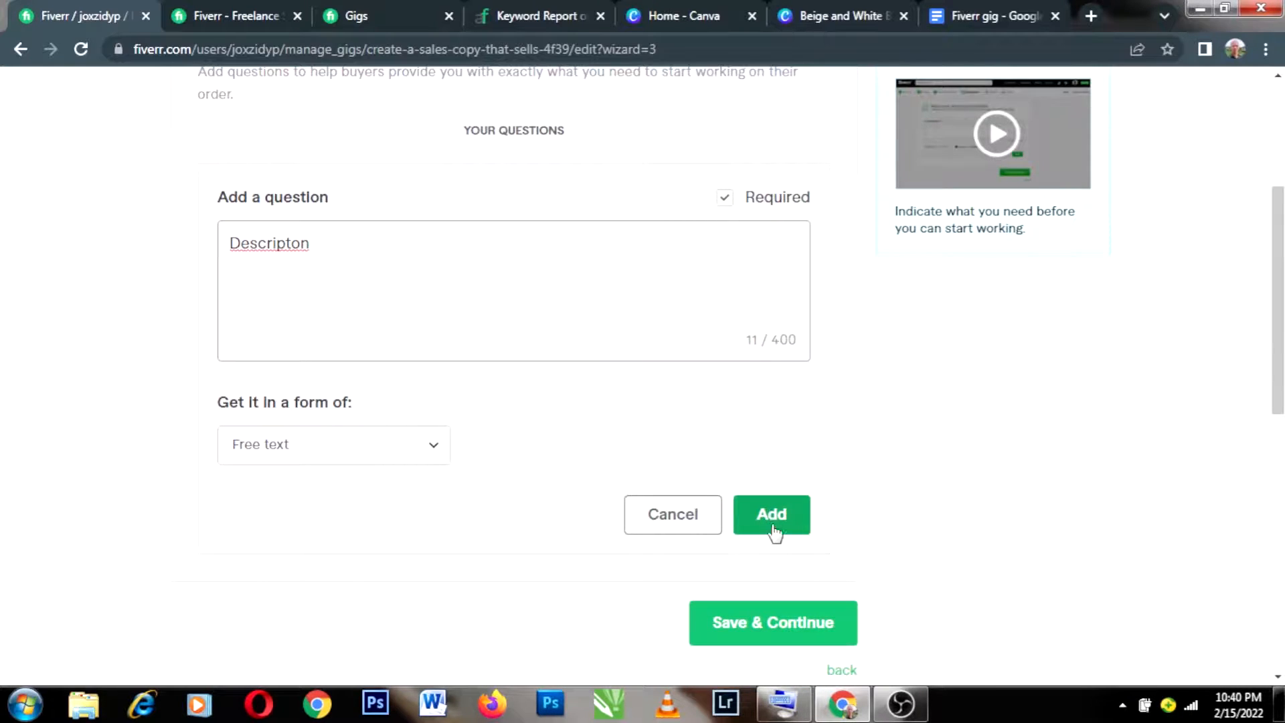
click(428, 450)
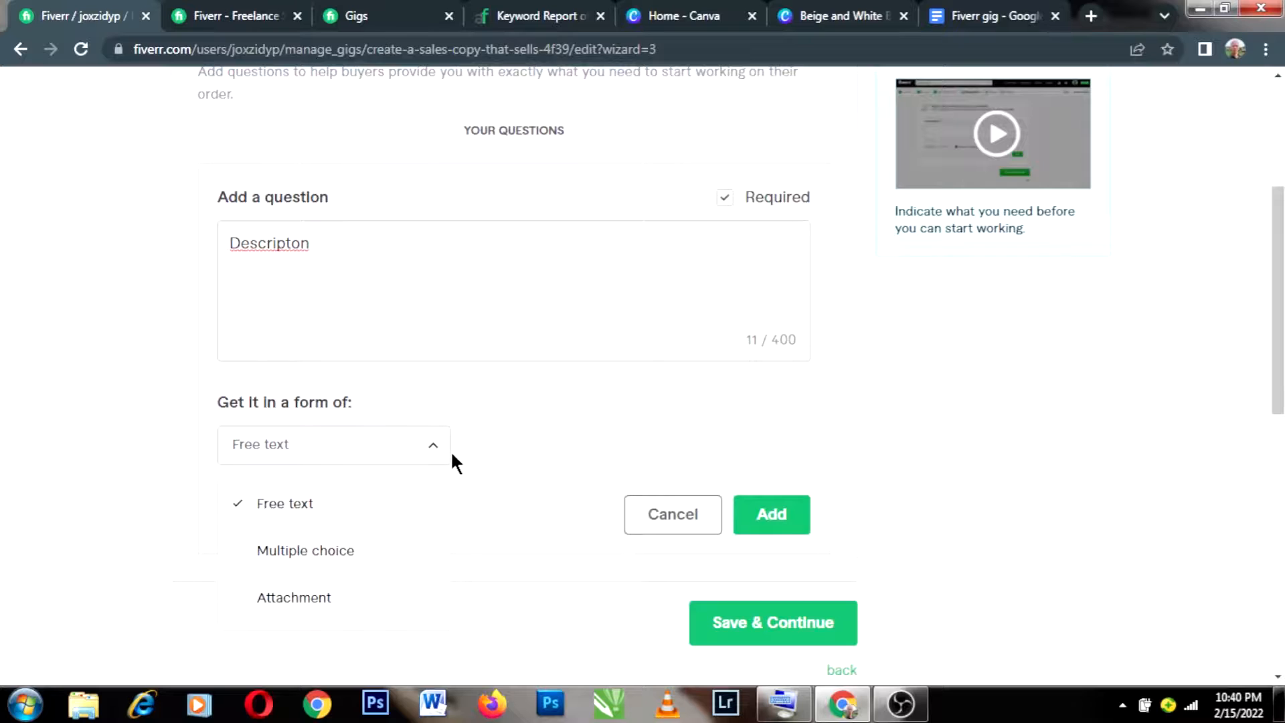
click(432, 450)
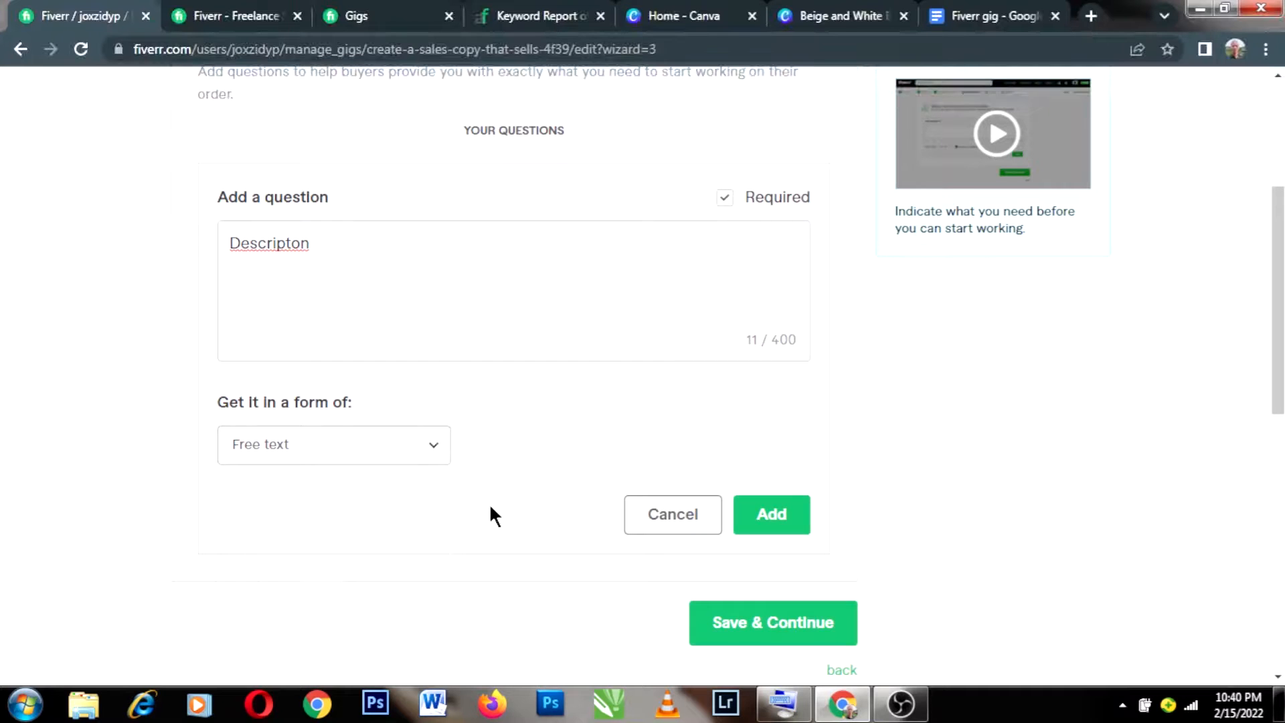
click(789, 526)
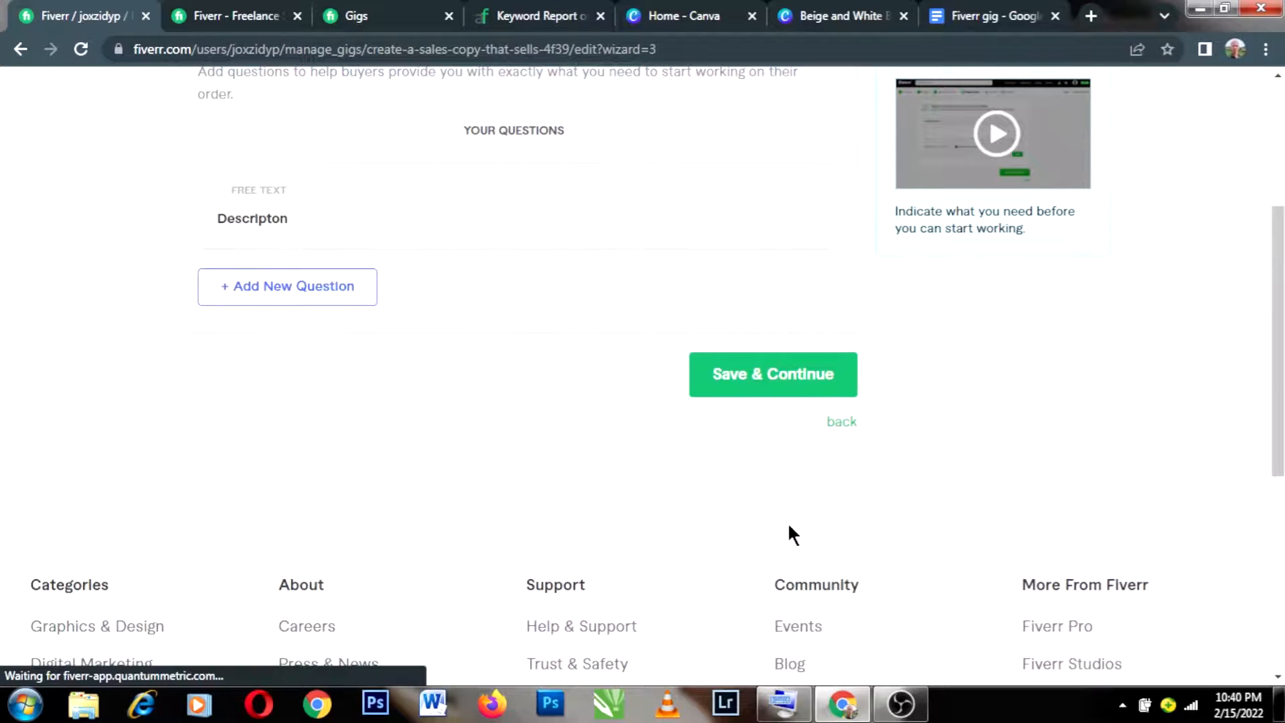
click(809, 373)
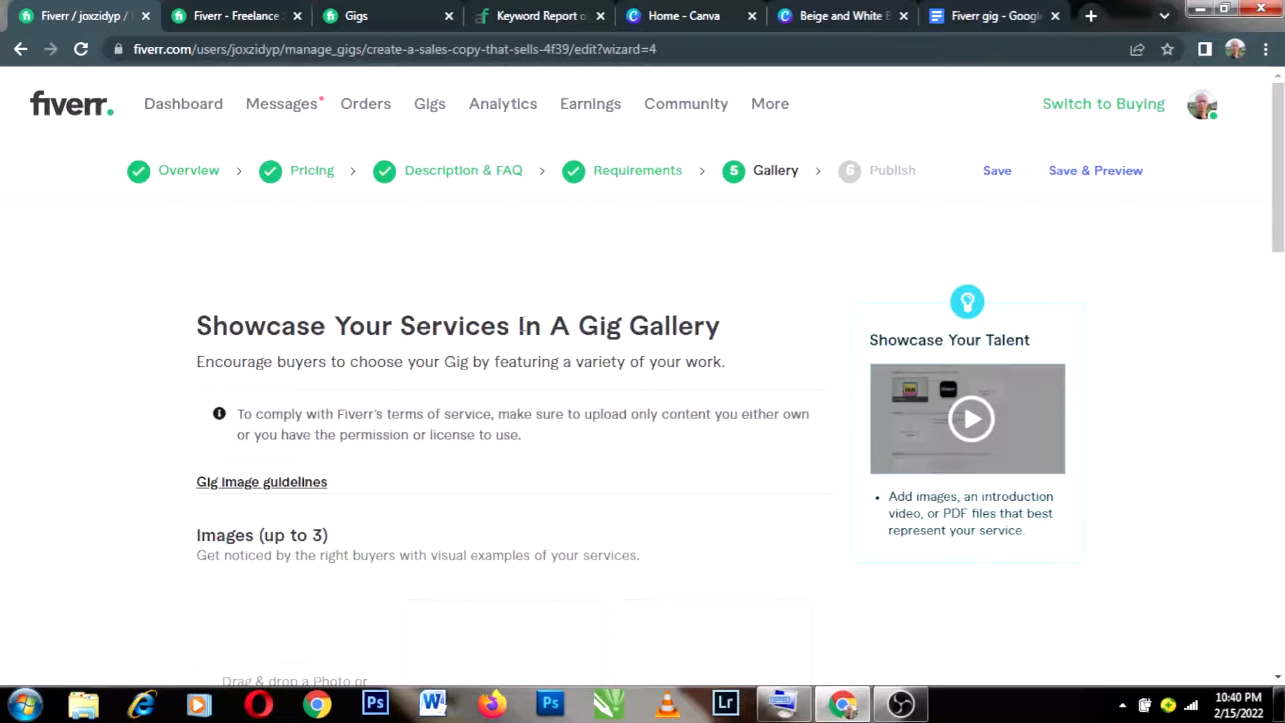
- Switch to Fiverr's buyer home page and examine the cover images of the recommended and popular sales copy gigs
scroll(592, 338, down, 1)
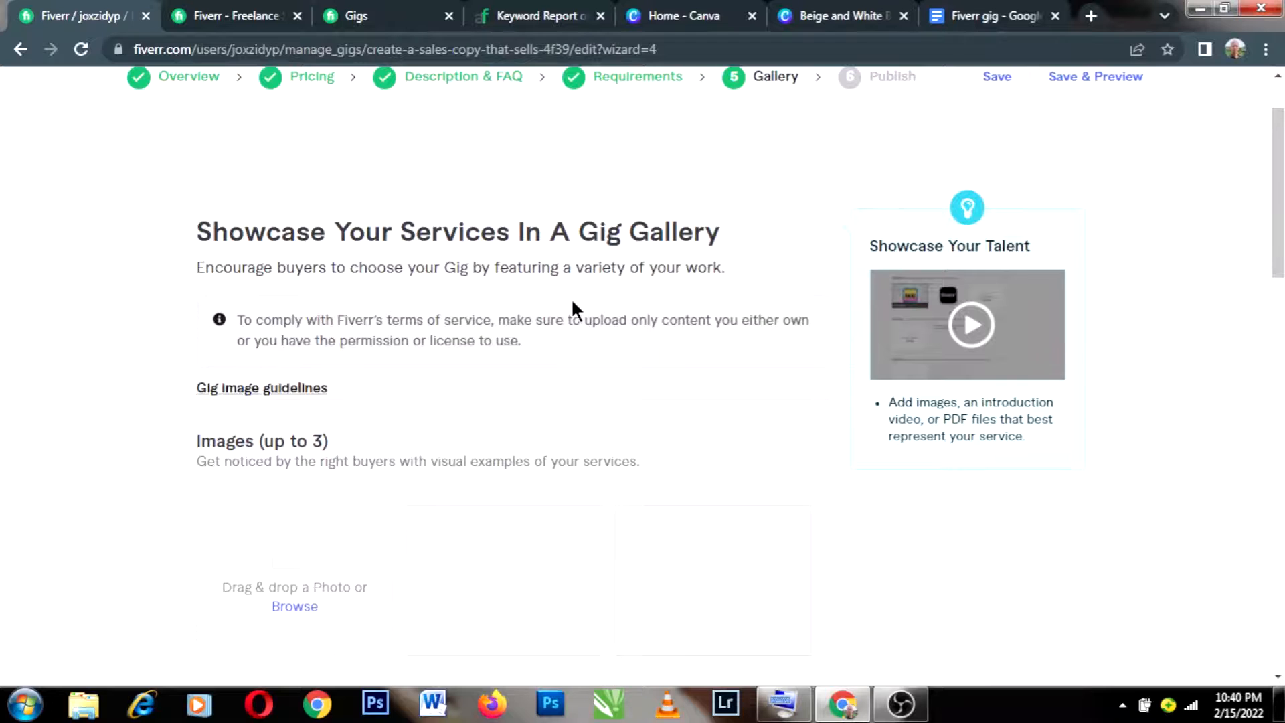
scroll(476, 245, up, 1)
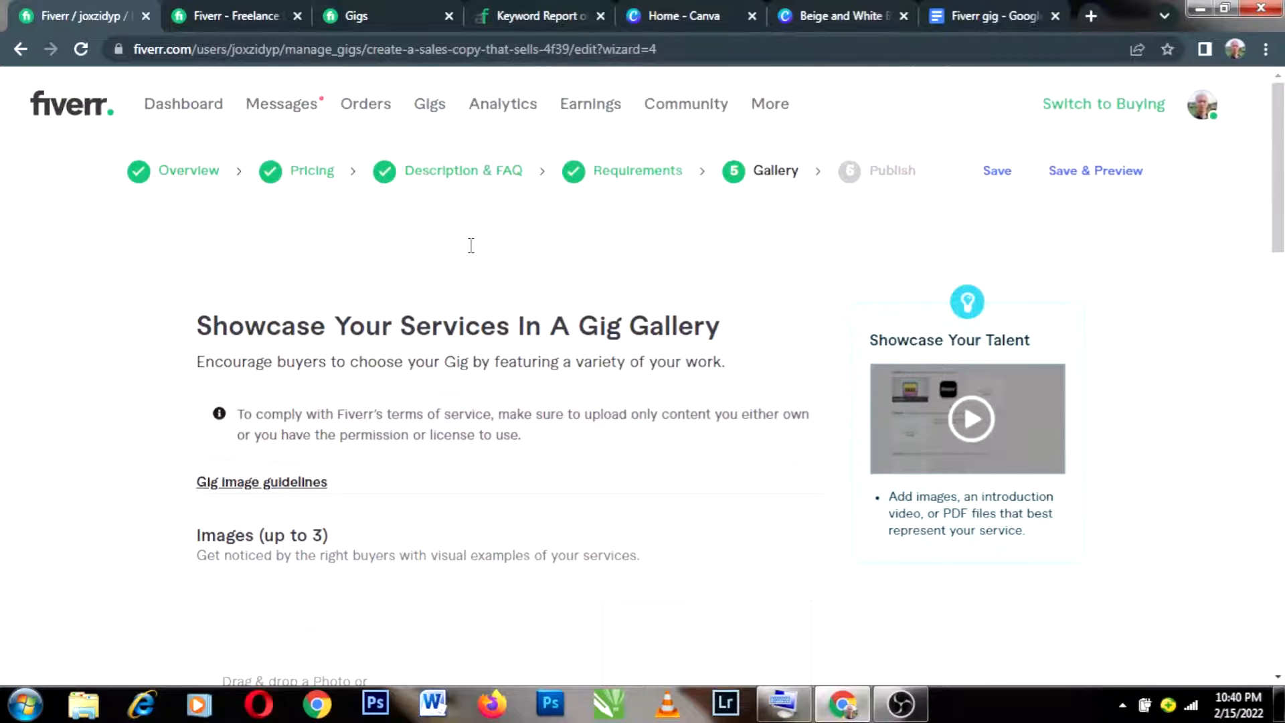
click(239, 18)
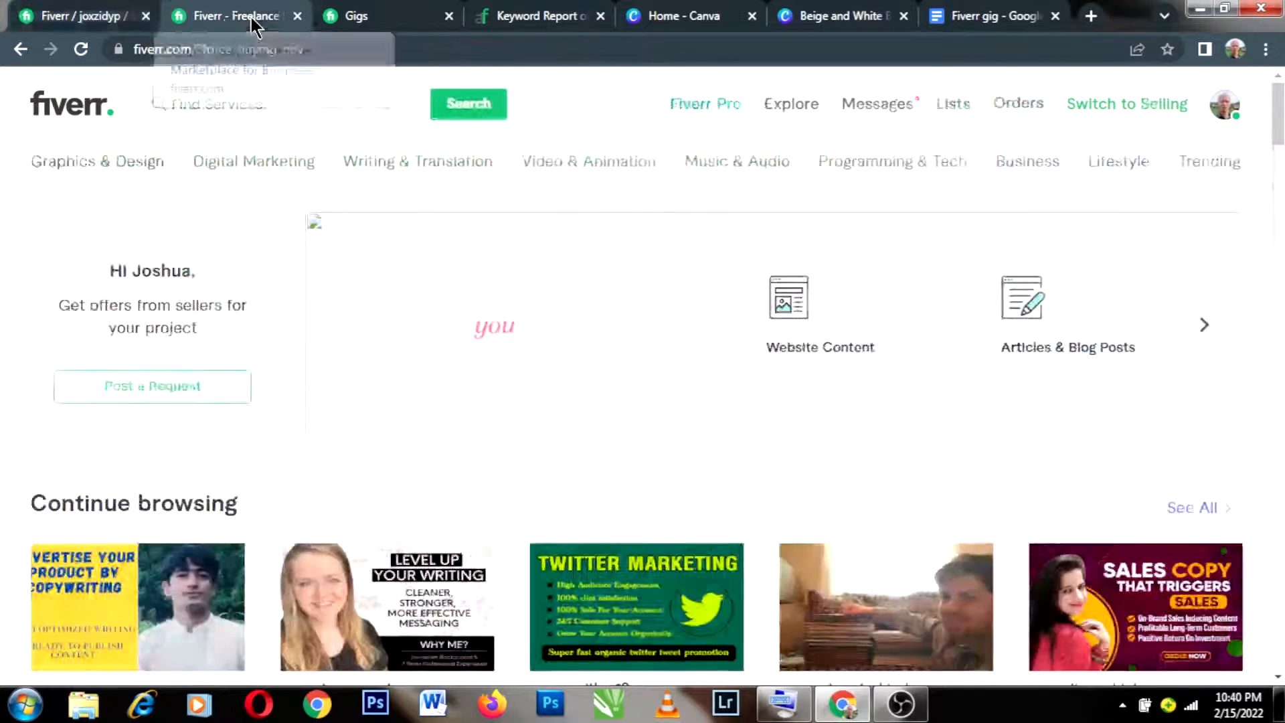
scroll(378, 257, down, 4)
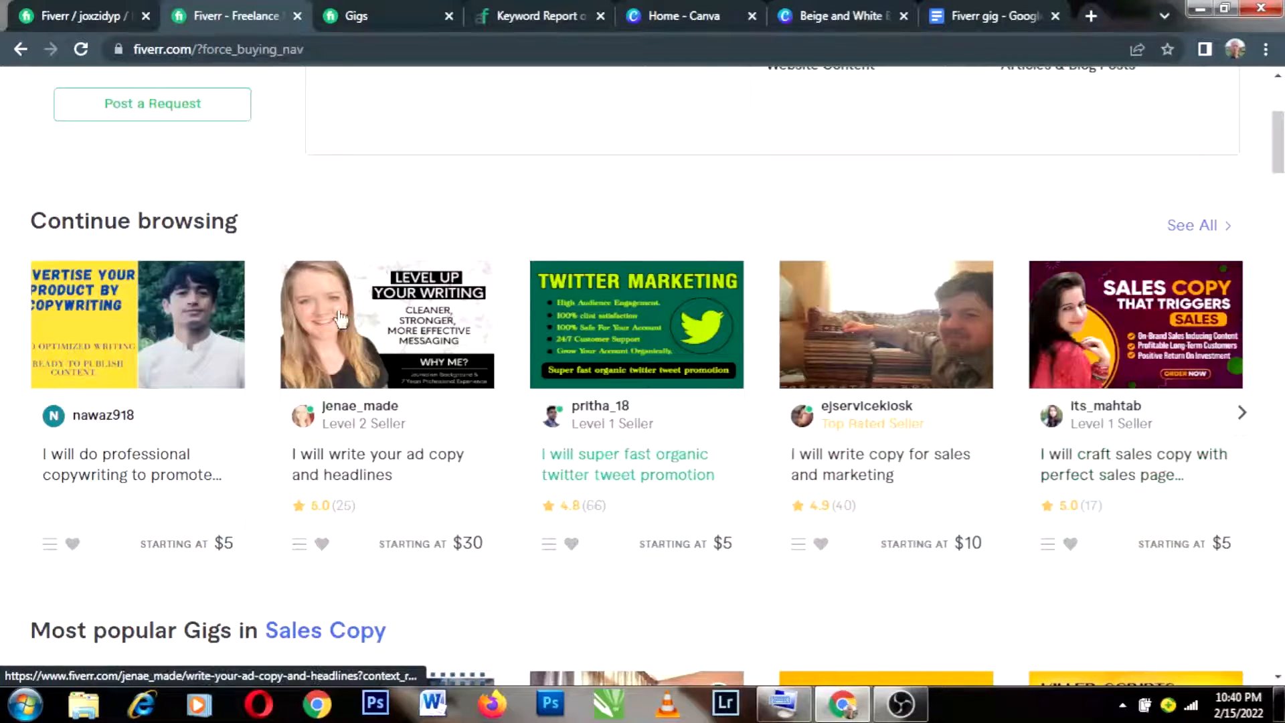
scroll(307, 335, down, 4)
scroll(306, 335, down, 1)
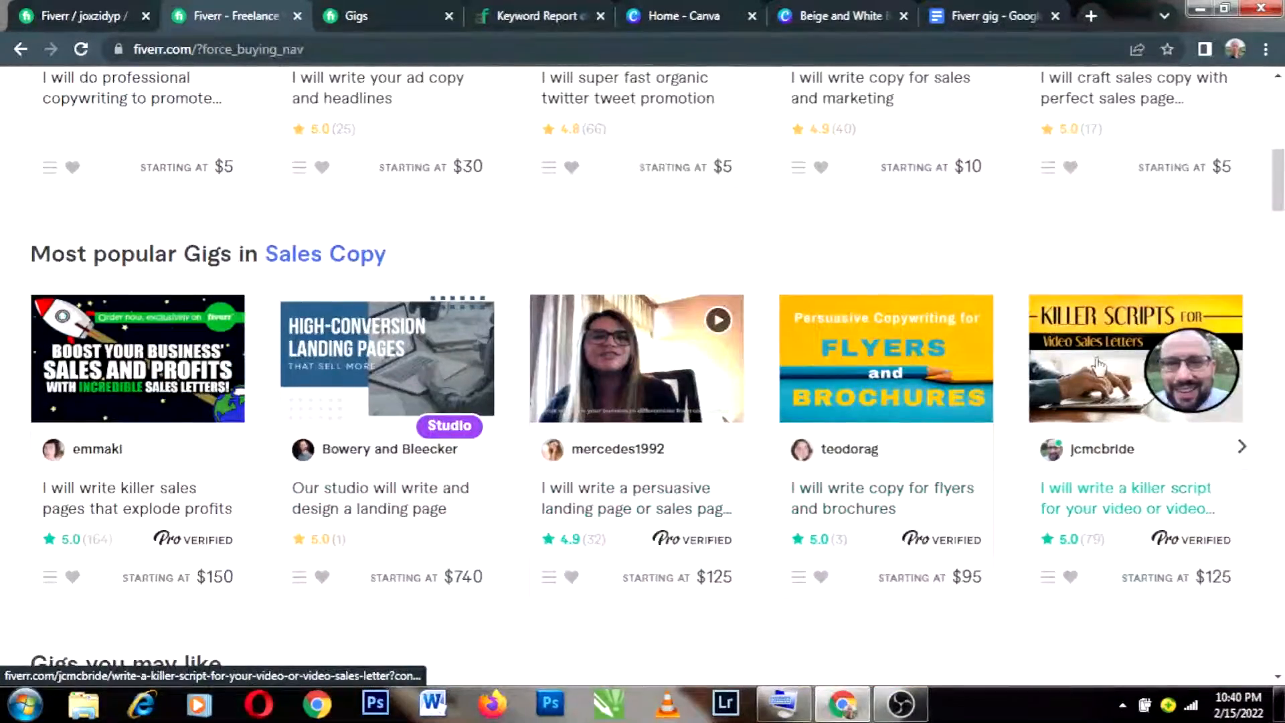
scroll(1013, 371, down, 3)
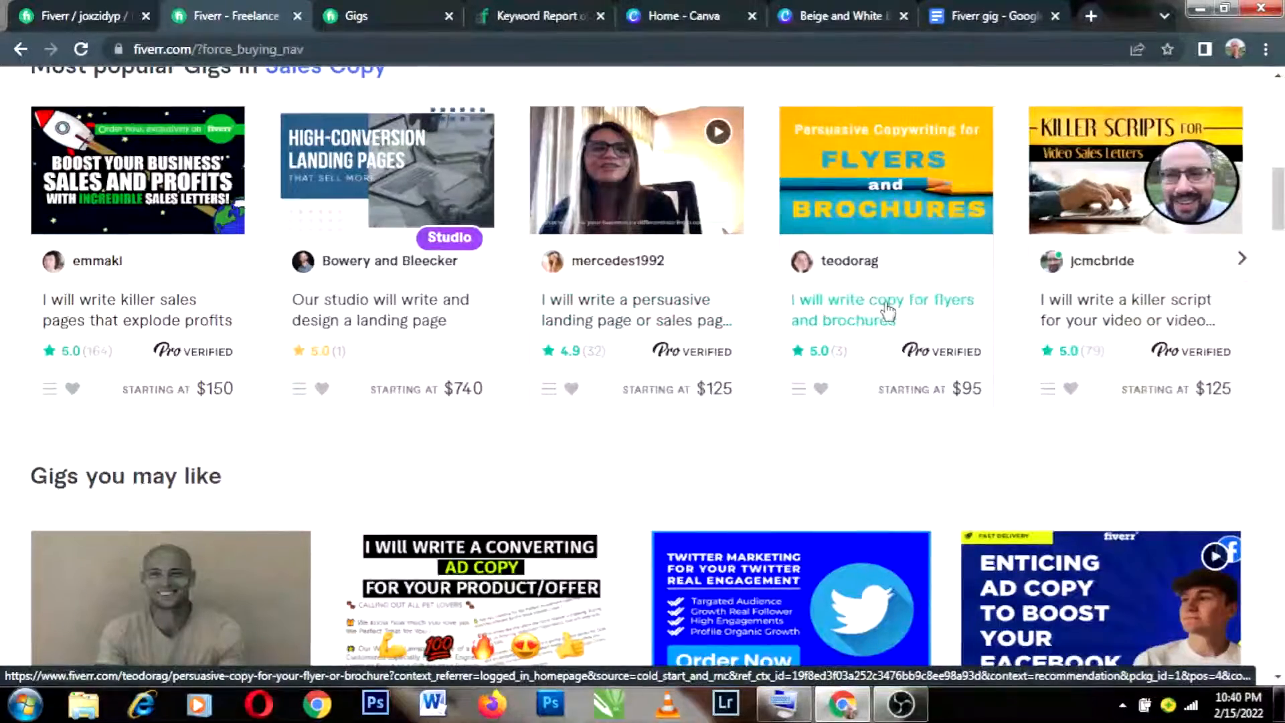
scroll(925, 268, up, 2)
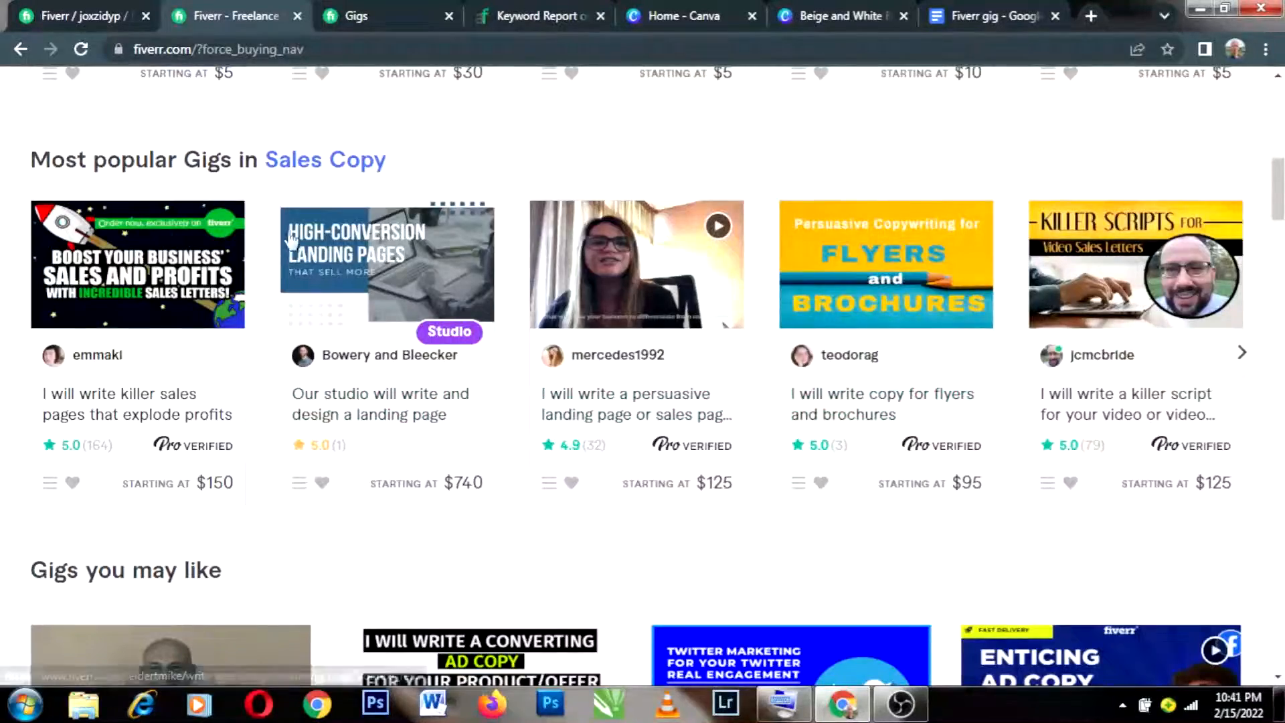
scroll(284, 261, up, 9)
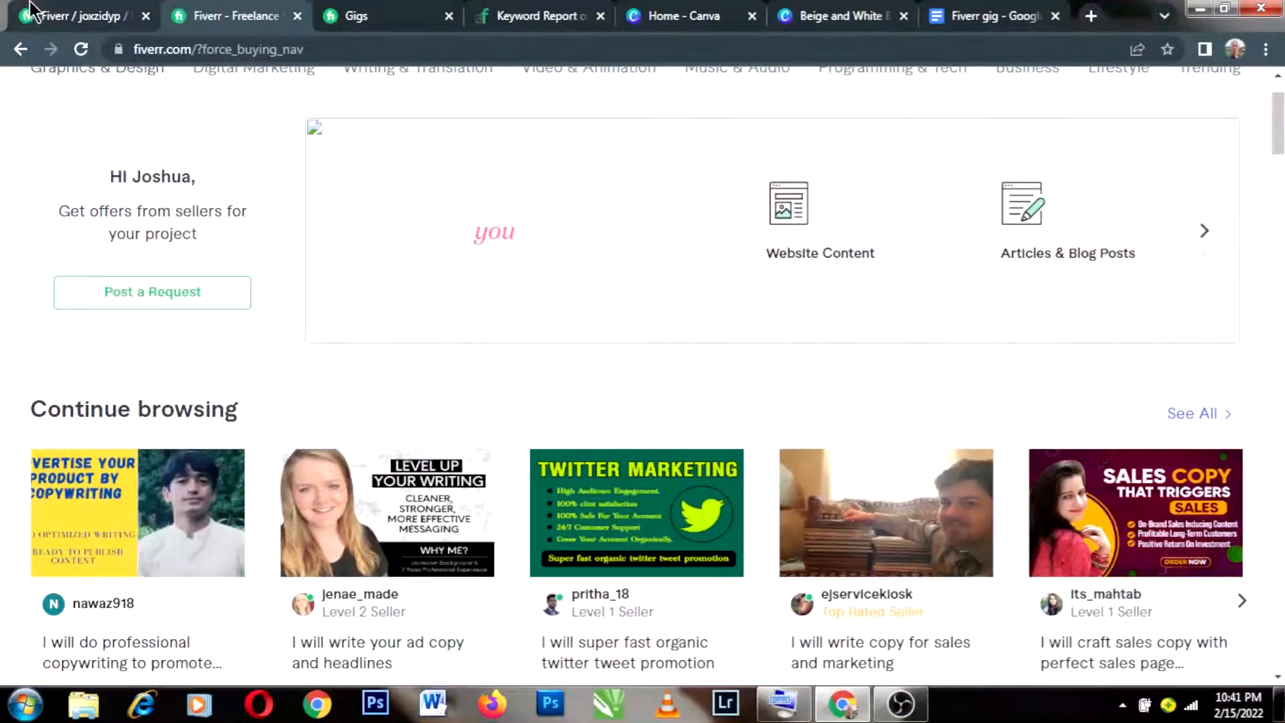
- Return to the gig's Gallery stage and review its upload sections and guidelines for images, video and documents
click(90, 14)
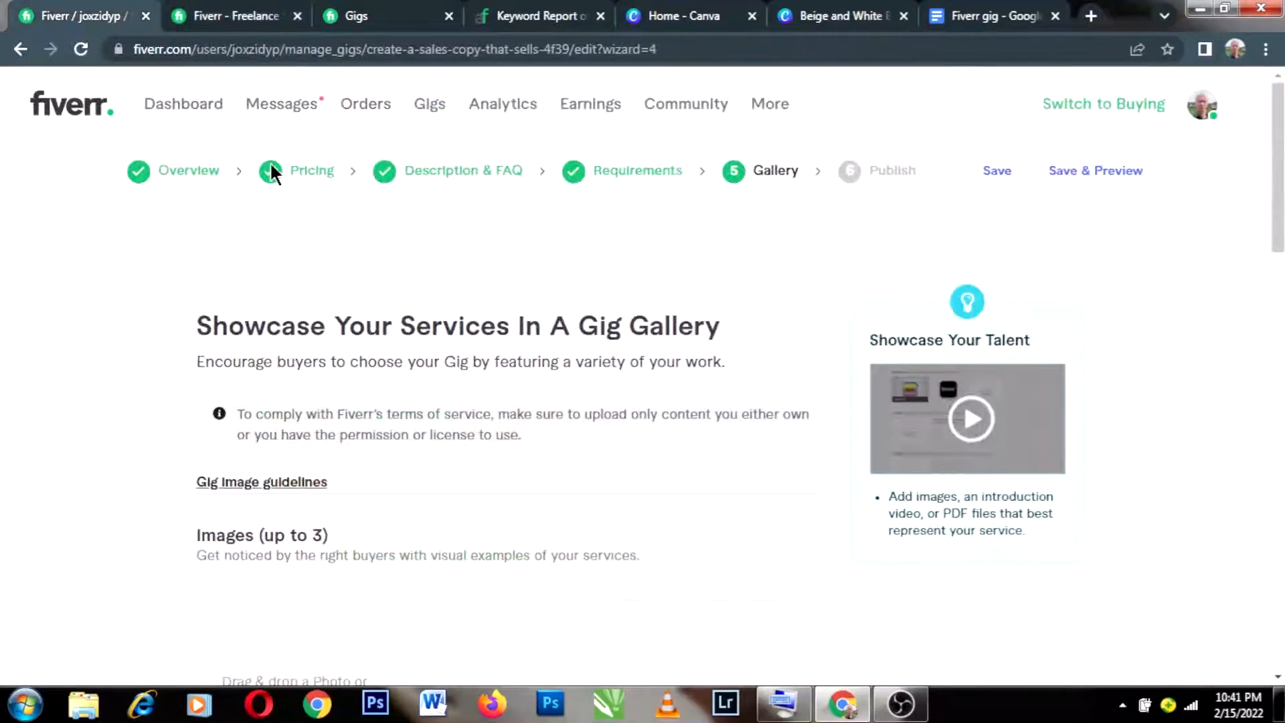
scroll(423, 308, down, 6)
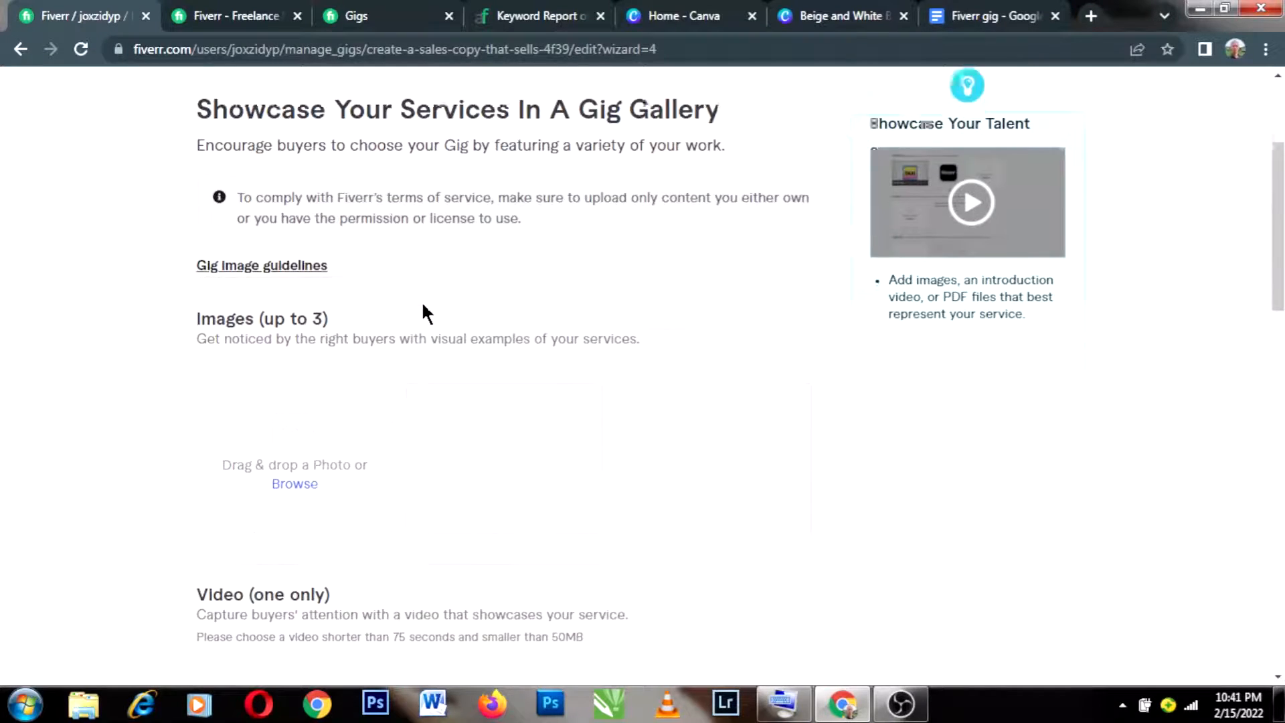
scroll(423, 306, up, 3)
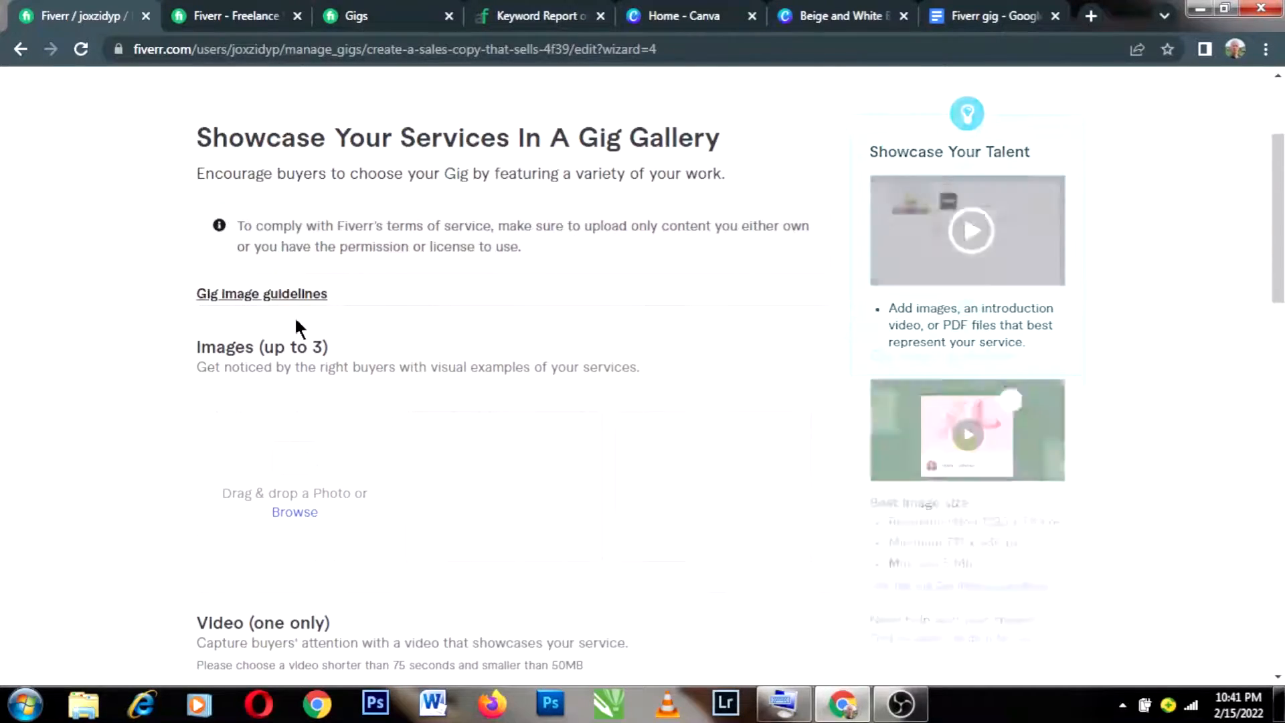
scroll(255, 352, down, 10)
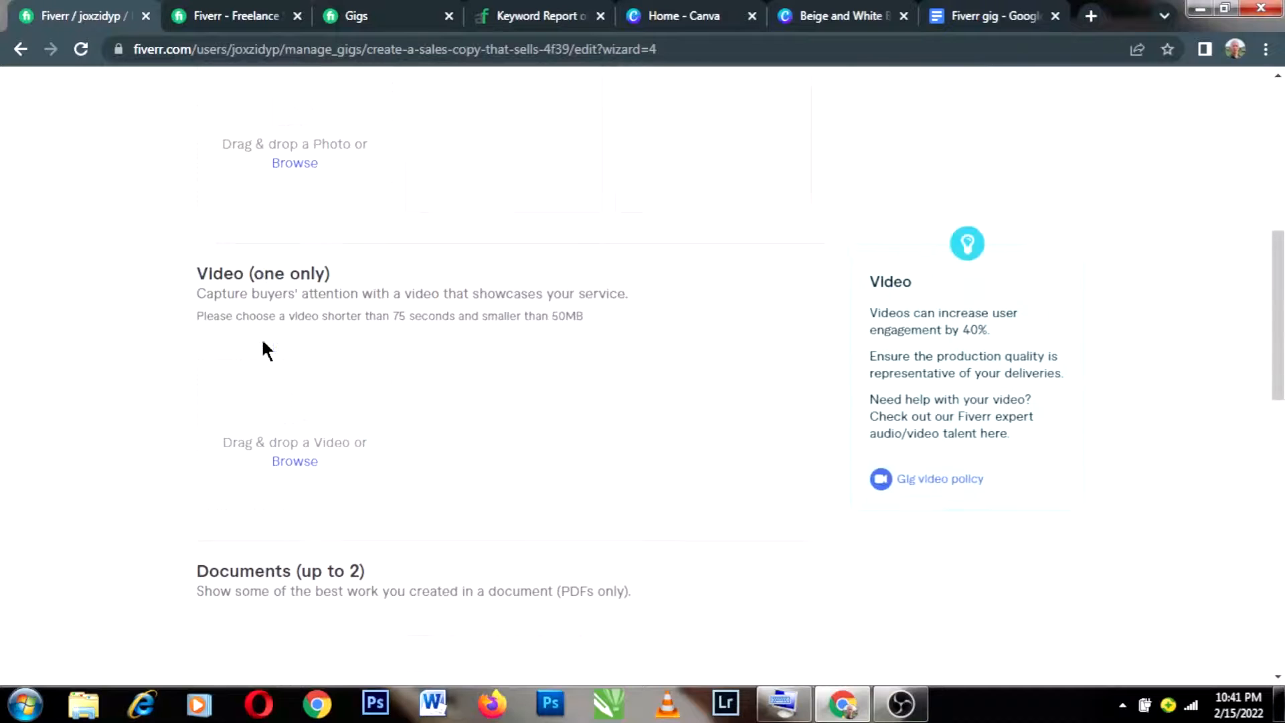
scroll(275, 294, up, 5)
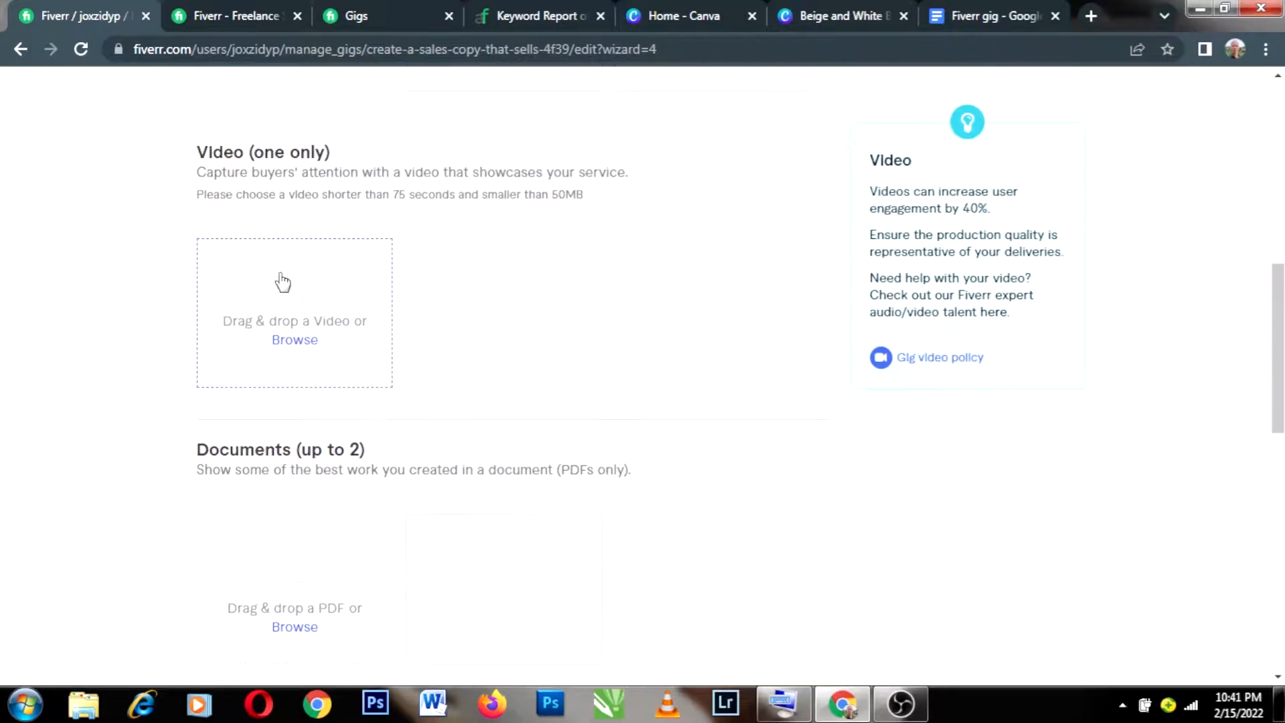
scroll(278, 270, up, 5)
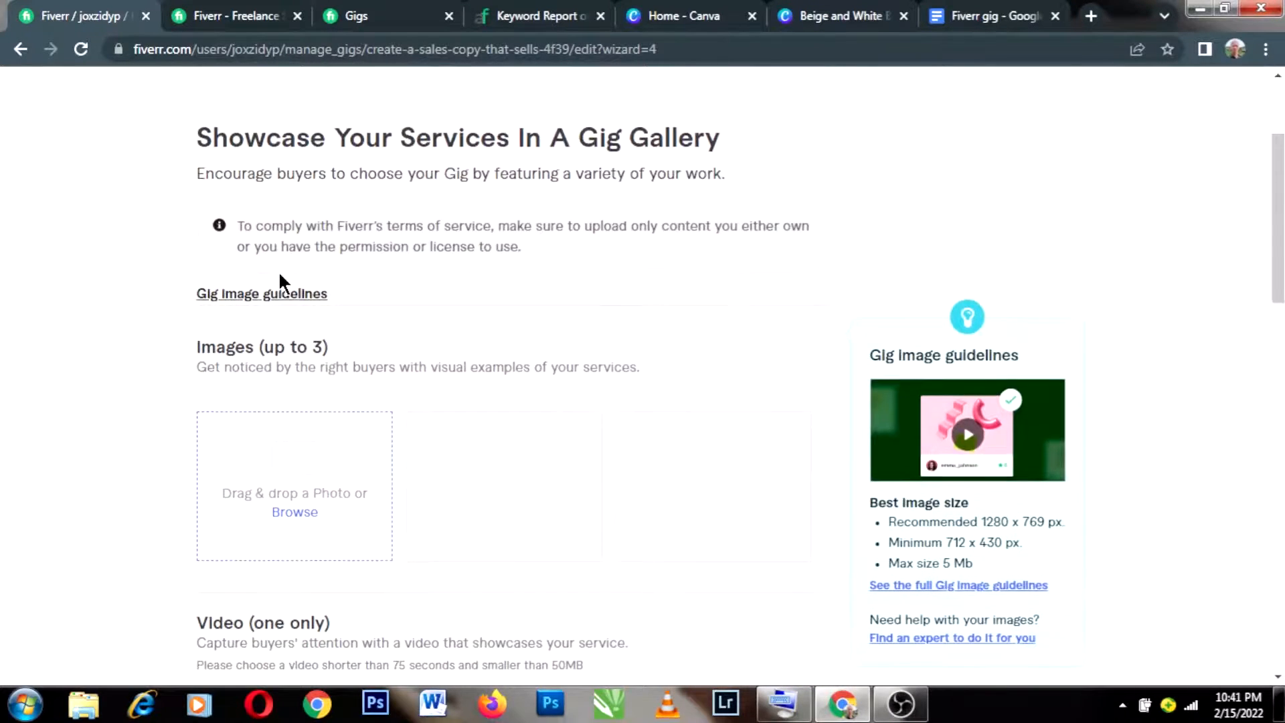
scroll(279, 270, down, 8)
scroll(281, 281, up, 3)
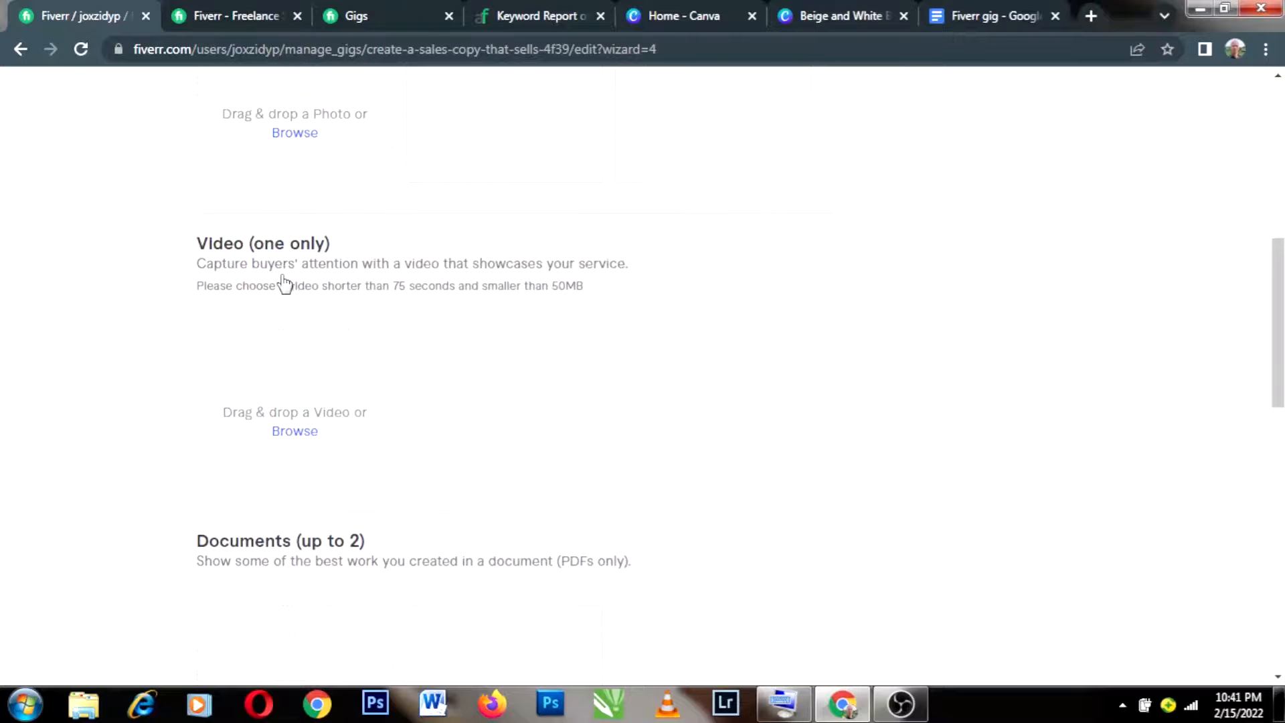
scroll(284, 284, down, 4)
scroll(284, 284, up, 13)
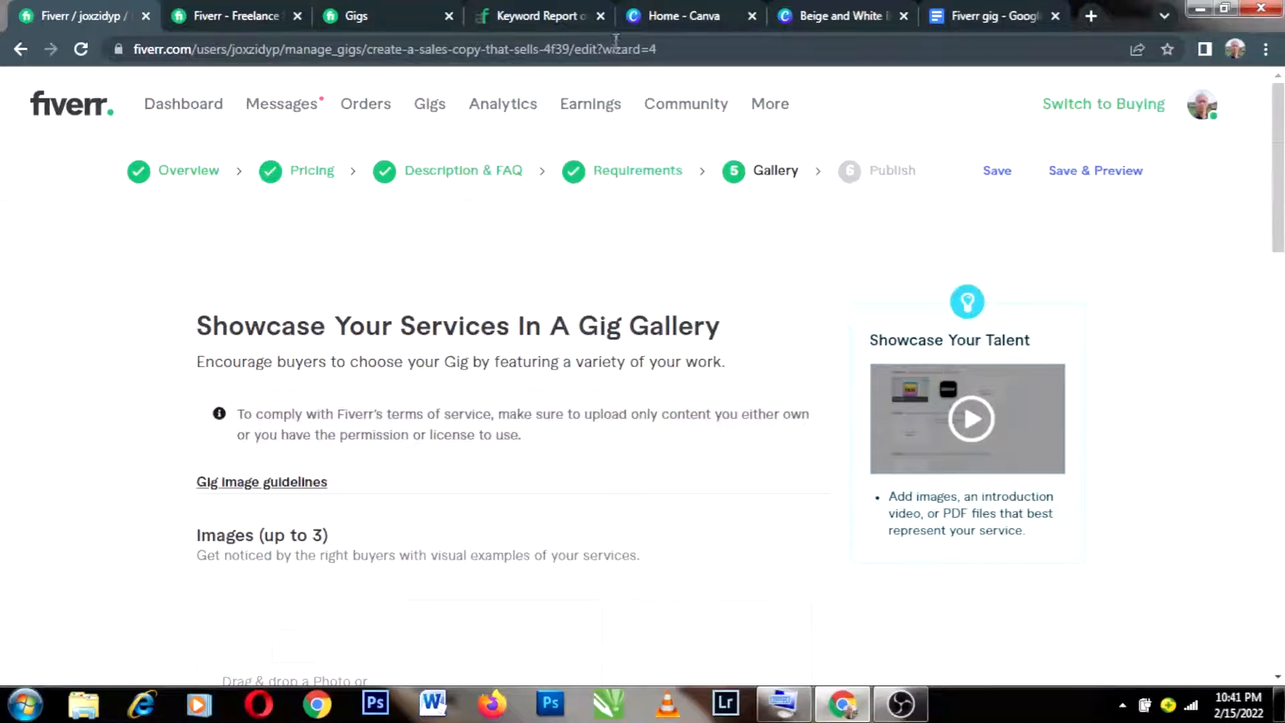
- Switch to the Canva home page and look up template suggestions for "thumbnail"
click(654, 17)
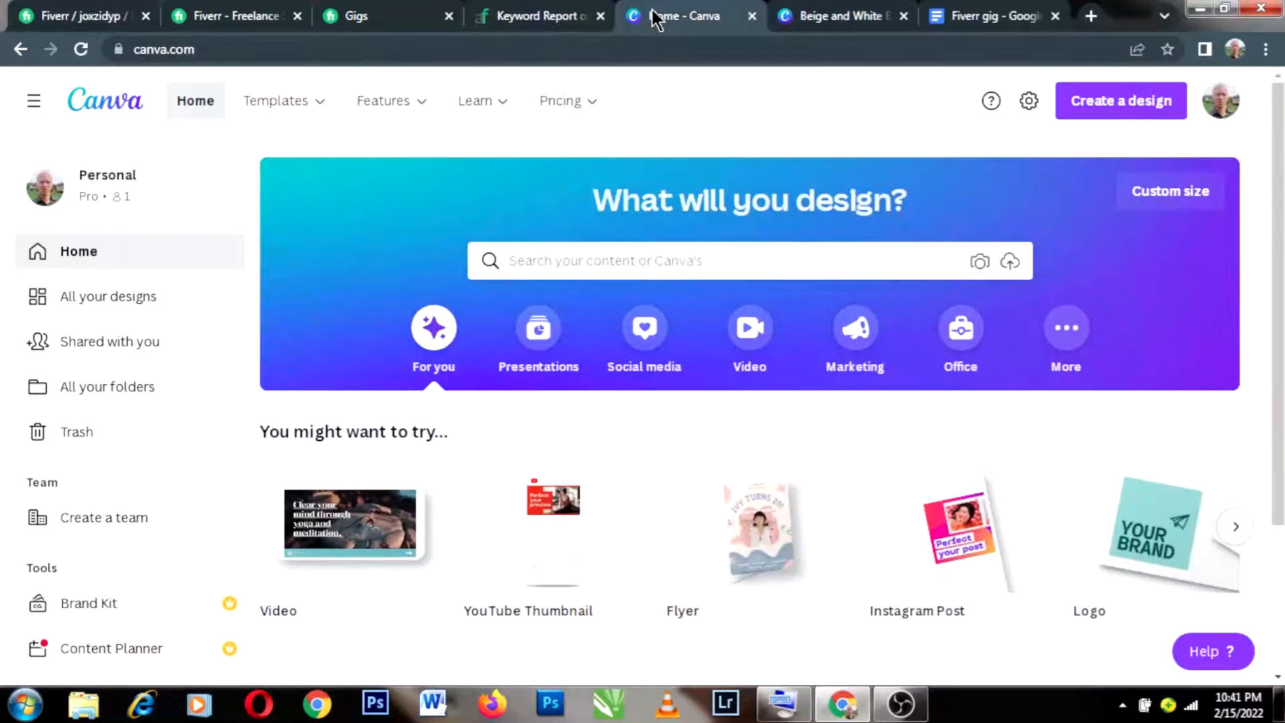
click(581, 265)
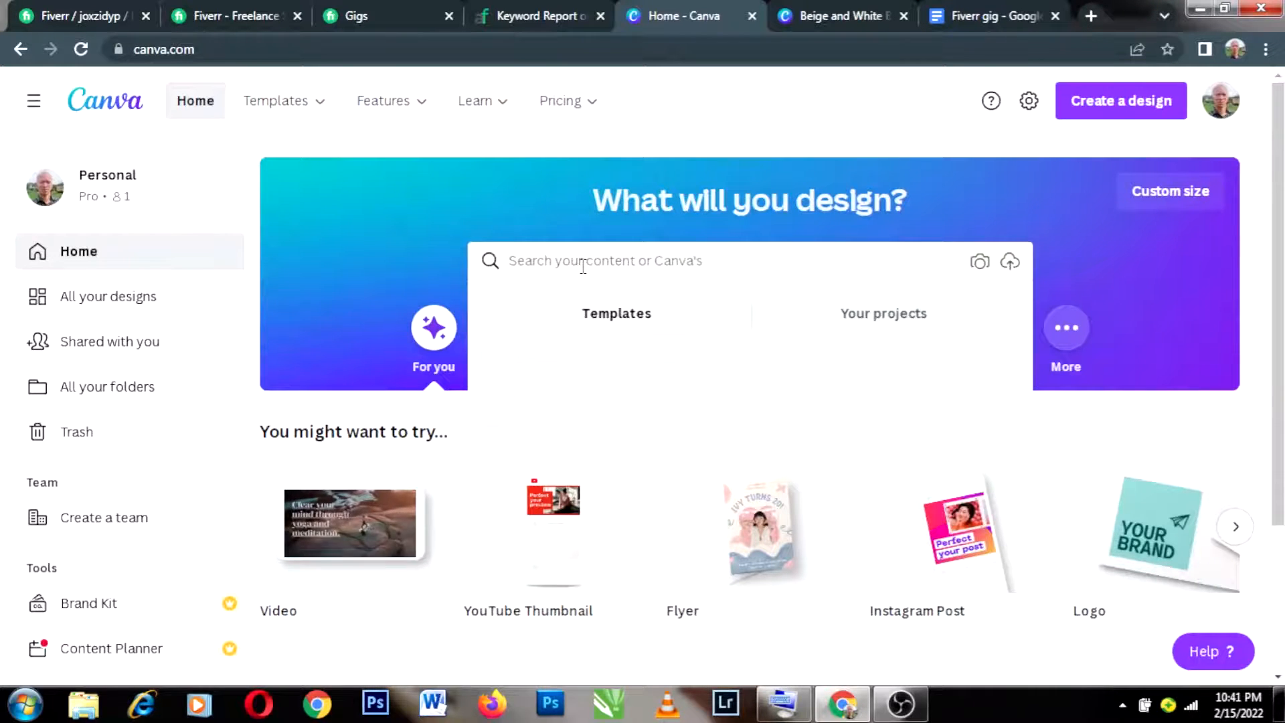
text(thumnail)
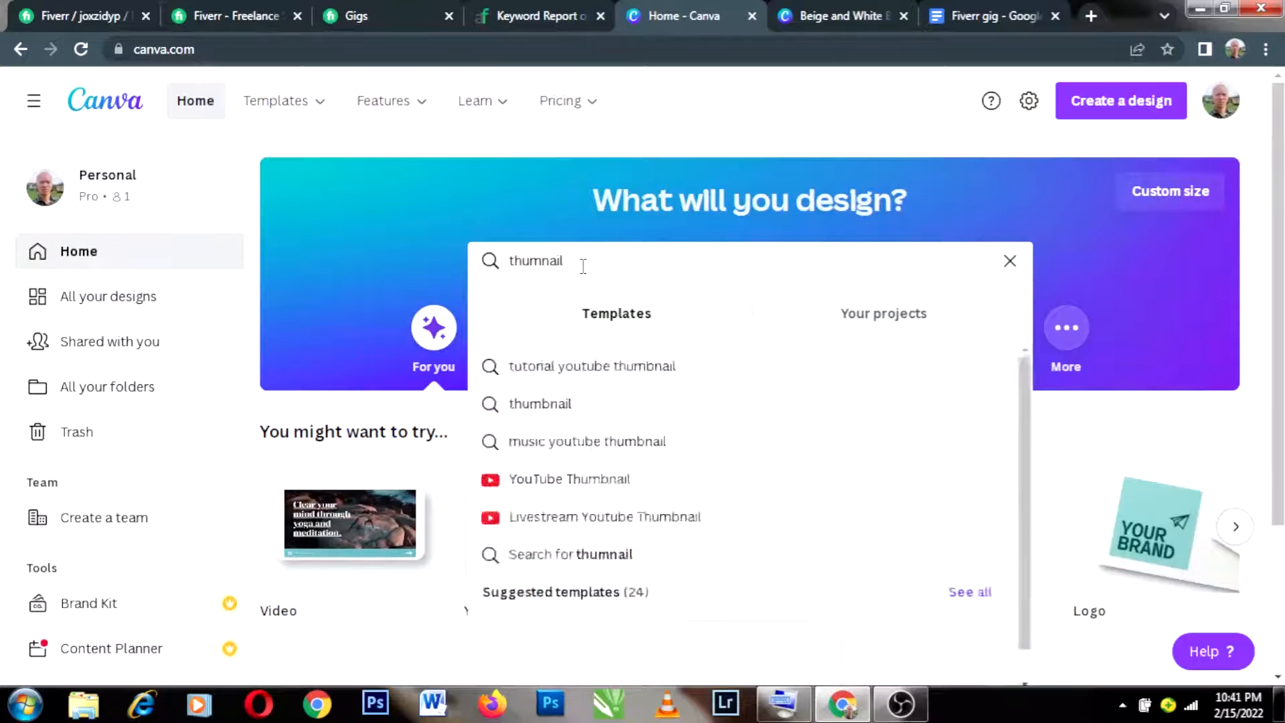
key(BackSpace)
key(BackSpace)
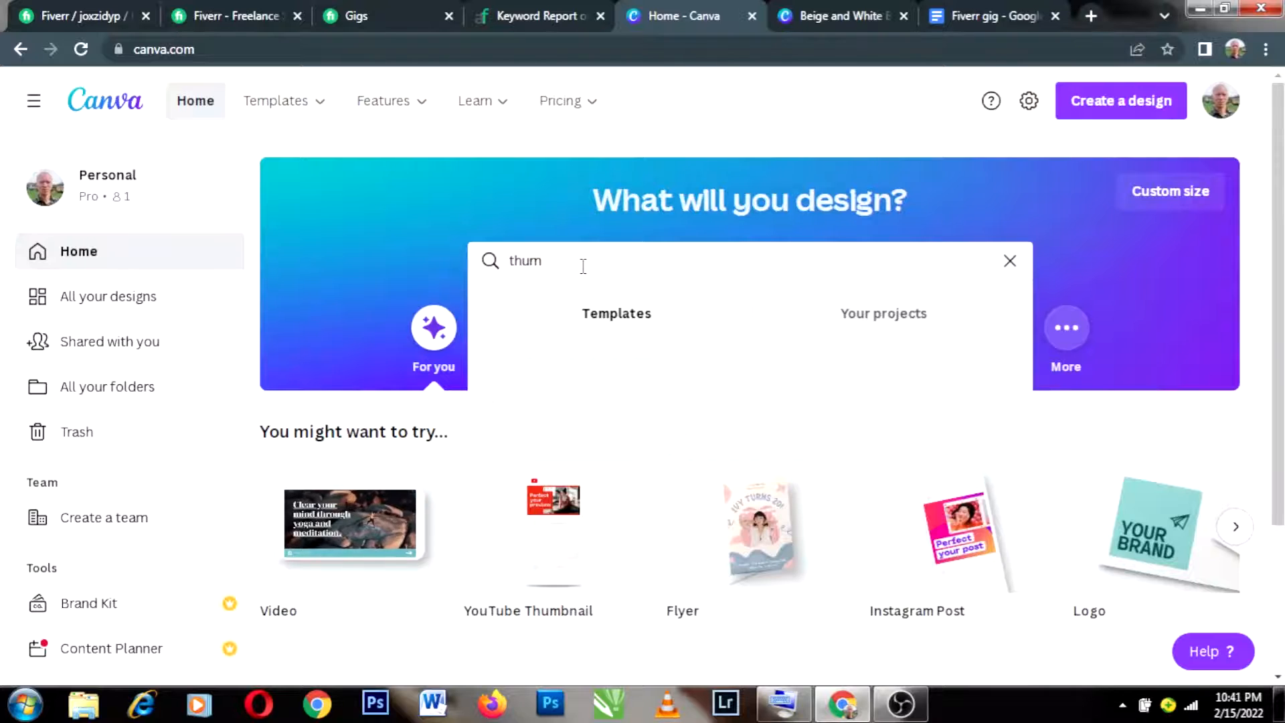
text(bnail)
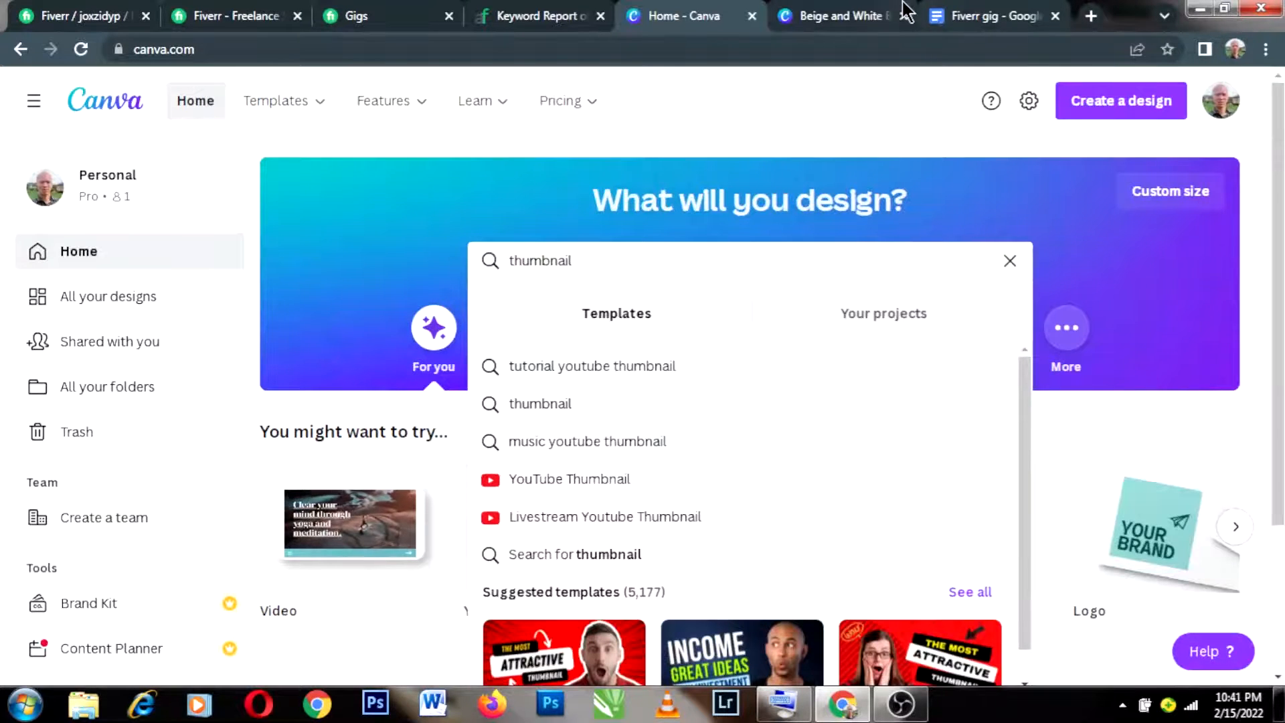
- Switch to the "Sales Copy That Sells" thumbnail design in Canva, download it as PNG and save the file
click(879, 17)
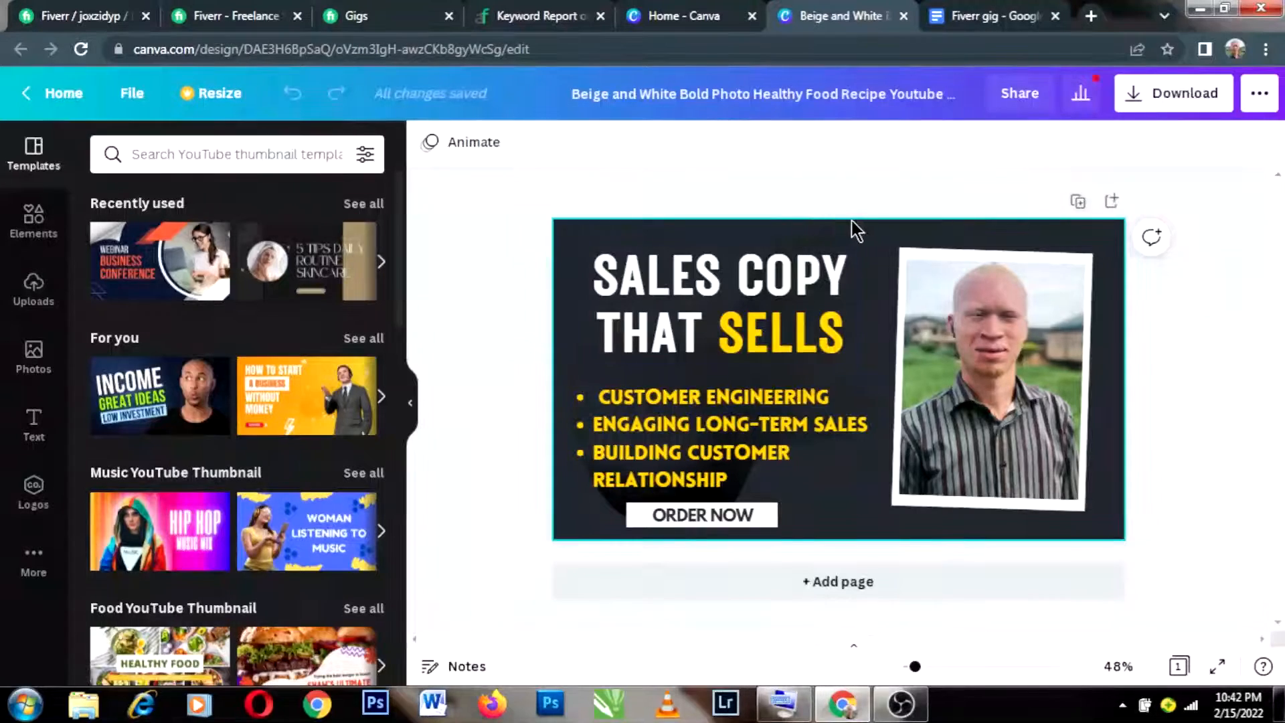
click(1170, 96)
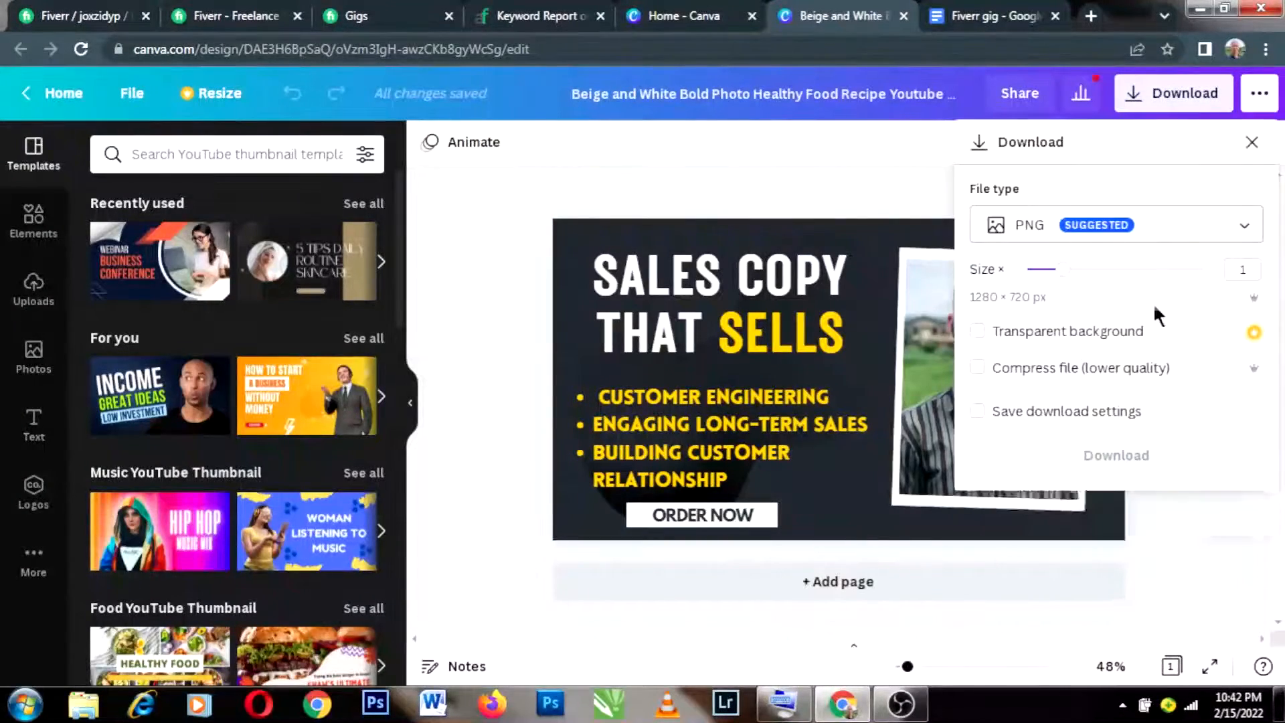
click(1113, 462)
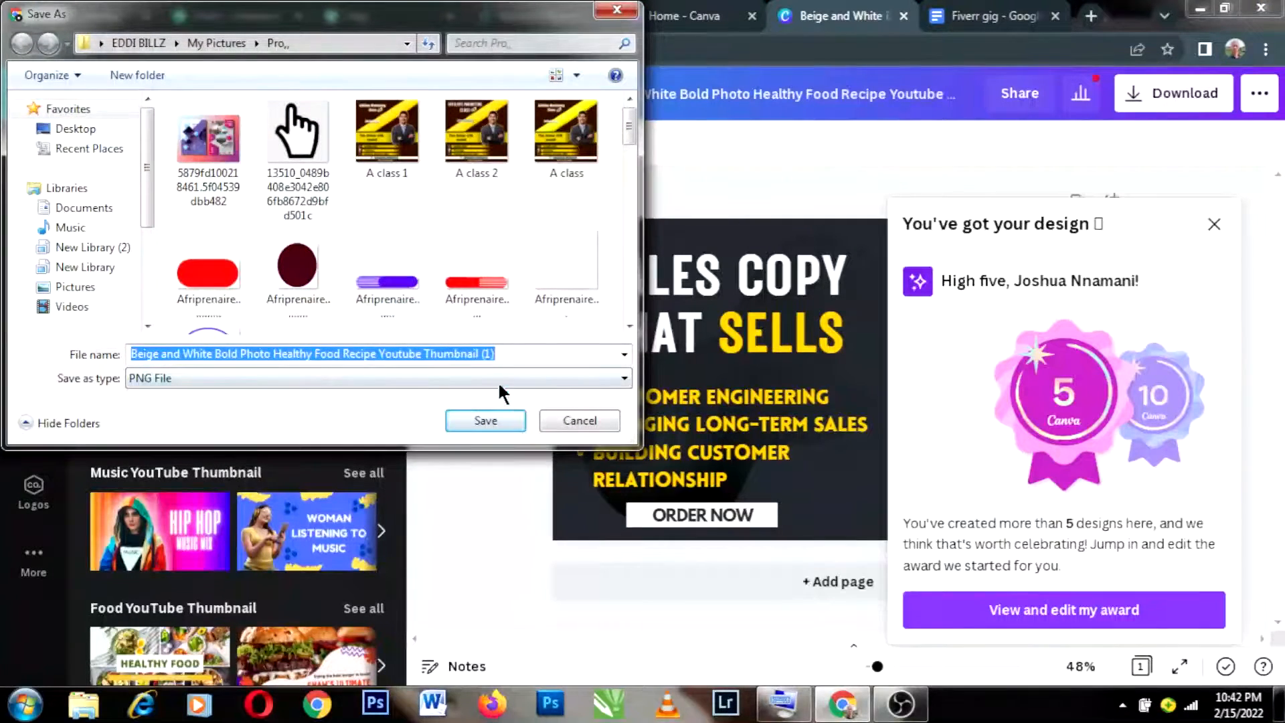
click(492, 418)
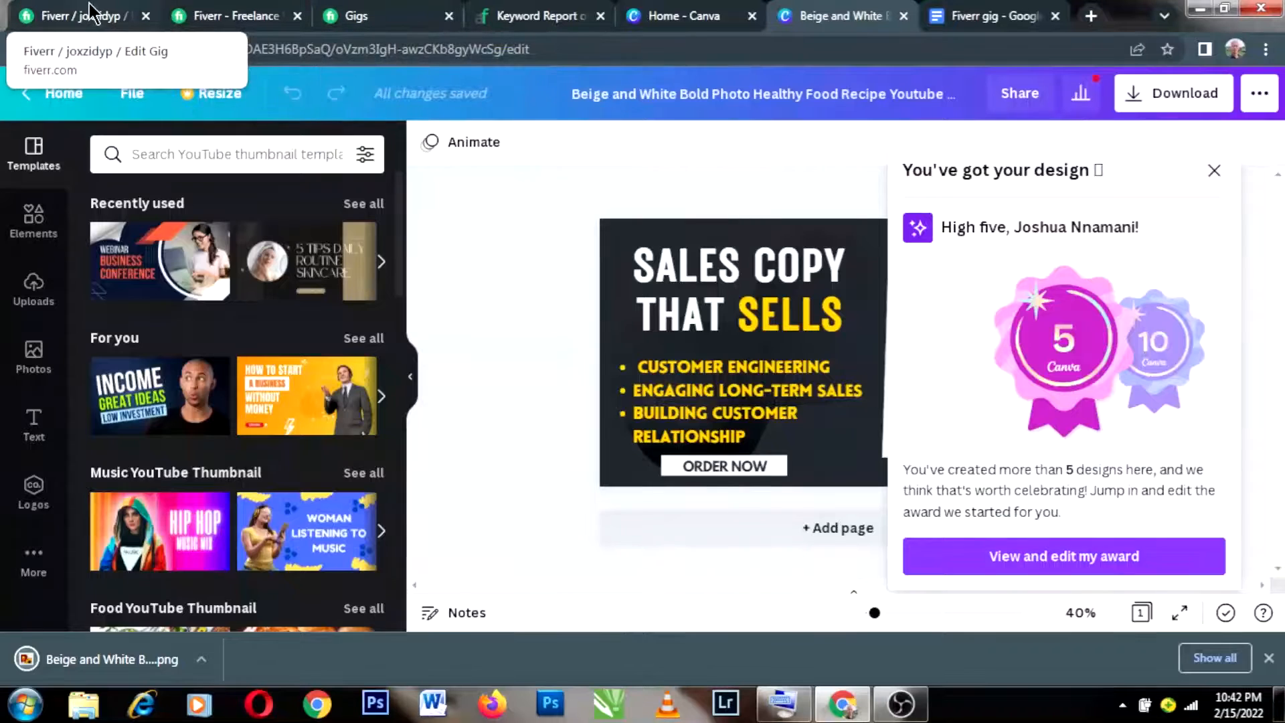
- Return to the Fiverr gig's Gallery stage and upload the downloaded Beige and White thumbnail PNG as the first image
click(91, 12)
scroll(559, 286, down, 5)
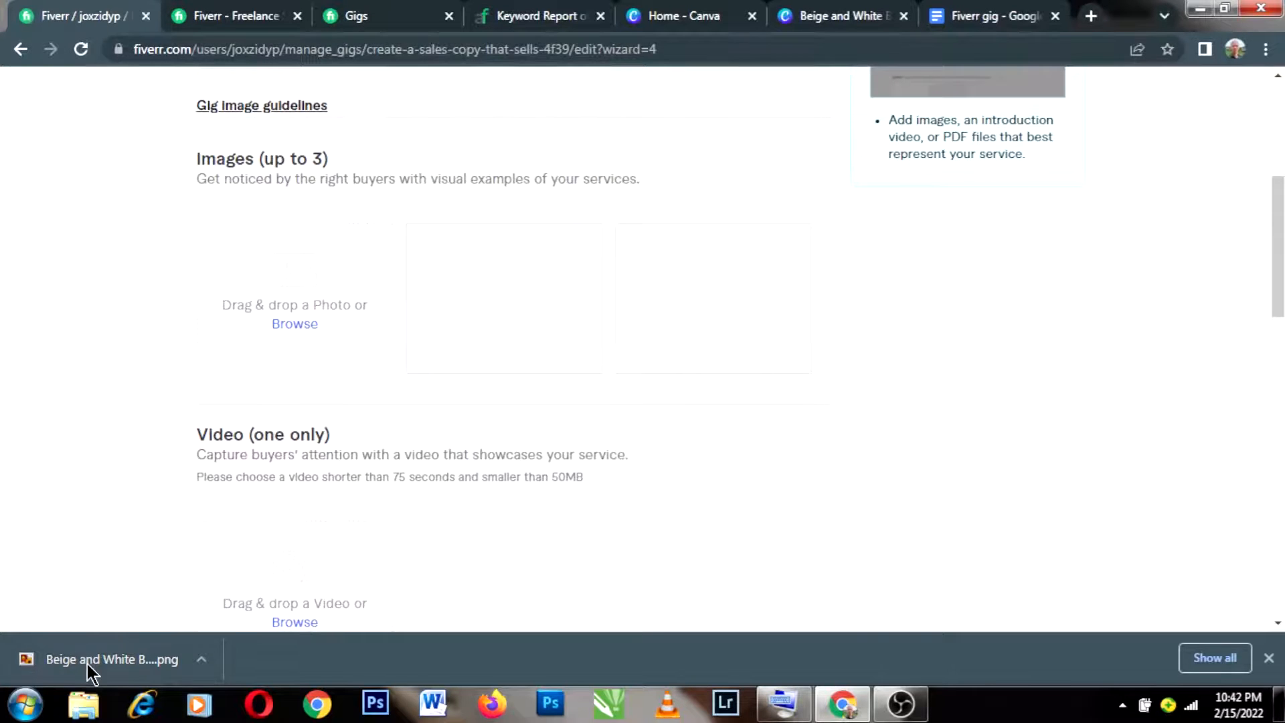
drag(87, 664, 307, 311)
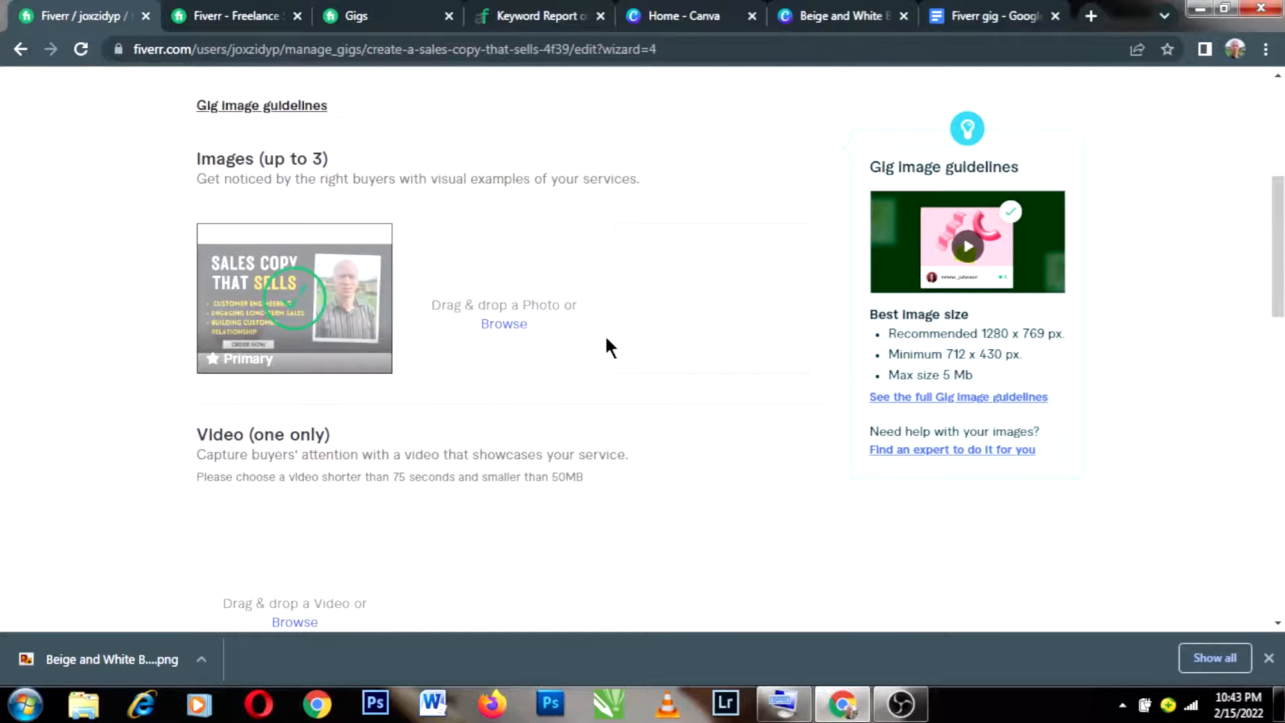
- Save the gallery to continue to the Publish stage, and publish the gig
scroll(606, 342, down, 5)
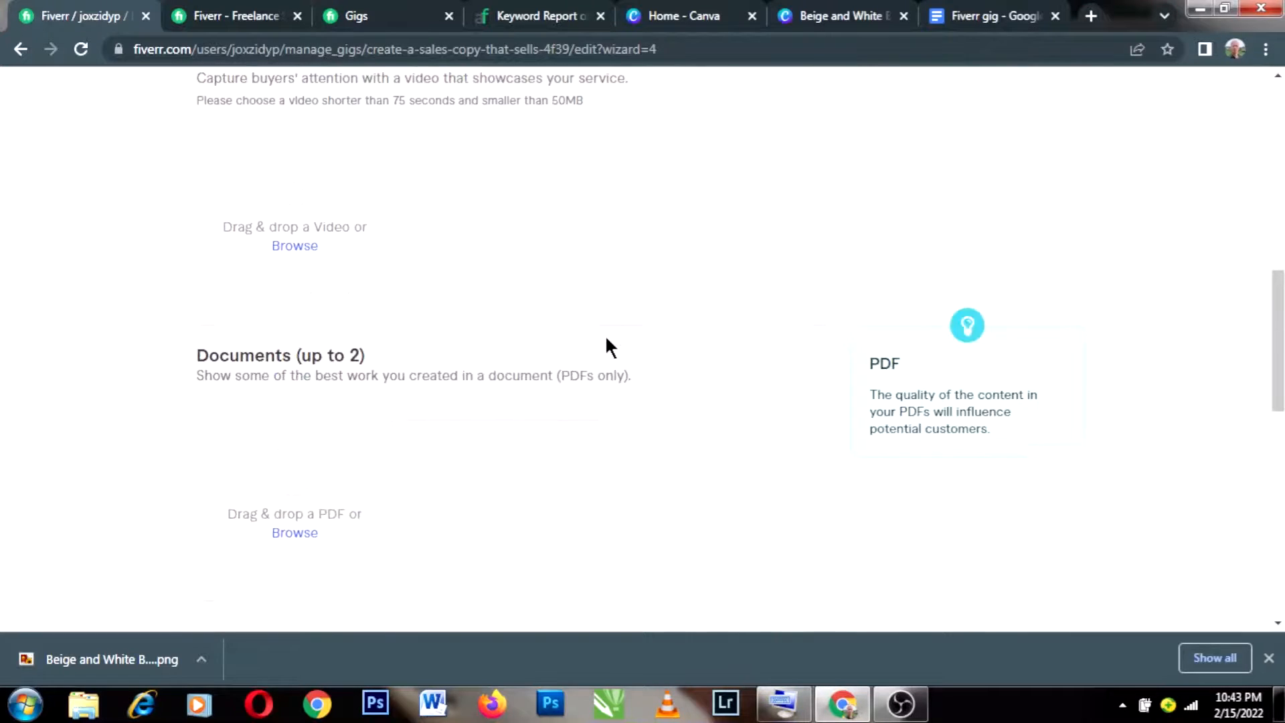
scroll(609, 347, down, 5)
scroll(606, 339, up, 1)
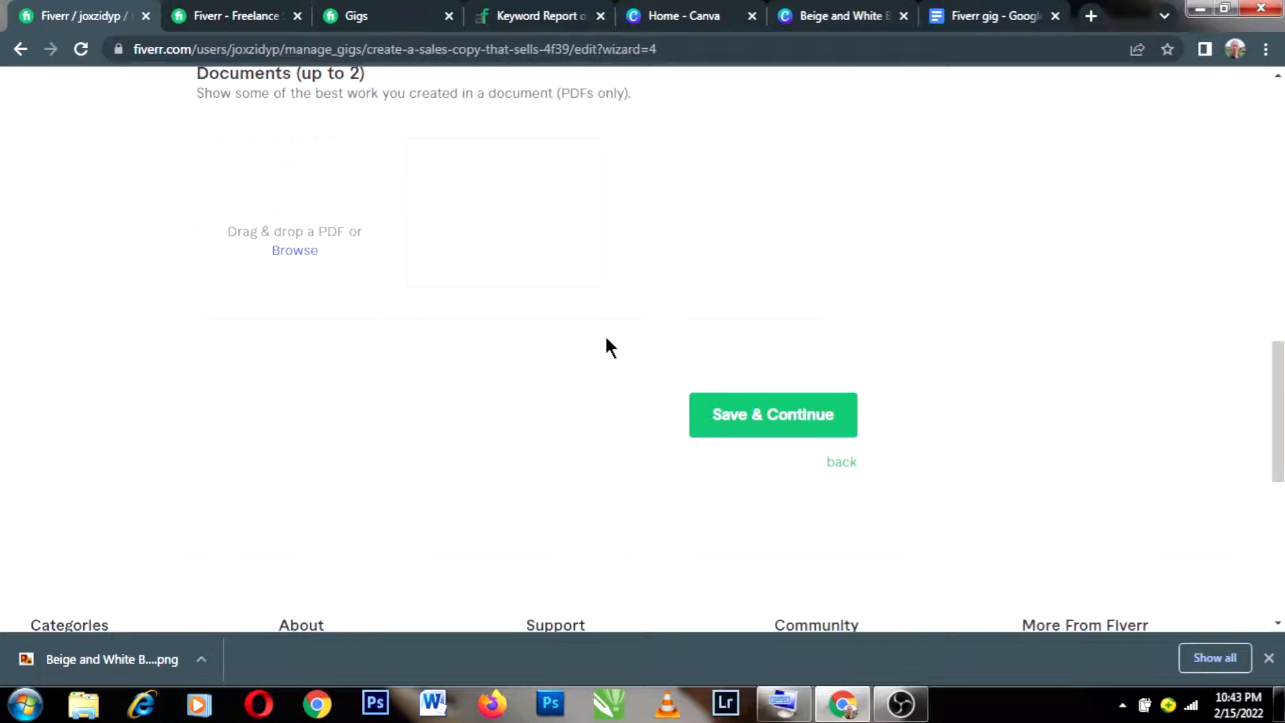
click(728, 432)
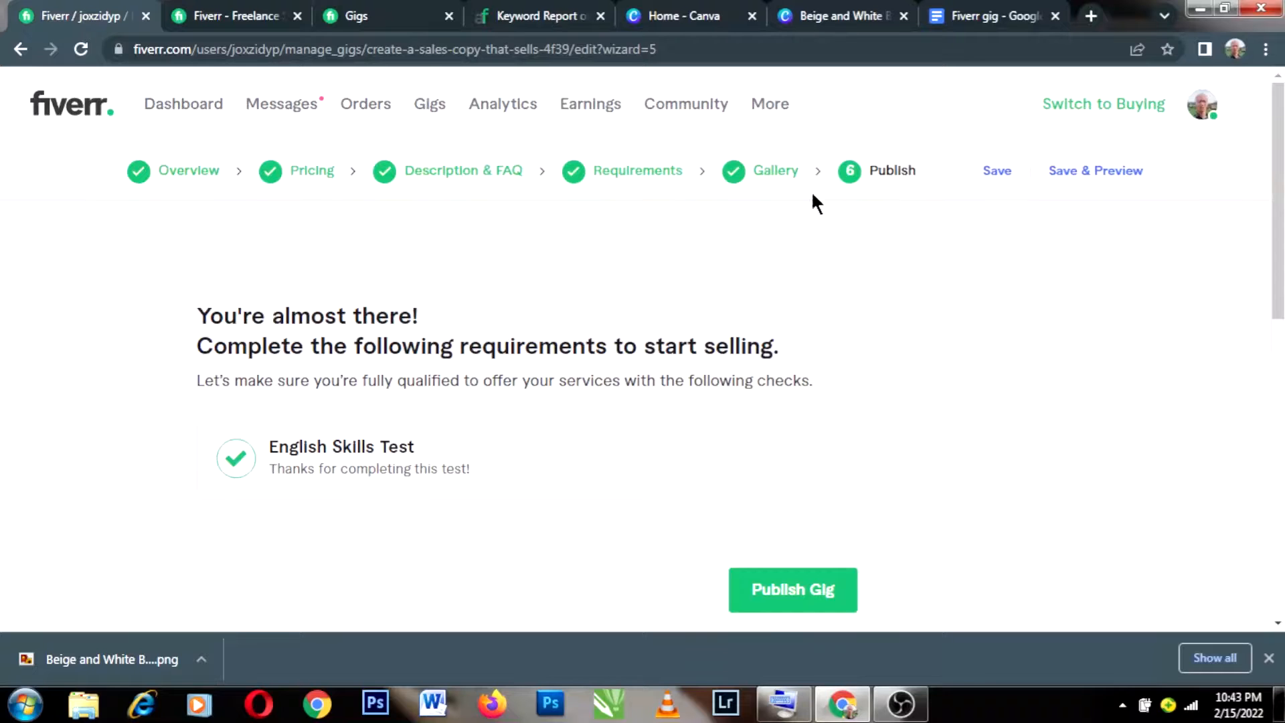
scroll(761, 282, down, 1)
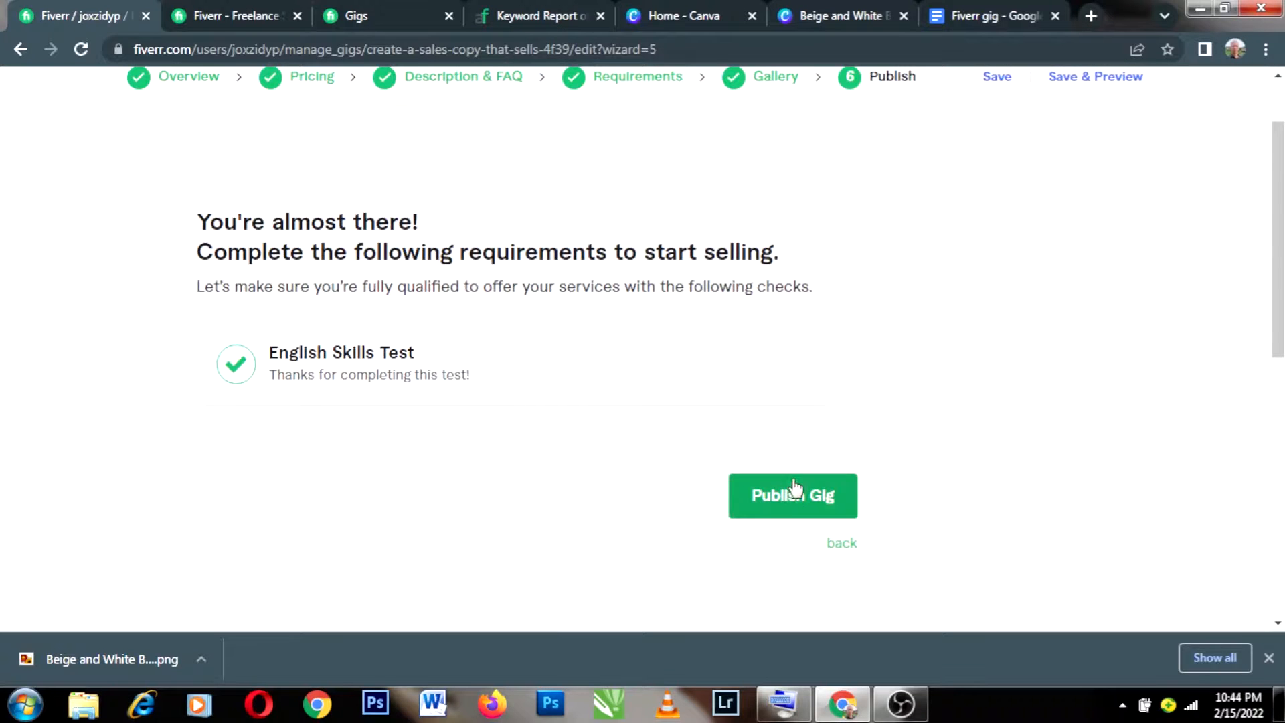
click(794, 507)
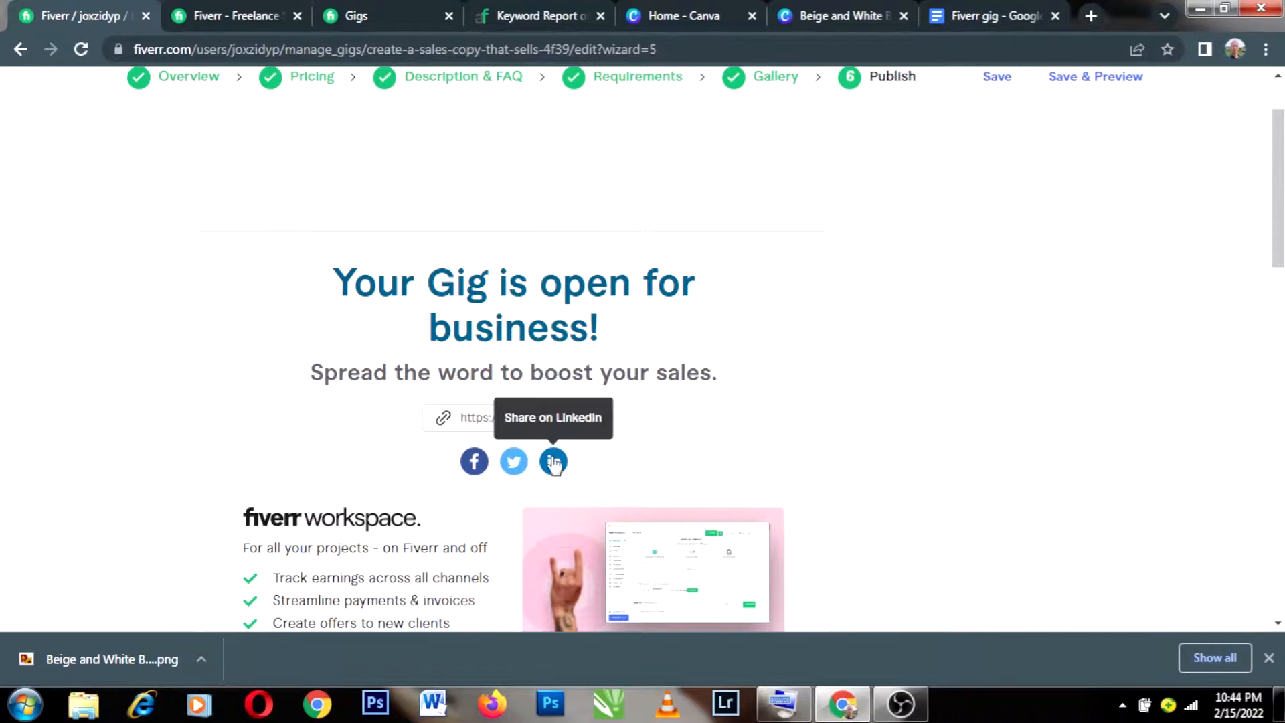
- Look over the published gig's sharing page and open the seller's Gigs list
scroll(502, 475, down, 3)
scroll(500, 459, down, 4)
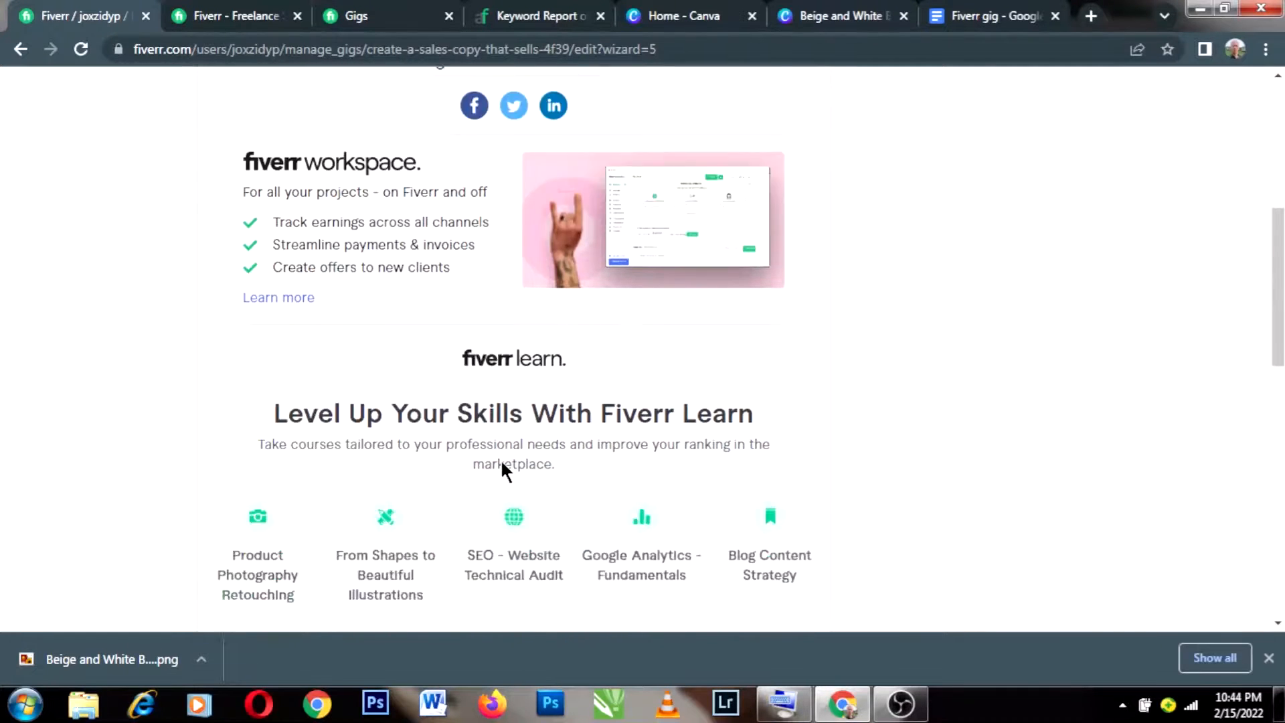
scroll(499, 415, up, 8)
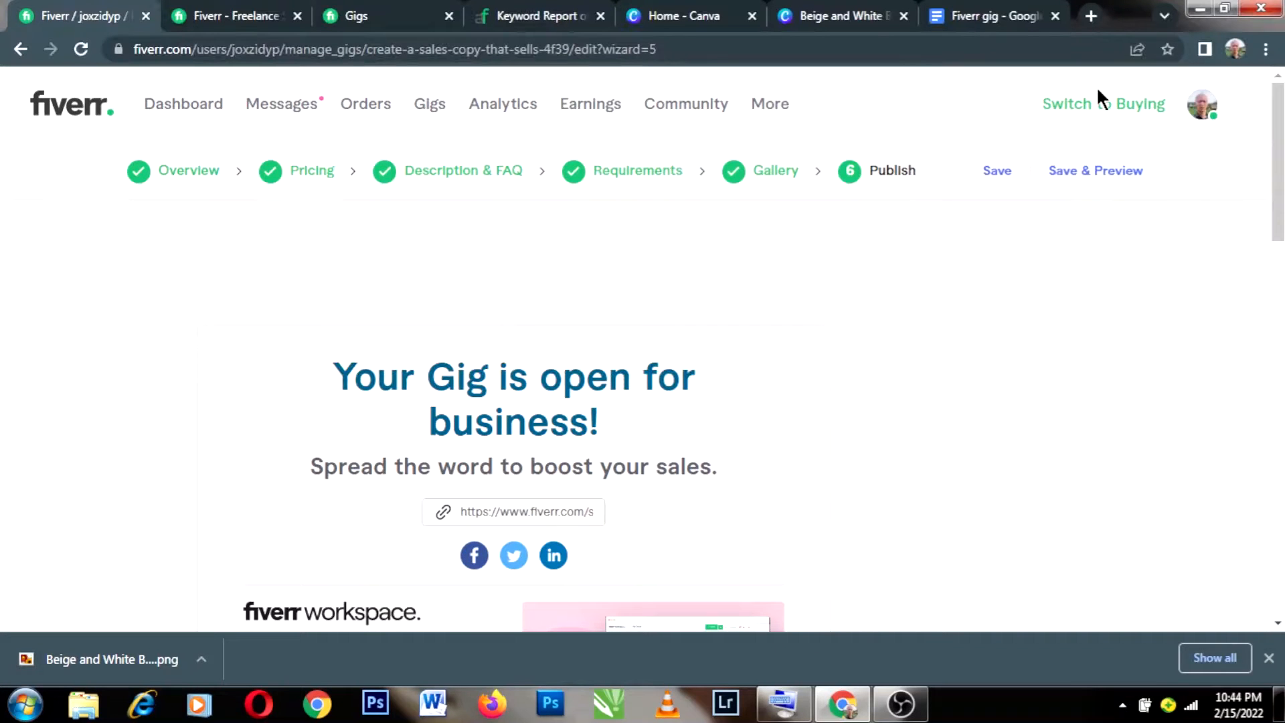
click(425, 109)
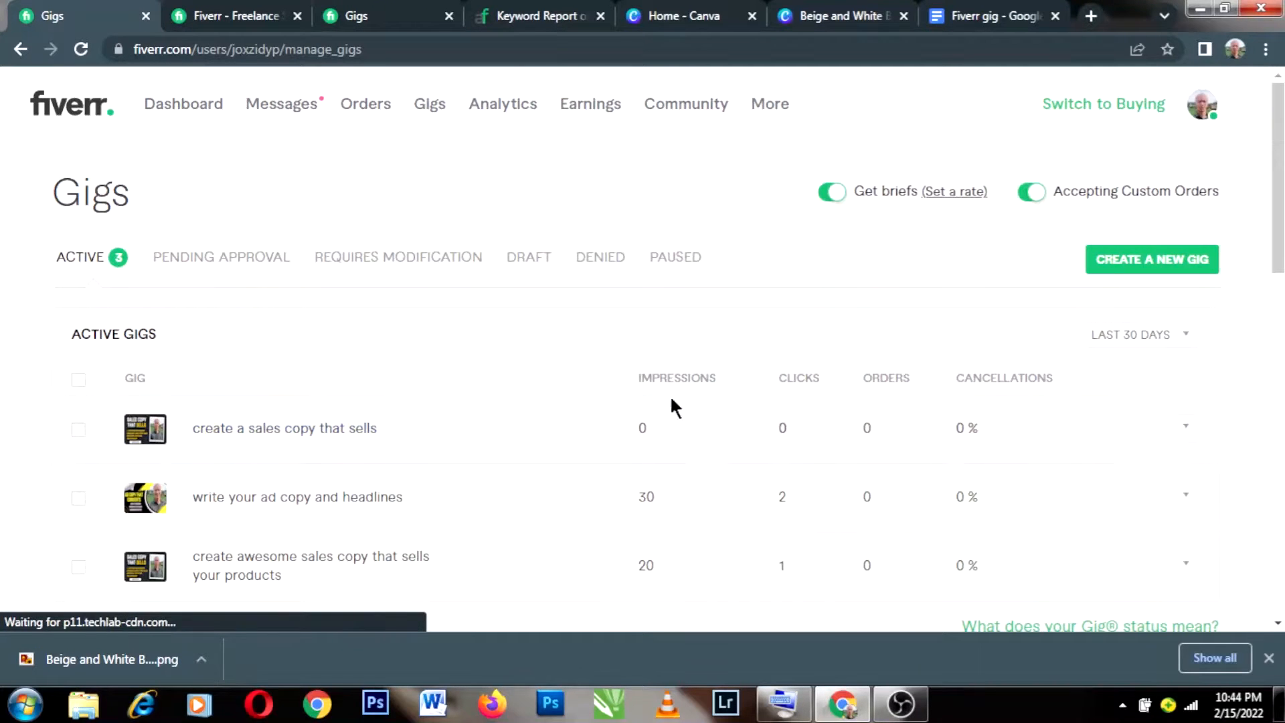
- Check the impressions and orders statistics of the active gigs, and open the preview of the "create a sales copy that sells" gig
mouse_move(671, 383)
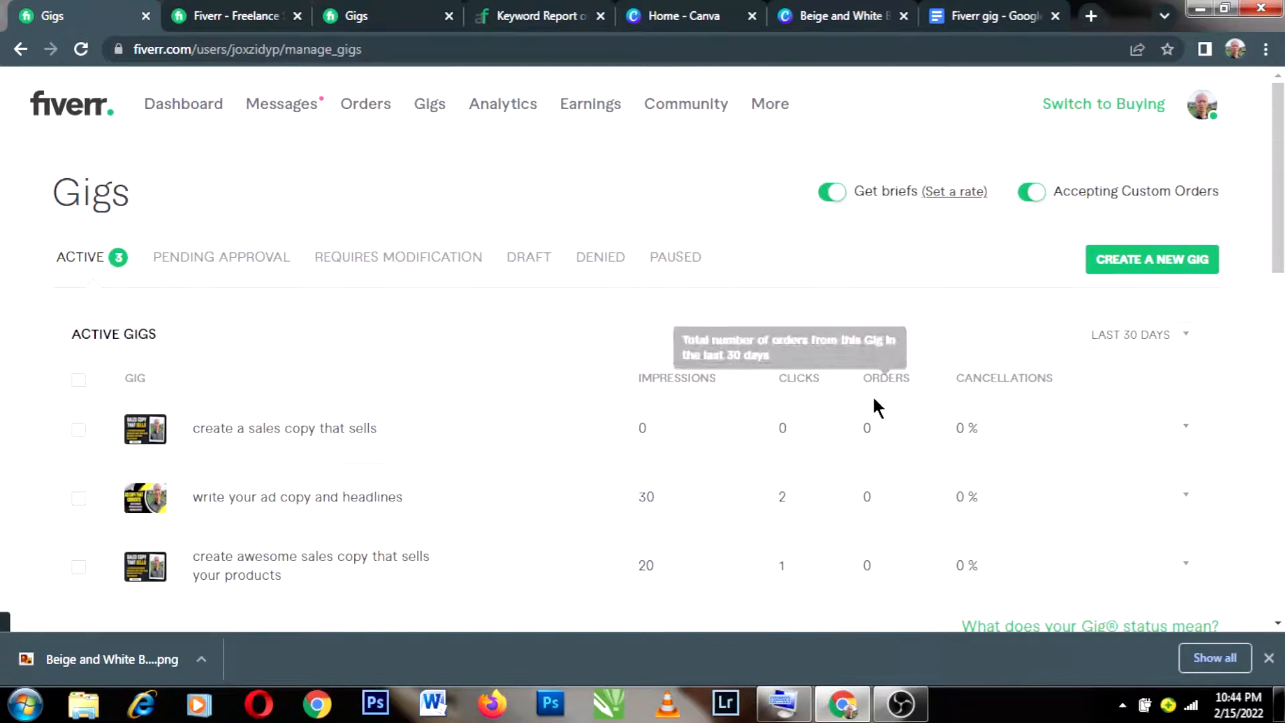
mouse_move(868, 429)
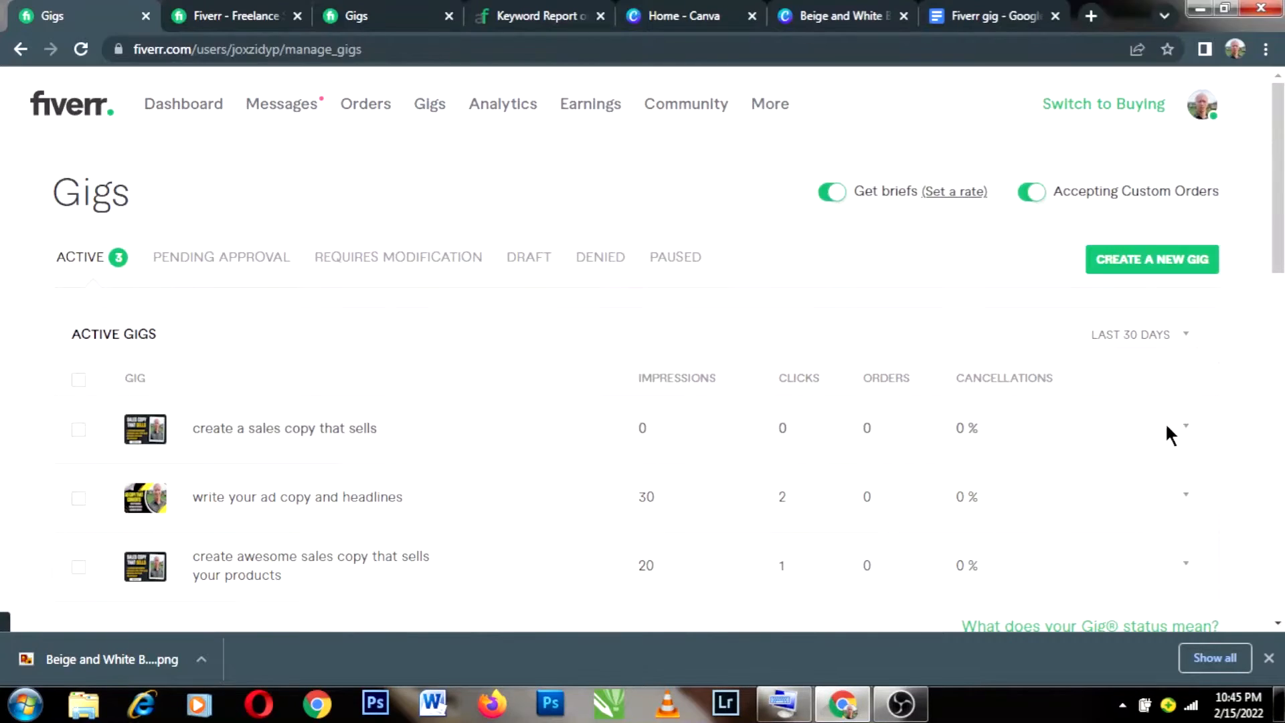
click(1189, 435)
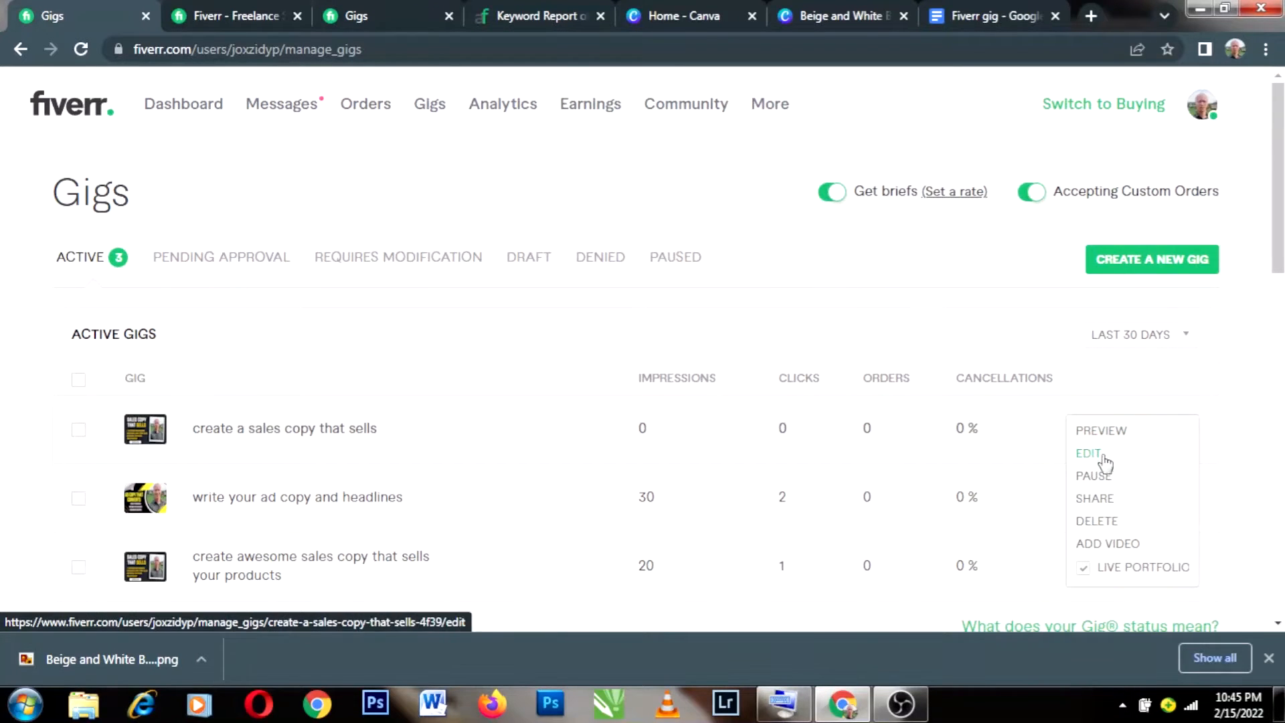
click(1097, 435)
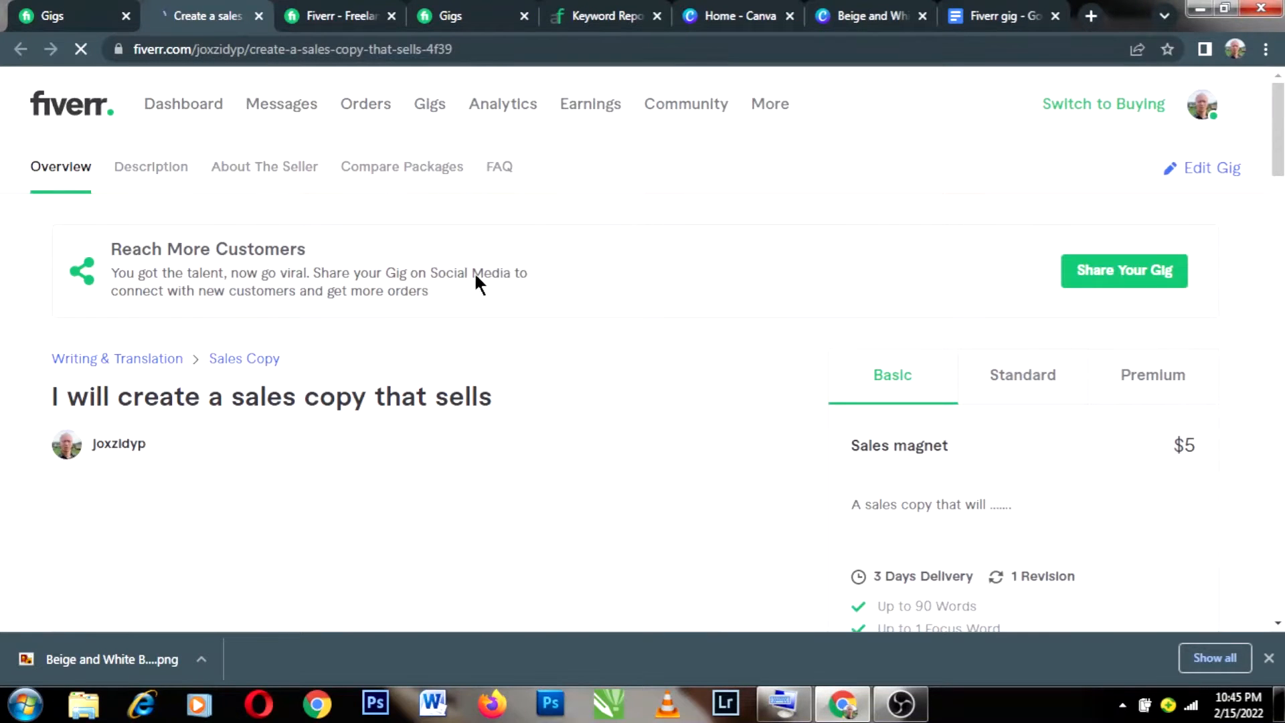
- Review the previewed gig's image, Basic package and About This Gig description, and return to the seller's Gigs list
scroll(310, 363, down, 3)
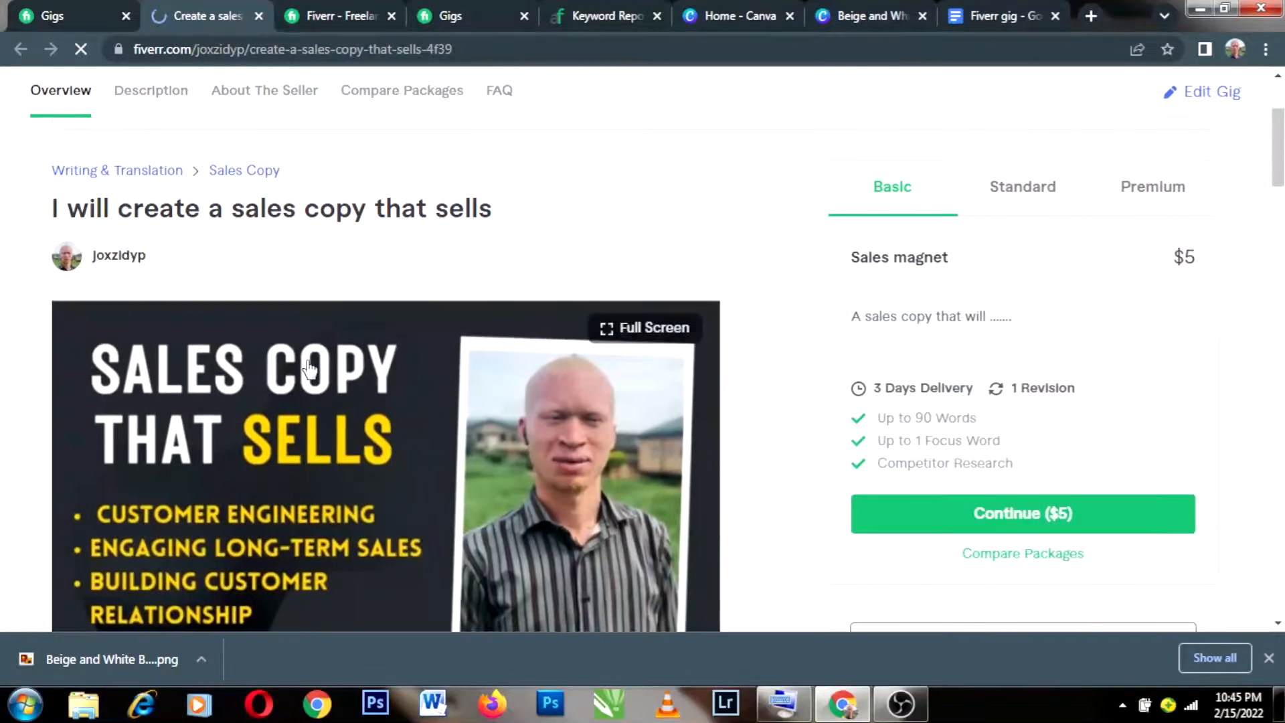
scroll(201, 337, down, 1)
scroll(239, 310, up, 1)
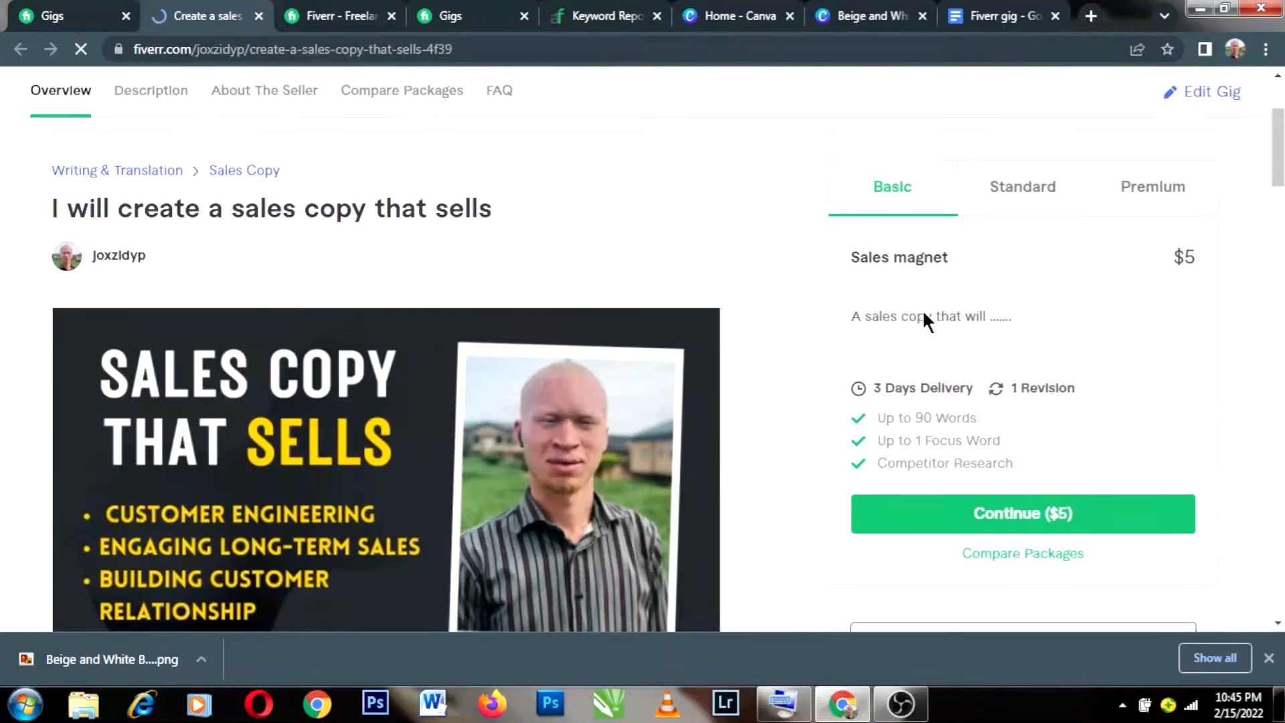
scroll(922, 310, down, 1)
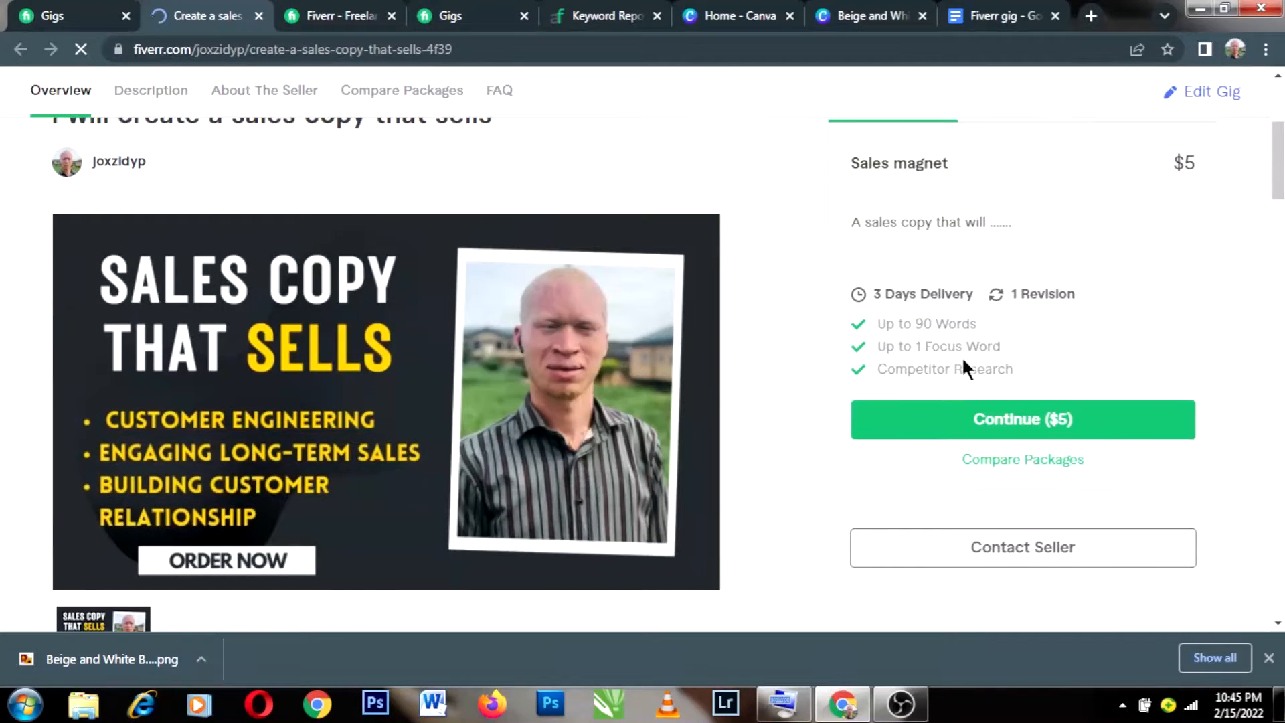
scroll(938, 365, down, 3)
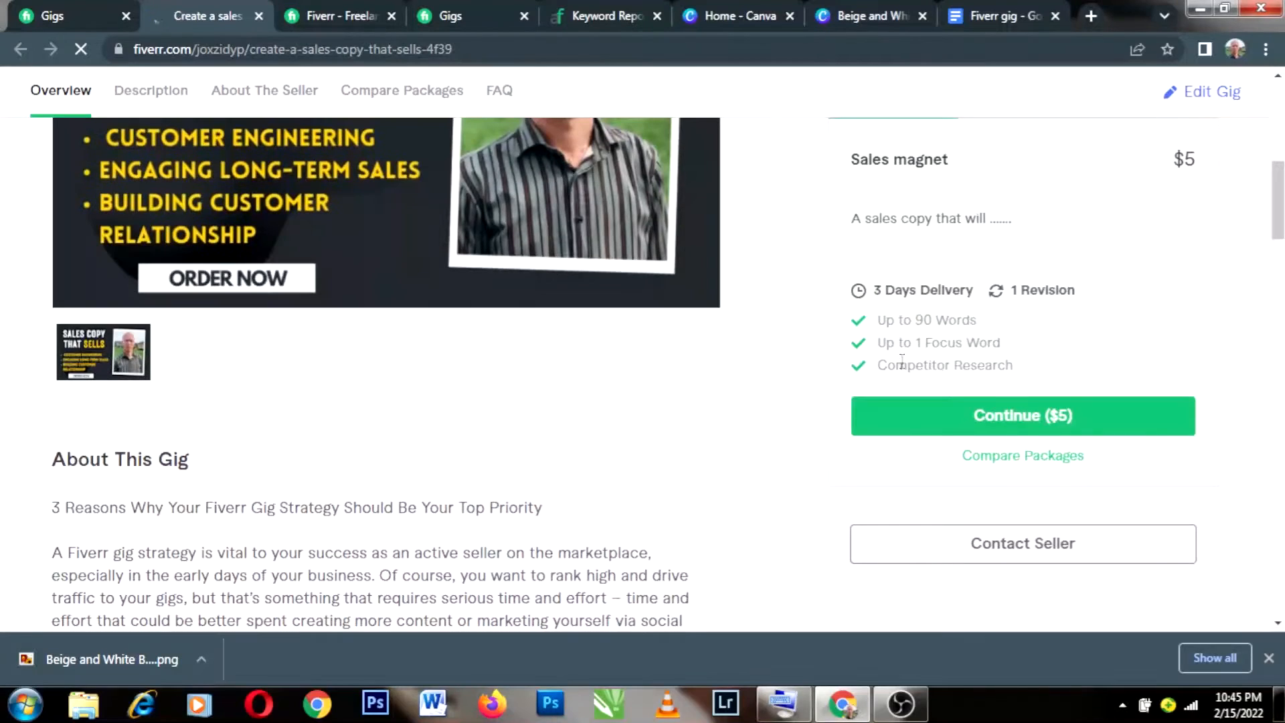
scroll(476, 395, down, 2)
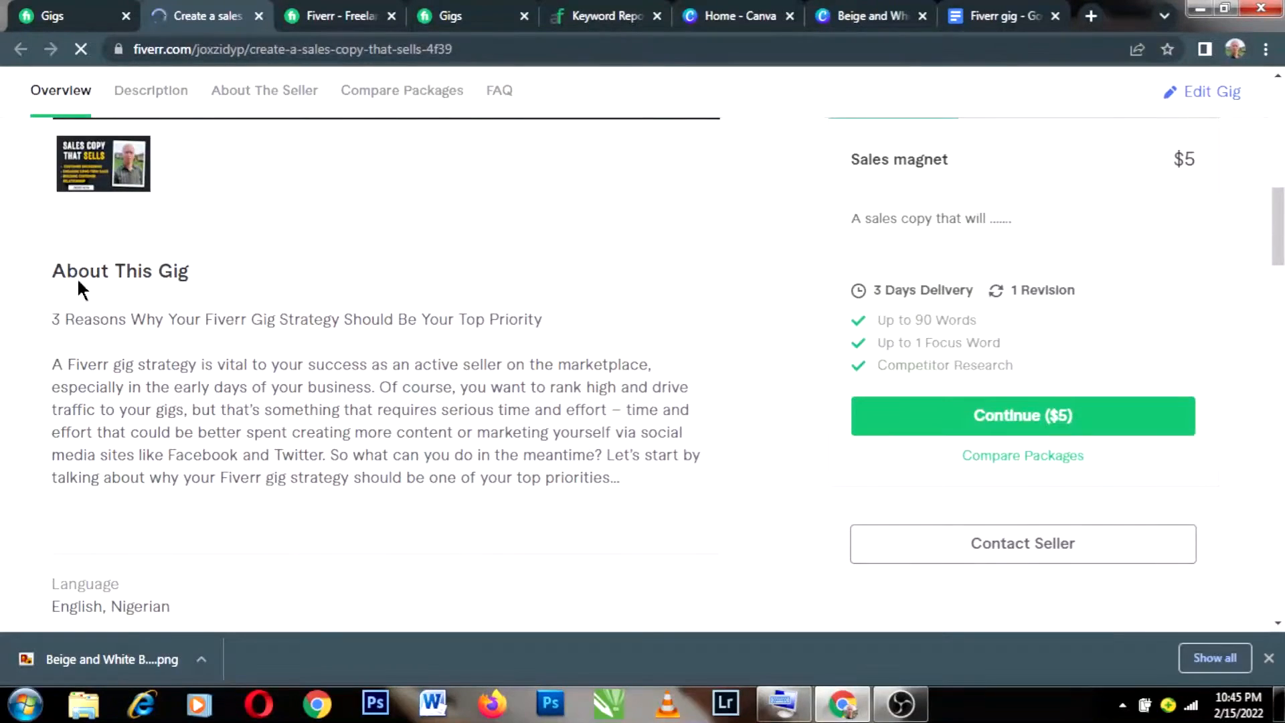
scroll(200, 368, down, 1)
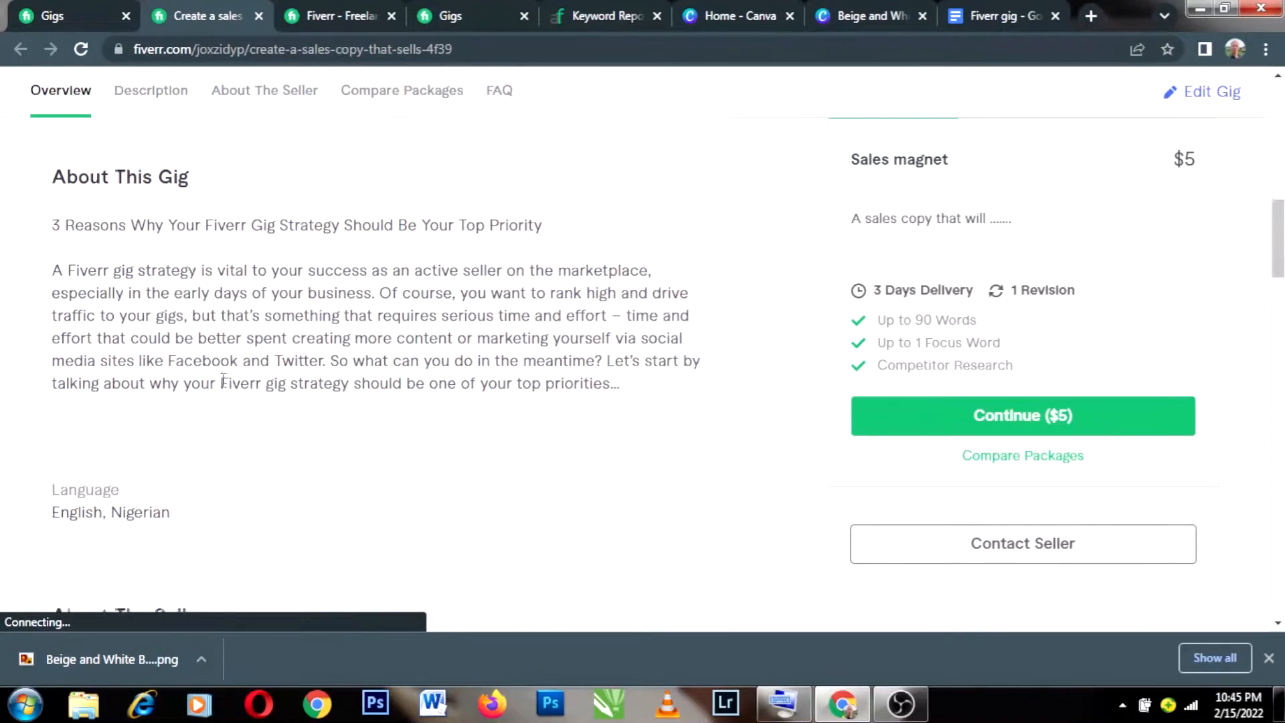
scroll(278, 333, down, 2)
scroll(278, 333, up, 1)
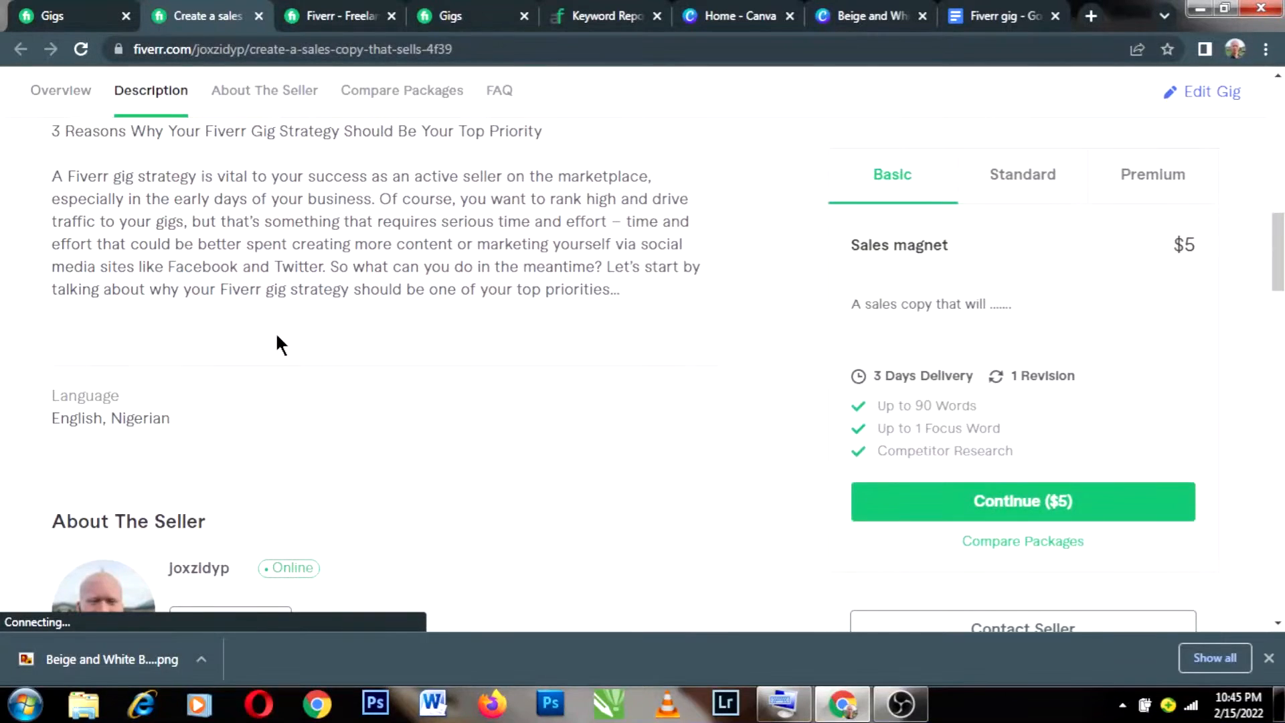
scroll(275, 332, up, 10)
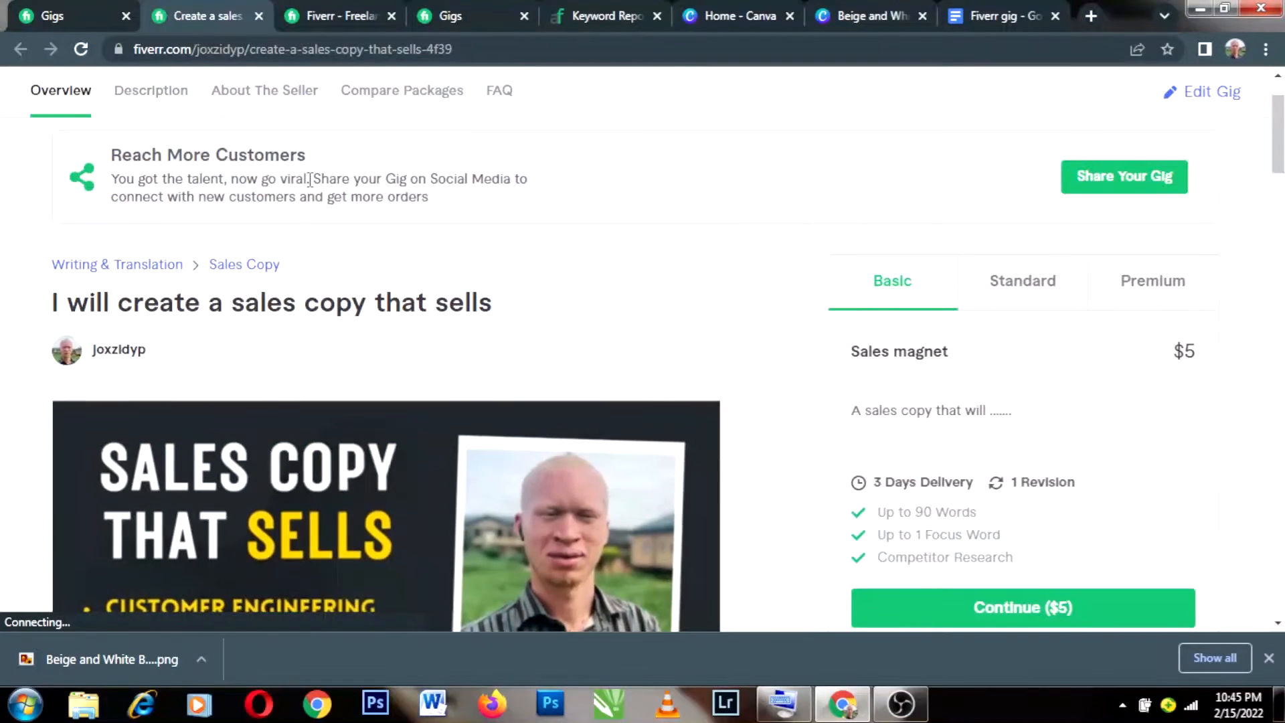
scroll(309, 180, up, 1)
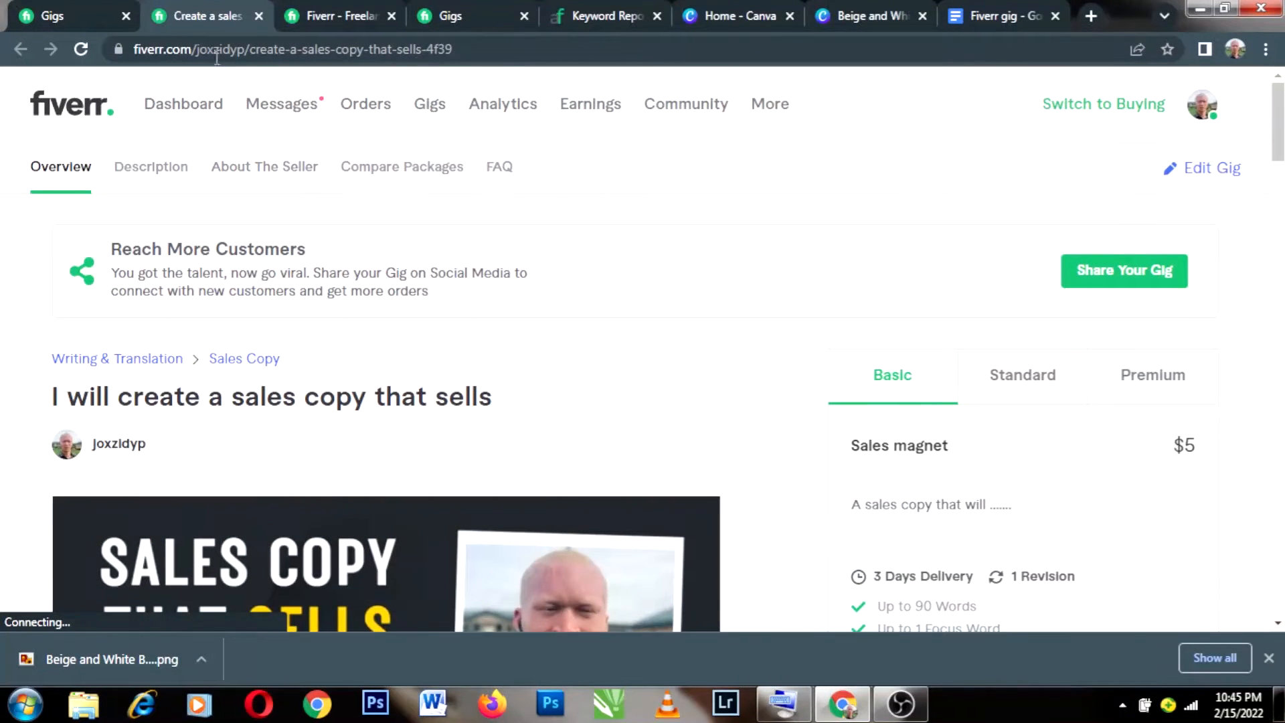
click(87, 15)
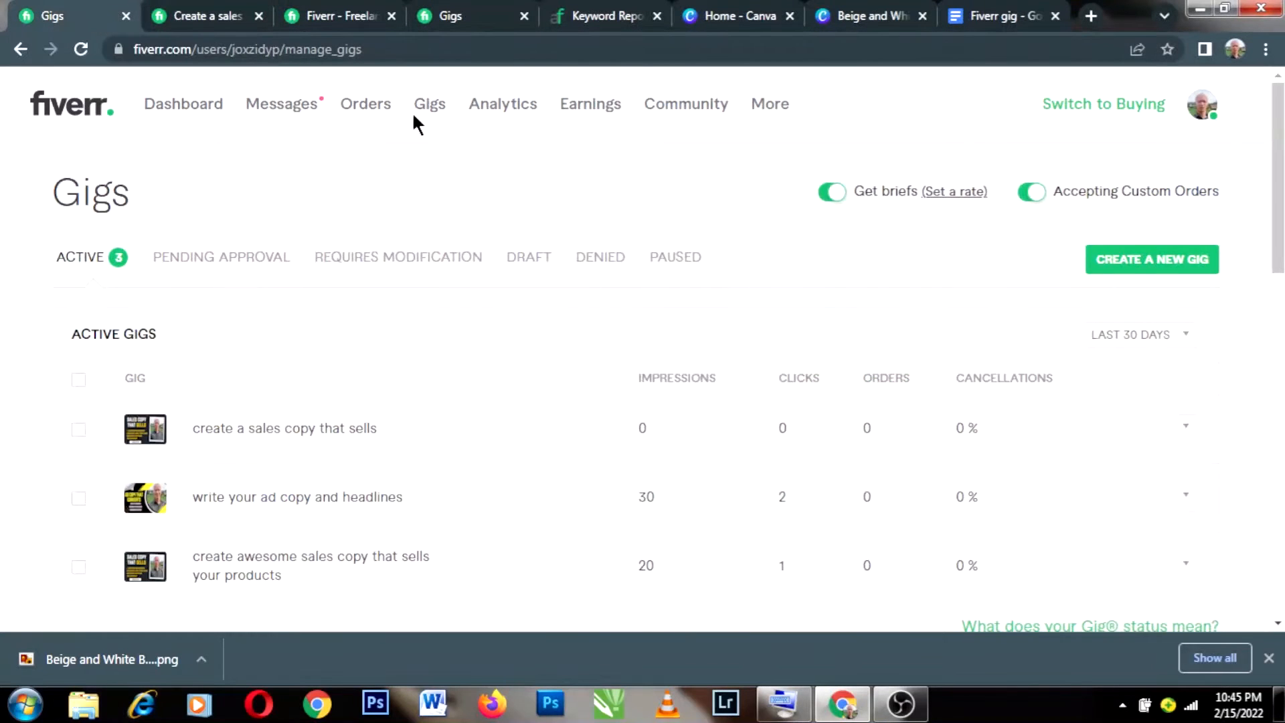